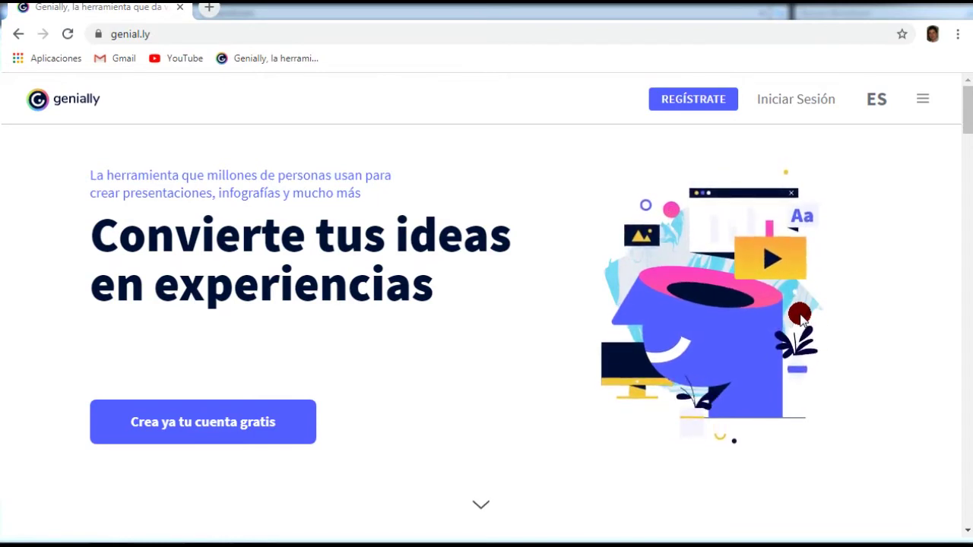
# Step: Sign in to Genially from genial.ly by continuing with Google and choosing the support account
pyautogui.click(181, 34)
pyautogui.click(181, 34)
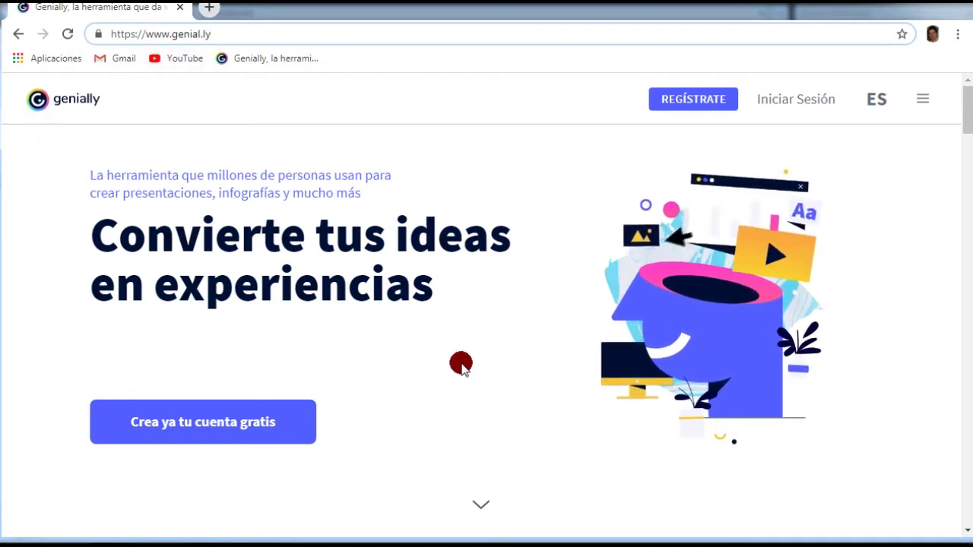
pyautogui.click(804, 99)
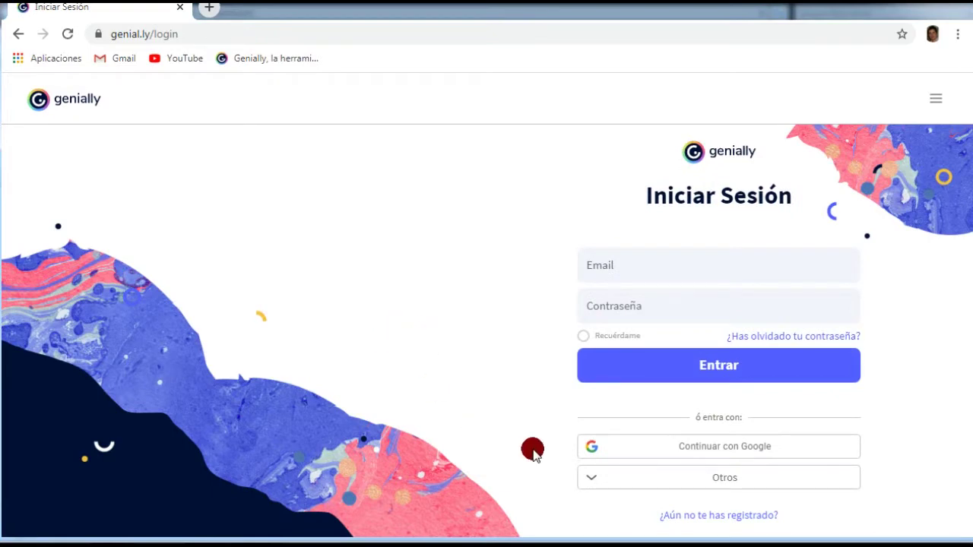
pyautogui.click(687, 451)
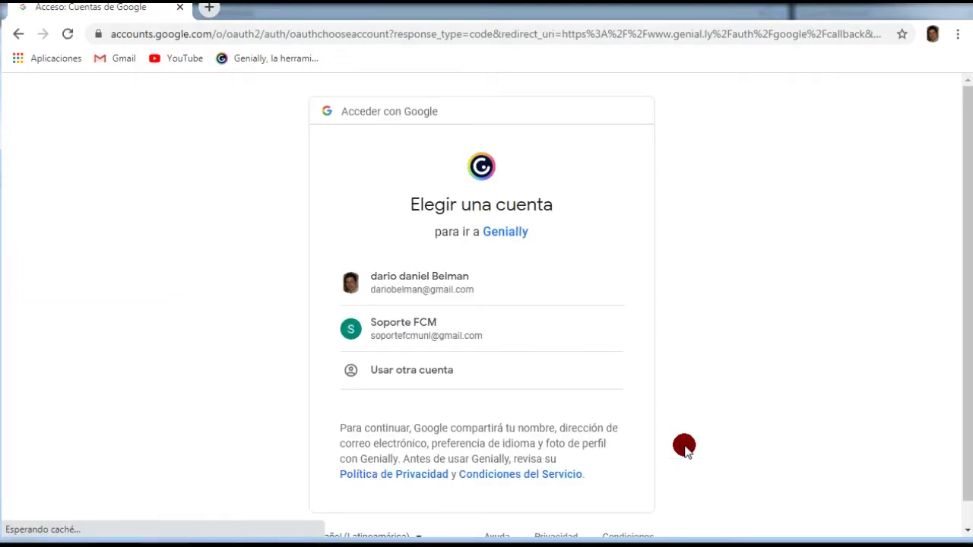
pyautogui.click(404, 322)
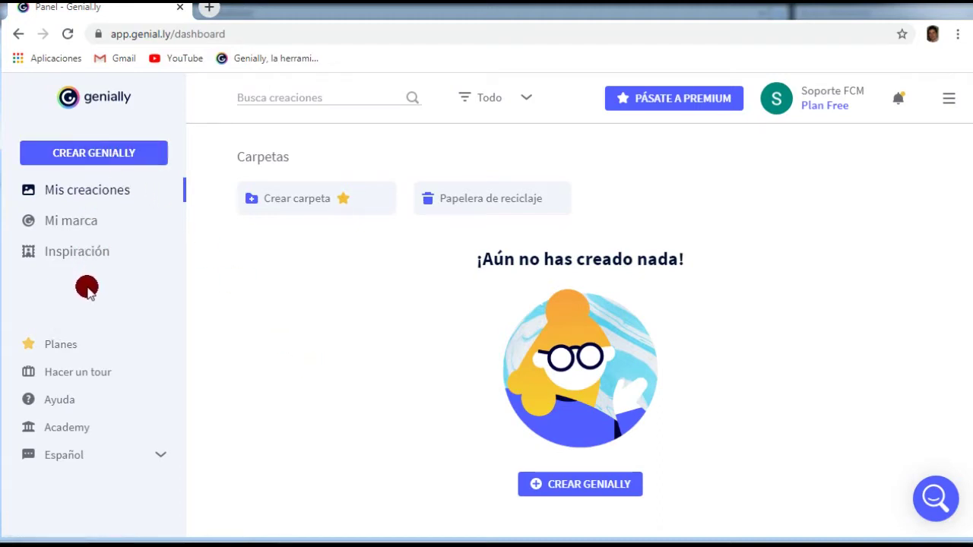
# Step: Look over Mis creaciones and the Inspiración gallery, switching the reusable-only filter on and back off
pyautogui.click(98, 192)
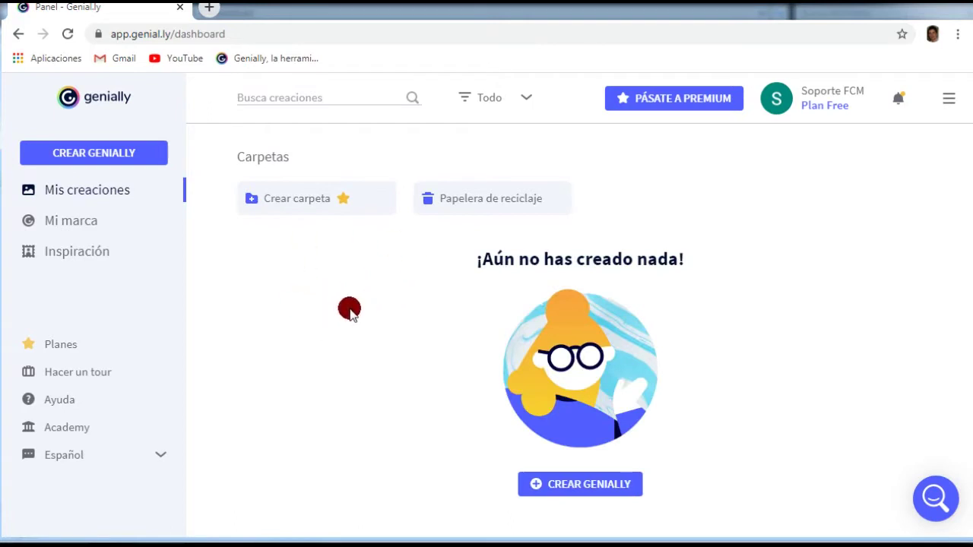
pyautogui.click(57, 257)
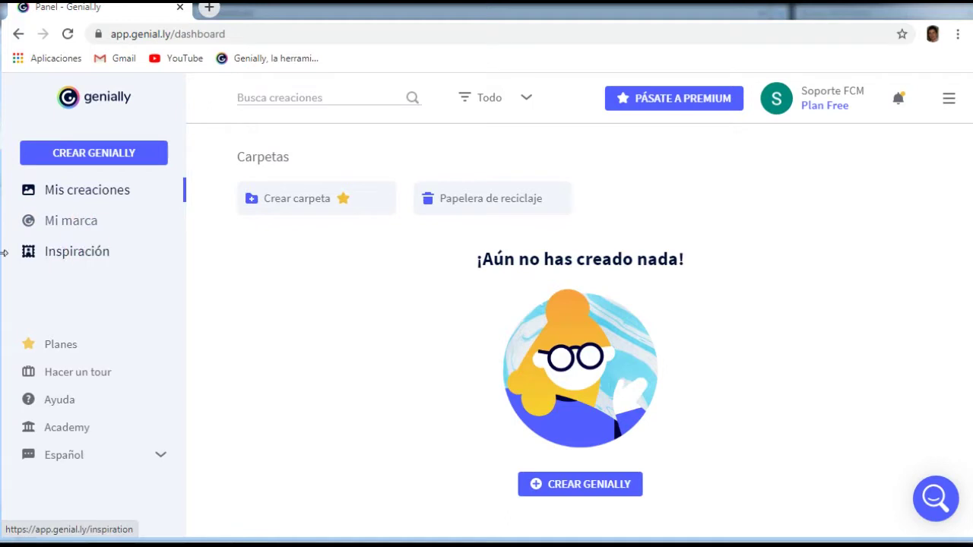
pyautogui.click(70, 257)
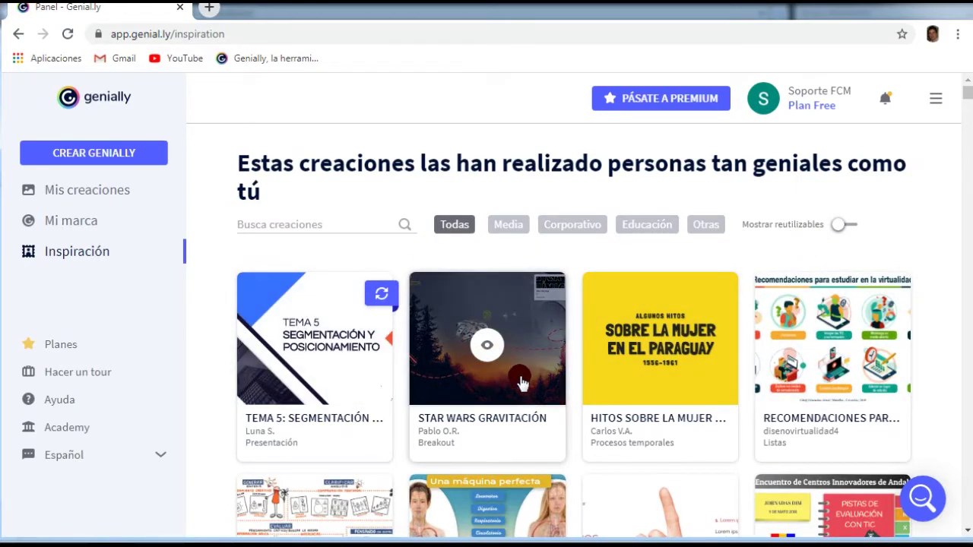
pyautogui.click(848, 225)
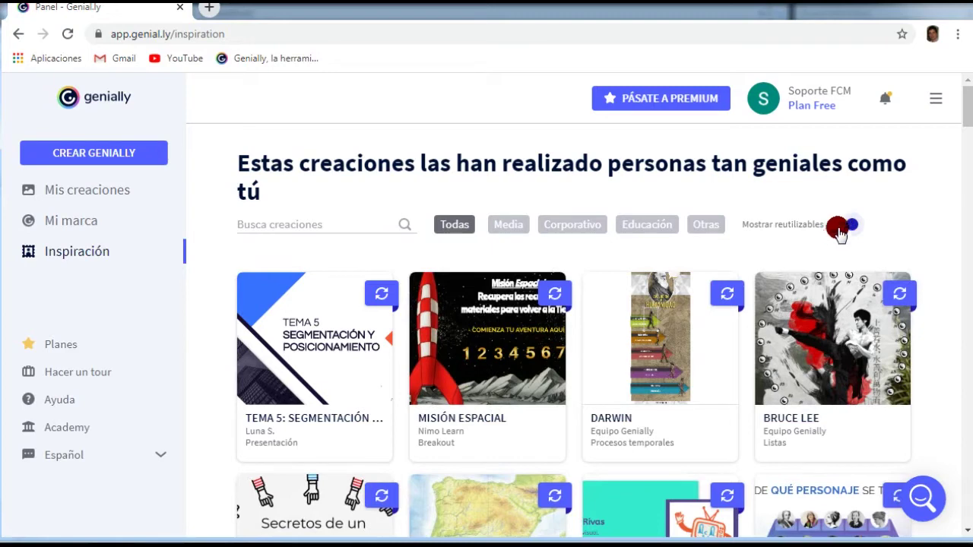
pyautogui.click(839, 225)
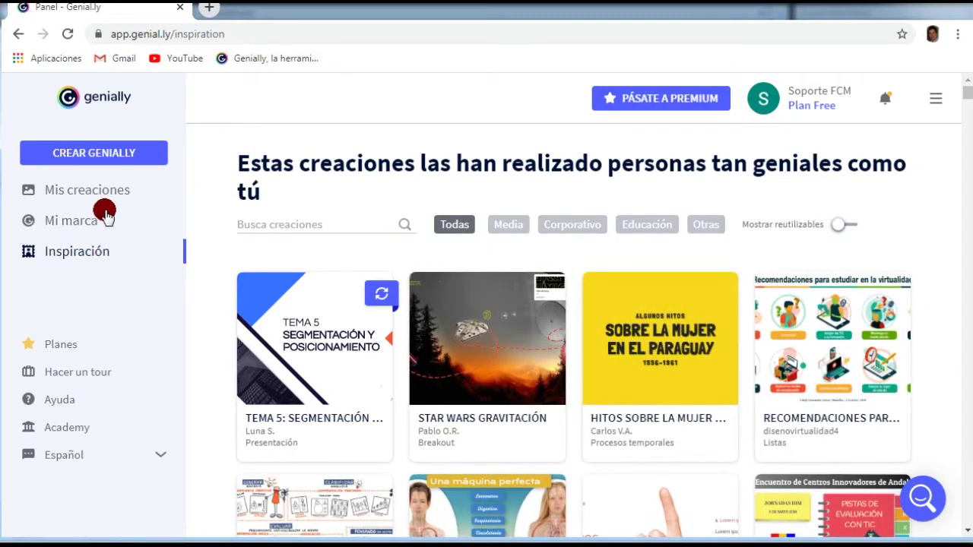
# Step: Create a new genially from the En Blanco category using the Post horizontal (1200 x 675px) format
pyautogui.click(74, 156)
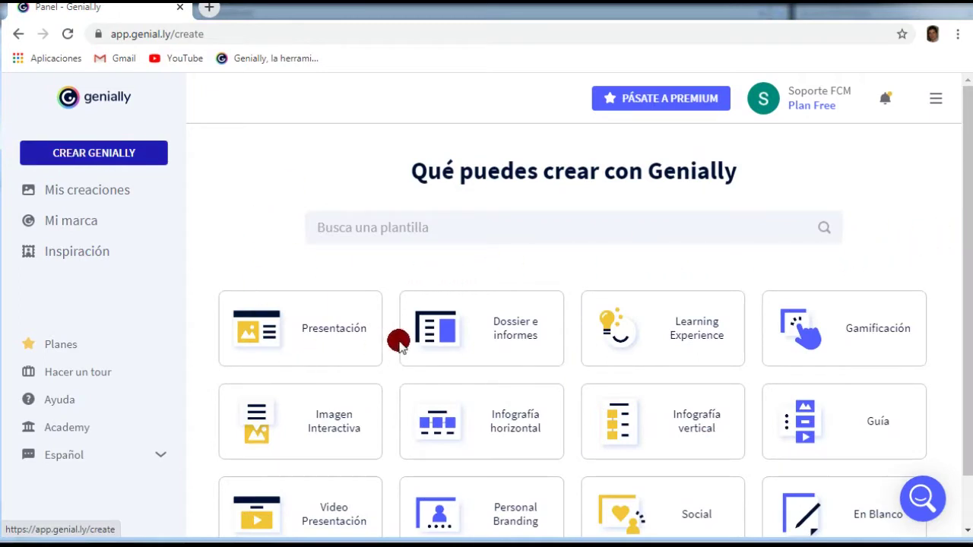
pyautogui.moveTo(521, 380)
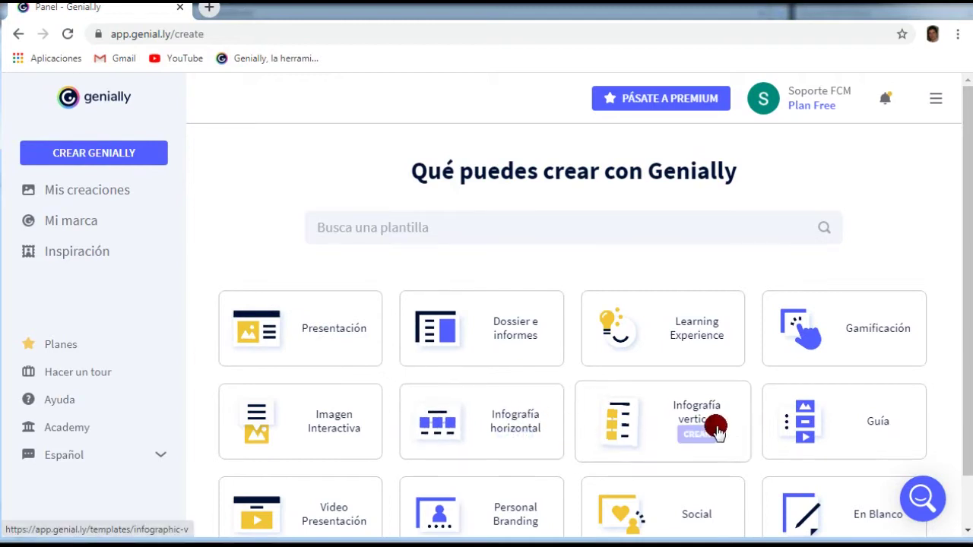
pyautogui.scroll(-1, 707, 422)
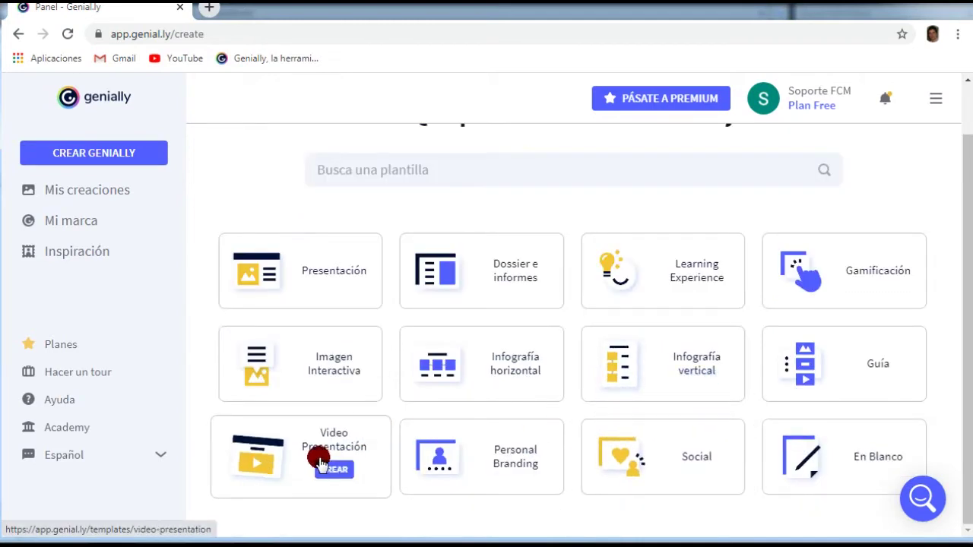
pyautogui.moveTo(894, 487)
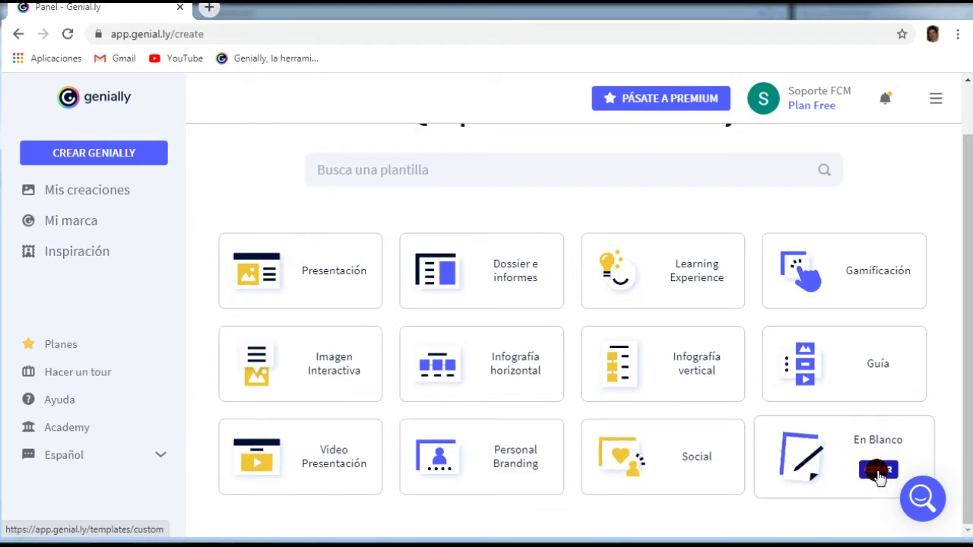
pyautogui.click(880, 471)
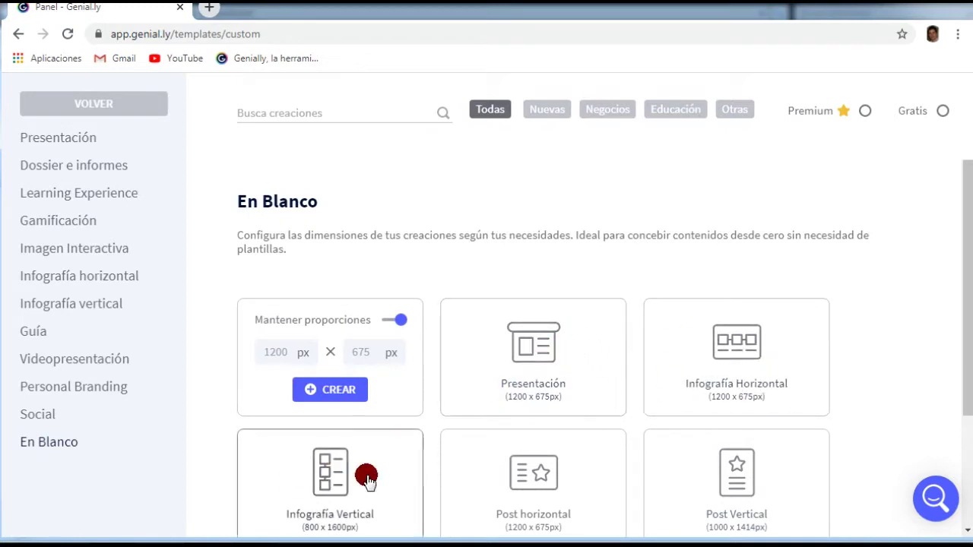
pyautogui.scroll(-1, 456, 473)
pyautogui.click(480, 430)
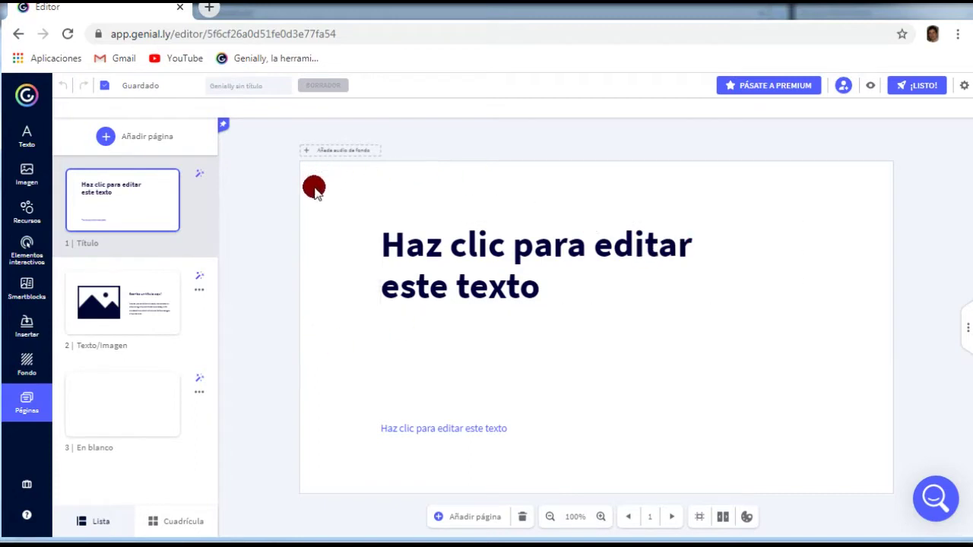
# Step: Choose the Presentación (1200 x 675px) canvas size for the genially and apply the change
pyautogui.click(319, 232)
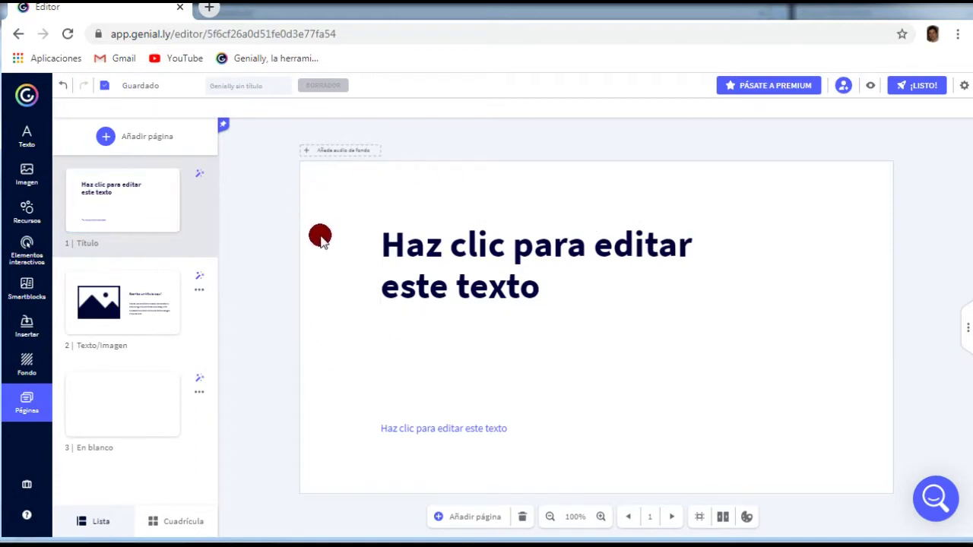
pyautogui.click(150, 217)
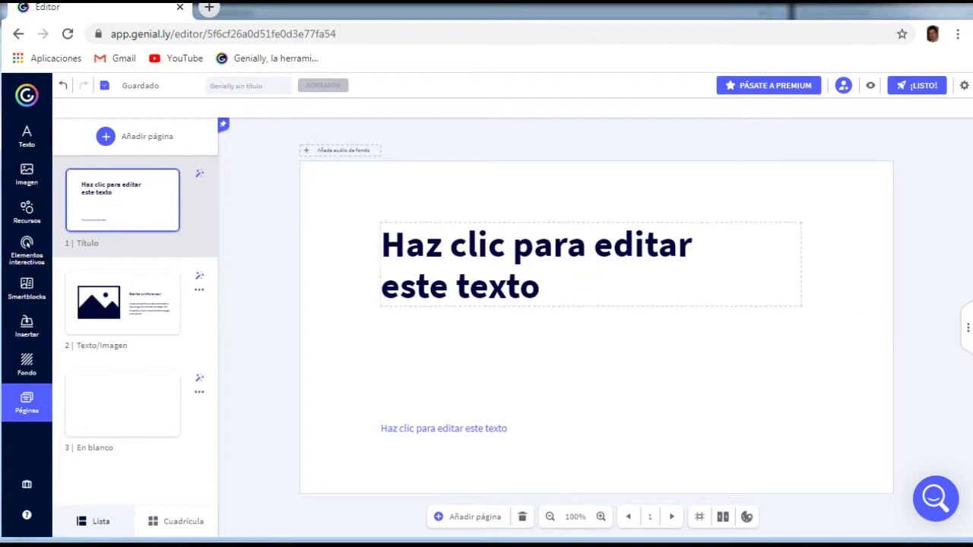
pyautogui.click(964, 328)
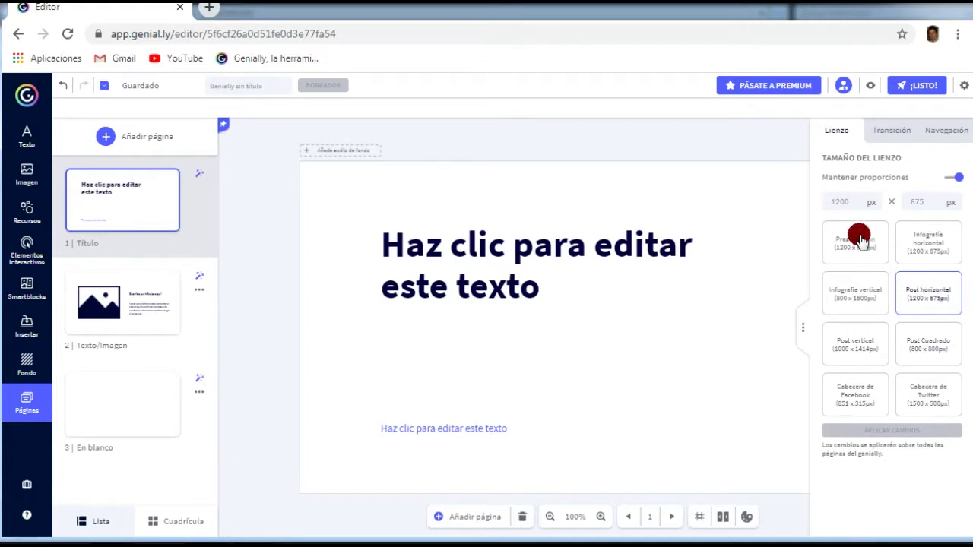
pyautogui.click(848, 251)
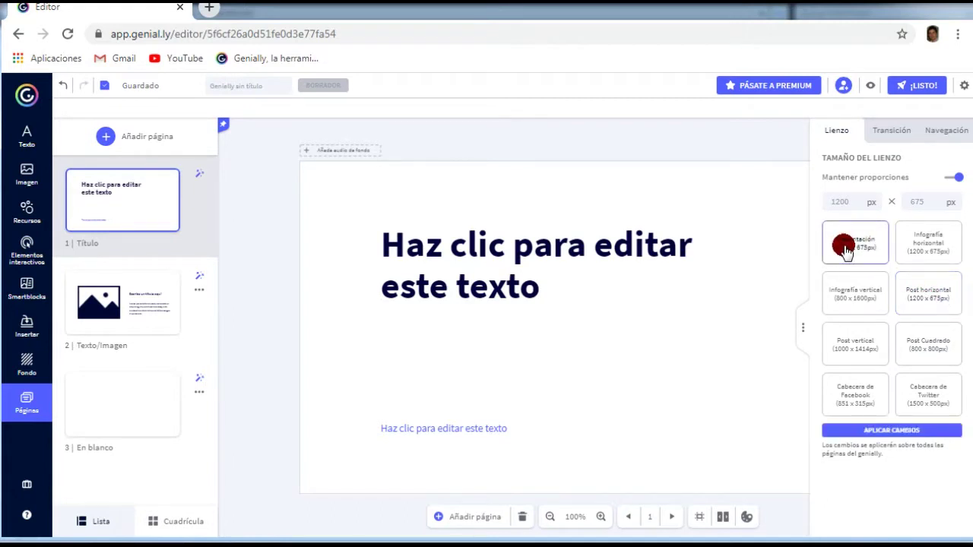
pyautogui.click(847, 431)
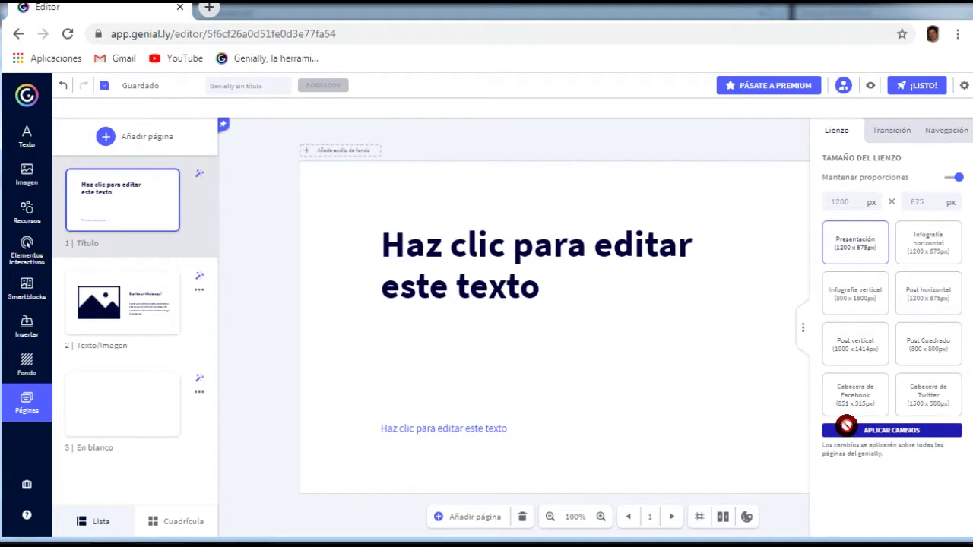
pyautogui.click(844, 255)
pyautogui.click(867, 251)
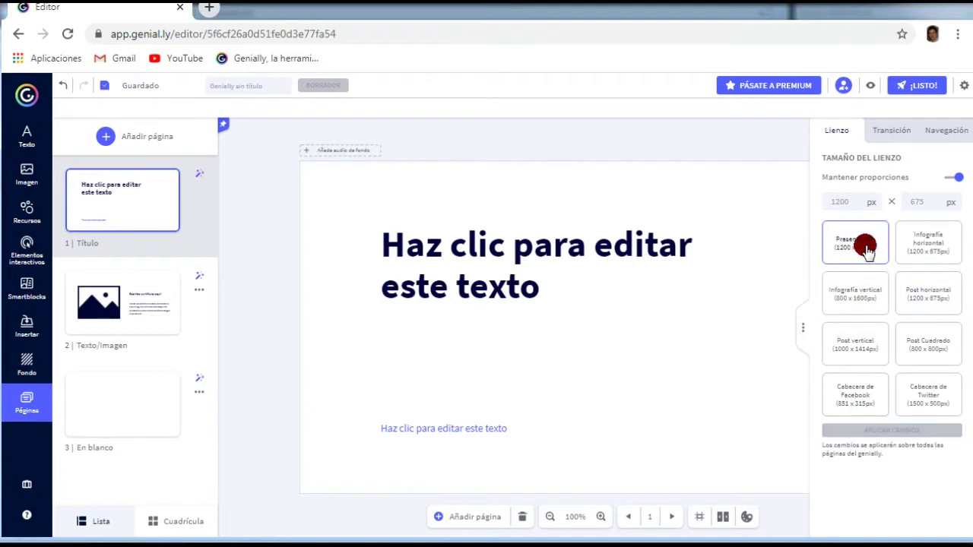
# Step: Try the horizontal page transitions and the vertical Aparecer transition on the title page
pyautogui.click(891, 130)
pyautogui.click(840, 163)
pyautogui.click(843, 395)
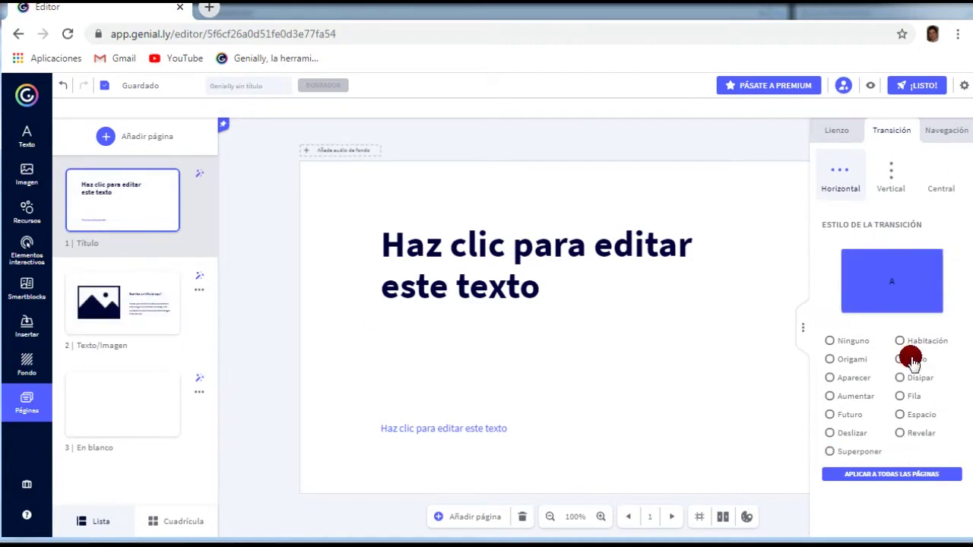
pyautogui.click(892, 190)
pyautogui.click(850, 377)
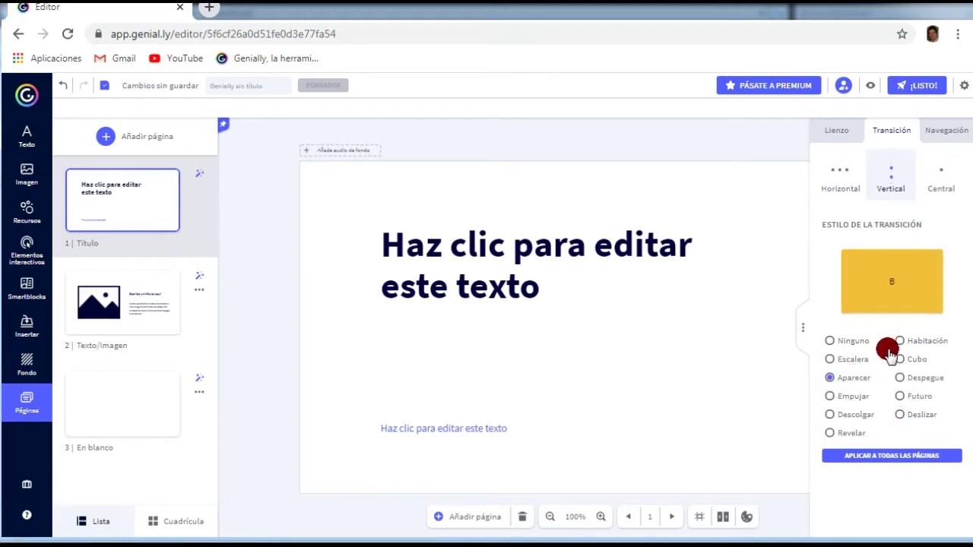
# Step: Preview the central transitions Flip Horizontal, Separar and Flip Vertical, and set Pop as the title page's transition
pyautogui.click(943, 181)
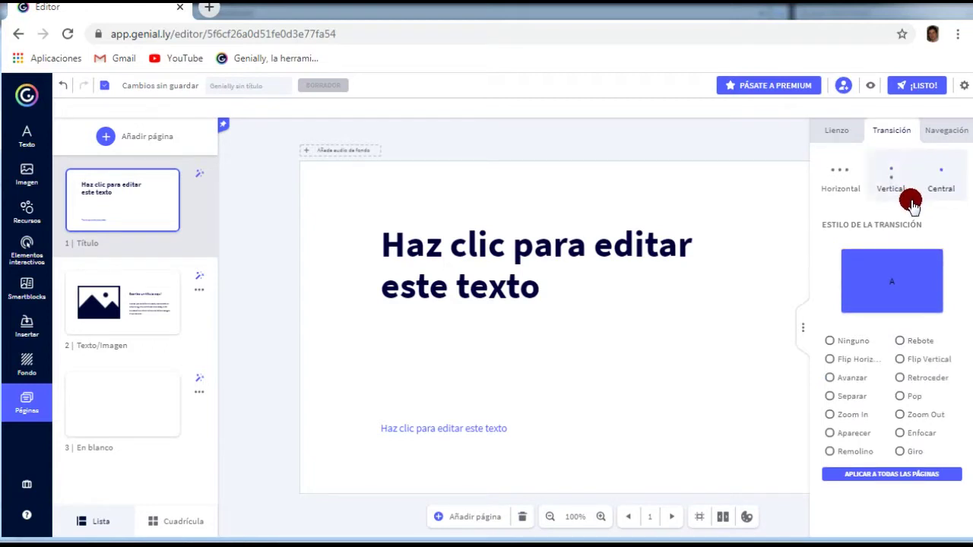
pyautogui.click(838, 361)
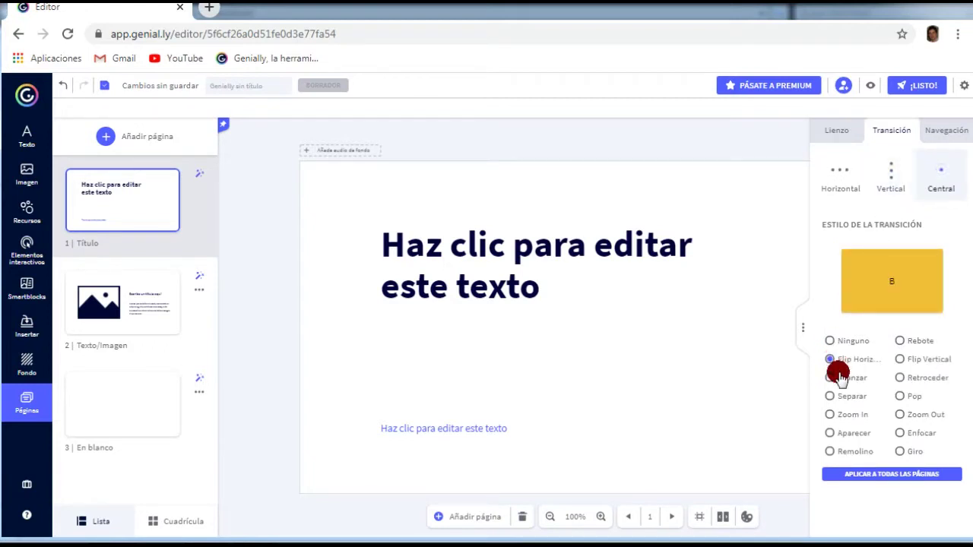
pyautogui.click(834, 406)
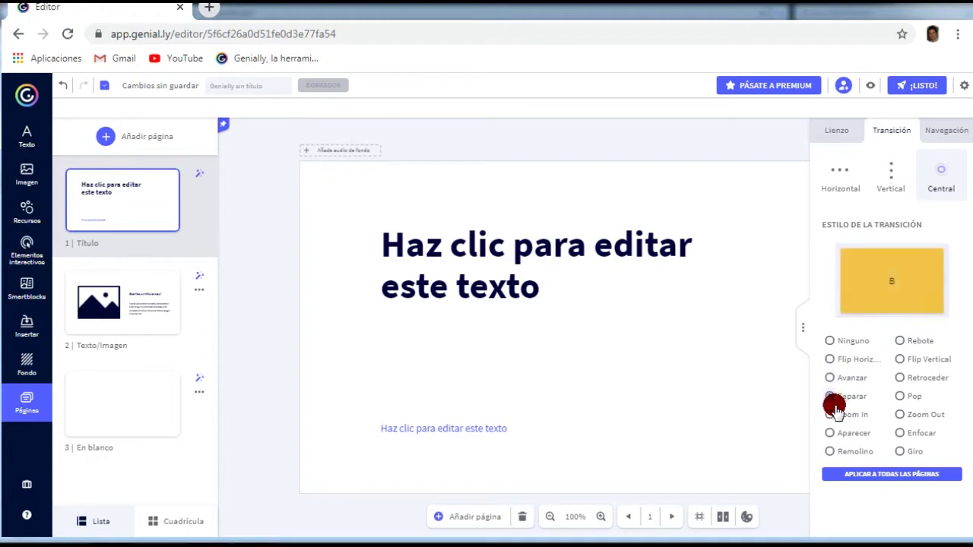
pyautogui.click(915, 361)
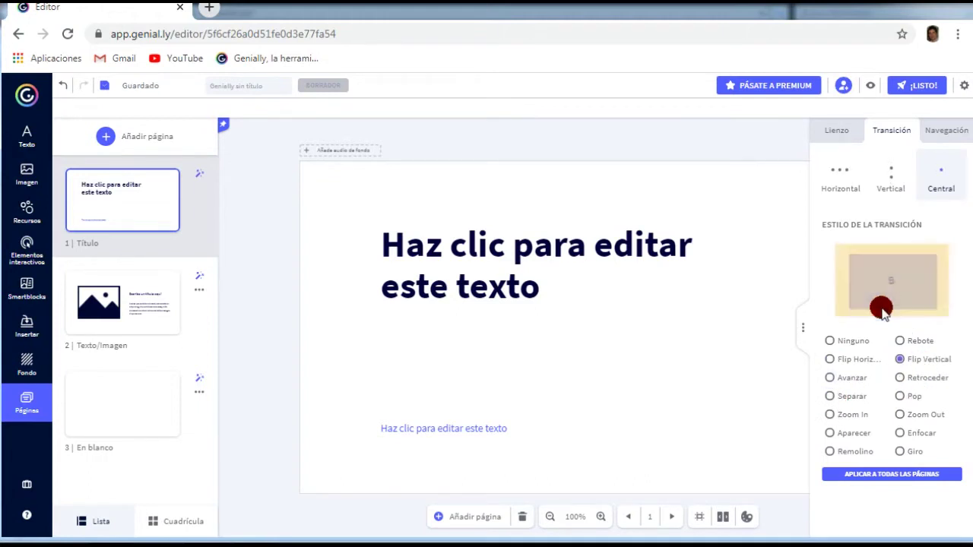
pyautogui.click(901, 396)
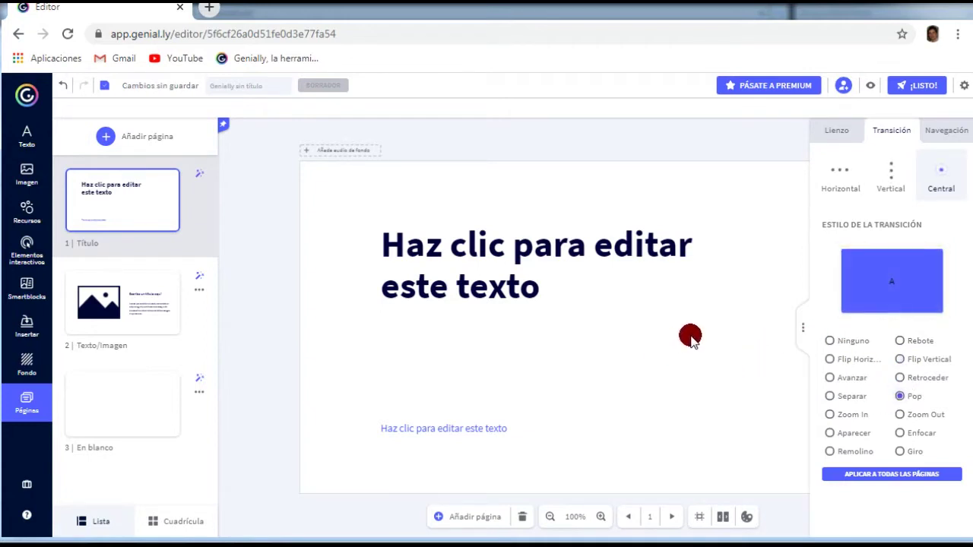
pyautogui.click(803, 328)
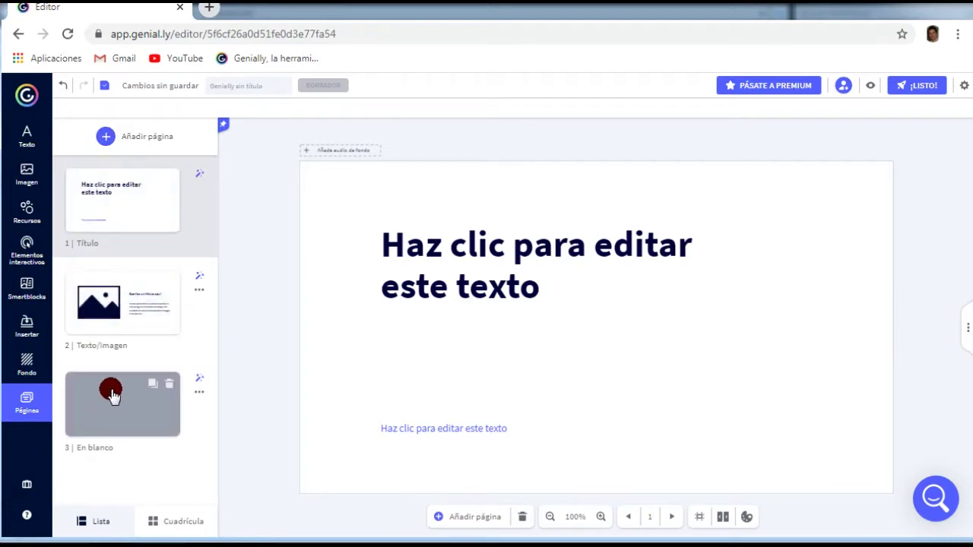
# Step: Delete the En blanco and Texto/Imagen pages, keeping only the Título page
pyautogui.click(155, 386)
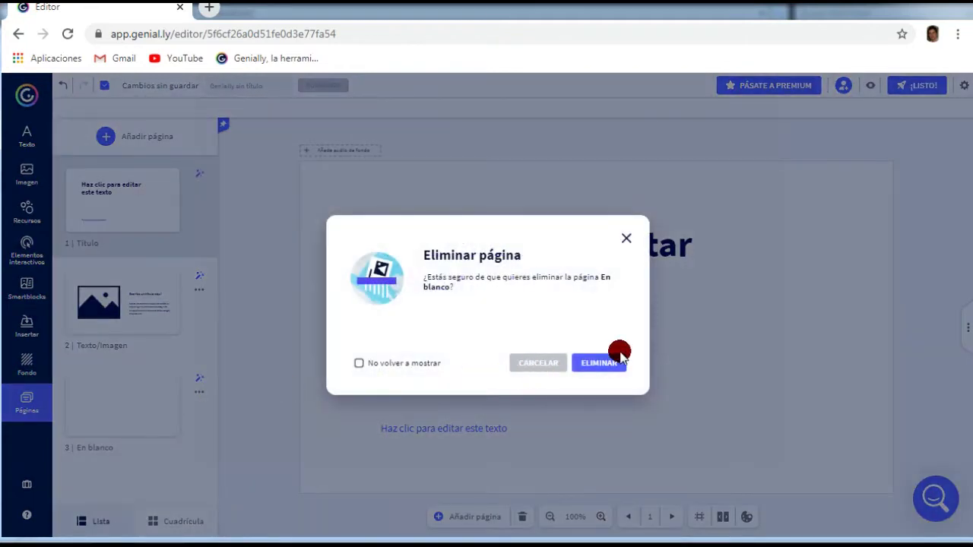
pyautogui.click(597, 363)
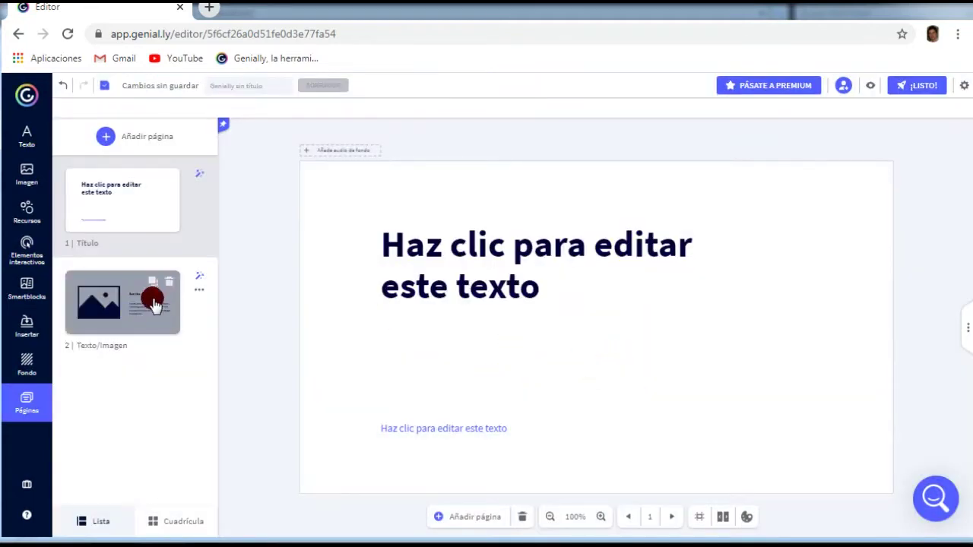
pyautogui.click(168, 281)
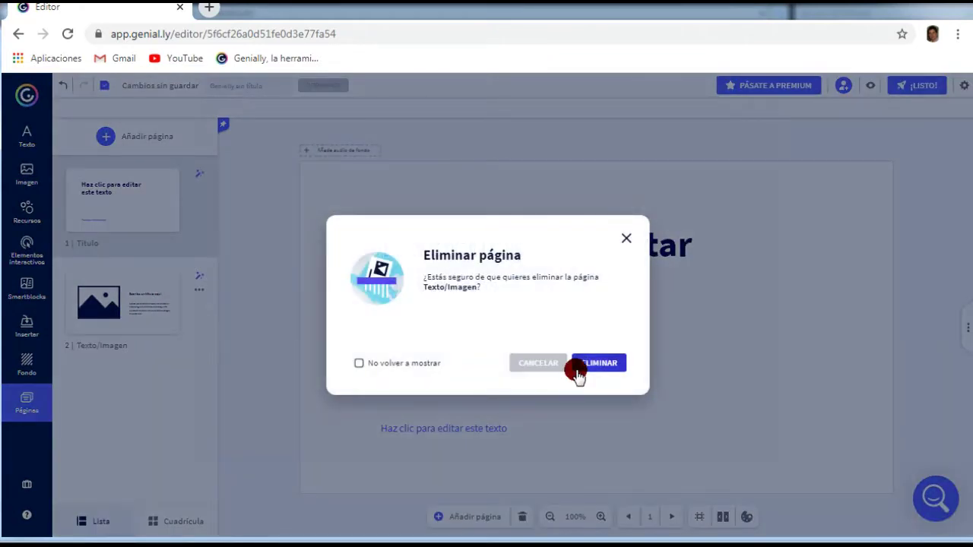
pyautogui.click(578, 367)
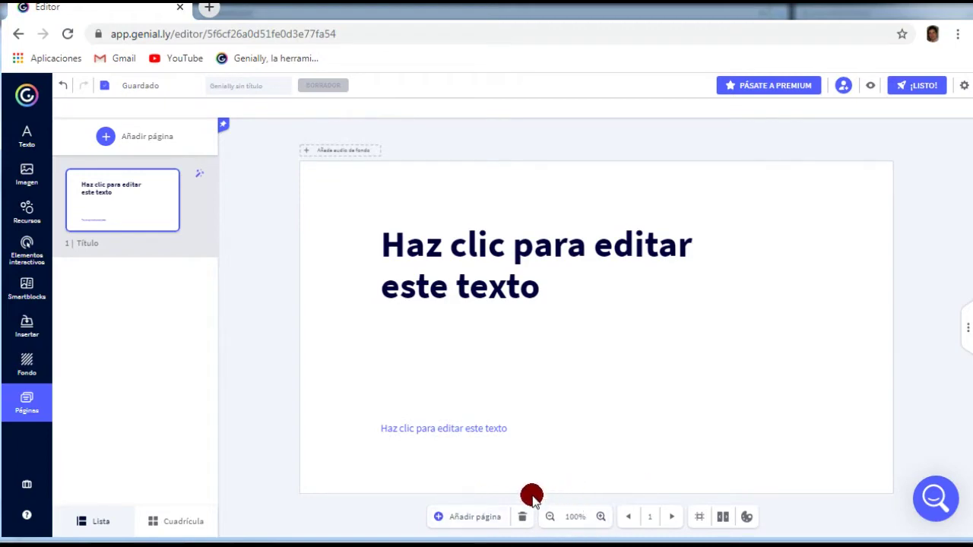
# Step: Check the grid option and look at the canvas size settings
pyautogui.click(696, 520)
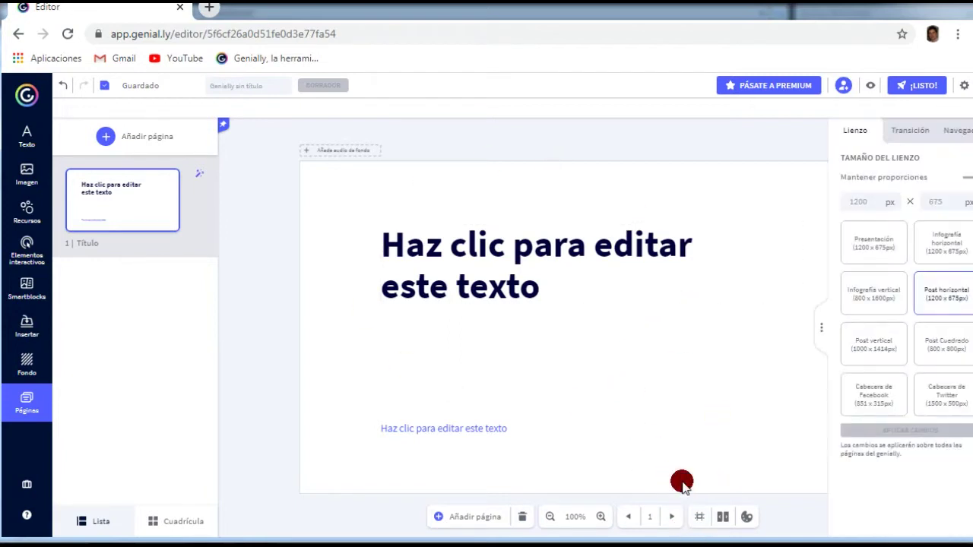
pyautogui.click(803, 328)
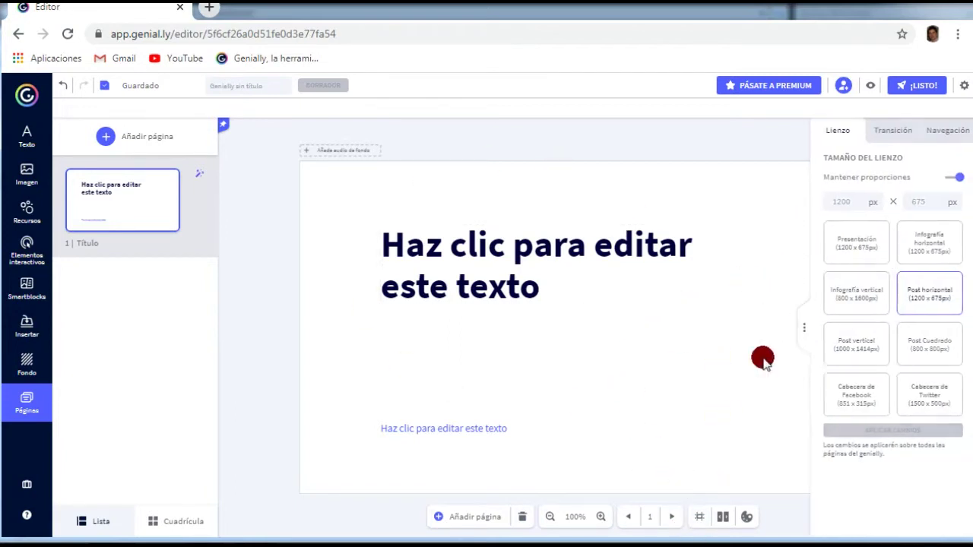
# Step: Look at the navigation mode settings for the presentation
pyautogui.click(721, 519)
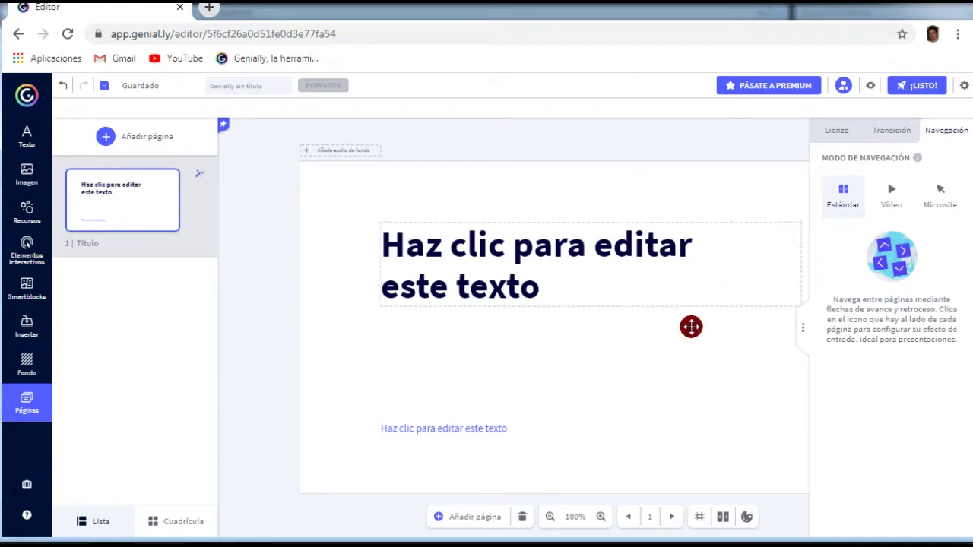
pyautogui.click(692, 392)
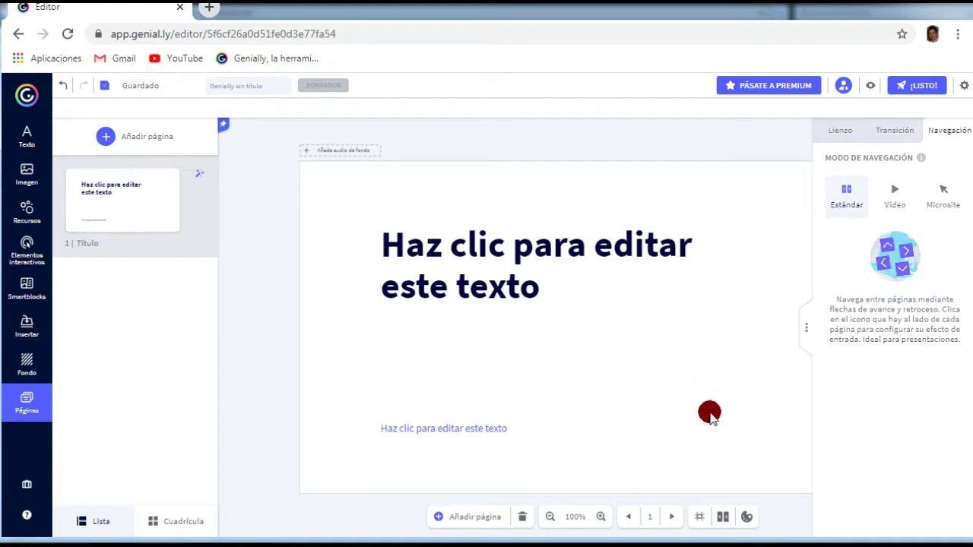
# Step: Try the suggested document colour palettes and apply the turquoise, orange and cream one
pyautogui.click(747, 518)
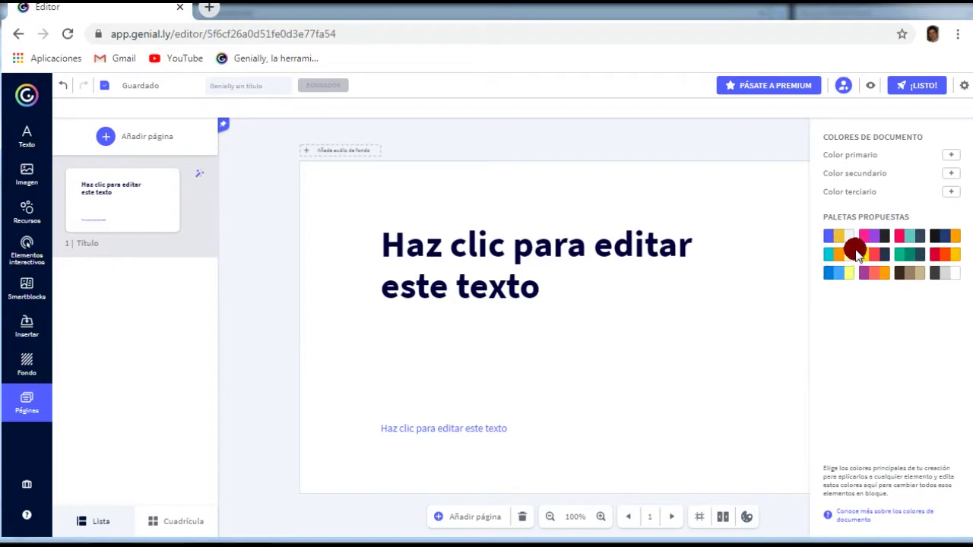
pyautogui.click(867, 238)
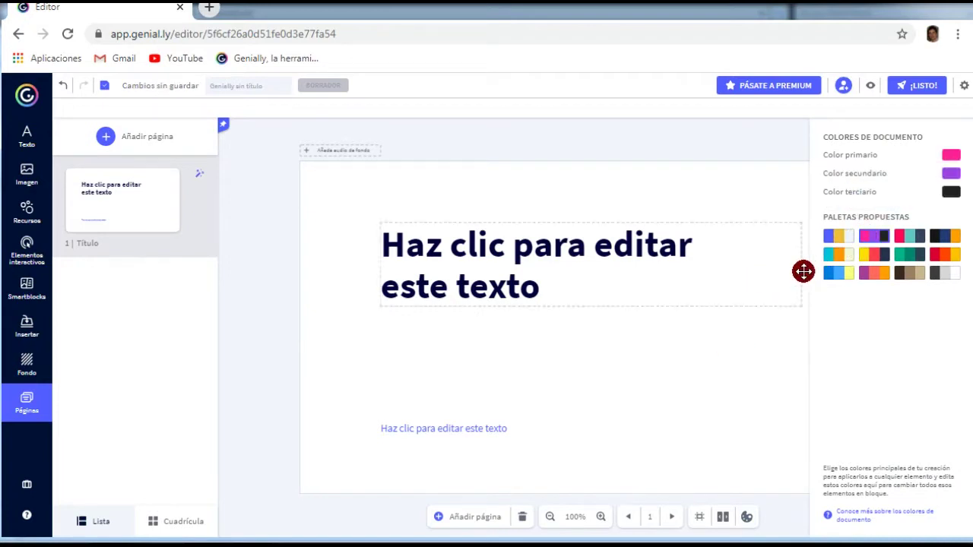
pyautogui.click(840, 257)
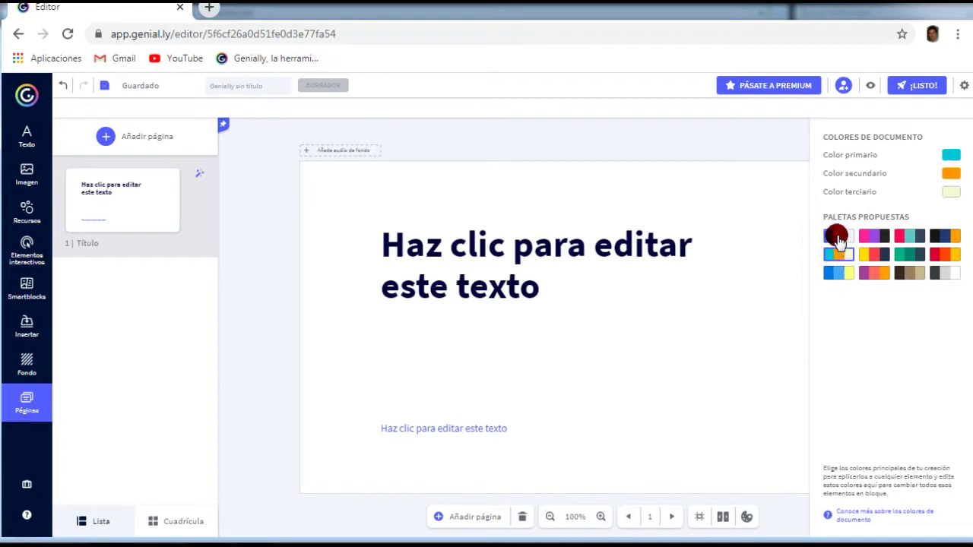
pyautogui.click(837, 236)
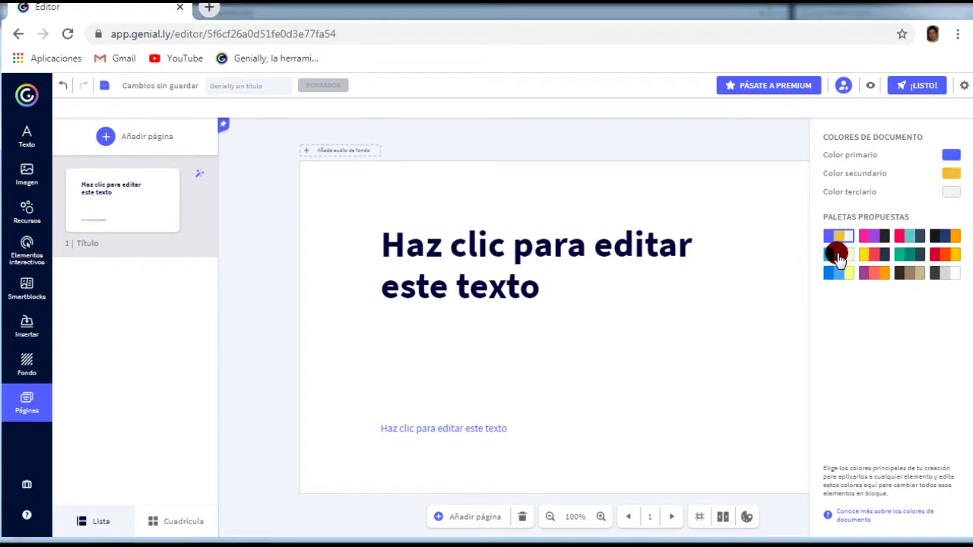
pyautogui.click(838, 257)
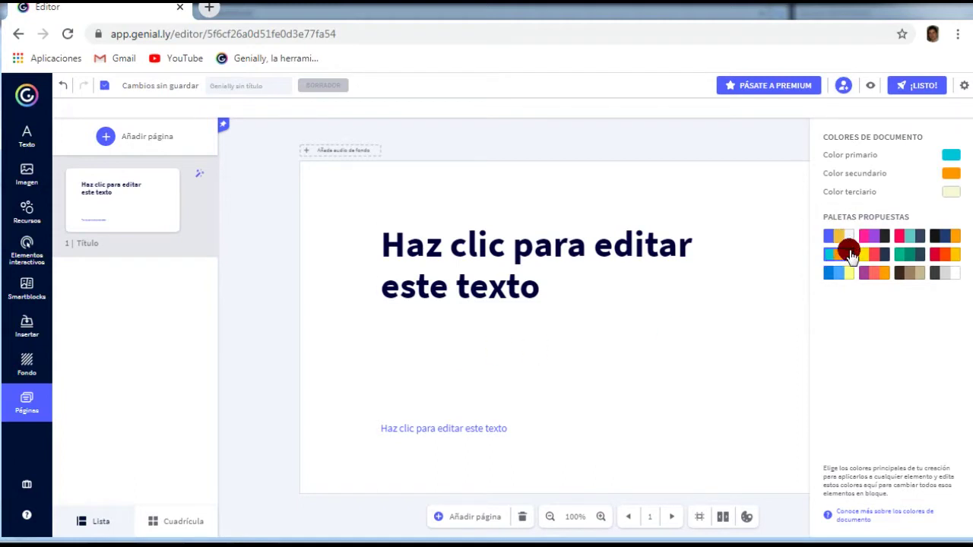
pyautogui.click(591, 336)
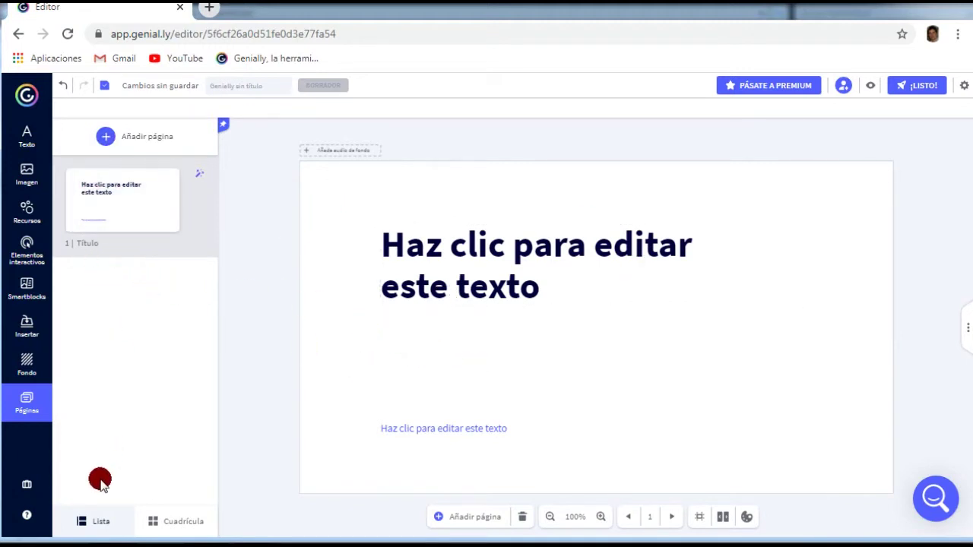
# Step: View the pages in the Cuadrícula layout and return to the Lista layout
pyautogui.click(174, 524)
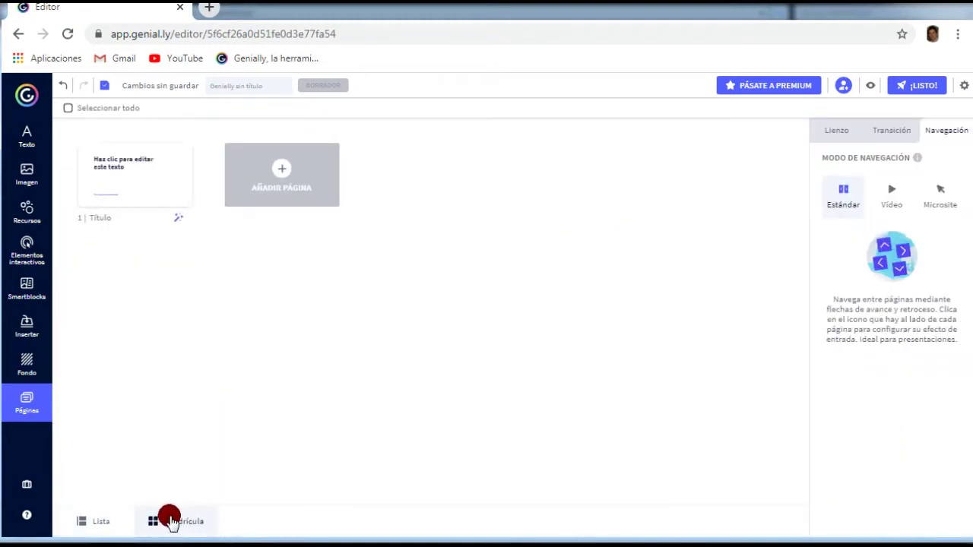
pyautogui.click(92, 522)
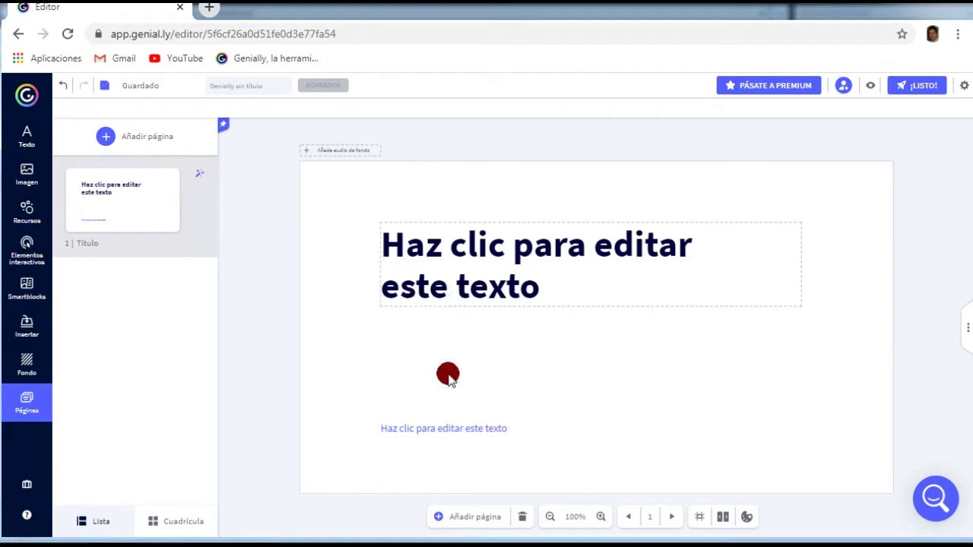
# Step: Delete the small subtitle text and the large title text so the Título page is blank
pyautogui.click(426, 251)
pyautogui.tripleClick(426, 251)
pyautogui.moveTo(531, 289); pyautogui.dragTo(372, 241)
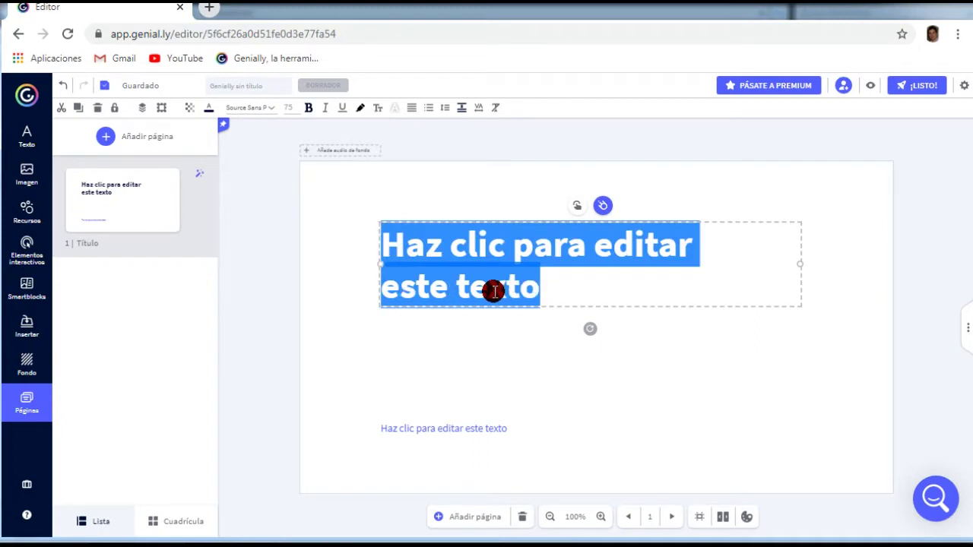
pyautogui.click(436, 423)
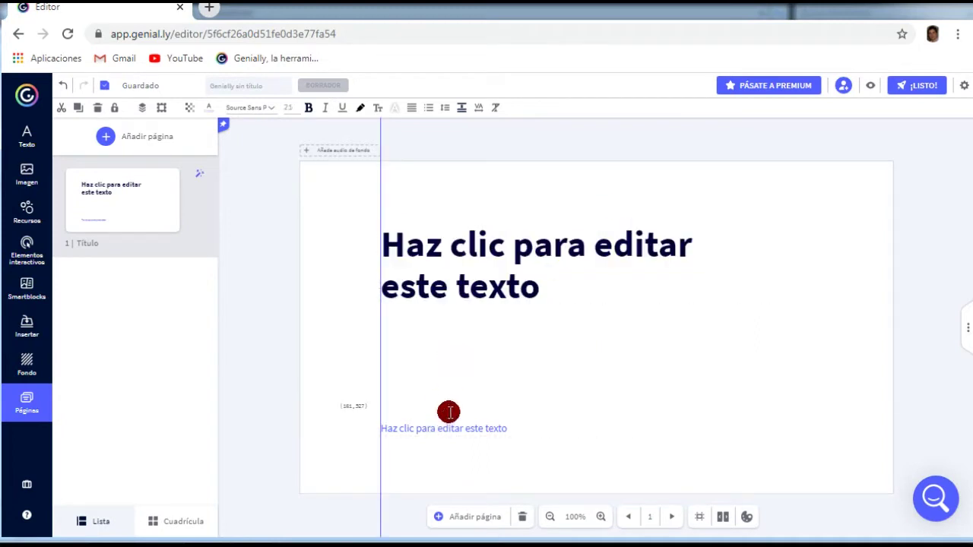
pyautogui.click(452, 402)
pyautogui.click(443, 422)
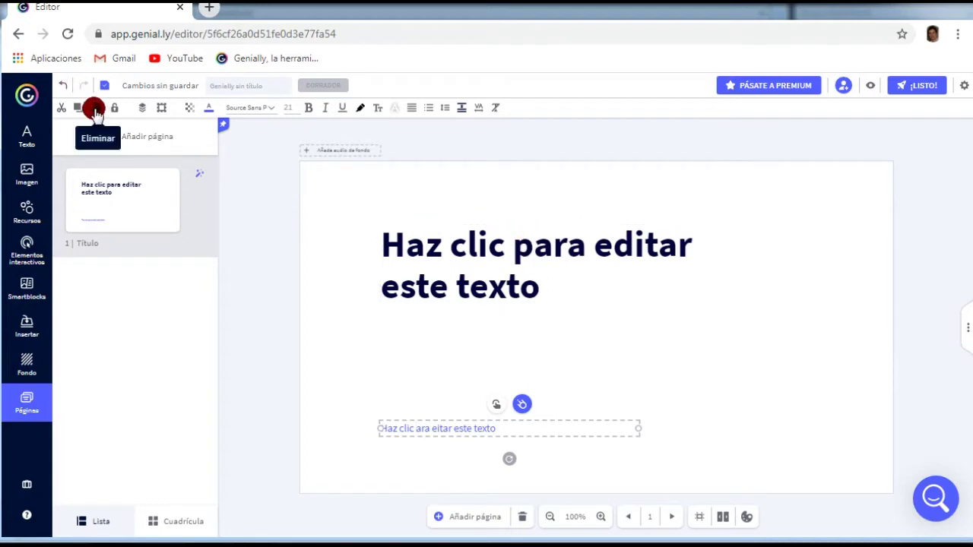
pyautogui.click(91, 109)
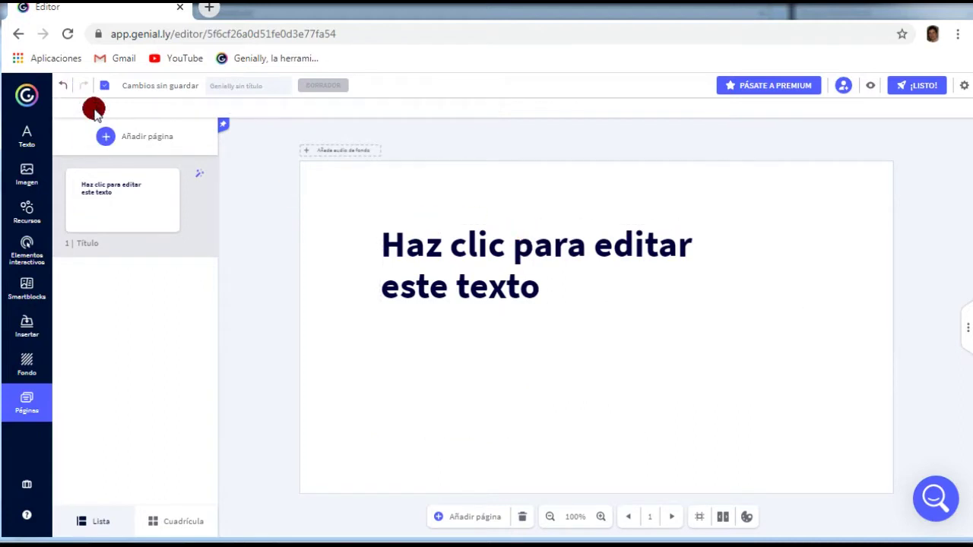
pyautogui.click(487, 257)
pyautogui.click(91, 109)
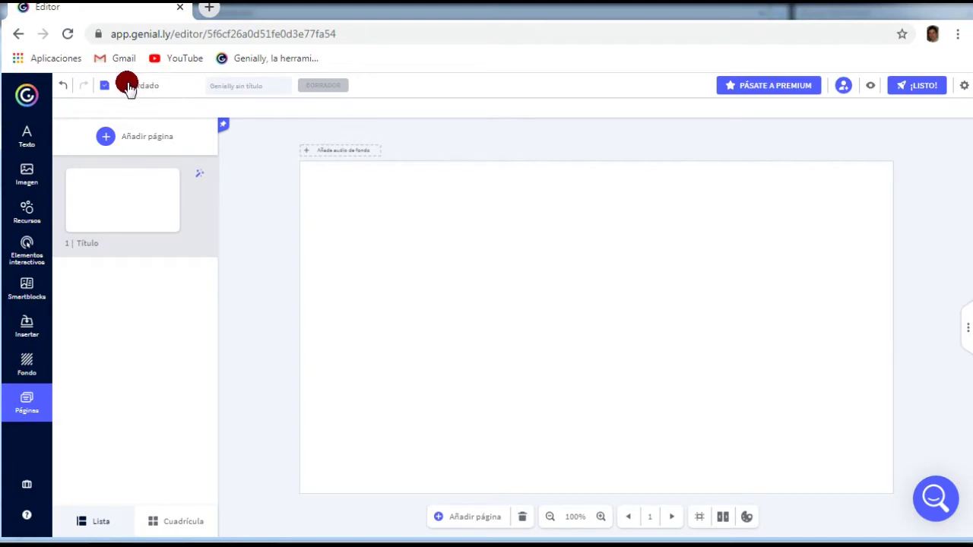
# Step: Name the genially "presentacion" and save it
pyautogui.click(225, 84)
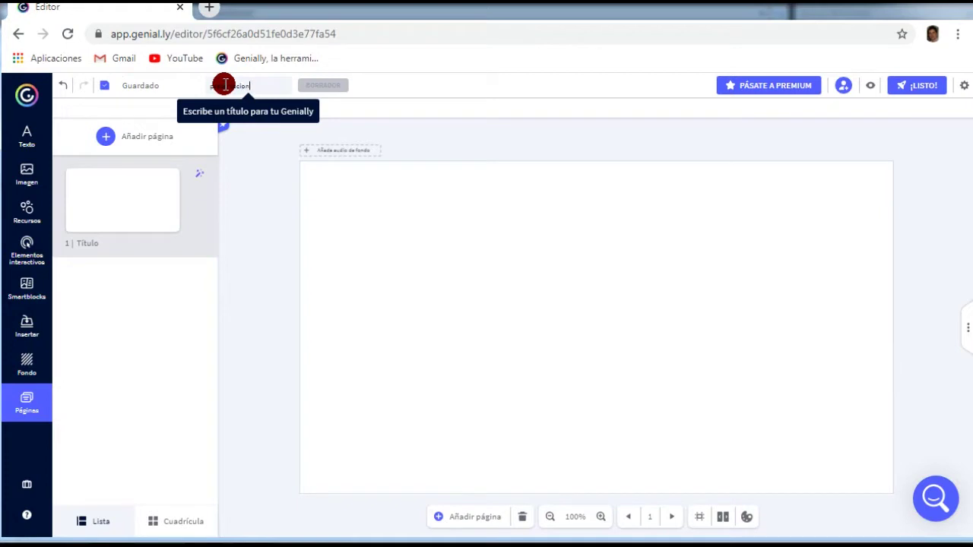
pyautogui.click(143, 88)
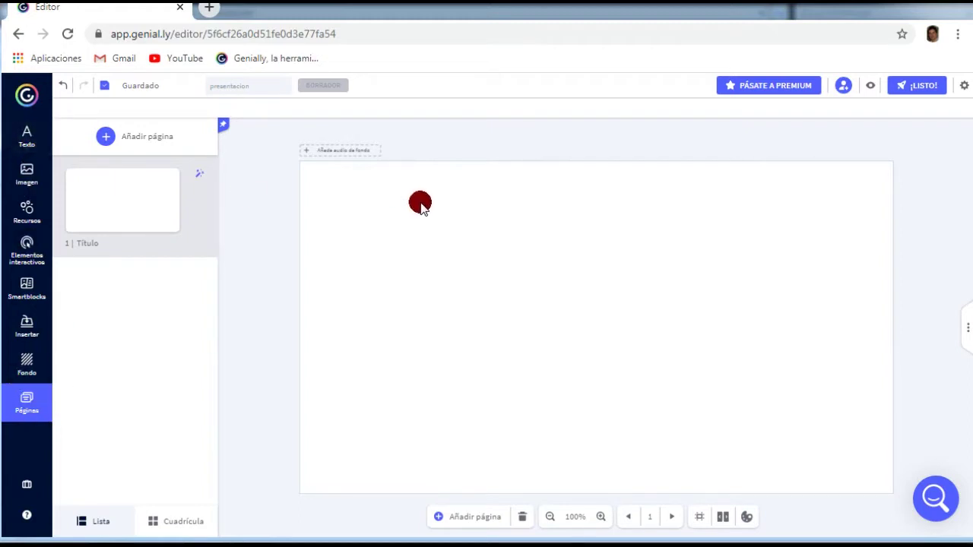
# Step: Insert the predesigned text pair with a script "Introducción aquí" line above a bold "TÍTULO AQUÍ" line
pyautogui.click(25, 139)
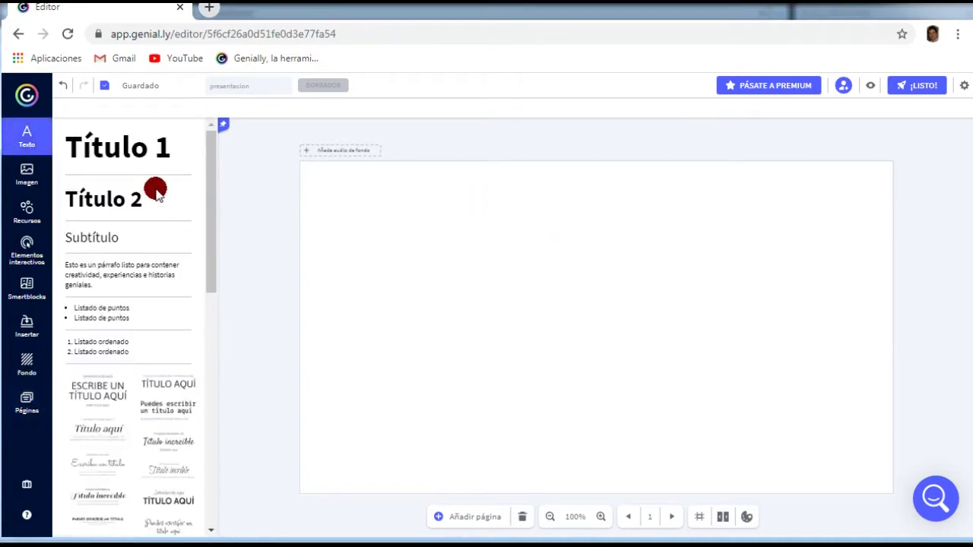
pyautogui.scroll(-2, 172, 291)
pyautogui.scroll(-1, 168, 293)
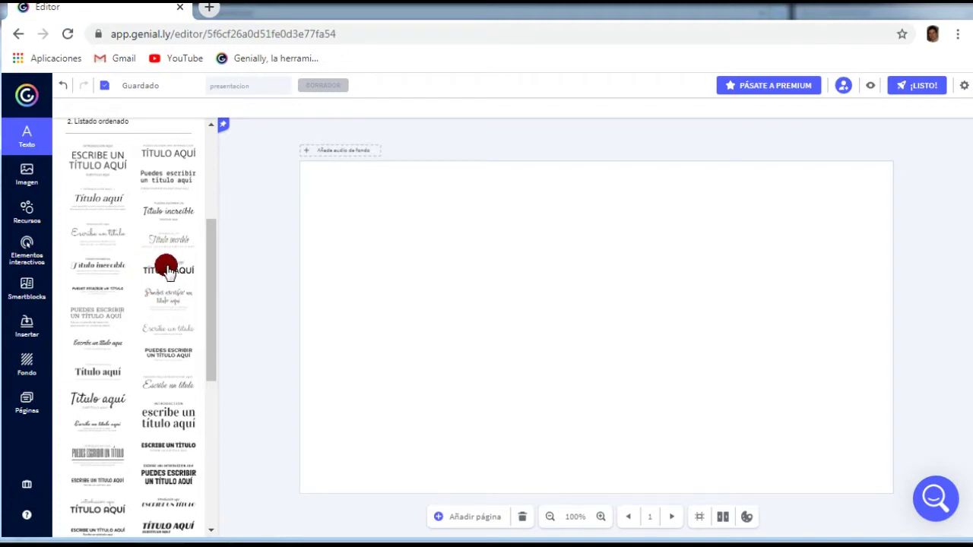
pyautogui.click(160, 270)
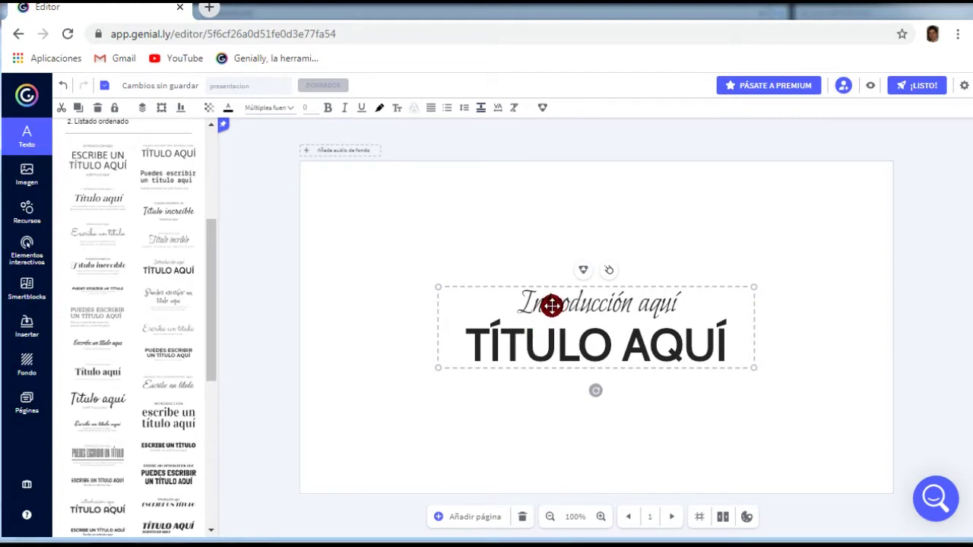
# Step: Replace the "Introducción aquí" text with "HOLA"
pyautogui.doubleClick(552, 306)
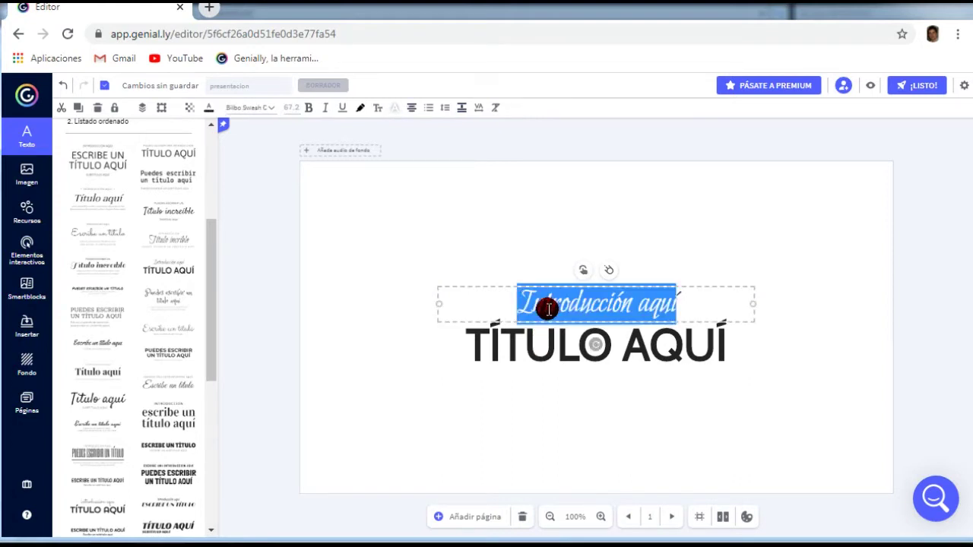
pyautogui.write('BIEN')
pyautogui.press('BackSpace')
pyautogui.press('BackSpace')
pyautogui.press('BackSpace')
pyautogui.write('HOLA')
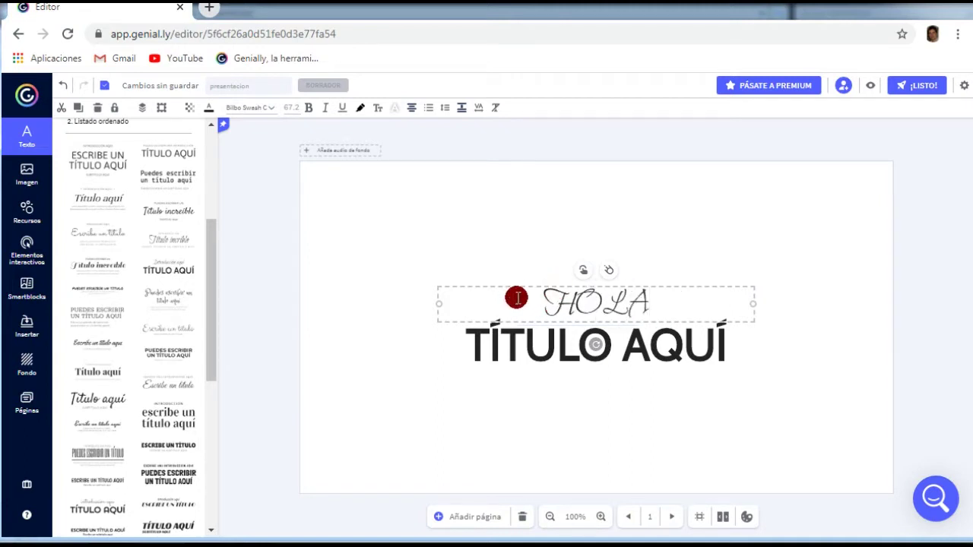
# Step: Change the font of the HOLA text to Source Code Pro
pyautogui.moveTo(515, 296); pyautogui.dragTo(689, 308)
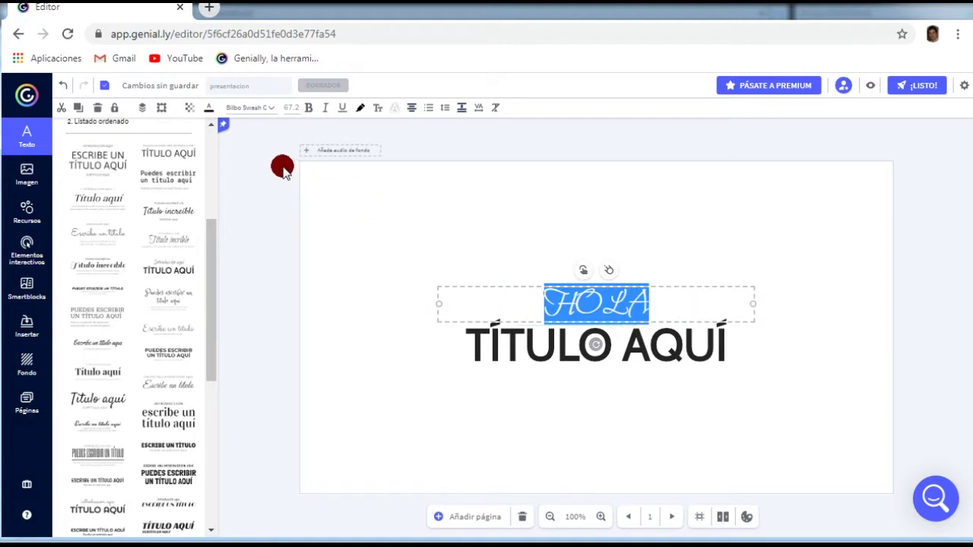
pyautogui.click(265, 110)
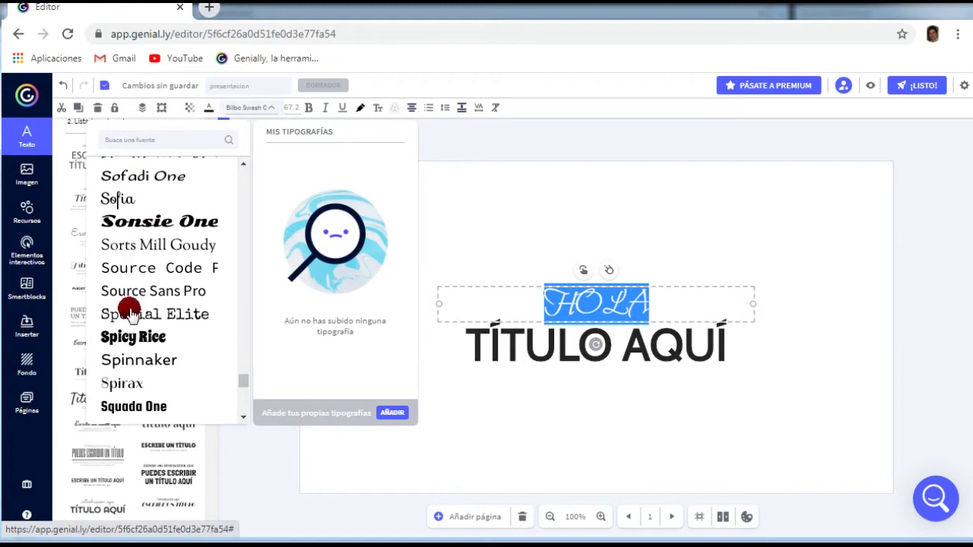
pyautogui.click(142, 271)
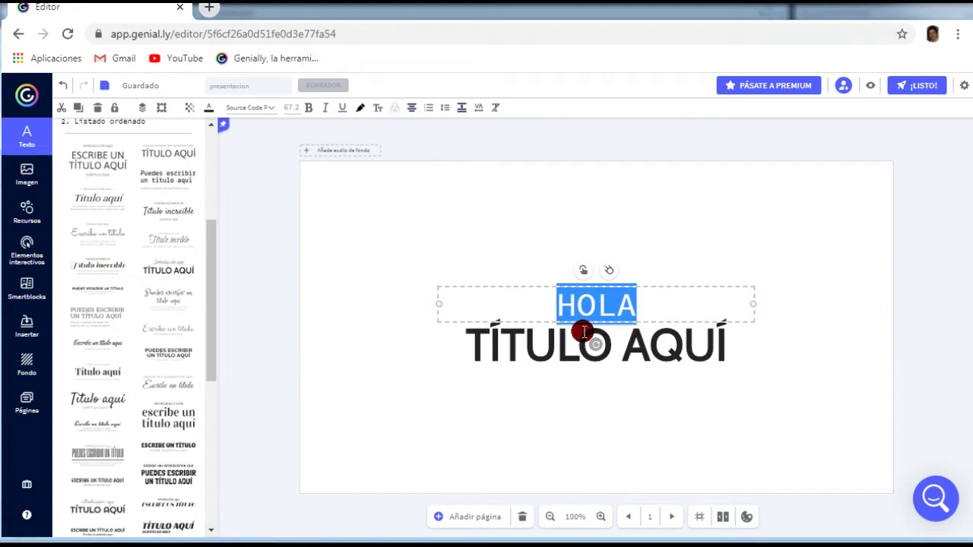
pyautogui.click(539, 332)
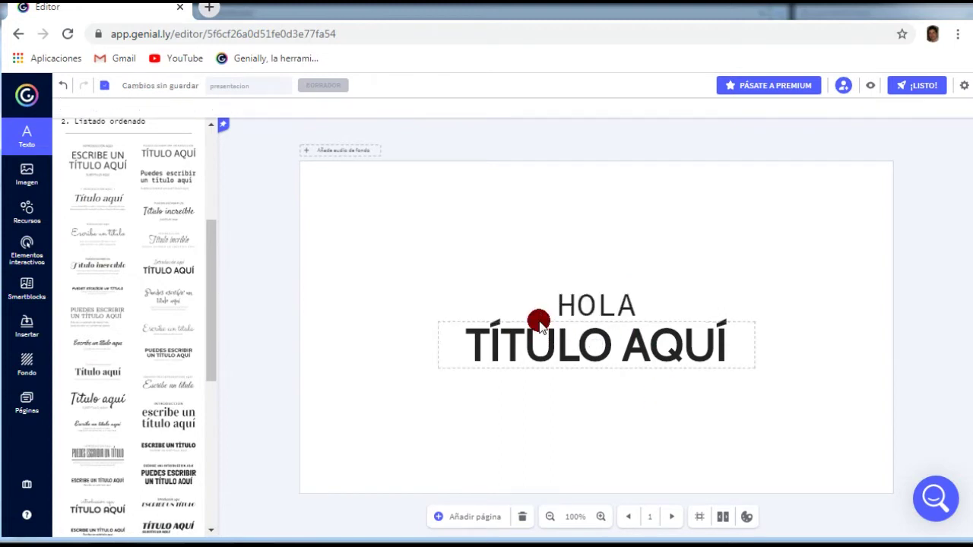
# Step: Move the TÍTULO AQUÍ and HOLA text boxes slightly down, leaving a wider gap between them
pyautogui.doubleClick(471, 346)
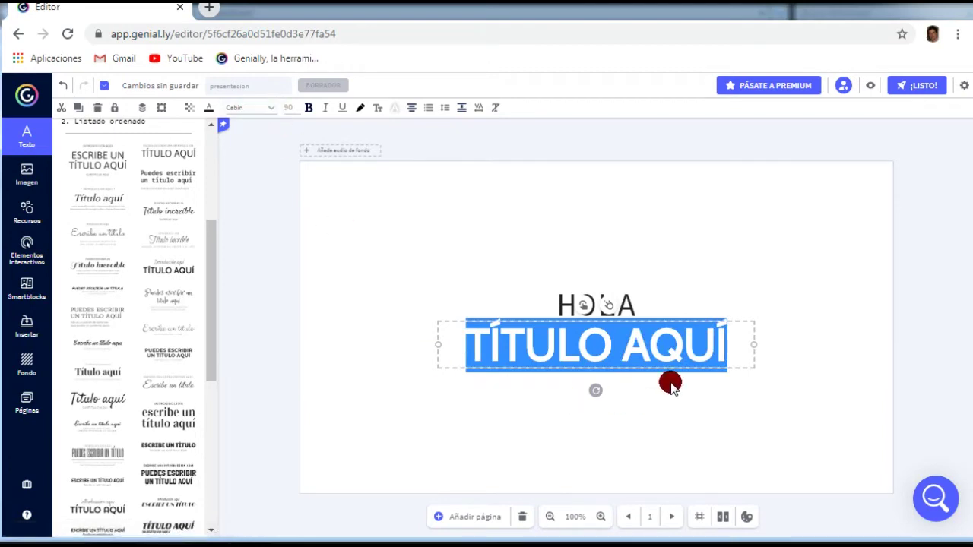
pyautogui.moveTo(536, 318); pyautogui.dragTo(535, 349)
pyautogui.moveTo(576, 294)
pyautogui.mouseDown()
pyautogui.moveTo(576, 284)
pyautogui.moveTo(553, 360)
pyautogui.moveTo(549, 345)
pyautogui.moveTo(595, 304)
pyautogui.moveTo(582, 311)
pyautogui.mouseUp()
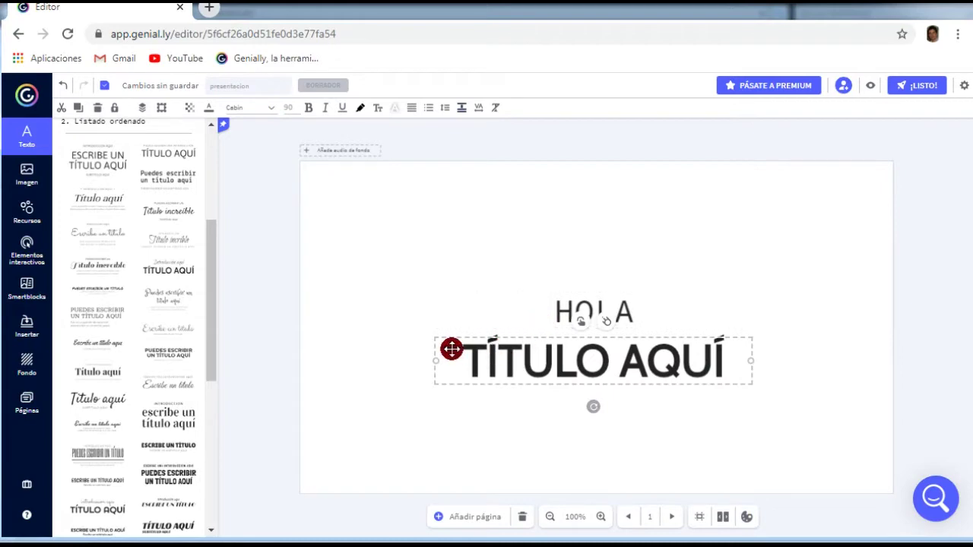
pyautogui.click(26, 144)
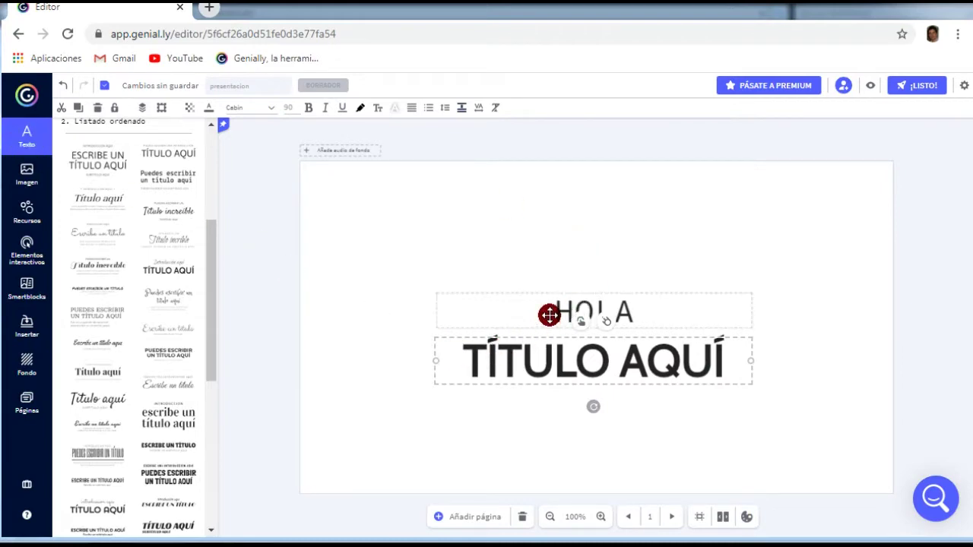
# Step: Lock the HOLA text box and move the TÍTULO AQUÍ text slightly up onto the page's vertical centre line
pyautogui.doubleClick(549, 315)
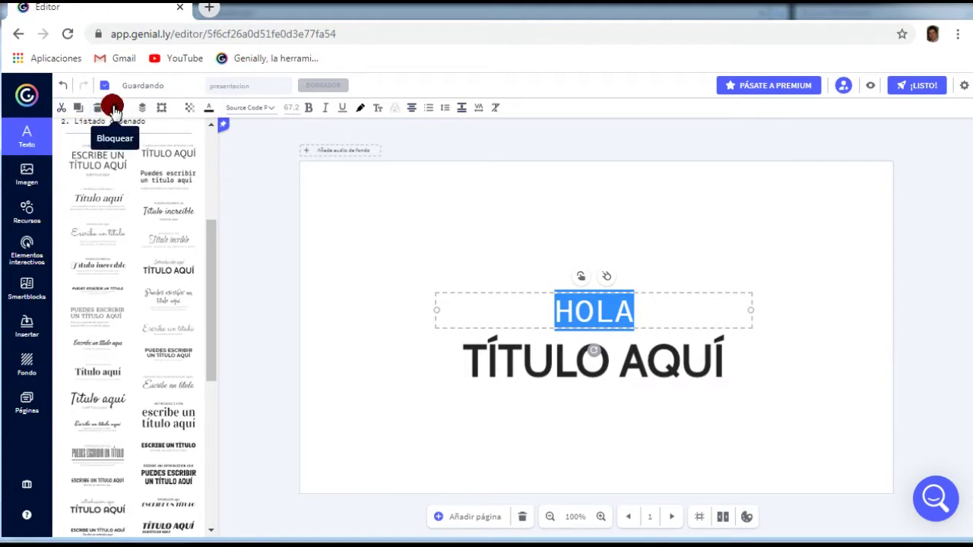
pyautogui.click(113, 109)
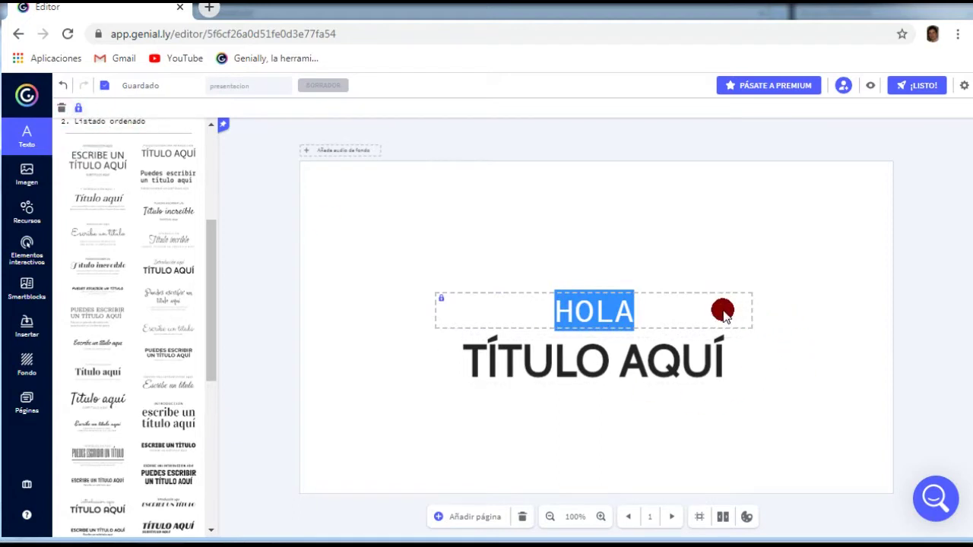
pyautogui.moveTo(517, 291); pyautogui.dragTo(617, 364)
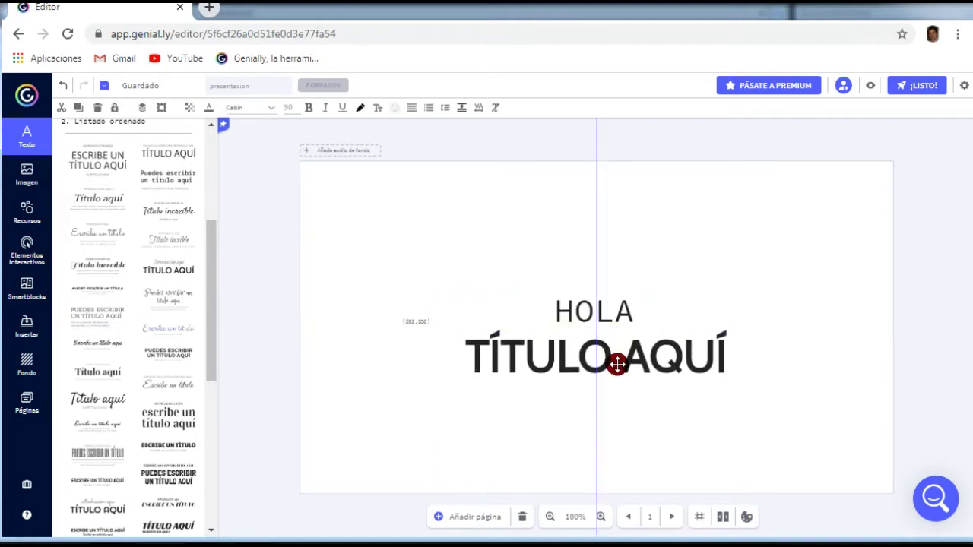
# Step: Unlock the HOLA text box and move it slightly up, centred above TÍTULO AQUÍ
pyautogui.click(575, 304)
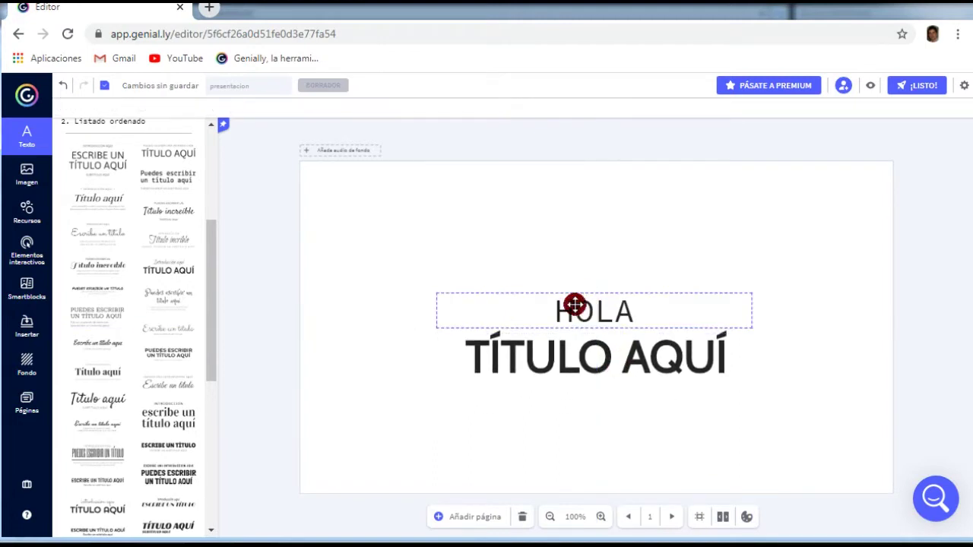
pyautogui.click(453, 300)
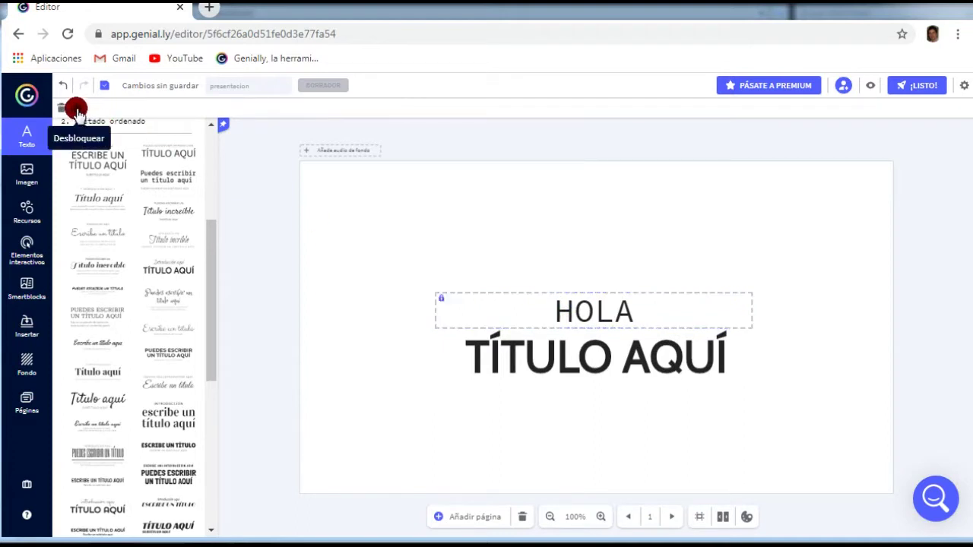
pyautogui.moveTo(476, 294)
pyautogui.mouseDown()
pyautogui.moveTo(489, 269)
pyautogui.moveTo(482, 283)
pyautogui.mouseUp()
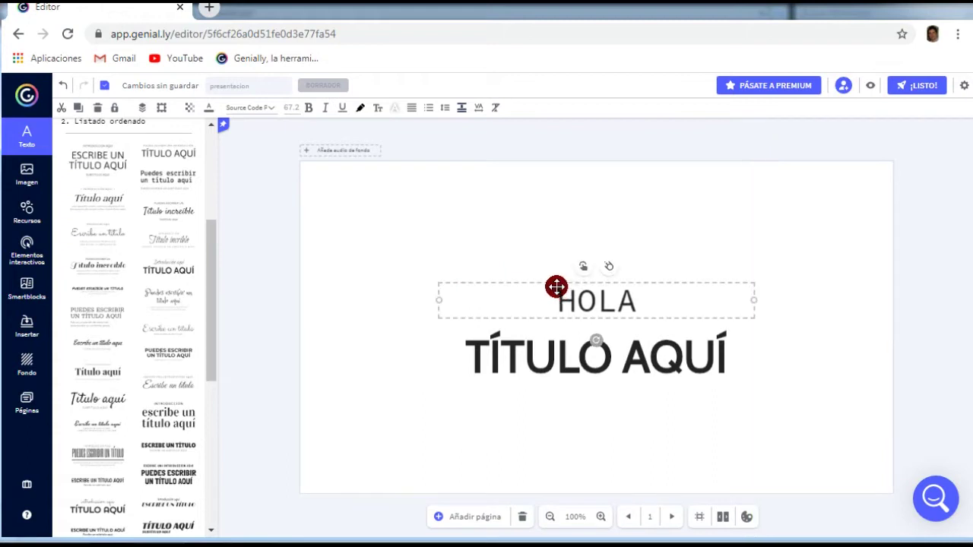
# Step: Swap the two text boxes: move HOLA below TÍTULO AQUÍ, then shift both slightly up so HOLA sits closely underneath
pyautogui.moveTo(556, 286); pyautogui.dragTo(552, 383)
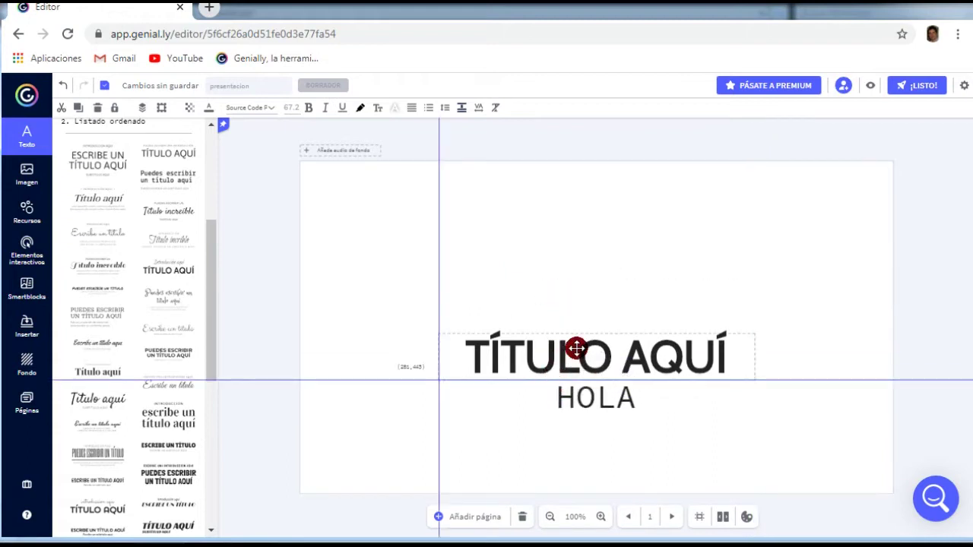
pyautogui.moveTo(578, 338); pyautogui.dragTo(578, 306)
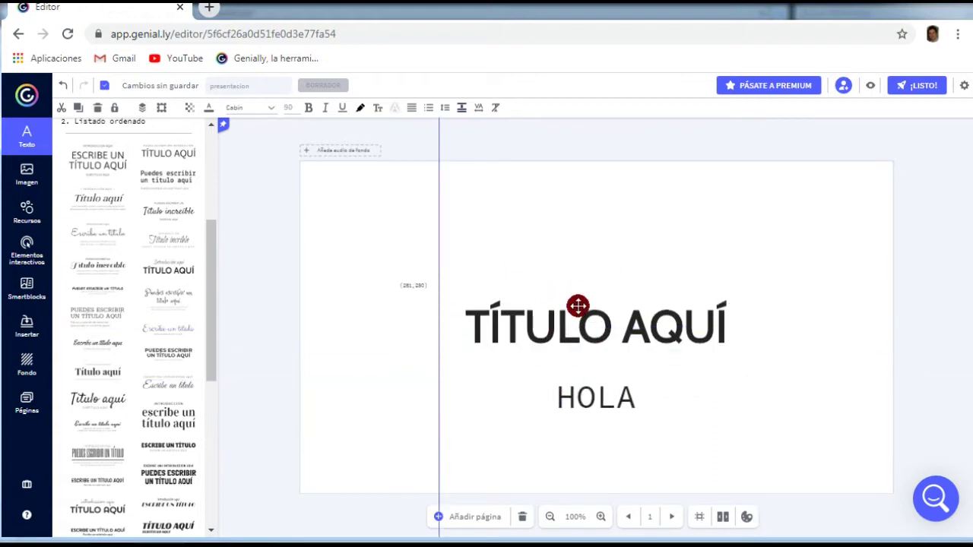
pyautogui.moveTo(587, 378); pyautogui.dragTo(585, 358)
# Step: Replace the TÍTULO AQUÍ text with "Presentación"
pyautogui.click(558, 323)
pyautogui.tripleClick(517, 327)
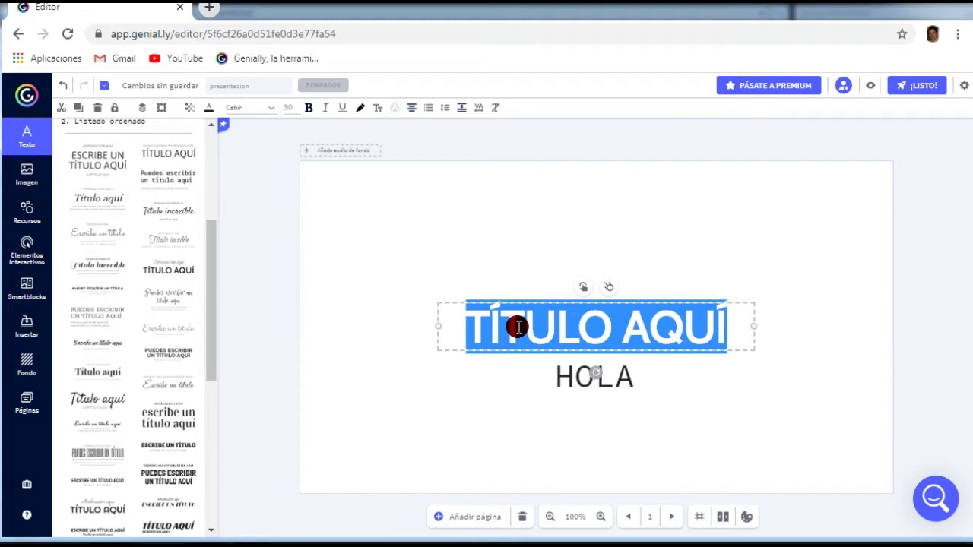
pyautogui.write('pres')
pyautogui.press('BackSpace')
pyautogui.press('BackSpace')
pyautogui.press('BackSpace')
pyautogui.write('resentación')
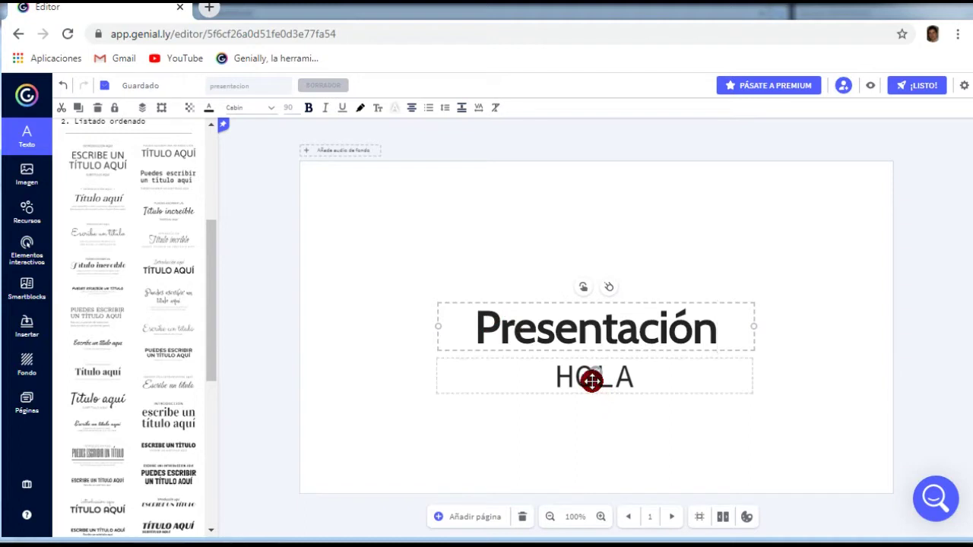
# Step: Replace the HOLA text below the title with "Bienvenido a Tutoriales PAD"
pyautogui.click(592, 381)
pyautogui.doubleClick(593, 384)
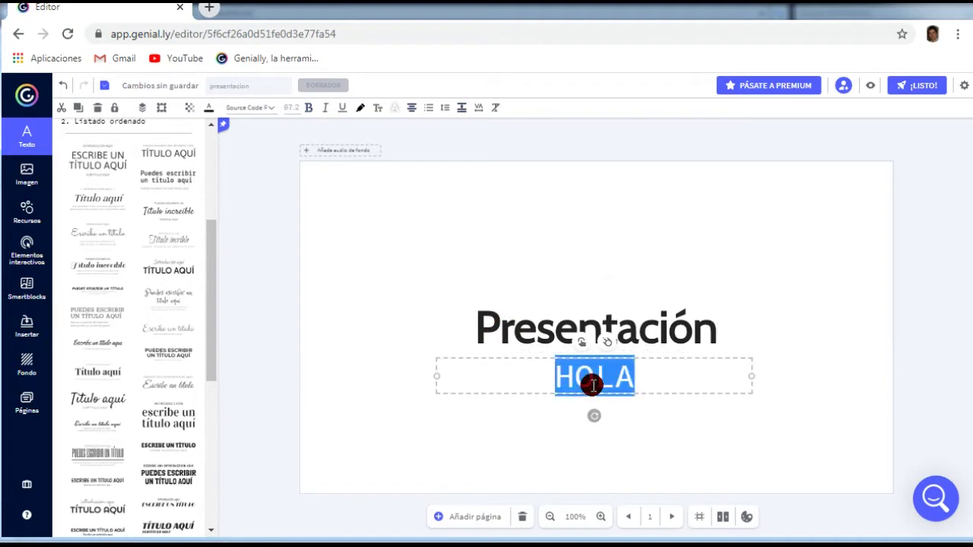
pyautogui.write('Bie')
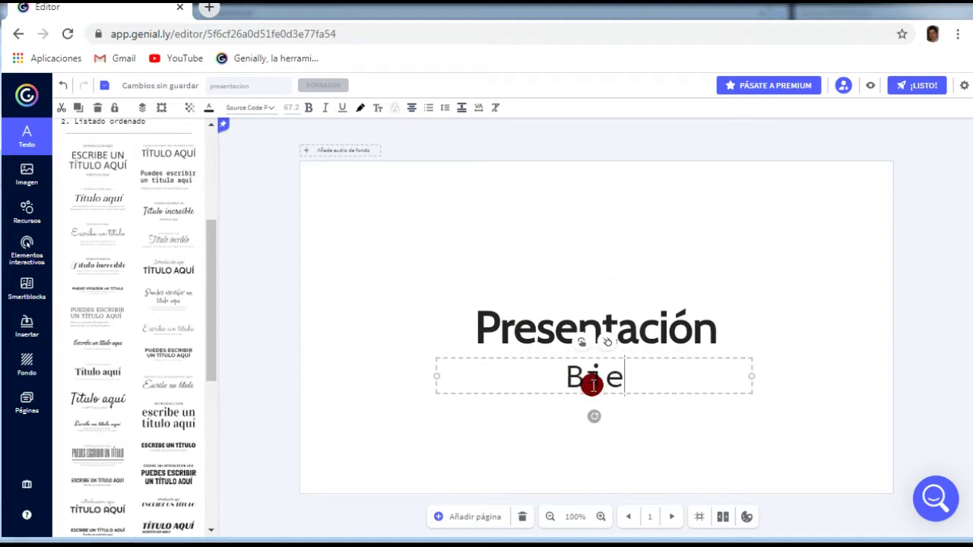
pyautogui.write('nvenido a Tuto')
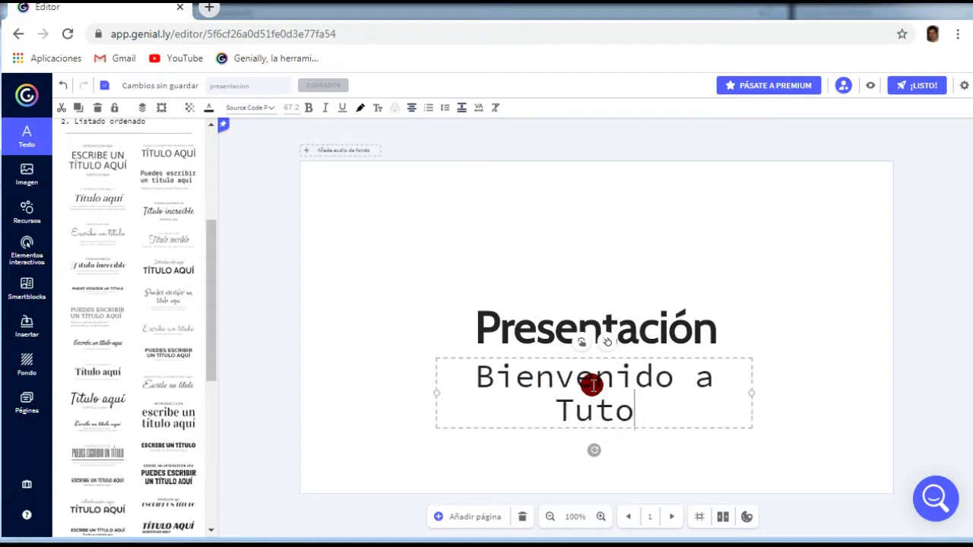
pyautogui.write('riale')
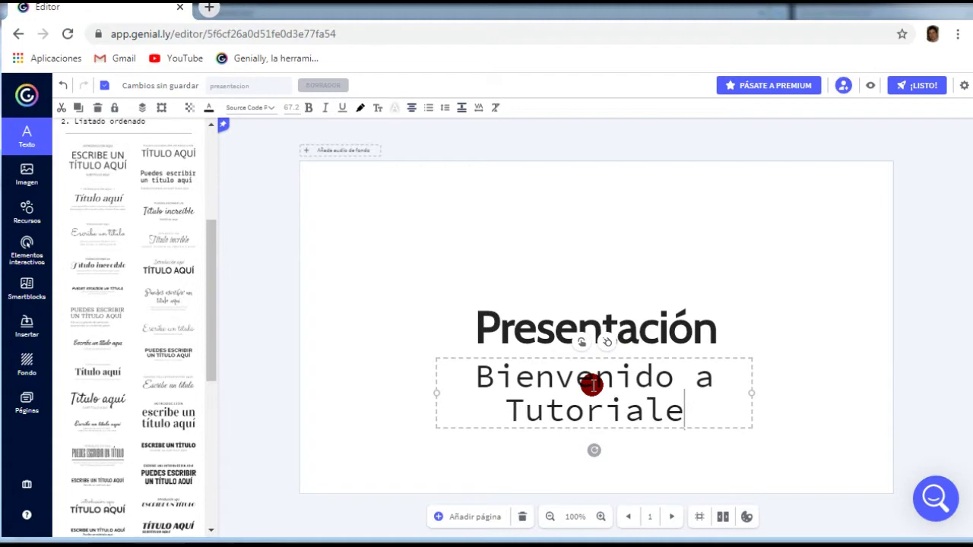
pyautogui.write('s PAD')
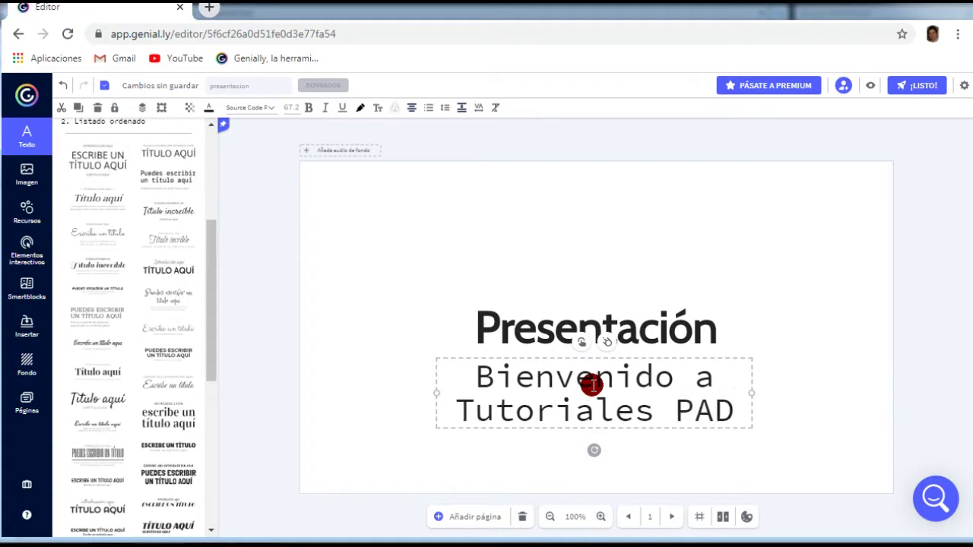
# Step: Remove bold from the whole Presentación title and apply italics and underline to it
pyautogui.click(471, 327)
pyautogui.click(472, 327)
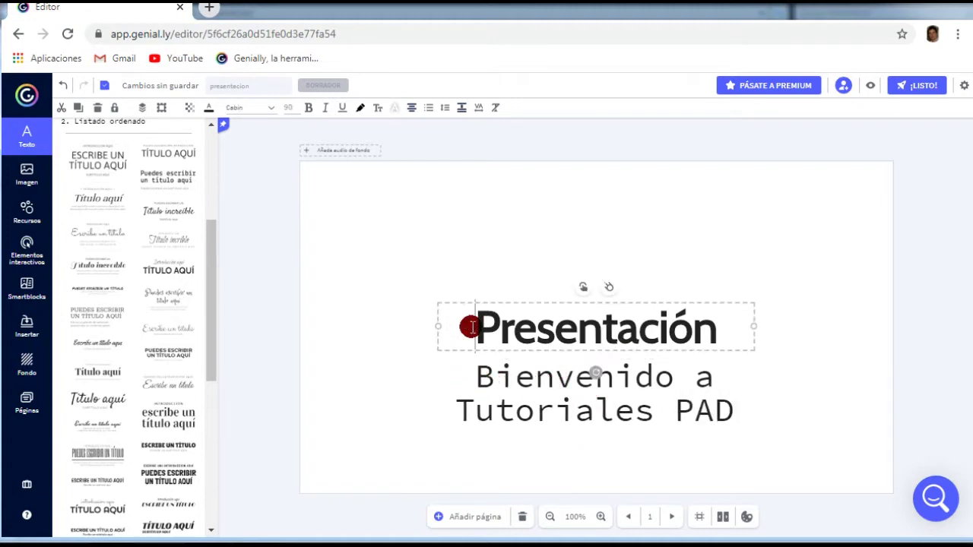
pyautogui.moveTo(472, 327); pyautogui.dragTo(768, 329)
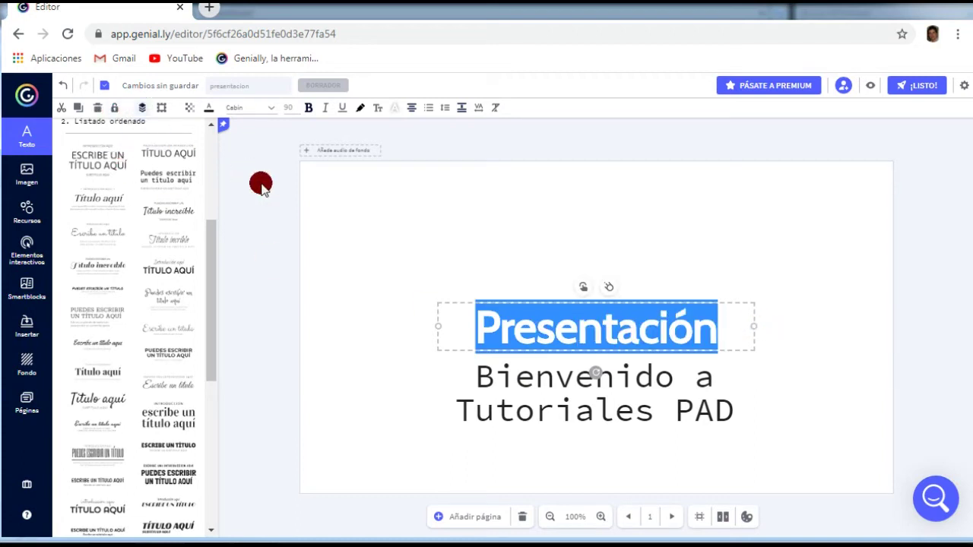
pyautogui.click(308, 107)
pyautogui.click(324, 109)
pyautogui.click(342, 107)
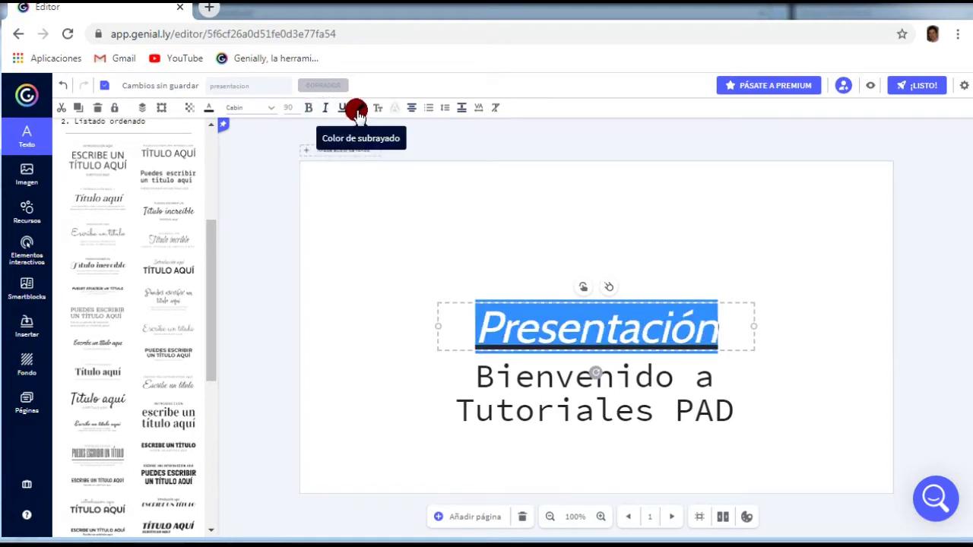
# Step: Highlight the Presentación title in yellow #EEB72B
pyautogui.click(359, 110)
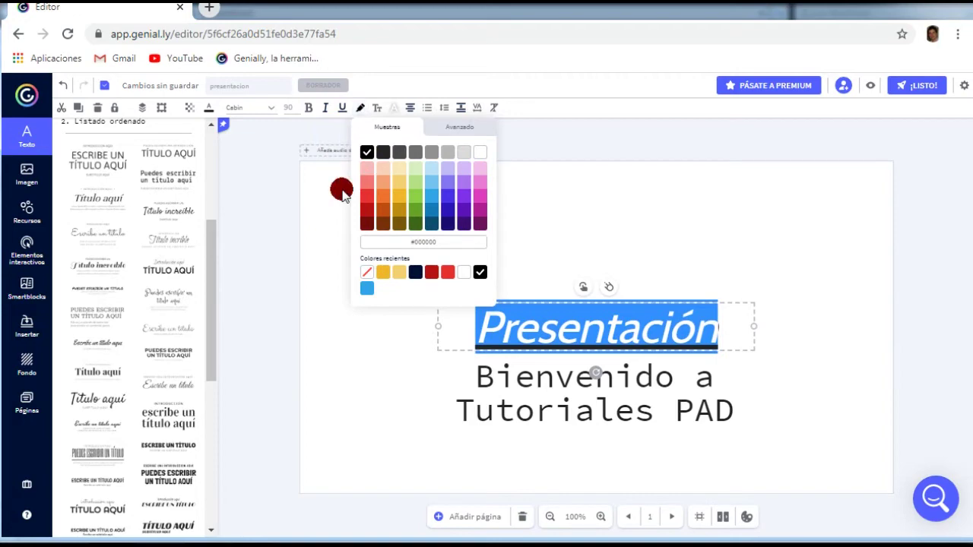
pyautogui.click(400, 199)
pyautogui.click(620, 323)
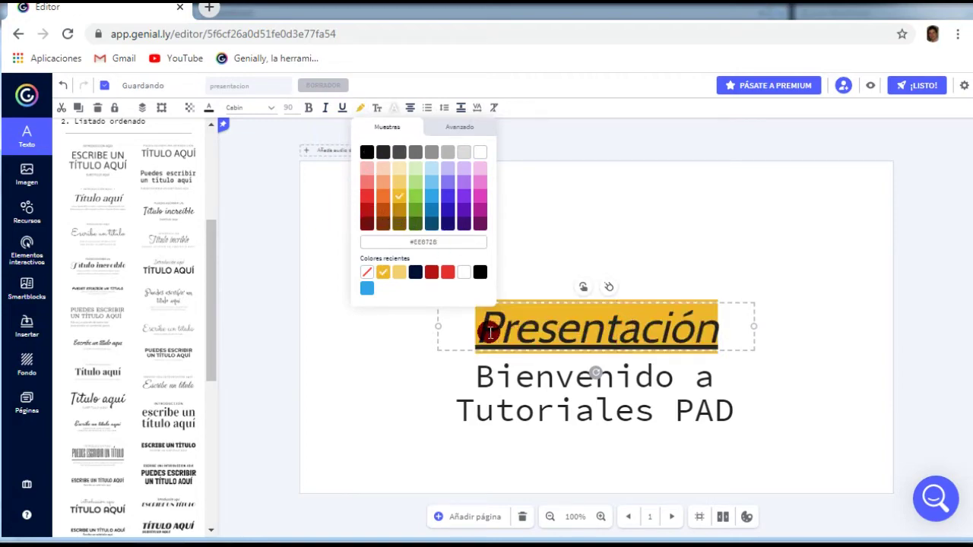
# Step: Clear the highlight colour from the whole Presentación title
pyautogui.moveTo(481, 329); pyautogui.dragTo(713, 322)
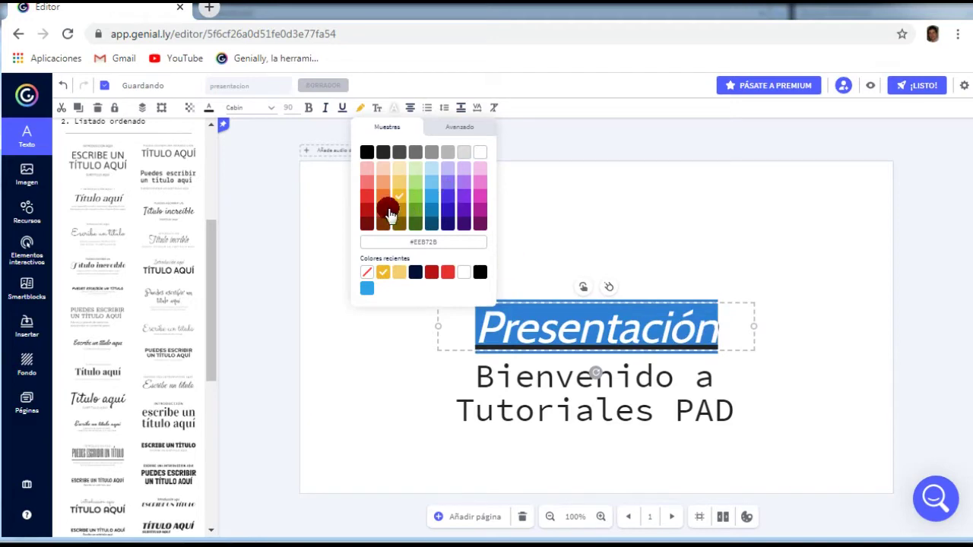
pyautogui.click(365, 280)
pyautogui.click(522, 372)
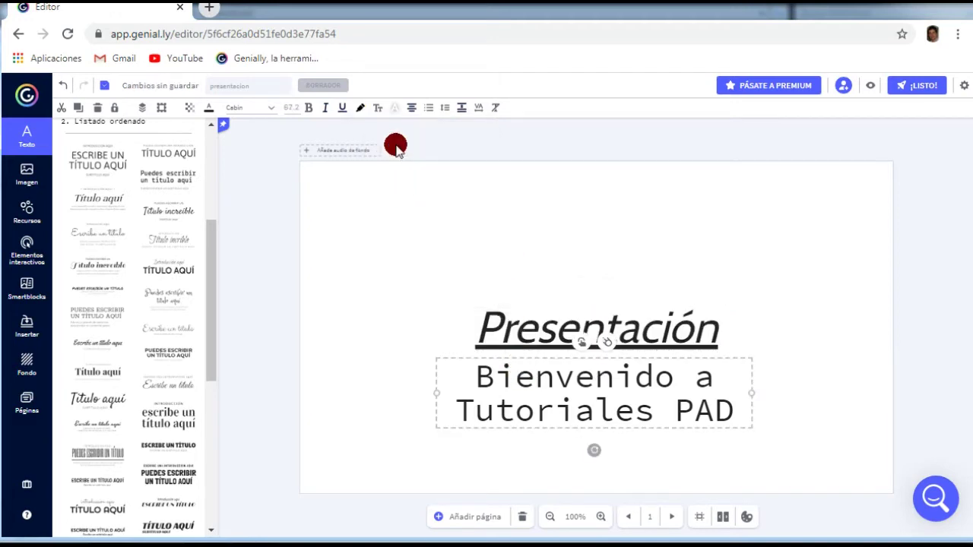
# Step: Convert the Presentación title to uppercase and open its paragraph alignment options
pyautogui.doubleClick(482, 325)
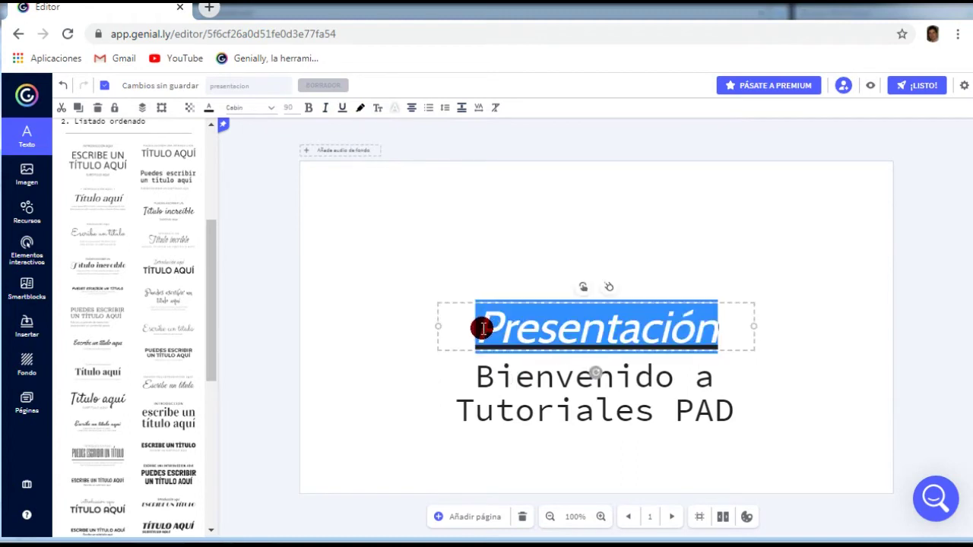
pyautogui.click(378, 110)
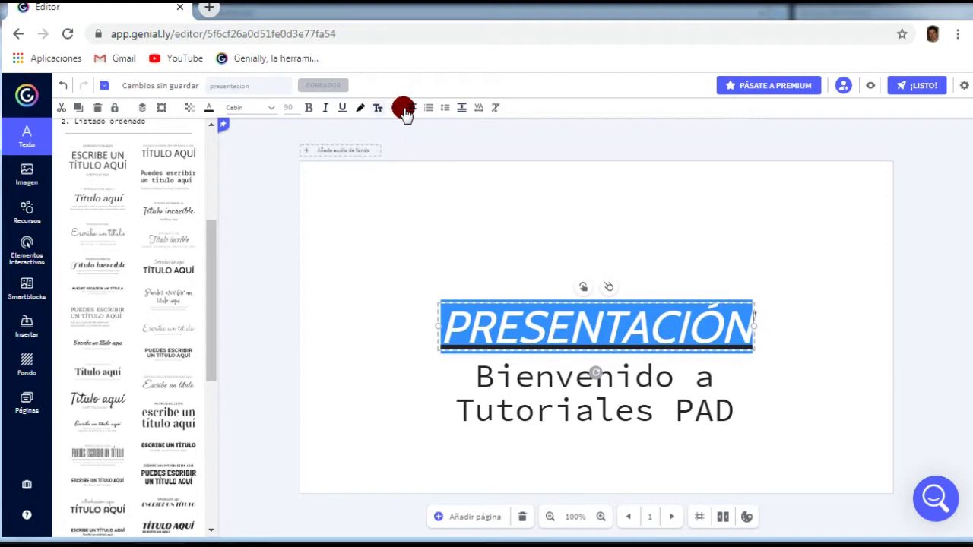
pyautogui.click(411, 108)
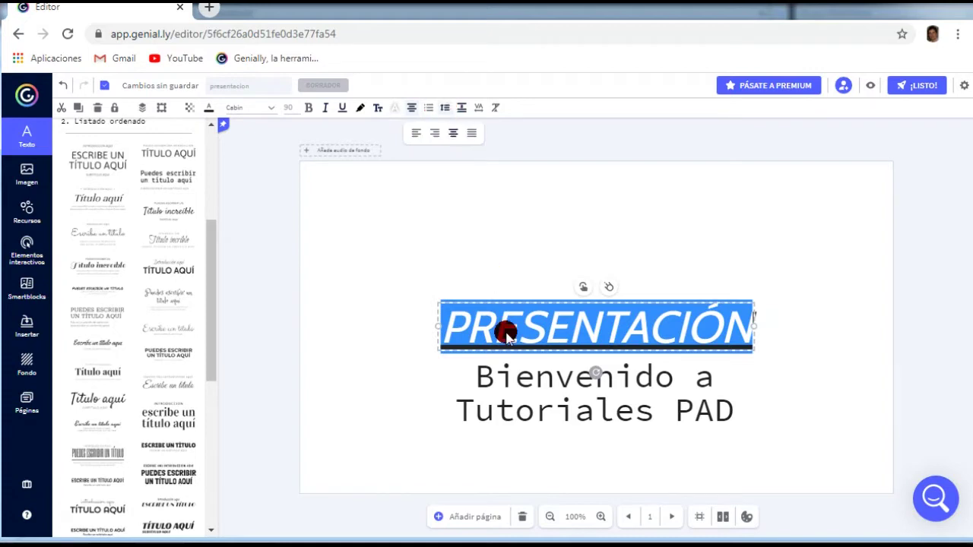
# Step: Select the whole Bienvenido a Tutoriales PAD text, view its alignment and list options, and set its line spacing to 1.53
pyautogui.click(491, 376)
pyautogui.doubleClick(490, 378)
pyautogui.moveTo(473, 380); pyautogui.dragTo(740, 438)
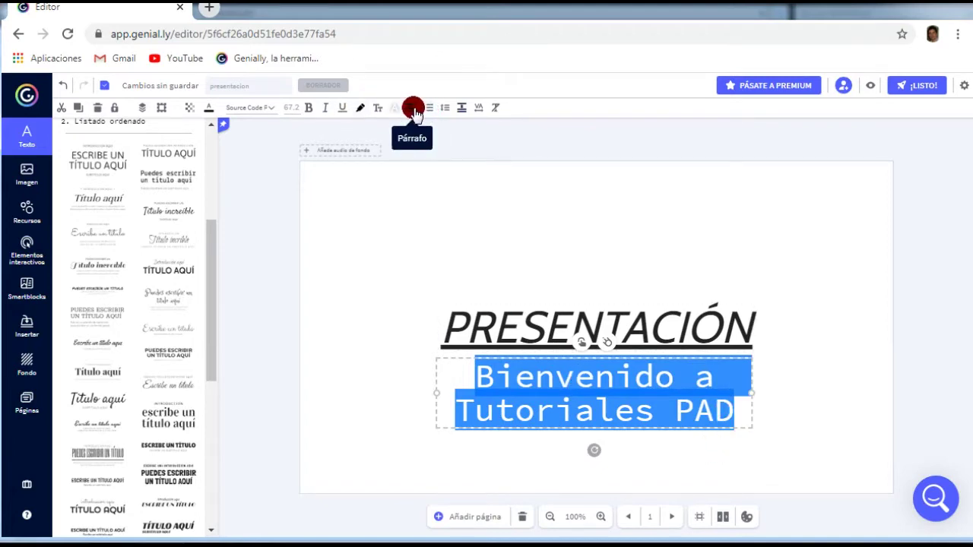
pyautogui.click(412, 110)
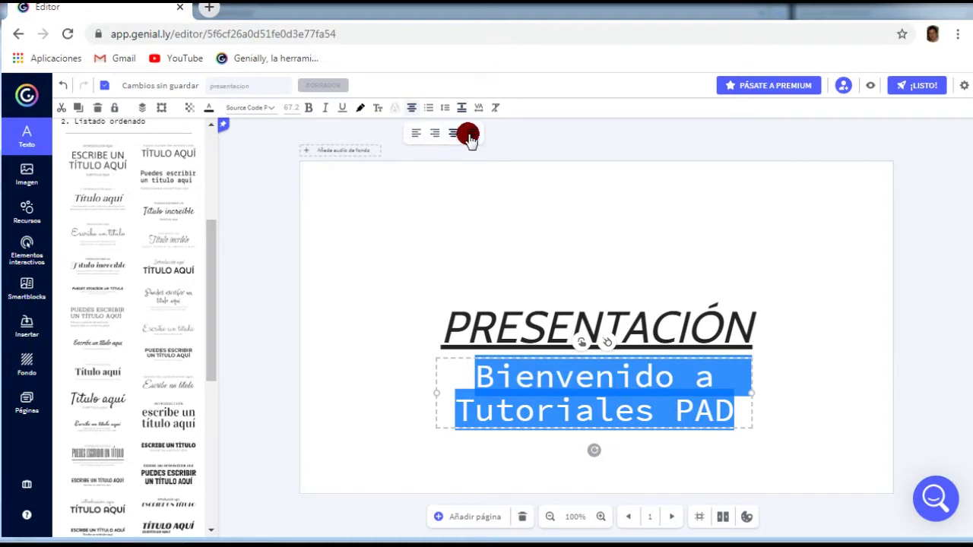
pyautogui.click(430, 111)
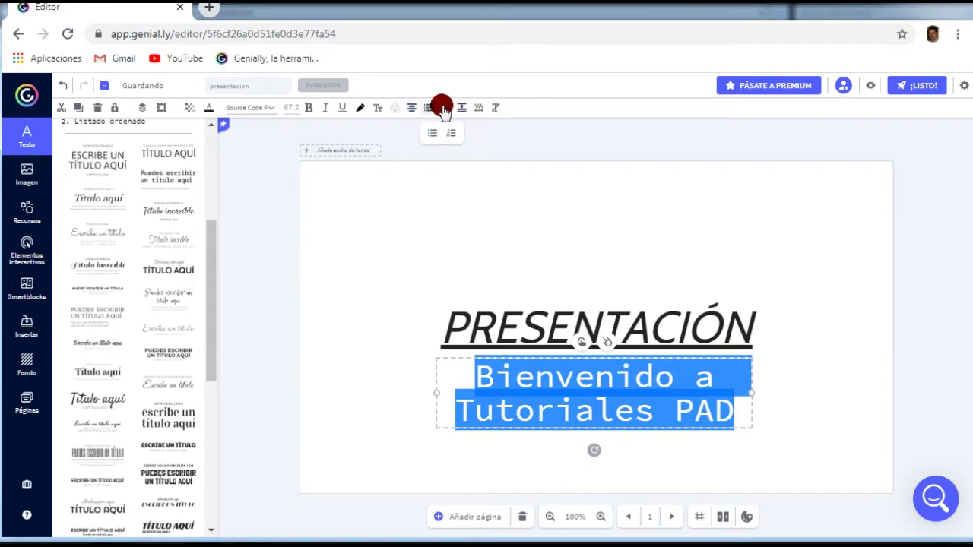
pyautogui.click(443, 112)
pyautogui.click(486, 135)
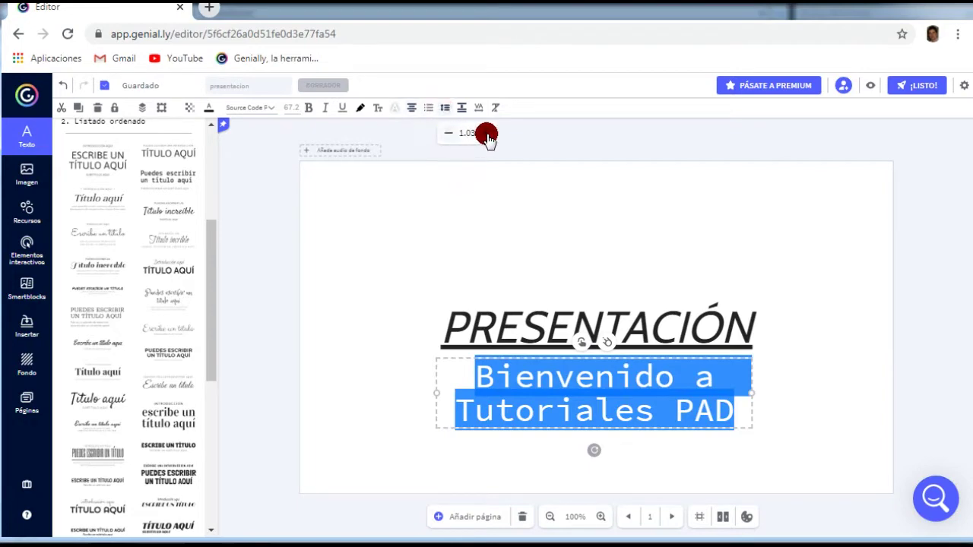
pyautogui.click(487, 135)
pyautogui.click(486, 135)
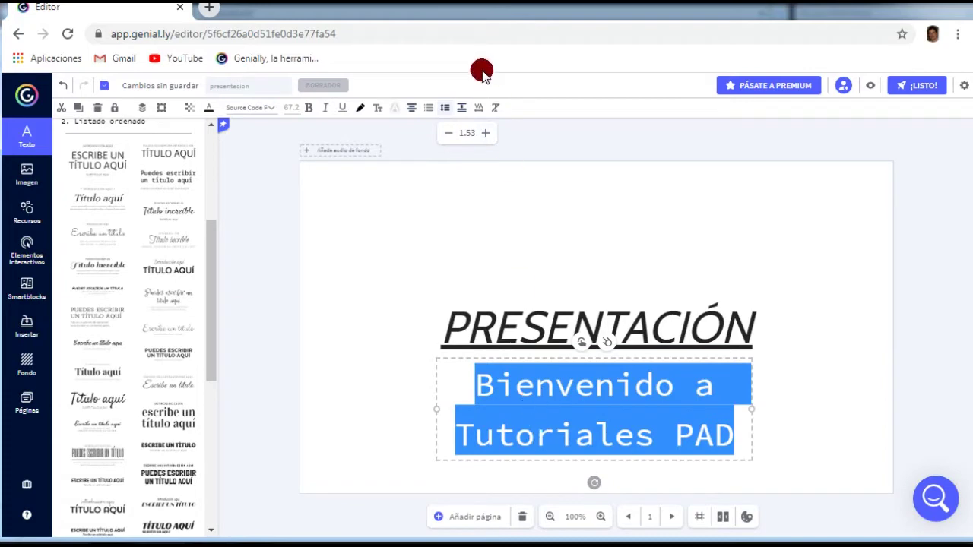
# Step: Widen the Bienvenido a Tutoriales PAD text box on both sides to a width of about 927
pyautogui.click(435, 405)
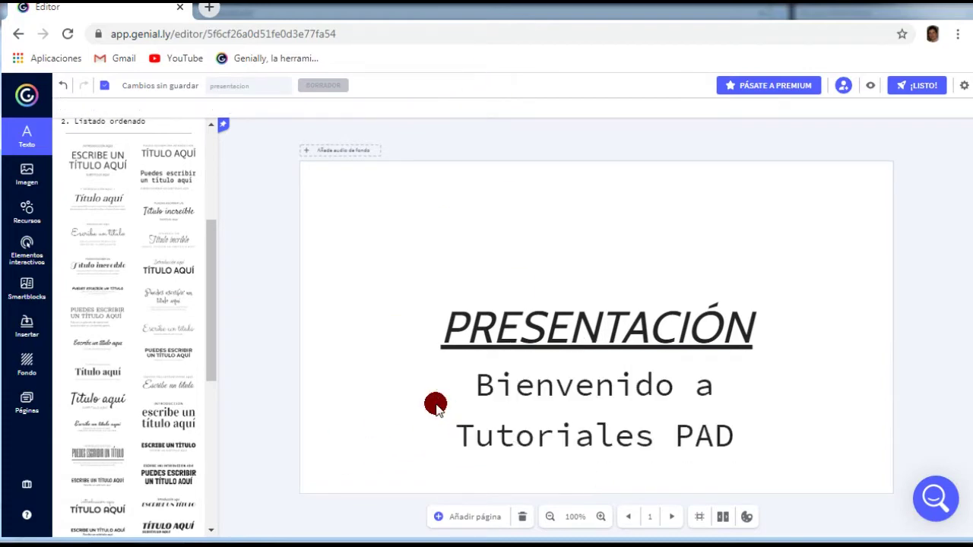
pyautogui.click(441, 411)
pyautogui.moveTo(435, 410); pyautogui.dragTo(355, 410)
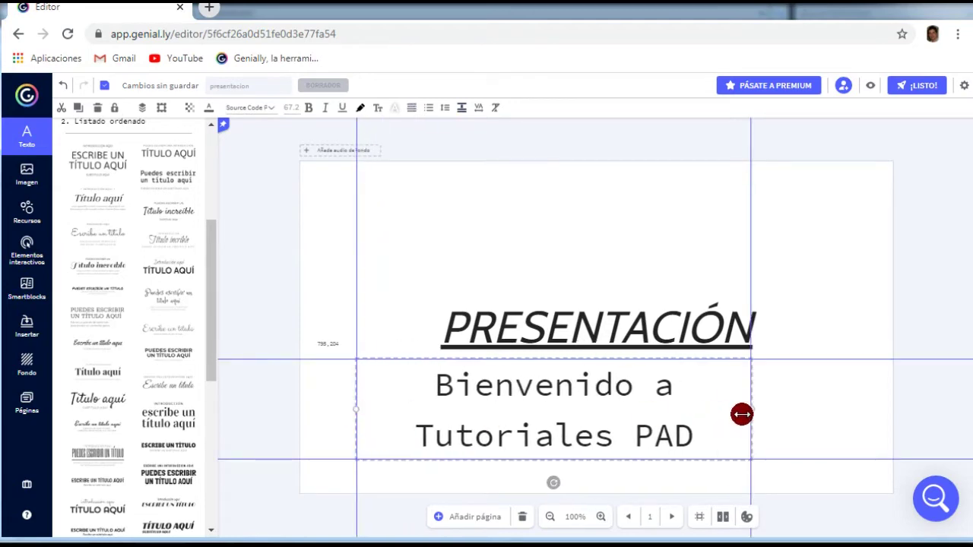
pyautogui.moveTo(807, 408); pyautogui.dragTo(808, 407)
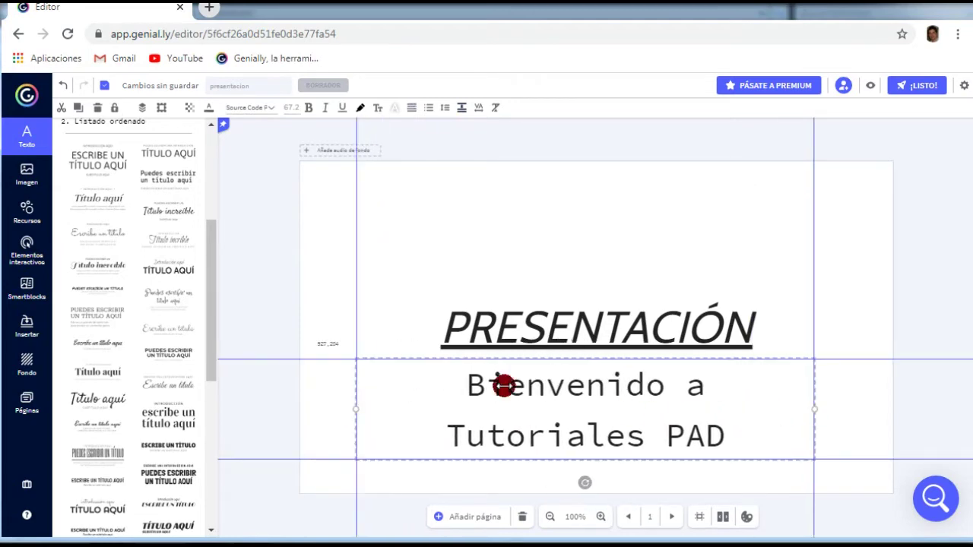
# Step: Set the font size of the Bienvenido a Tutoriales PAD text to 24 px
pyautogui.doubleClick(463, 384)
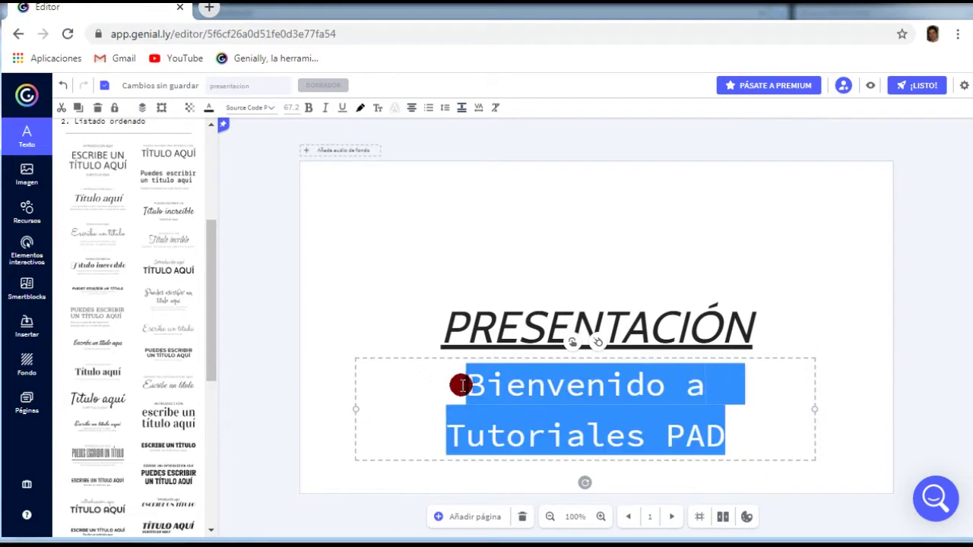
pyautogui.click(290, 109)
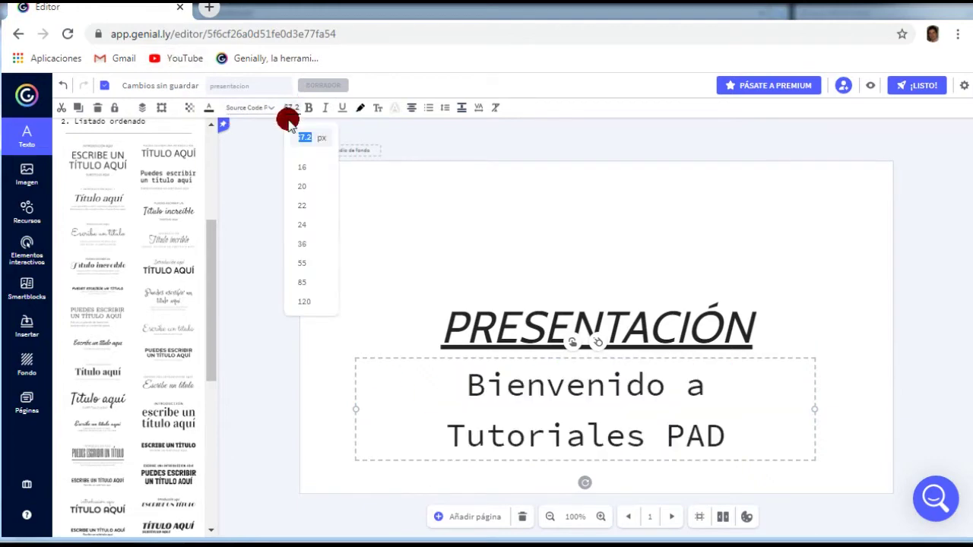
pyautogui.click(305, 226)
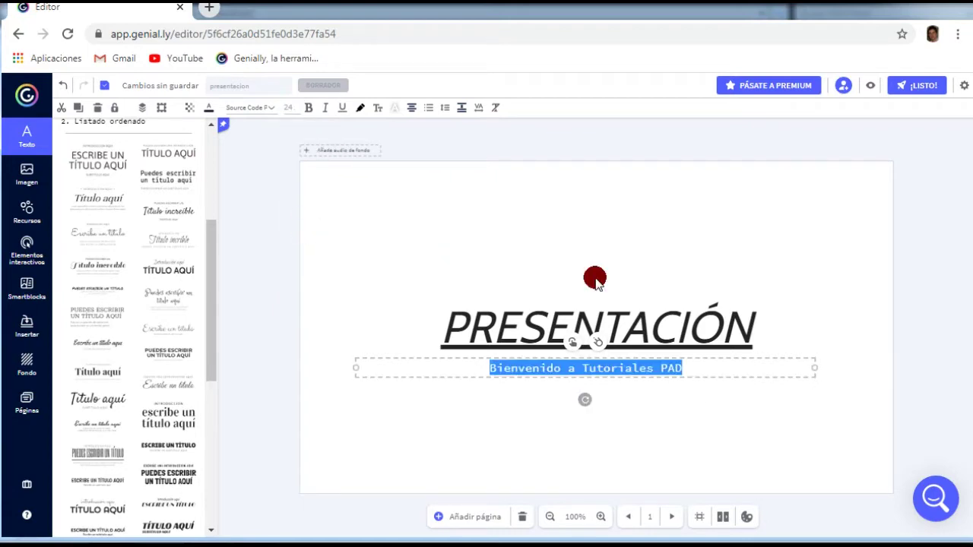
pyautogui.click(649, 286)
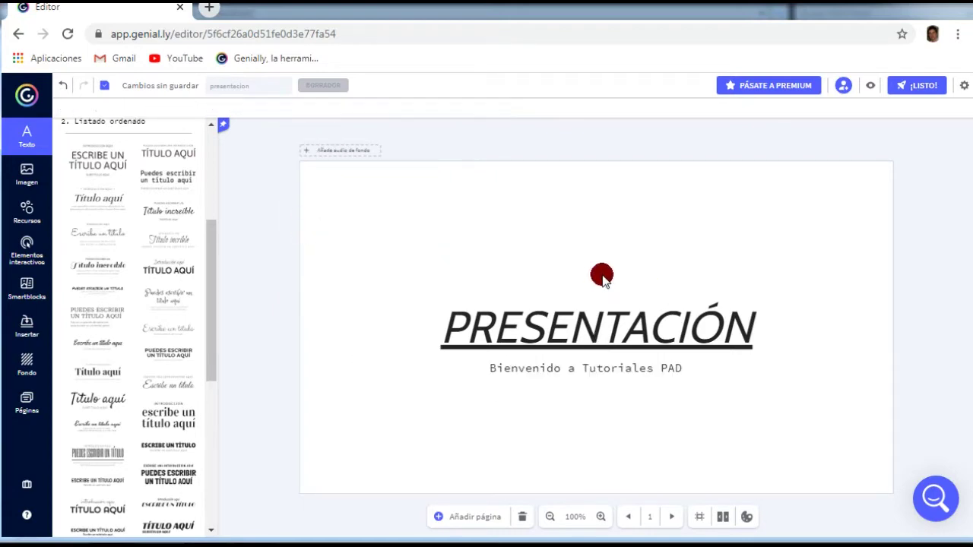
# Step: Position the PRESENTACIÓN title in the page's top-left corner, its top-right corner and finally the page centre
pyautogui.doubleClick(475, 335)
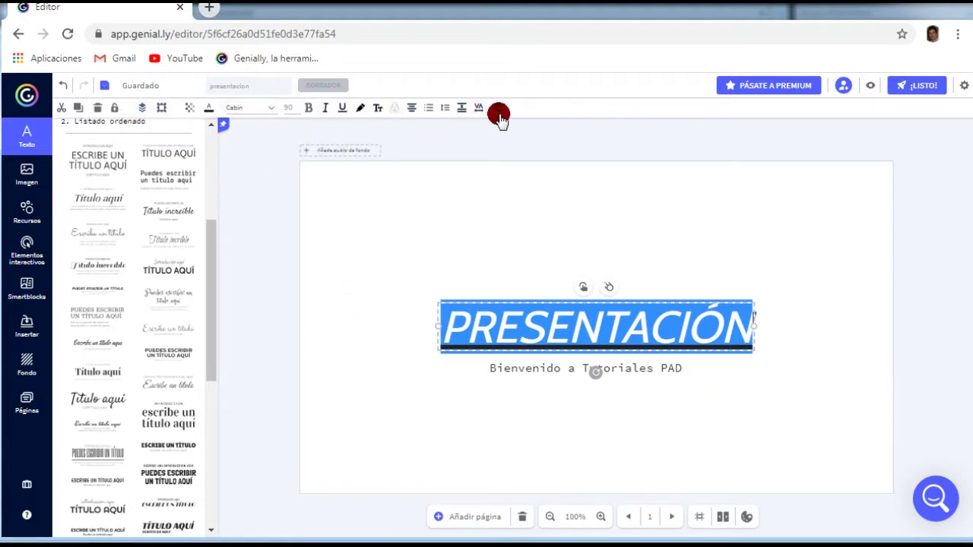
pyautogui.click(415, 300)
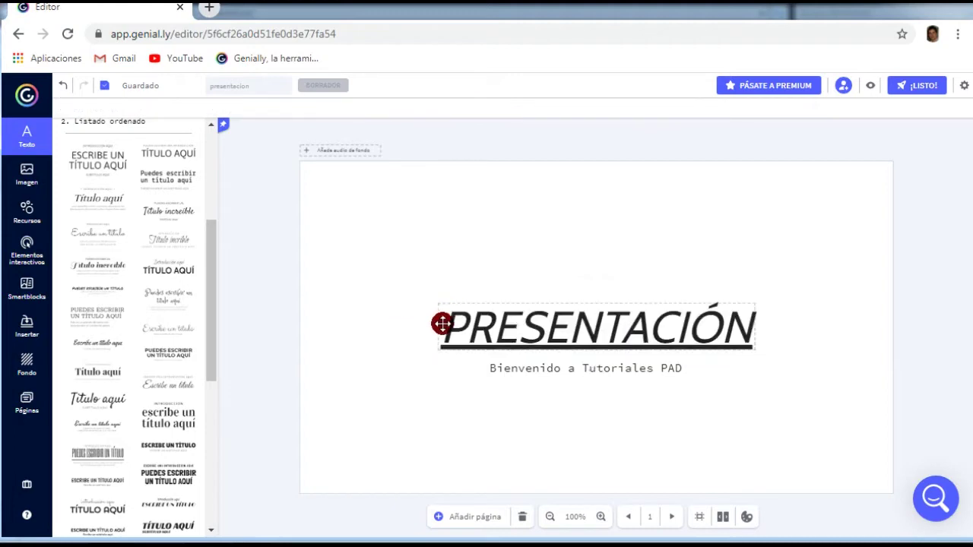
pyautogui.doubleClick(446, 323)
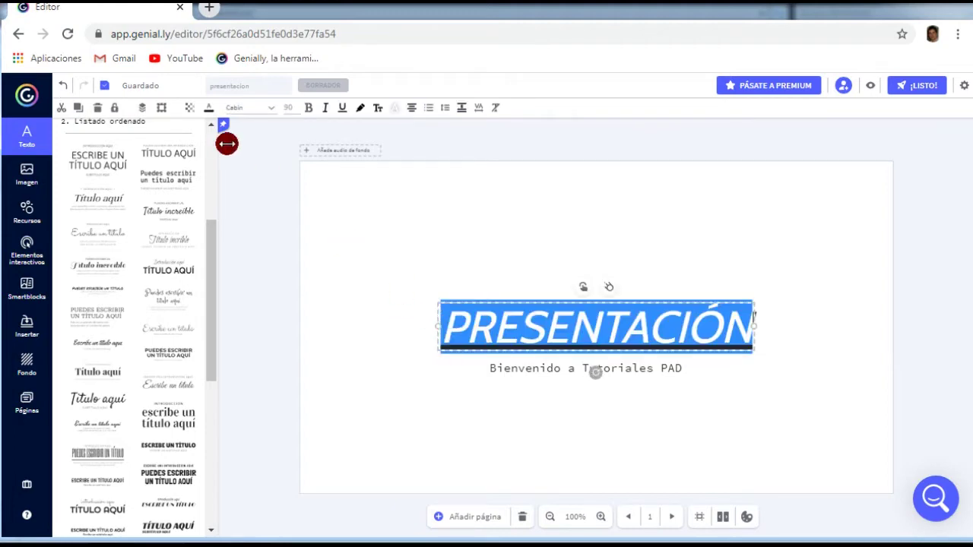
pyautogui.click(161, 108)
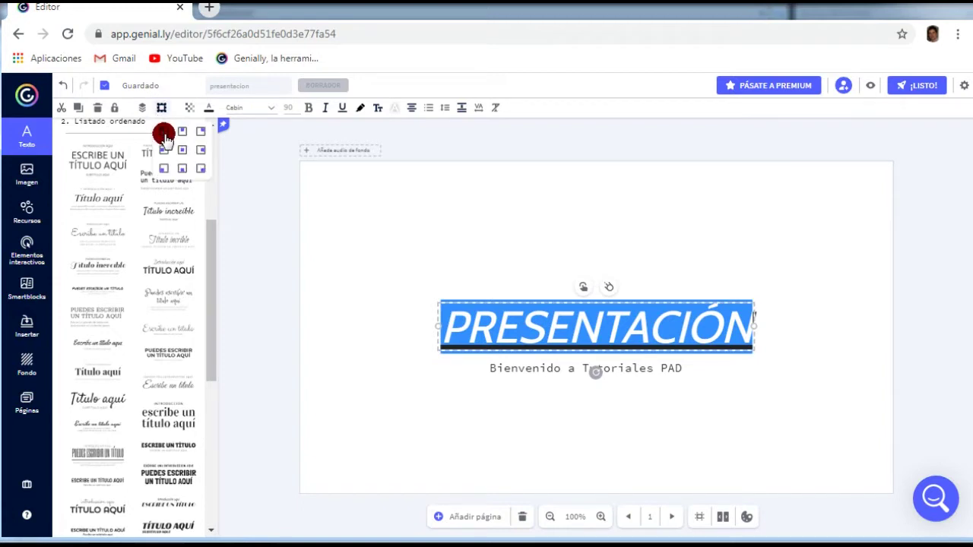
pyautogui.click(165, 133)
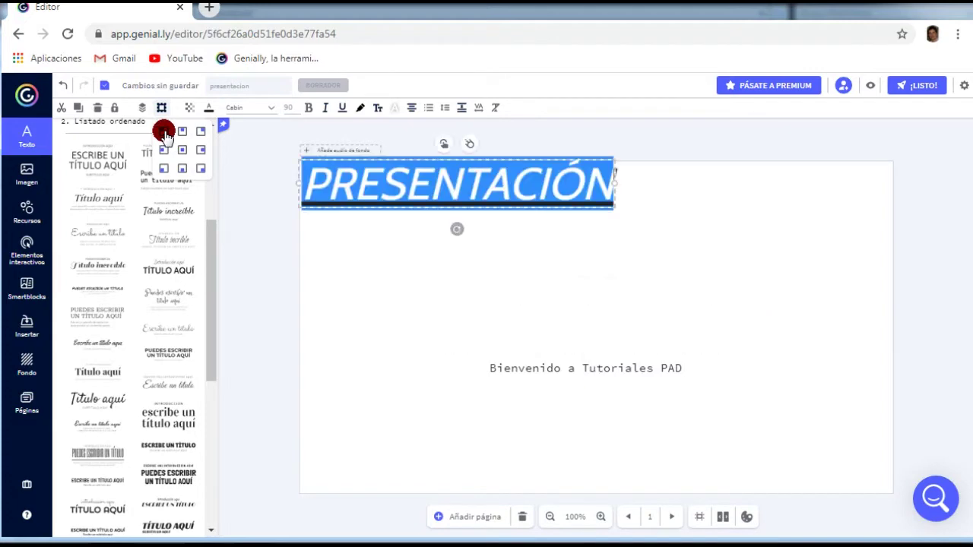
pyautogui.click(199, 131)
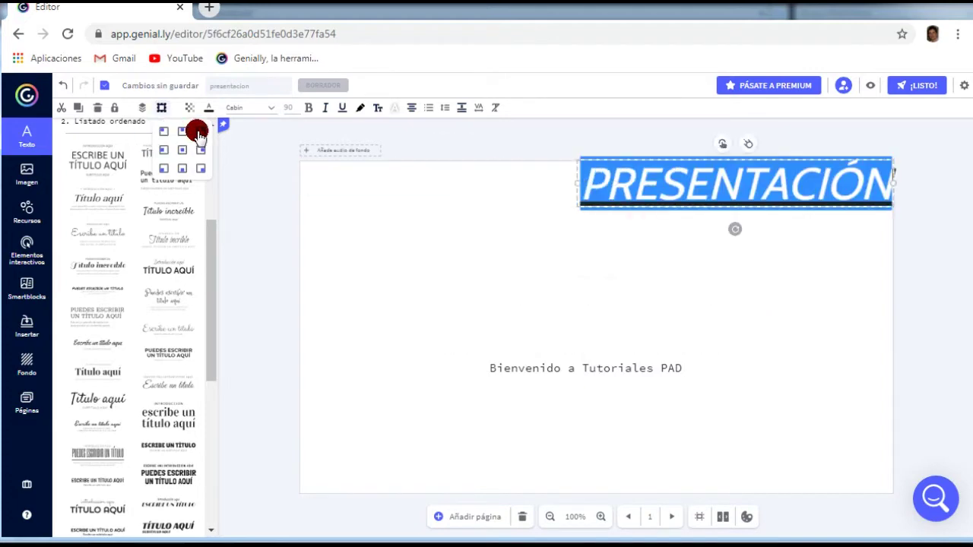
pyautogui.click(182, 150)
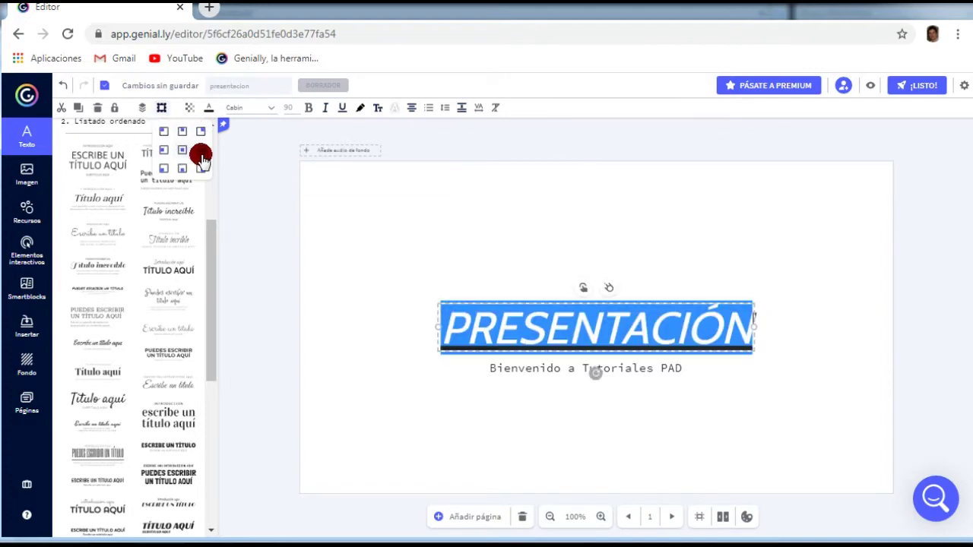
# Step: Select the Bienvenido a Tutoriales PAD text and view its Ordenar option
pyautogui.click(621, 365)
pyautogui.click(621, 367)
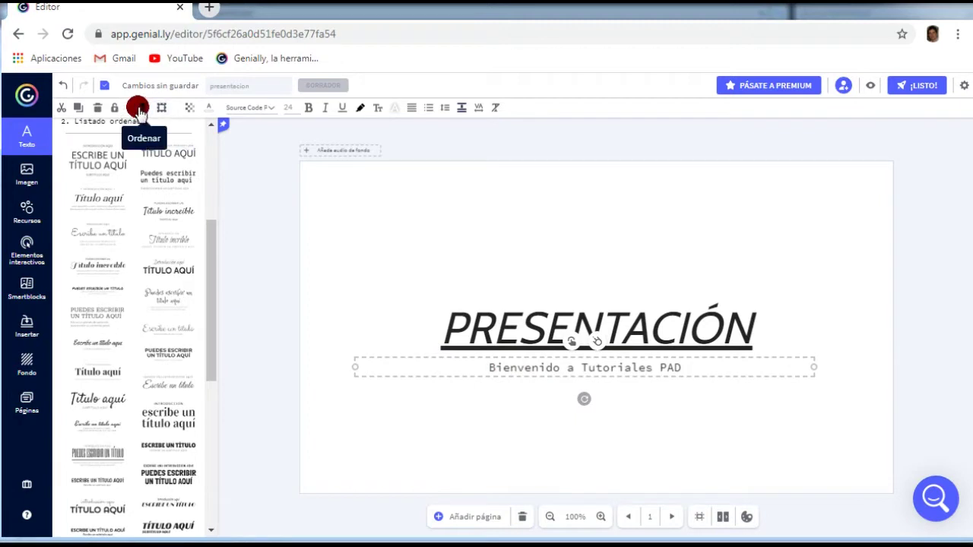
pyautogui.click(448, 280)
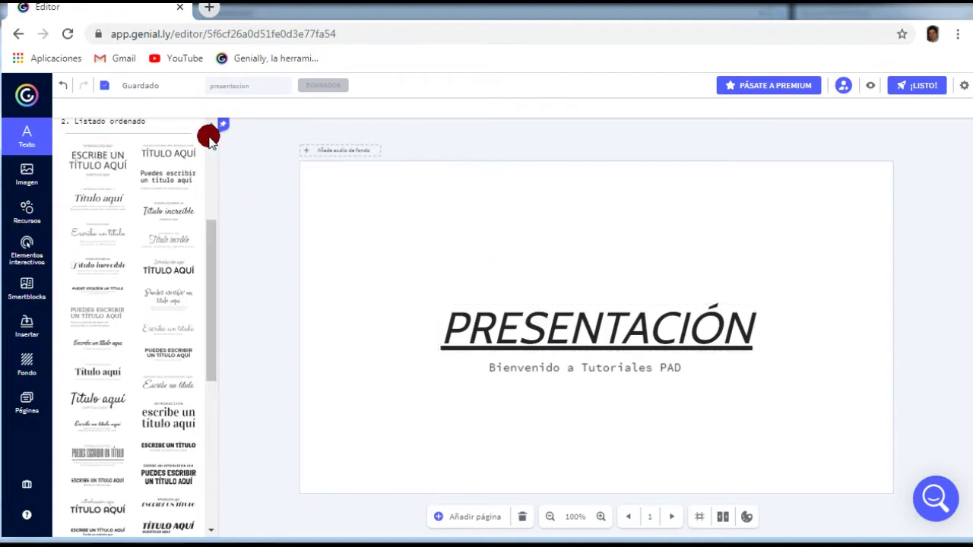
# Step: Upload the online-teacher illustration from the computer's Imagenes folder and insert it on the page
pyautogui.click(25, 176)
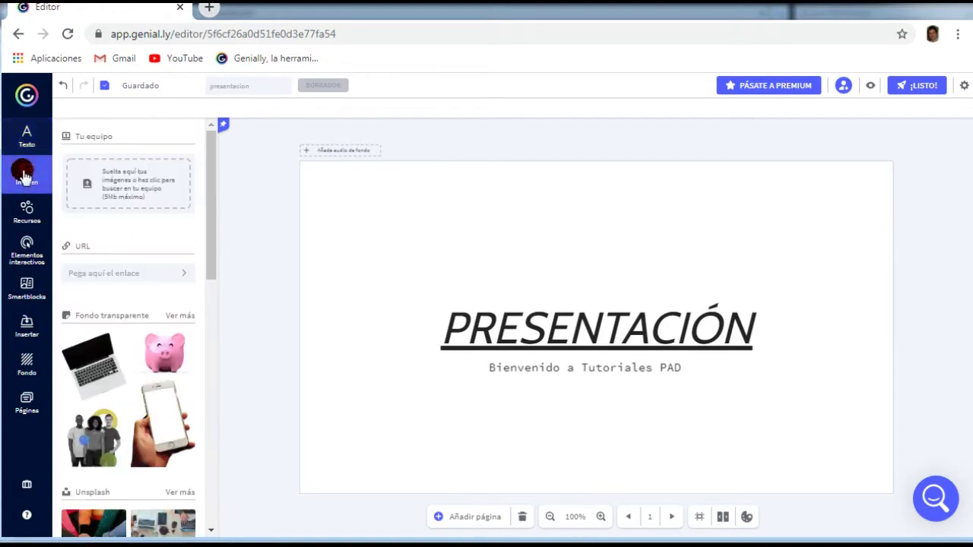
pyautogui.click(134, 173)
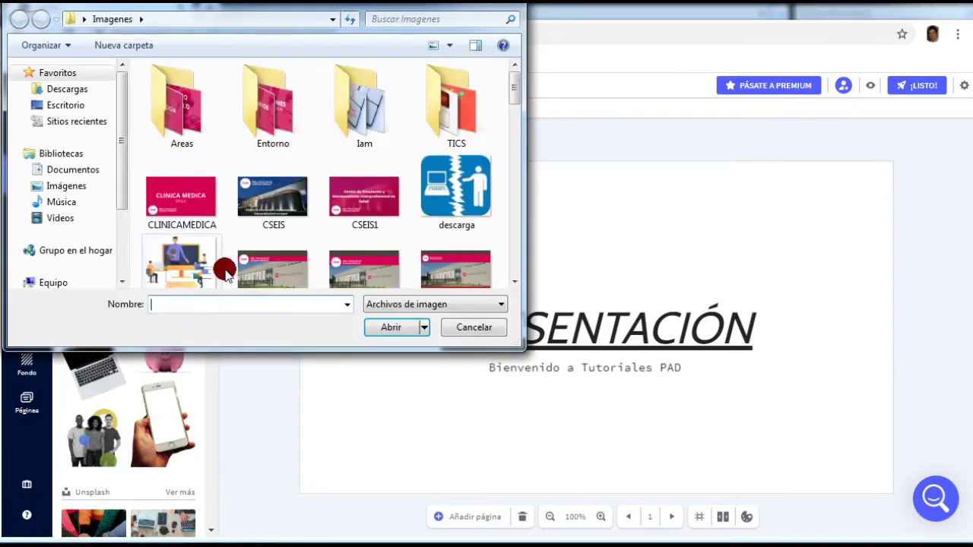
pyautogui.click(183, 273)
pyautogui.click(392, 327)
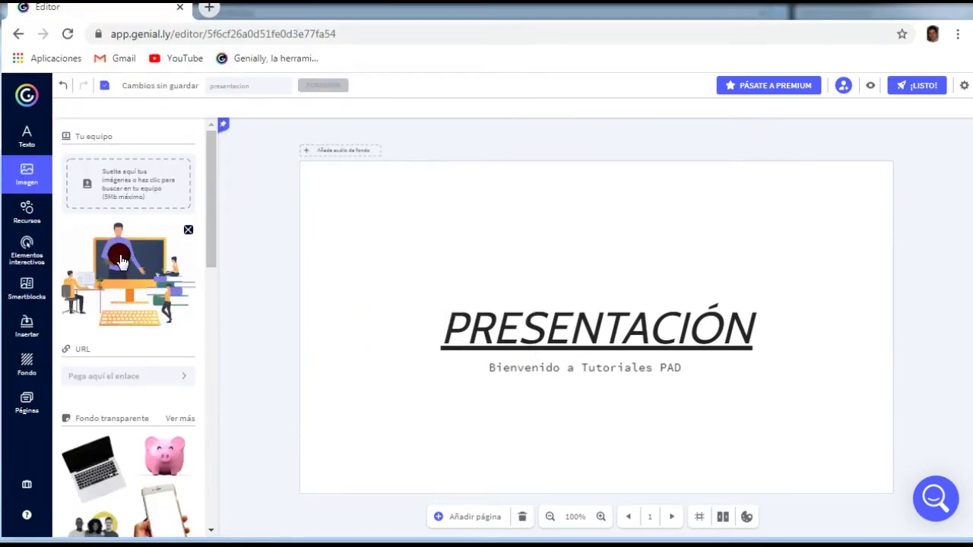
pyautogui.click(127, 262)
# Step: Enlarge the teacher illustration, send it to the back behind the title, and shift it slightly left
pyautogui.moveTo(582, 304); pyautogui.dragTo(577, 284)
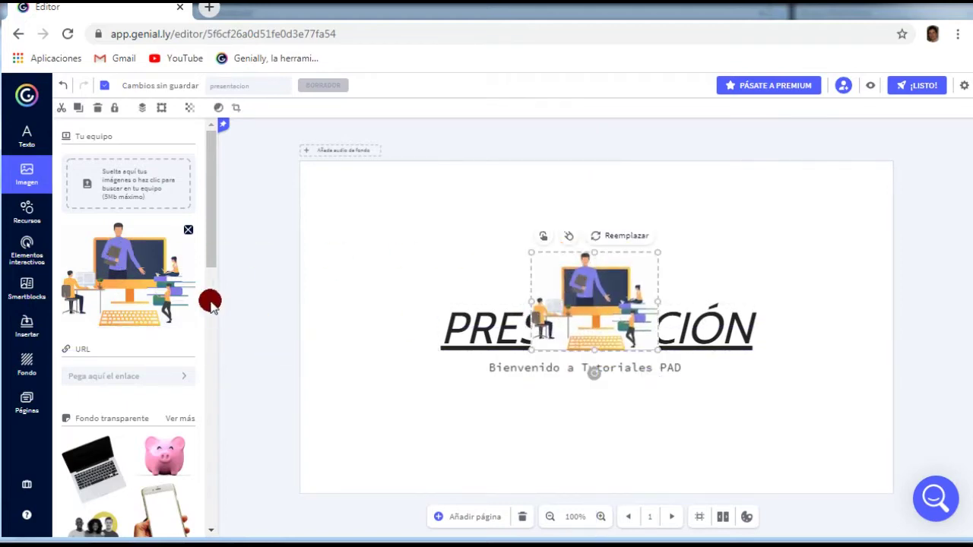
pyautogui.moveTo(657, 252); pyautogui.dragTo(735, 214)
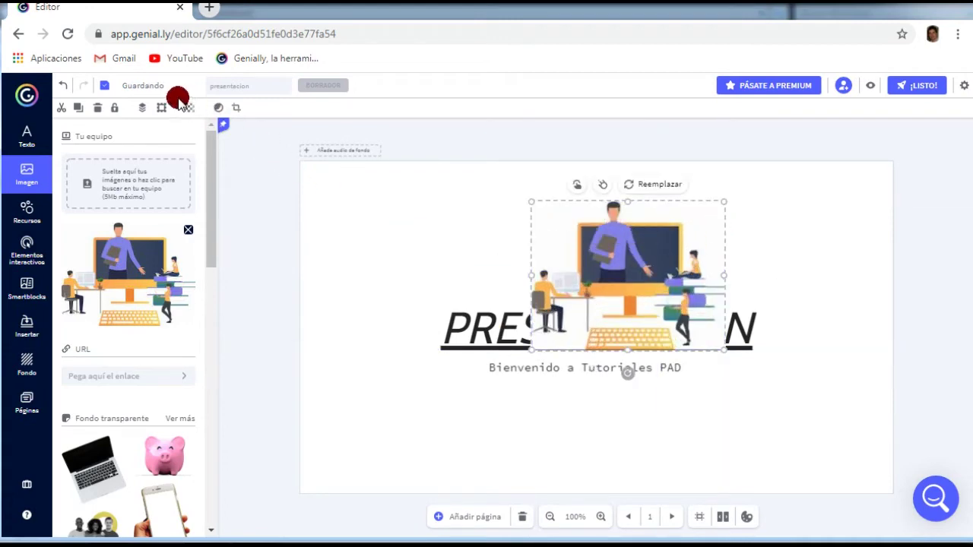
pyautogui.click(141, 109)
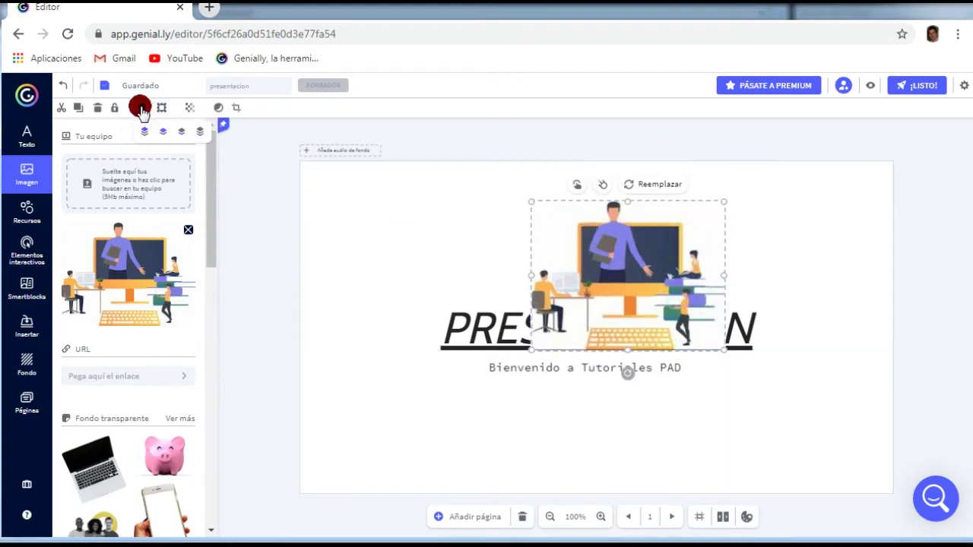
pyautogui.click(199, 134)
pyautogui.moveTo(610, 239); pyautogui.dragTo(591, 232)
# Step: Move the Bienvenido a Tutoriales PAD text and the PRESENTACIÓN title down to the lower edge of the illustration
pyautogui.moveTo(473, 355); pyautogui.dragTo(487, 334)
pyautogui.click(486, 312)
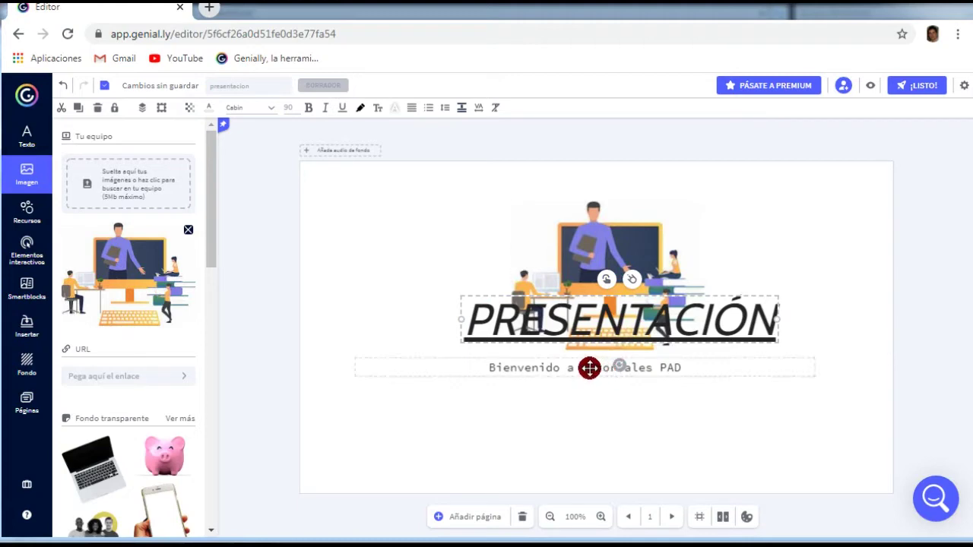
pyautogui.moveTo(609, 384); pyautogui.dragTo(612, 393)
pyautogui.moveTo(607, 320); pyautogui.dragTo(579, 366)
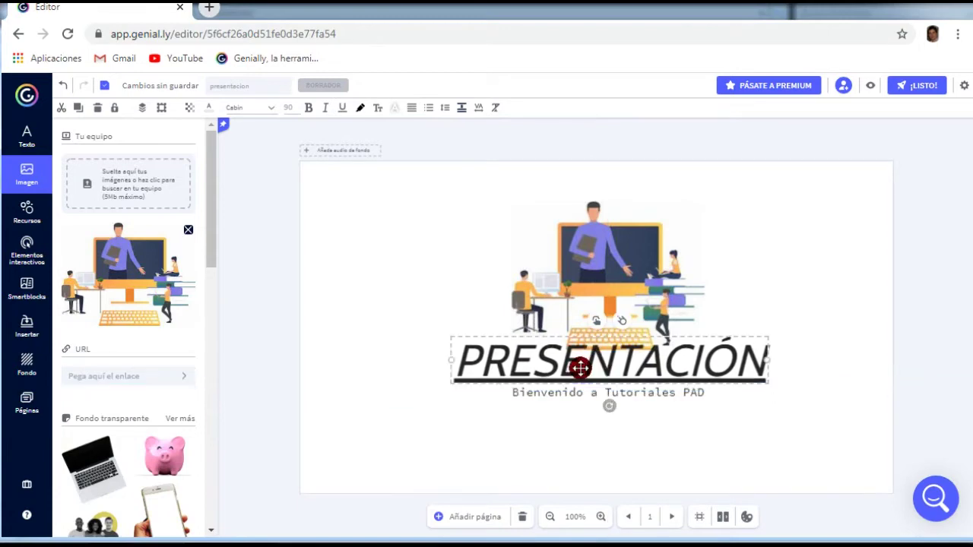
# Step: Set the text colour of the PRESENTACIÓN title to dark red #B71414
pyautogui.doubleClick(580, 366)
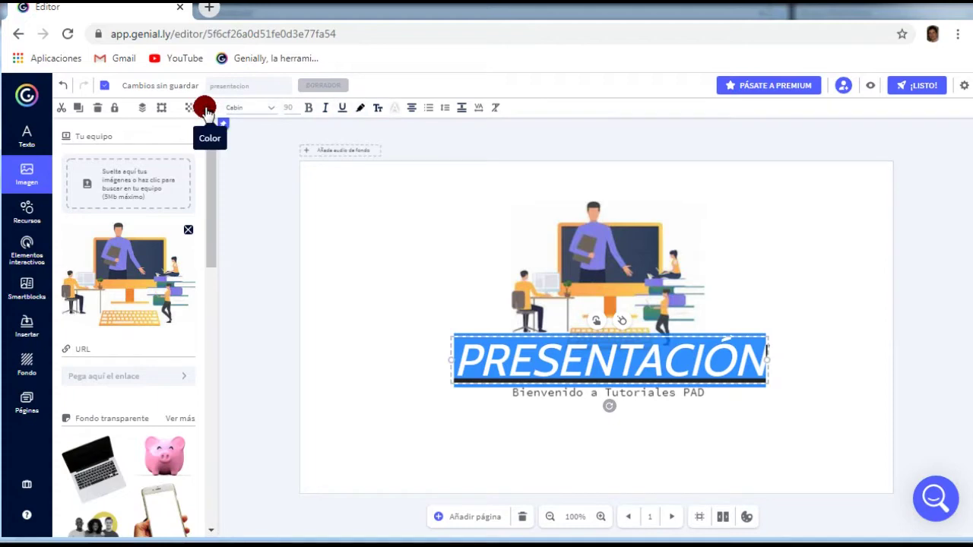
pyautogui.click(206, 109)
pyautogui.click(216, 213)
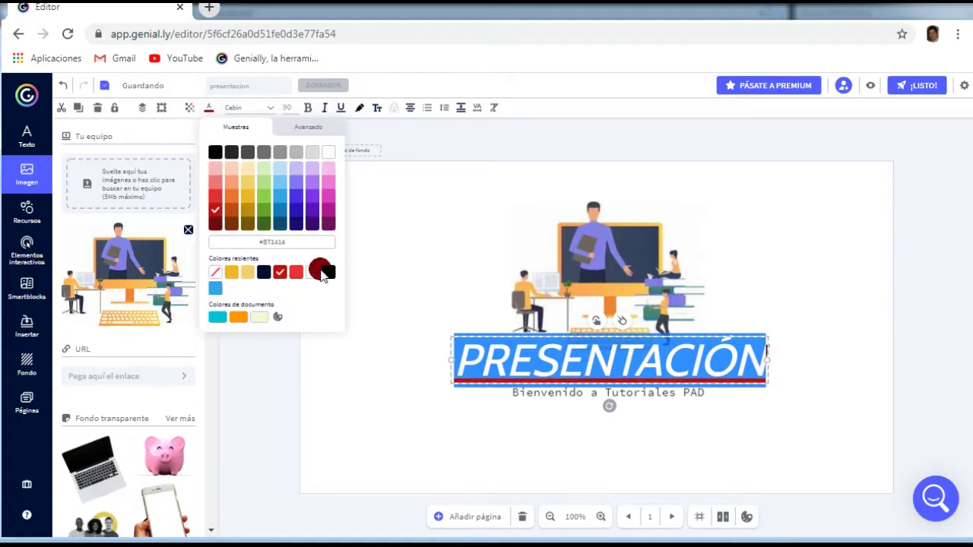
pyautogui.click(471, 348)
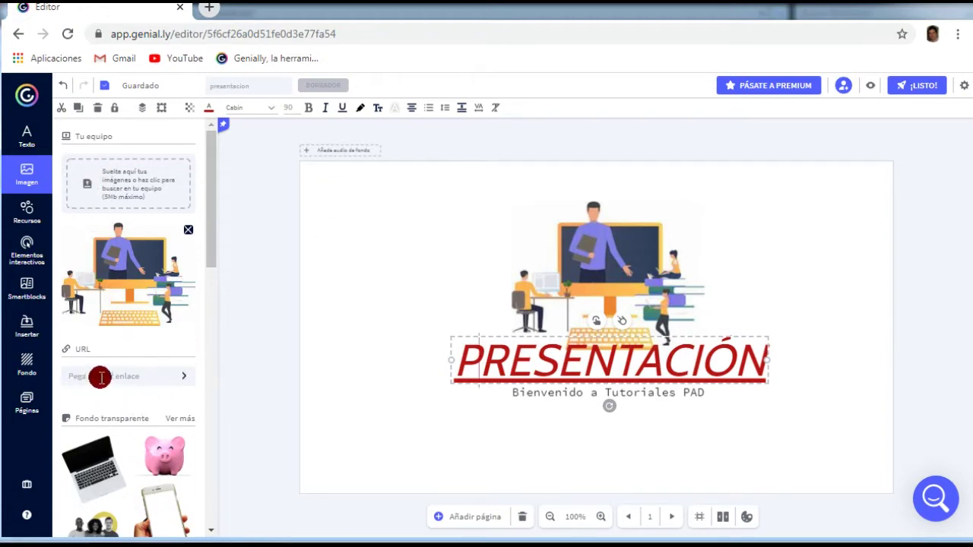
# Step: Search Google for computadoras png in a new browser tab and show the image results
pyautogui.click(204, 8)
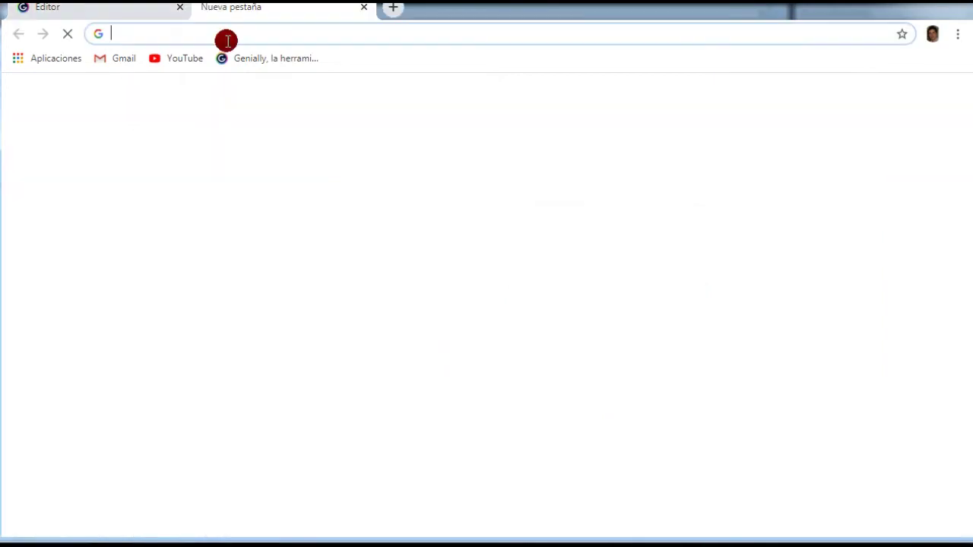
pyautogui.click(225, 34)
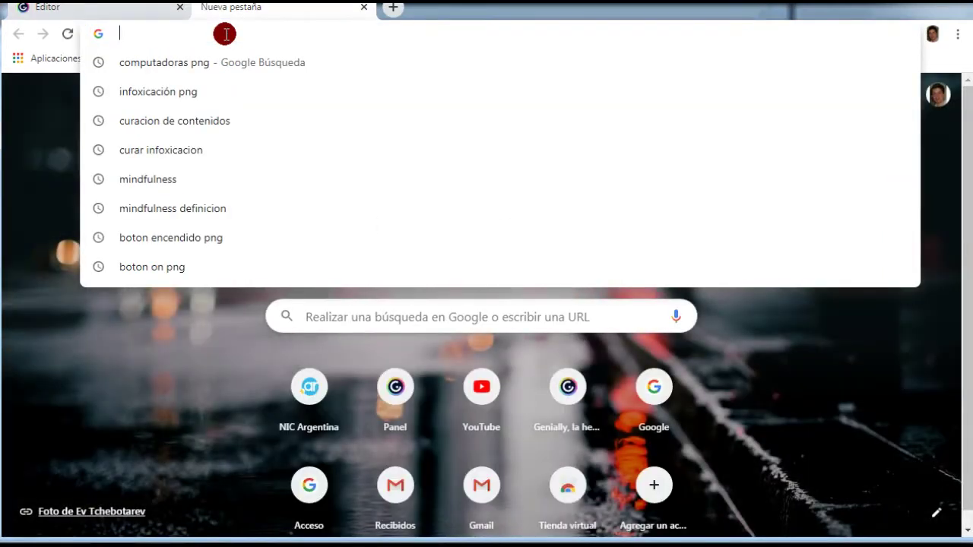
pyautogui.write('computadoras png')
pyautogui.press('Return')
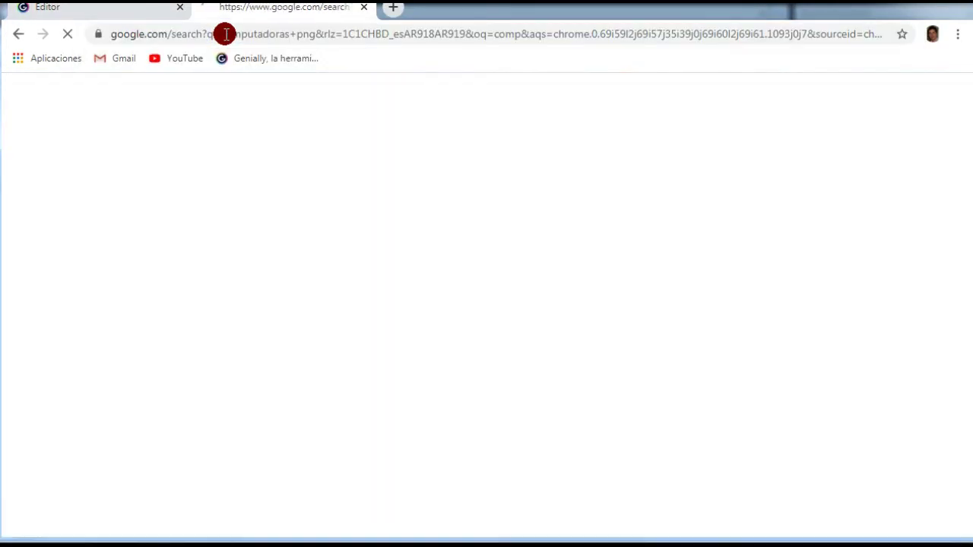
pyautogui.click(221, 149)
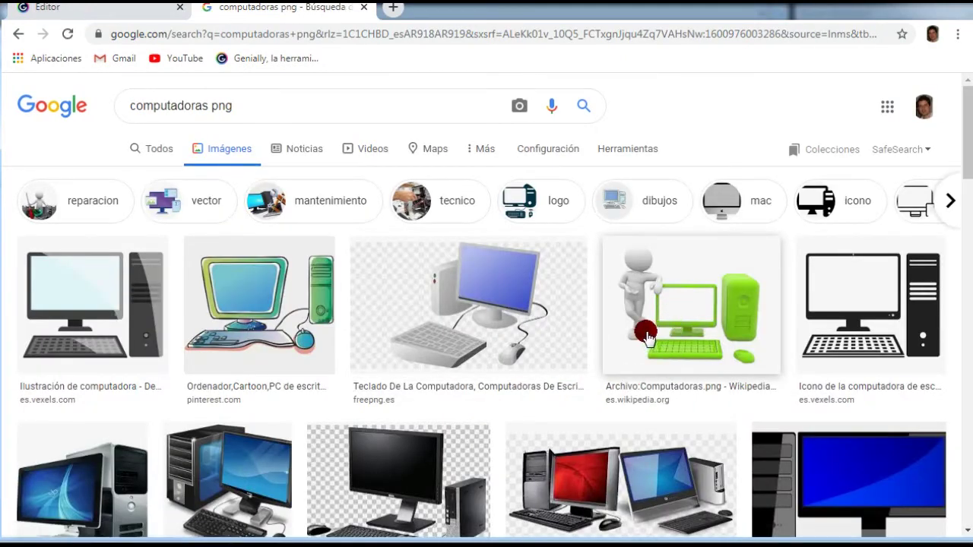
# Step: Open the 512×512 computadora.png result from Pinterest and copy its image address
pyautogui.scroll(-1, 645, 335)
pyautogui.scroll(-3, 365, 278)
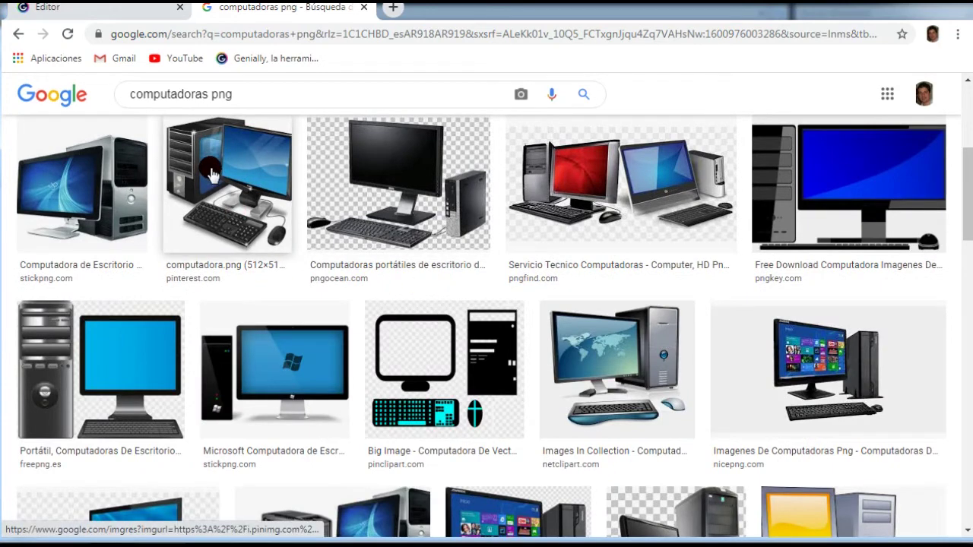
pyautogui.click(219, 207)
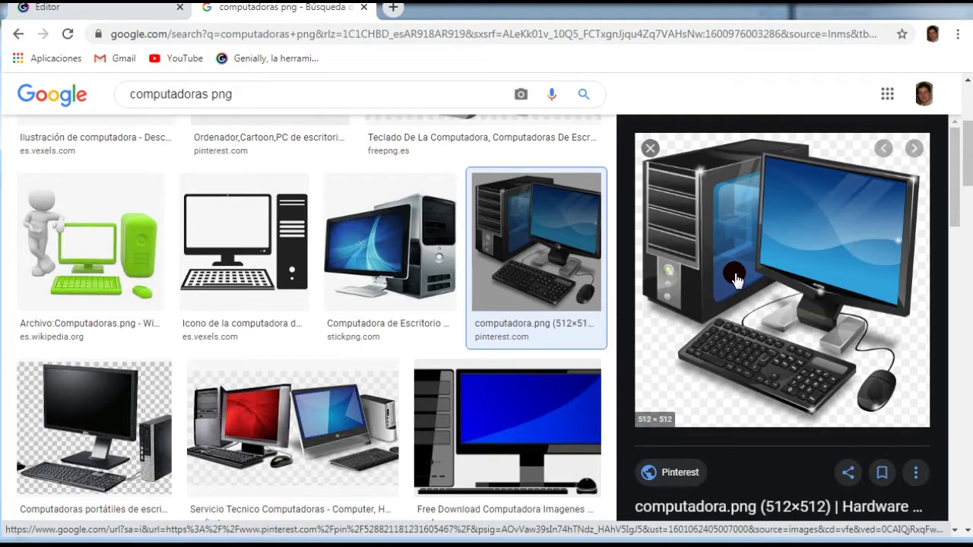
pyautogui.rightClick(735, 279)
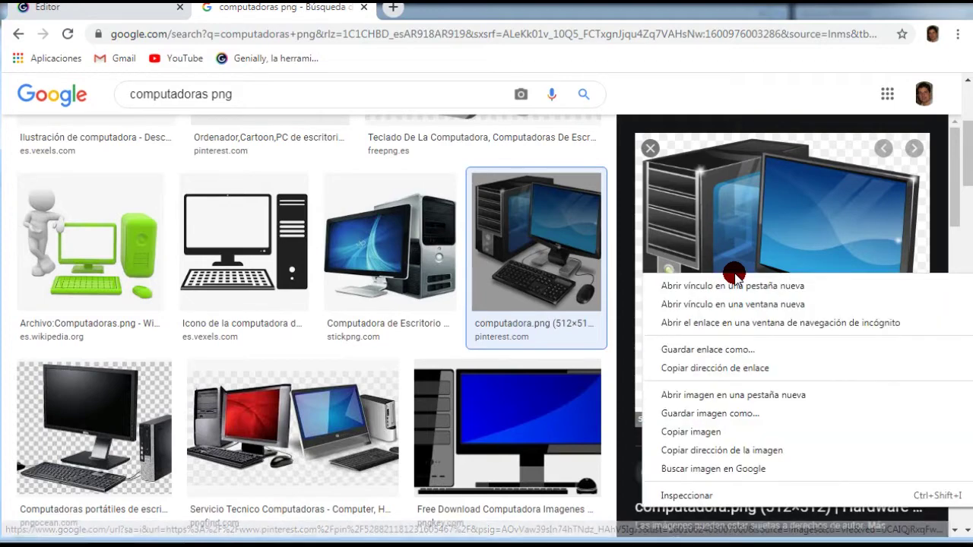
pyautogui.click(697, 451)
# Step: Return to the Genially editor and insert the computer picture on the page from its copied image URL
pyautogui.click(116, 10)
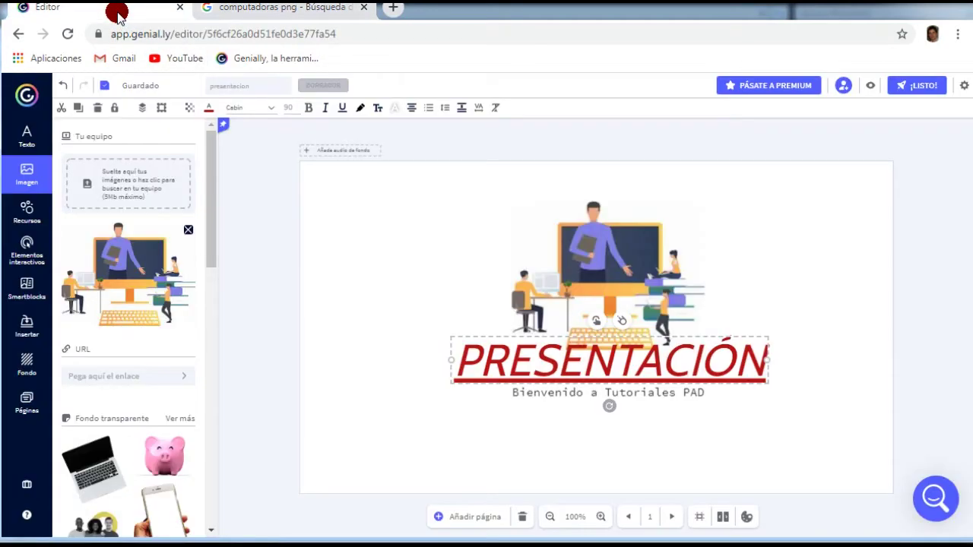
pyautogui.rightClick(96, 380)
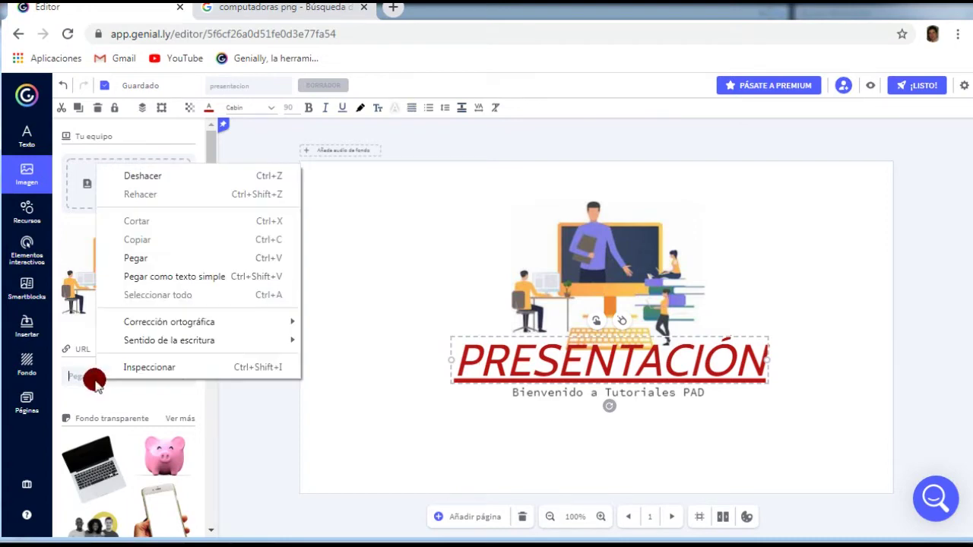
pyautogui.click(114, 258)
pyautogui.click(167, 389)
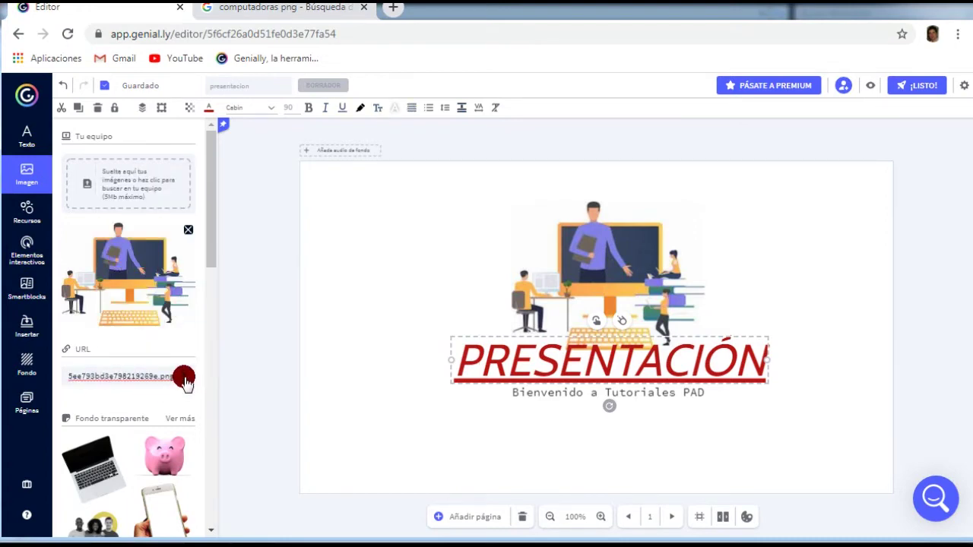
pyautogui.click(183, 378)
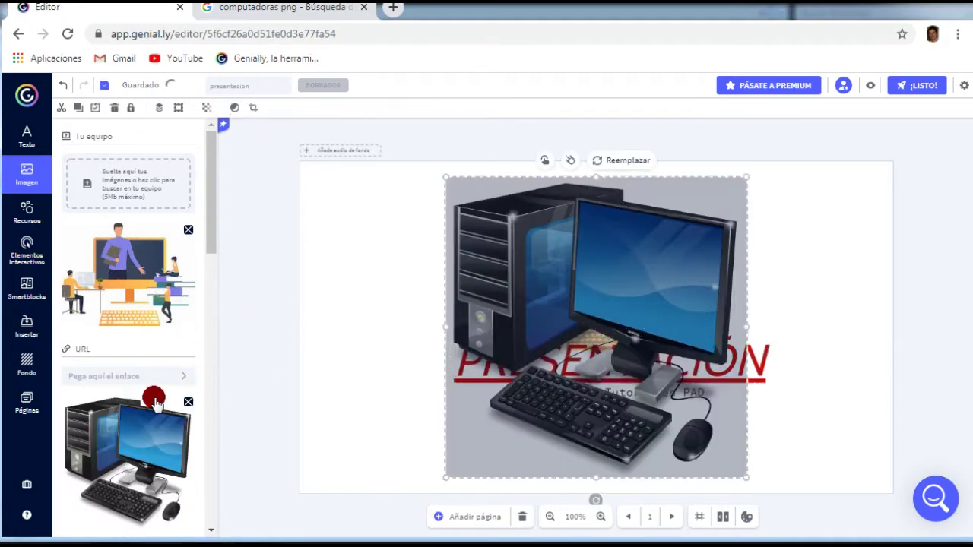
# Step: Shrink the computer picture and place it in the upper right of the page above the title
pyautogui.scroll(-3, 175, 320)
pyautogui.moveTo(673, 223); pyautogui.dragTo(720, 217)
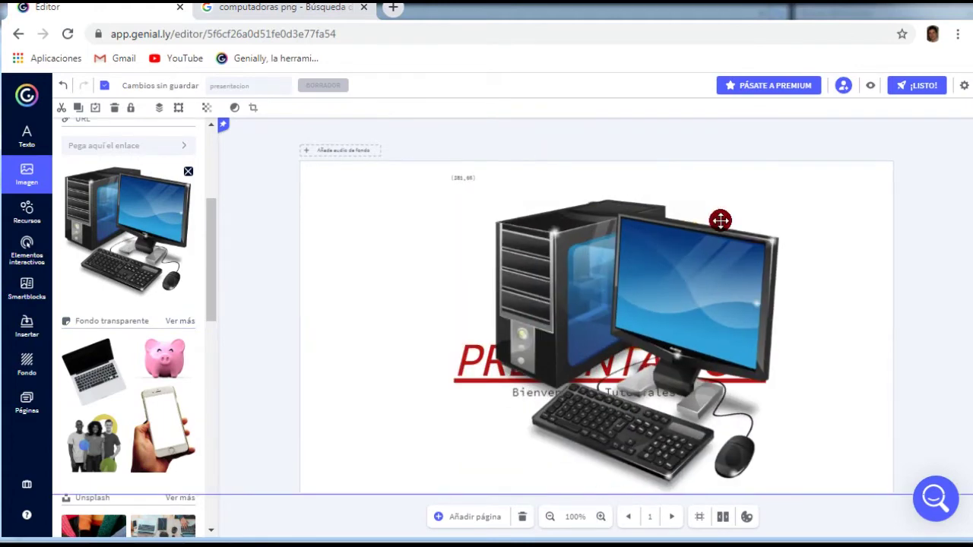
pyautogui.moveTo(791, 193); pyautogui.dragTo(762, 222)
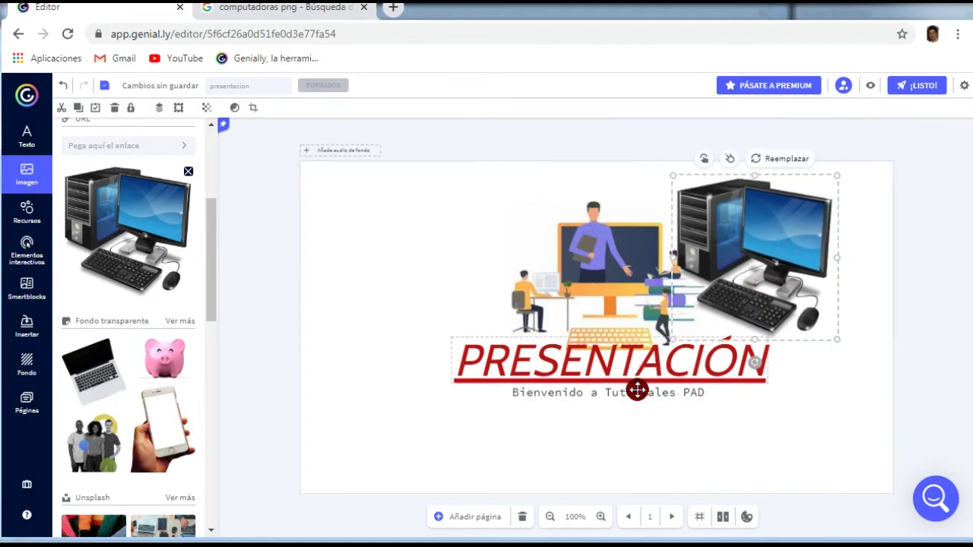
# Step: Move the teacher illustration to the page's upper left and shift the computer picture slightly down and left
pyautogui.moveTo(612, 276); pyautogui.dragTo(456, 240)
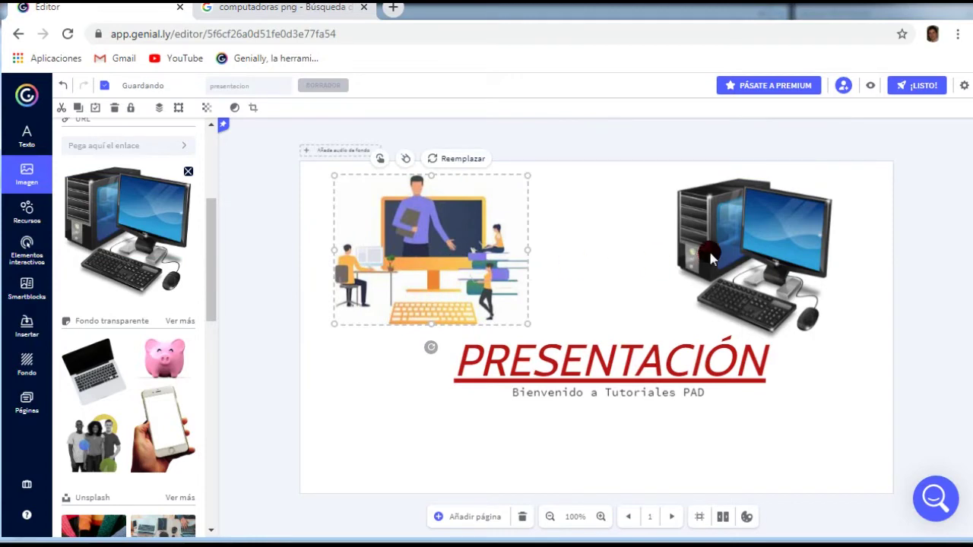
pyautogui.click(698, 293)
pyautogui.moveTo(738, 245); pyautogui.dragTo(713, 267)
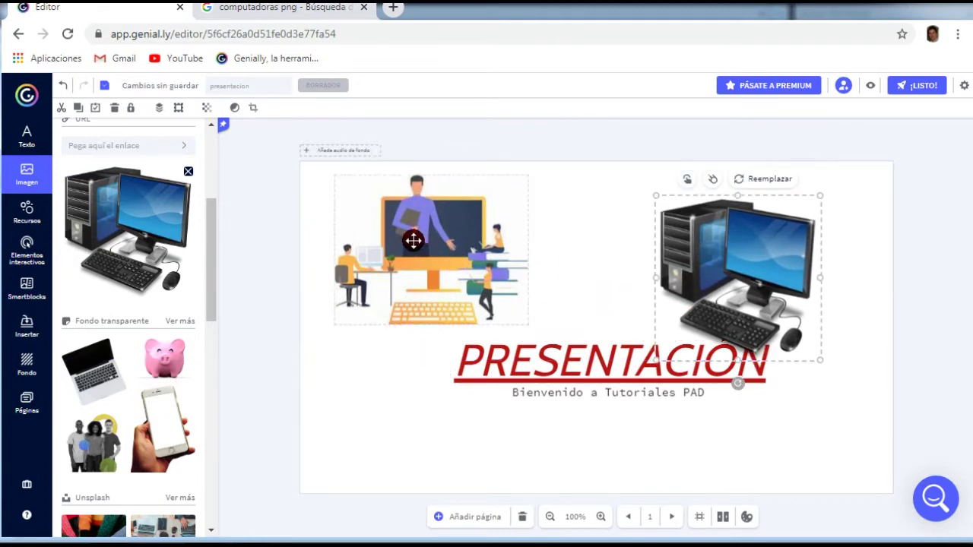
# Step: Delete the teacher illustration and send the computer picture to the back, behind the PRESENTACIÓN title
pyautogui.click(414, 241)
pyautogui.press('Delete')
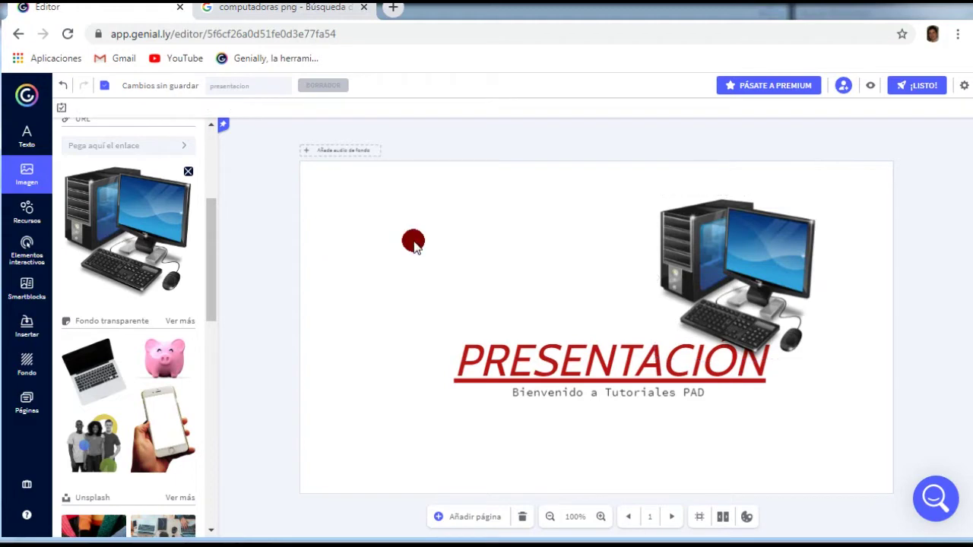
pyautogui.moveTo(696, 242); pyautogui.dragTo(686, 264)
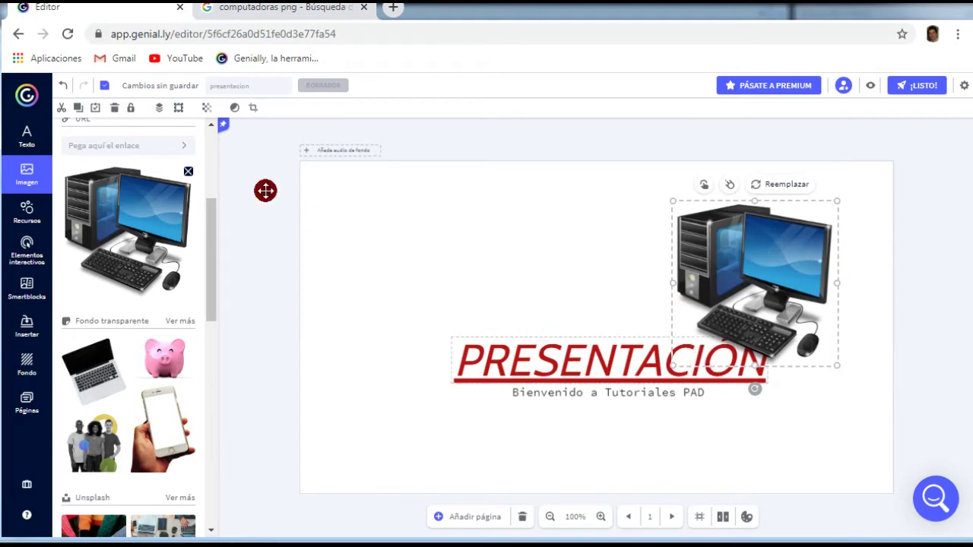
pyautogui.click(159, 107)
pyautogui.click(183, 130)
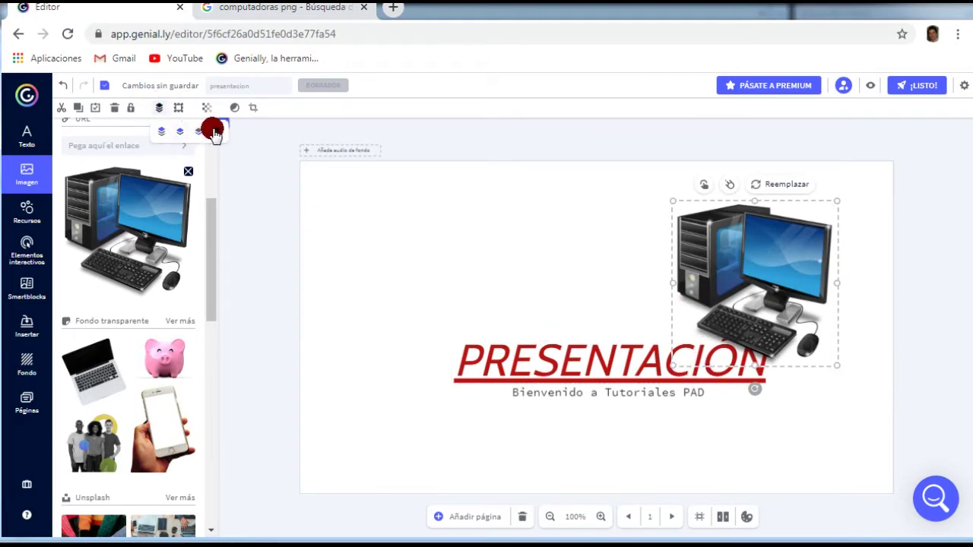
pyautogui.click(507, 359)
pyautogui.click(385, 347)
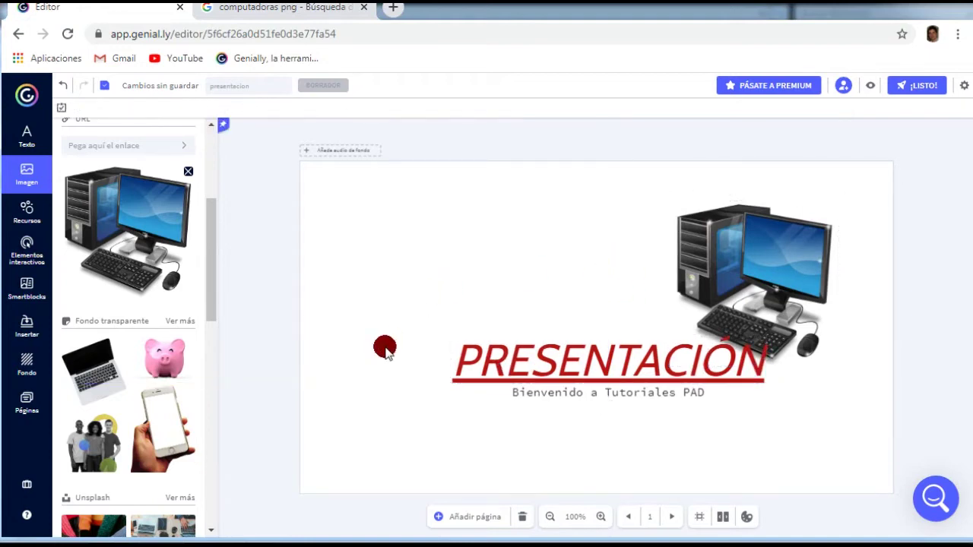
# Step: Insert the transparent-background picture of three people, shrink it and place it in the page's lower-left corner
pyautogui.moveTo(207, 262); pyautogui.dragTo(202, 334)
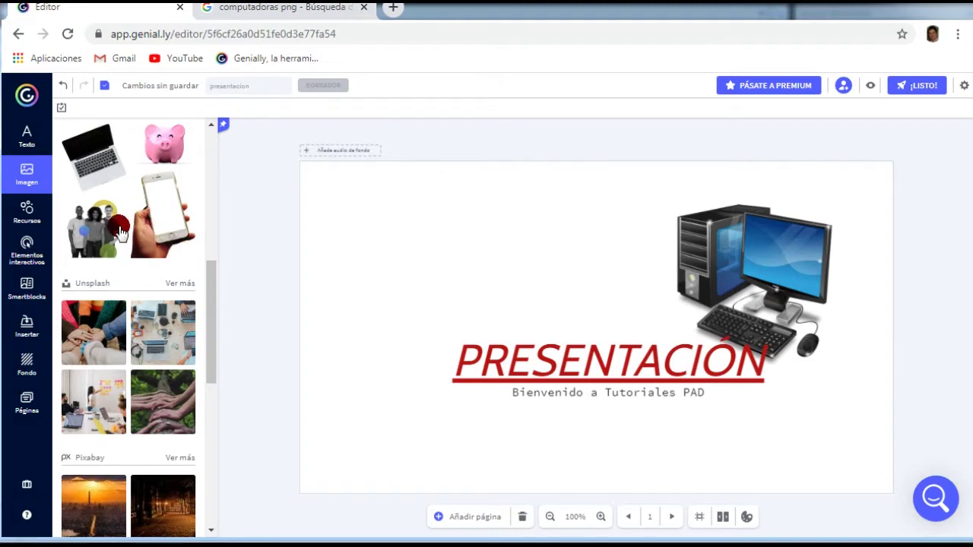
pyautogui.click(93, 237)
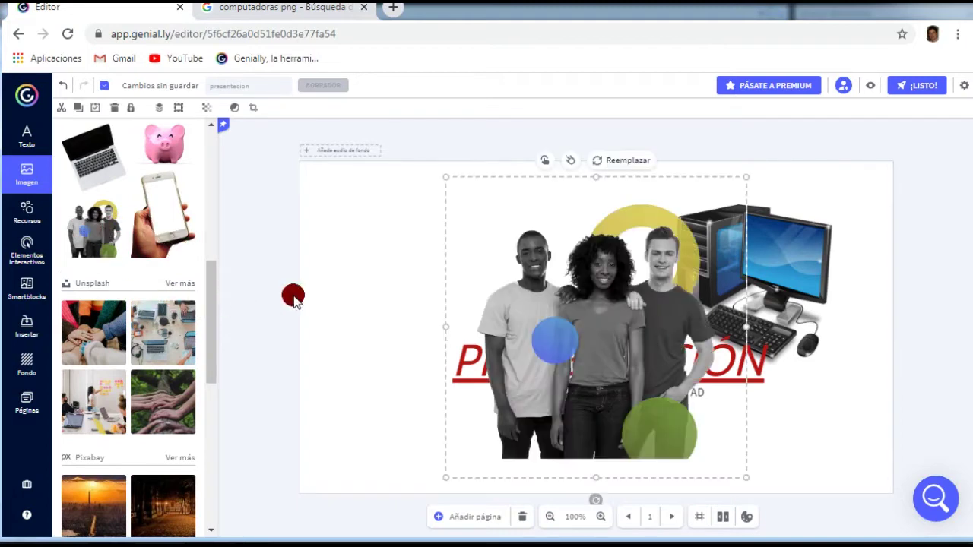
pyautogui.moveTo(551, 305)
pyautogui.mouseDown()
pyautogui.moveTo(364, 340)
pyautogui.moveTo(421, 336)
pyautogui.moveTo(552, 291)
pyautogui.mouseUp()
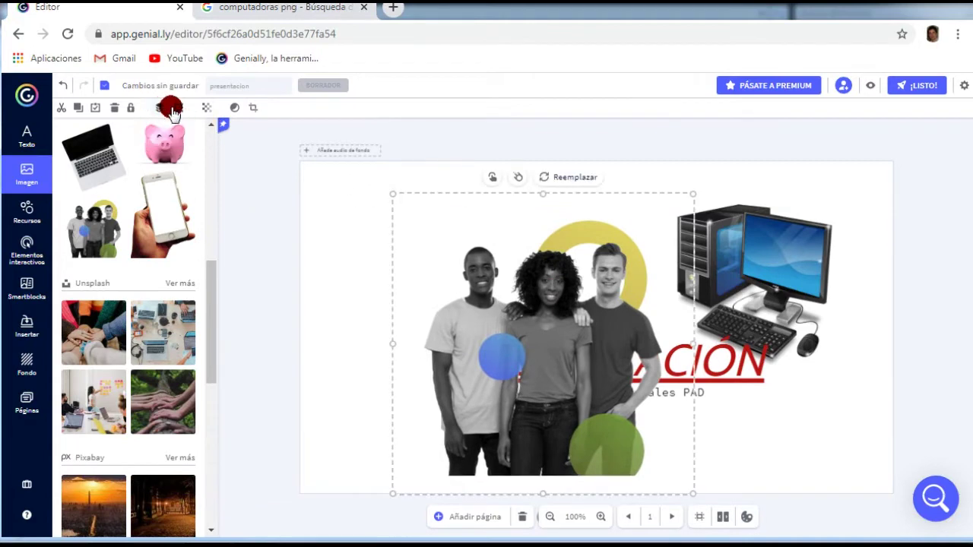
pyautogui.click(172, 110)
pyautogui.click(181, 168)
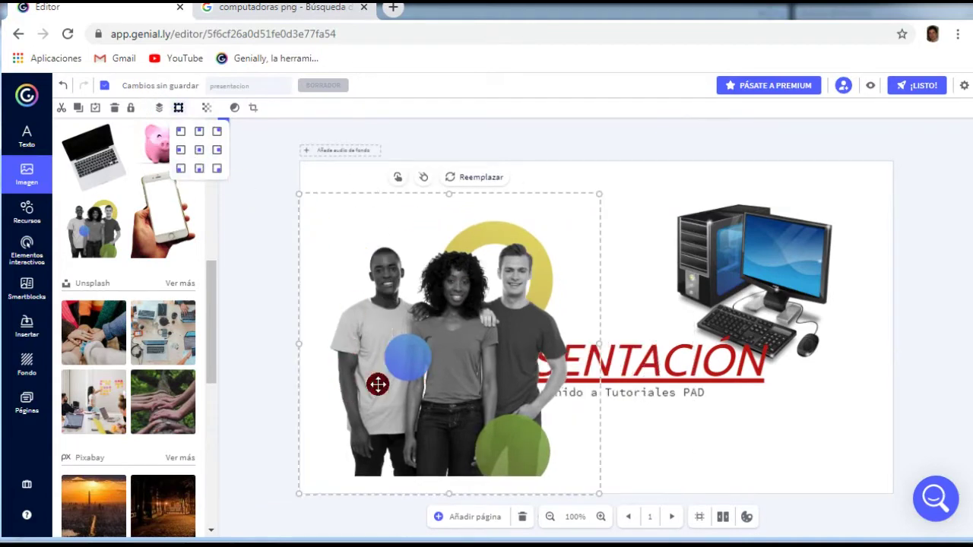
pyautogui.moveTo(395, 380); pyautogui.dragTo(364, 372)
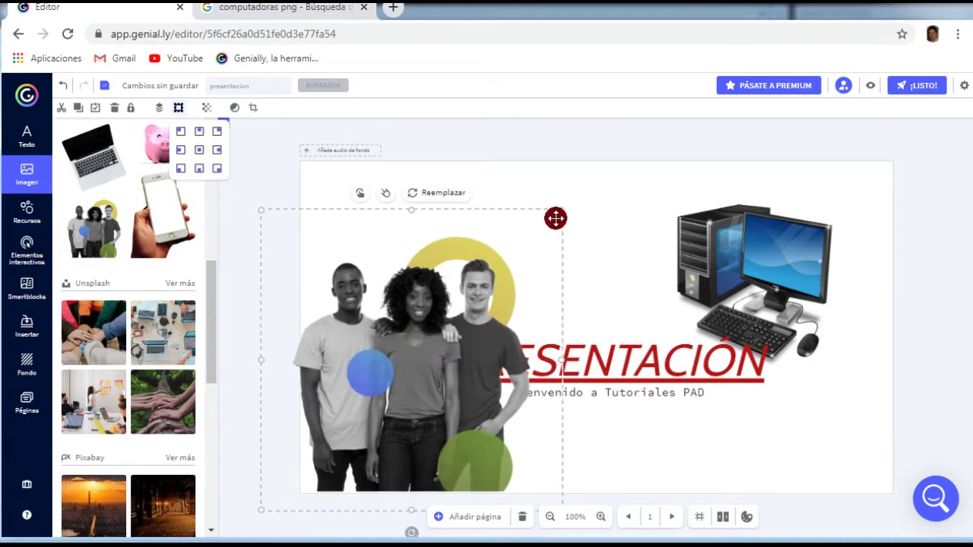
pyautogui.moveTo(563, 211); pyautogui.dragTo(499, 285)
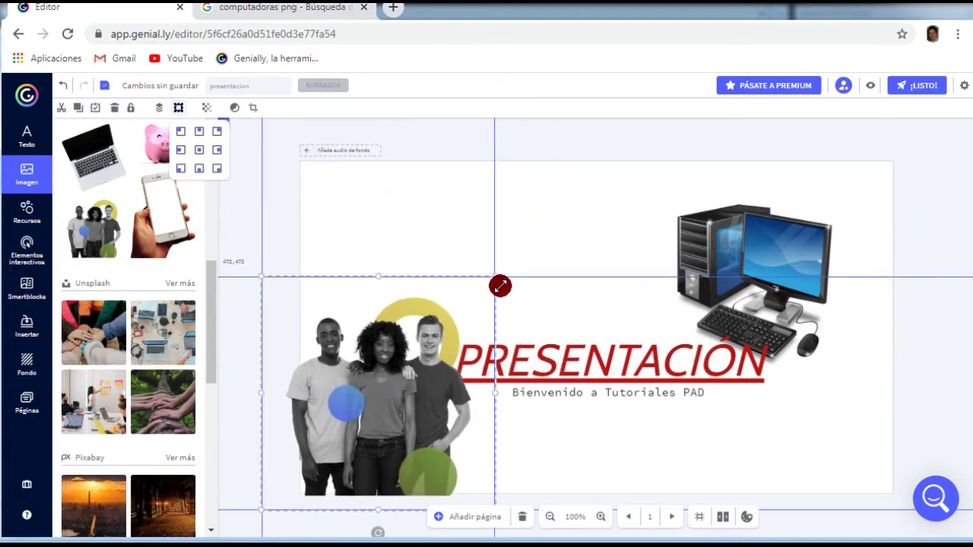
pyautogui.moveTo(383, 378); pyautogui.dragTo(383, 378)
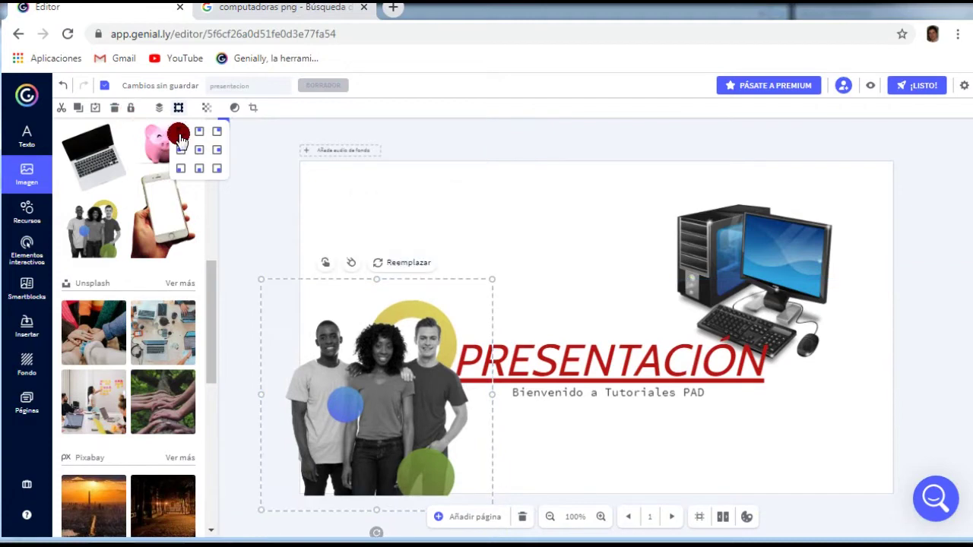
# Step: Move the computer picture up into the page's upper-right corner, above the title
pyautogui.click(160, 109)
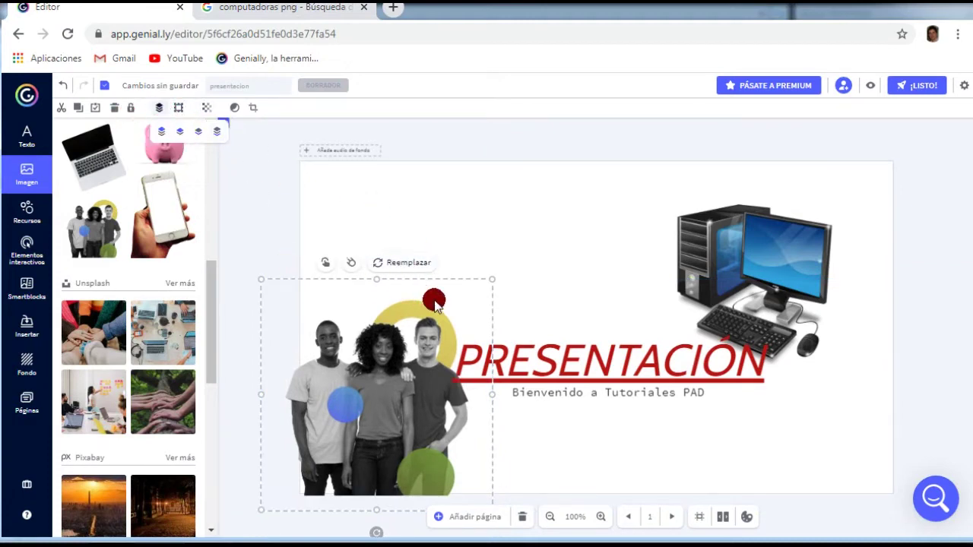
pyautogui.click(526, 353)
pyautogui.hotkey('shift', 'Right')
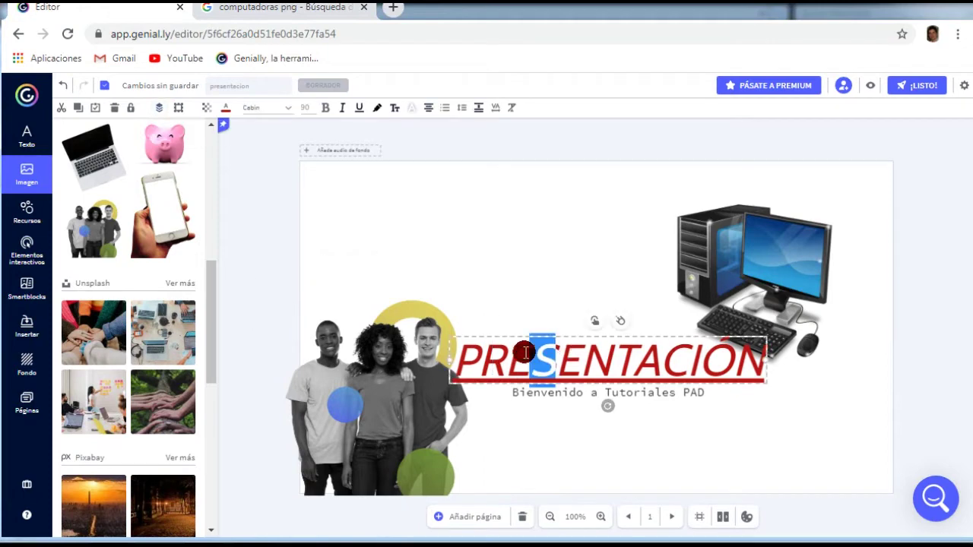
pyautogui.moveTo(729, 251); pyautogui.dragTo(778, 223)
# Step: Browse the Unsplash, Pixabay, Giphy and cloud upload image sources, and look through the full transparent-background collection
pyautogui.moveTo(203, 284); pyautogui.dragTo(207, 346)
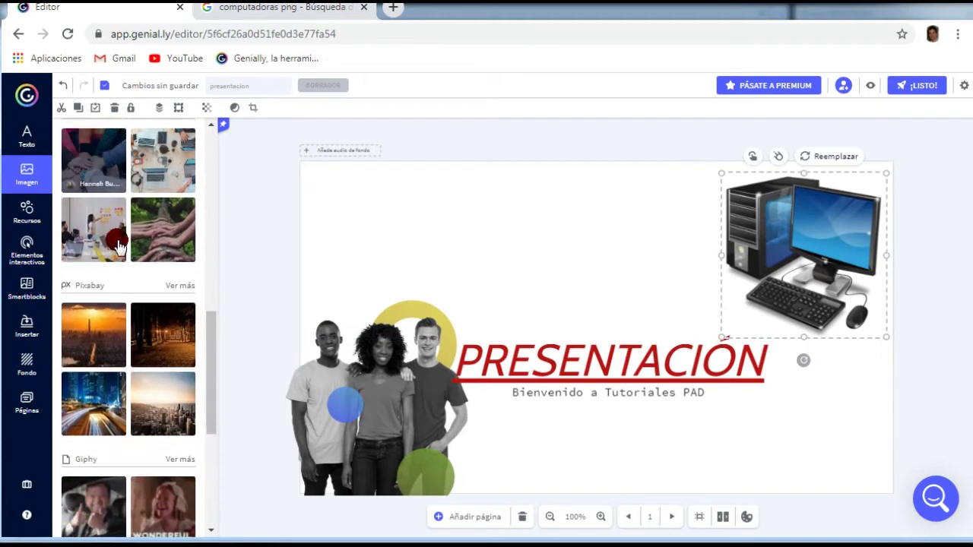
pyautogui.click(393, 239)
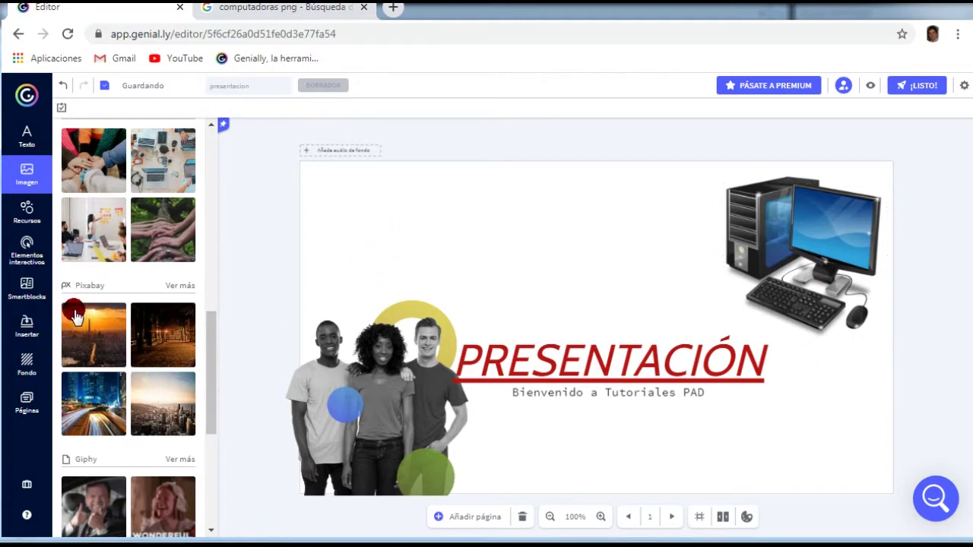
pyautogui.scroll(-3, 81, 293)
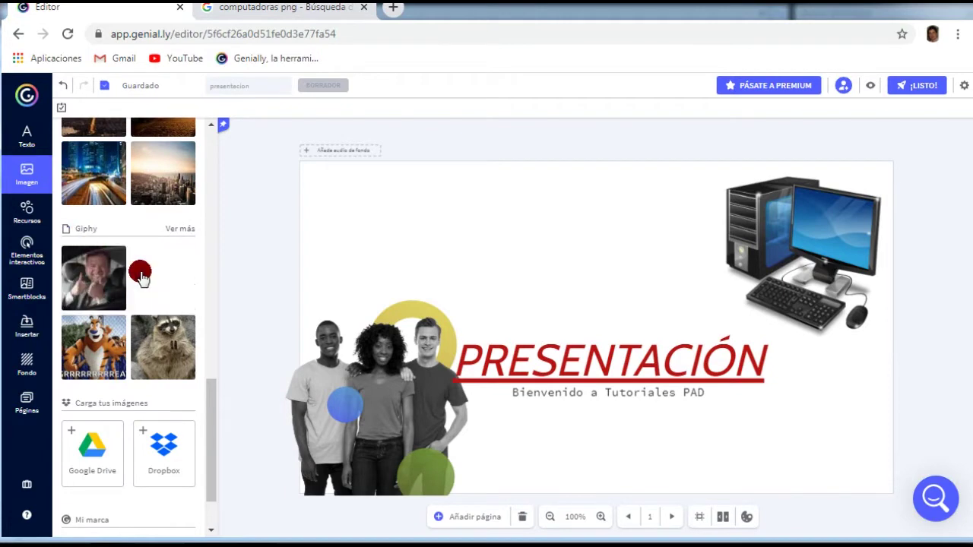
pyautogui.scroll(-1, 122, 358)
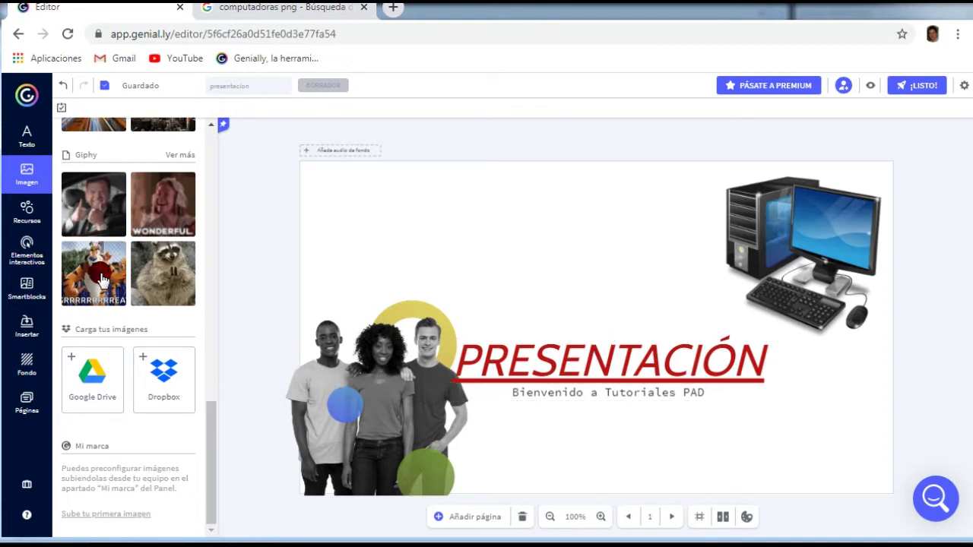
pyautogui.scroll(4, 99, 275)
pyautogui.scroll(5, 99, 278)
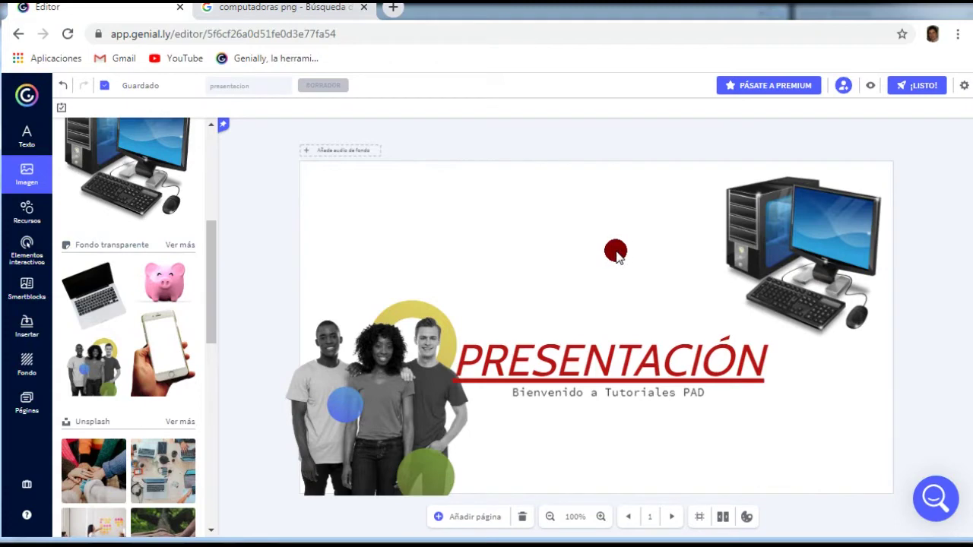
pyautogui.click(183, 246)
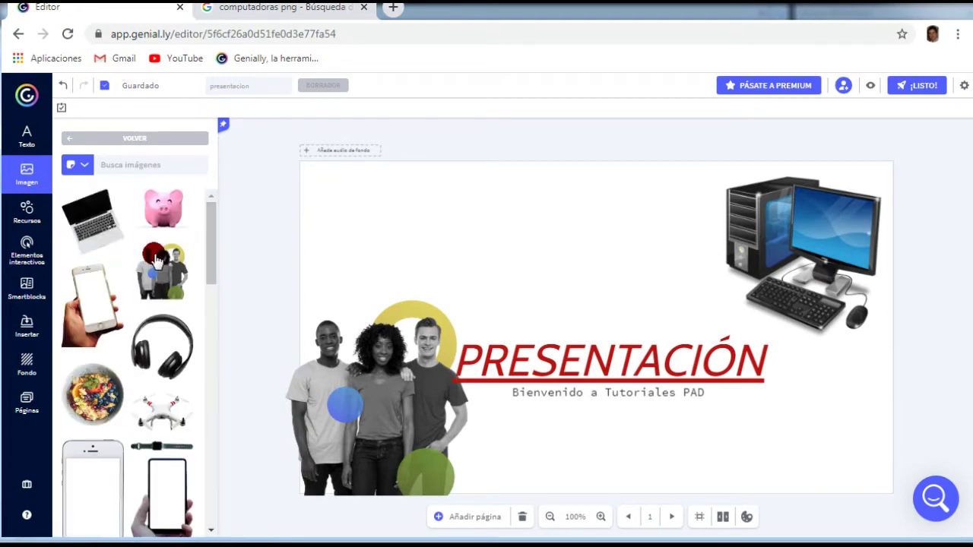
pyautogui.scroll(-3, 149, 334)
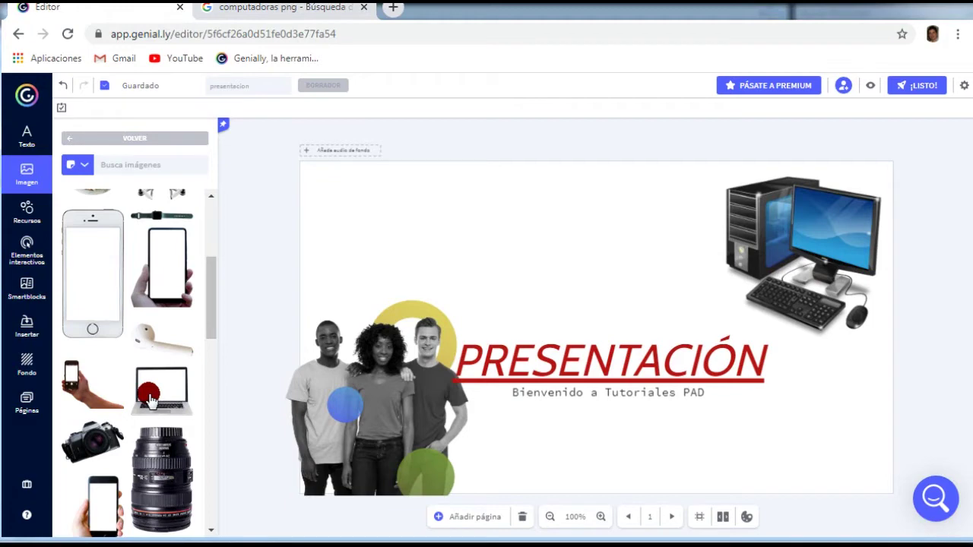
# Step: Delete the computer picture and stack the title, the three-people picture and the subtitle down the middle of the page
pyautogui.click(776, 259)
pyautogui.press('Delete')
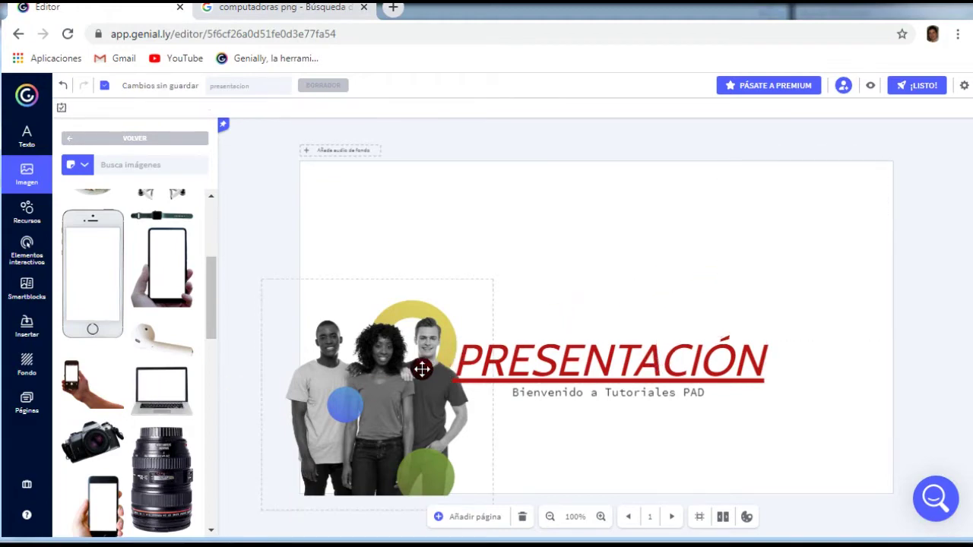
pyautogui.moveTo(394, 378); pyautogui.dragTo(610, 296)
pyautogui.moveTo(587, 372); pyautogui.dragTo(570, 226)
pyautogui.moveTo(628, 384); pyautogui.dragTo(628, 436)
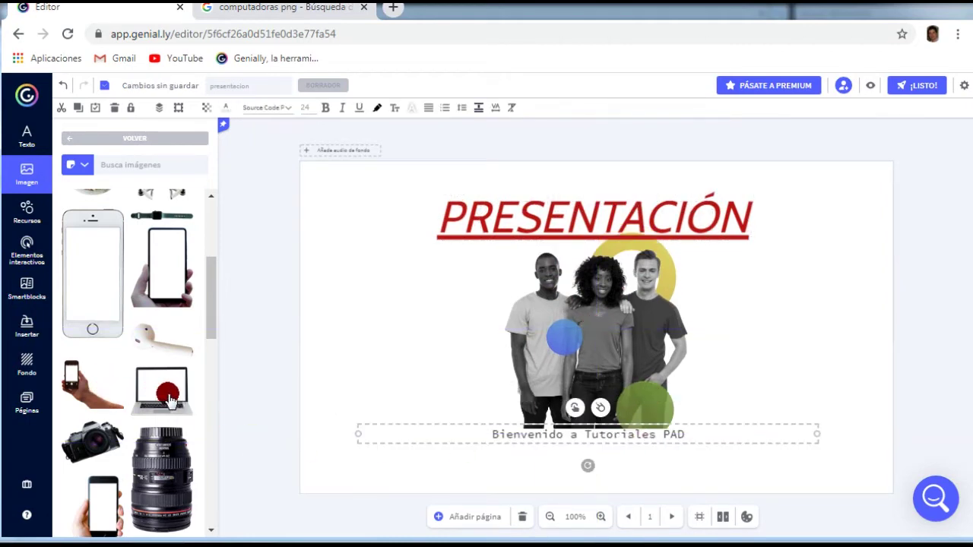
# Step: Insert the transparent-background open laptop picture and enlarge and centre it so its screen frames the title and the people
pyautogui.click(168, 392)
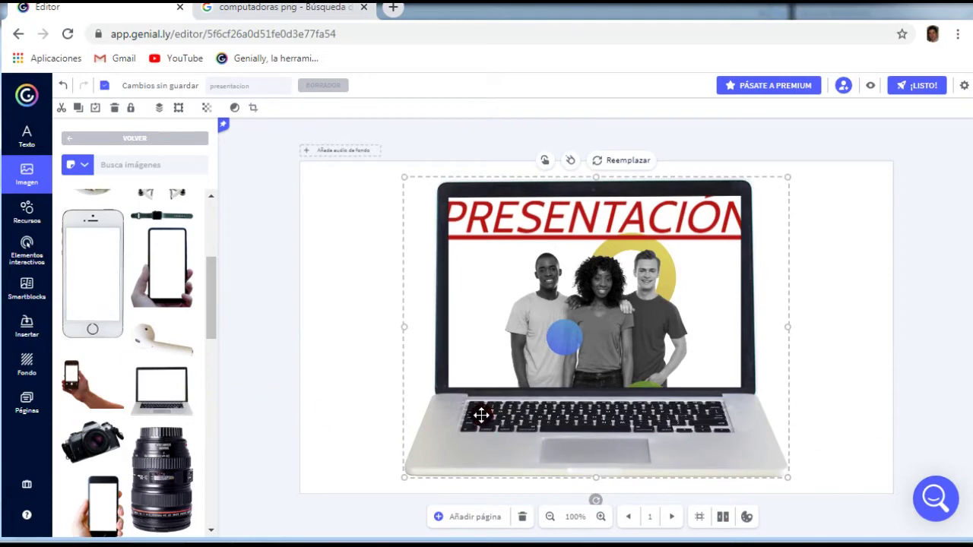
pyautogui.moveTo(480, 426); pyautogui.dragTo(487, 426)
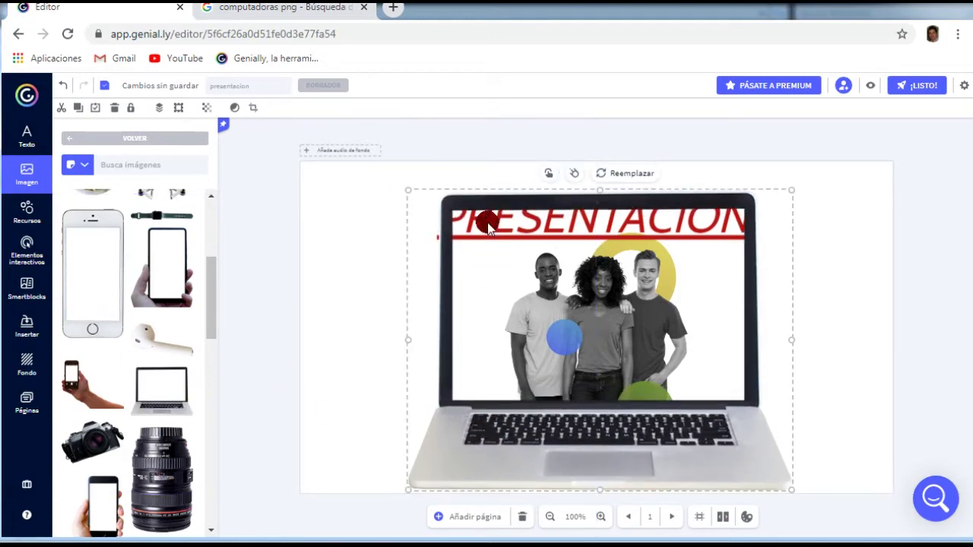
pyautogui.moveTo(444, 195); pyautogui.dragTo(322, 200)
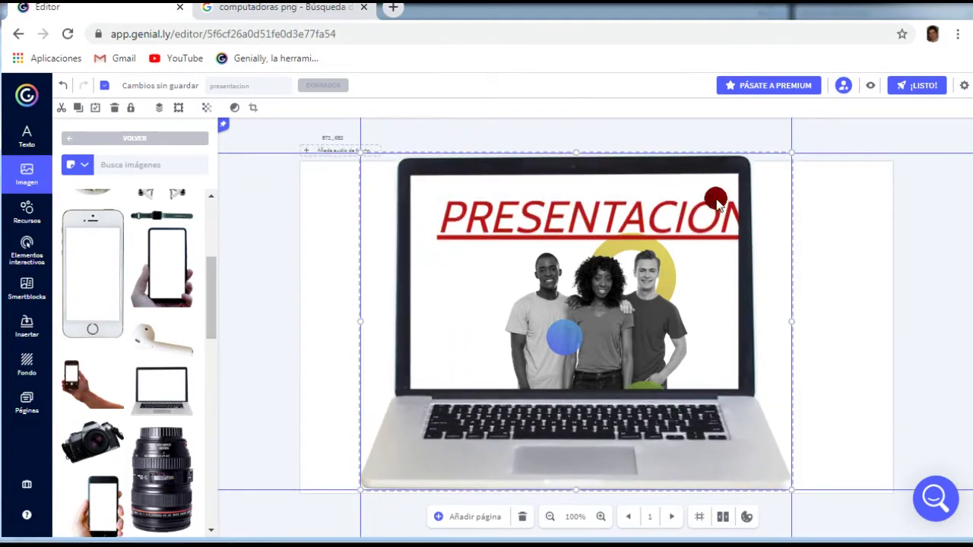
pyautogui.moveTo(784, 157); pyautogui.dragTo(773, 167)
pyautogui.moveTo(687, 397); pyautogui.dragTo(699, 394)
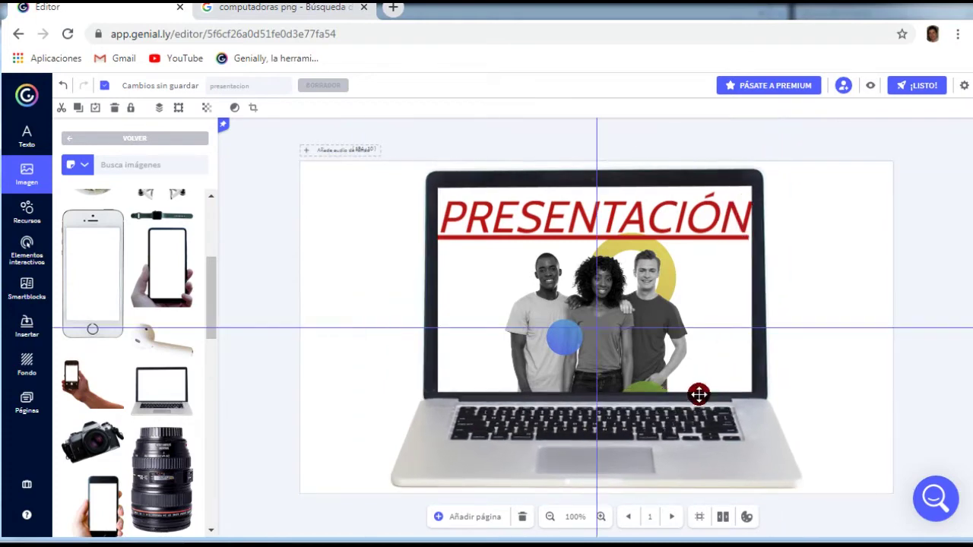
pyautogui.moveTo(667, 356); pyautogui.dragTo(668, 355)
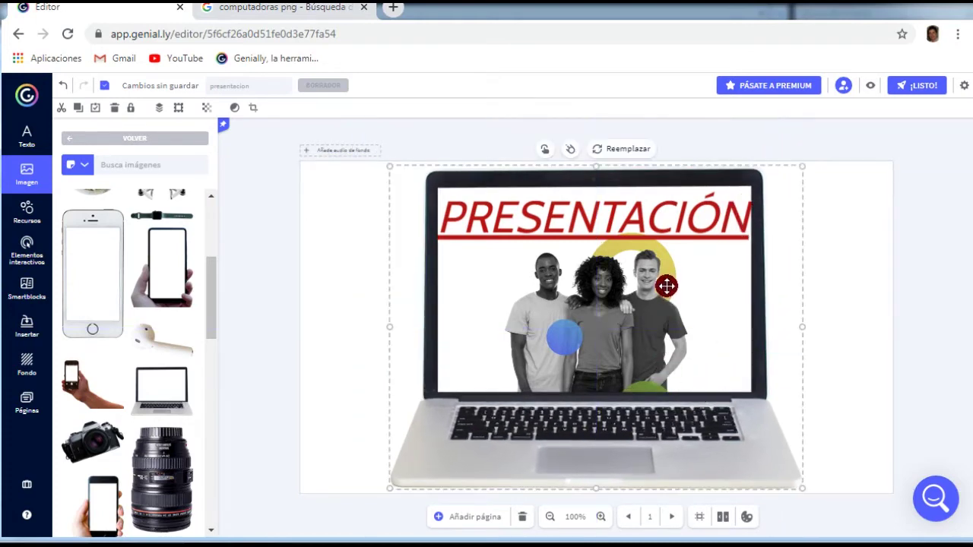
pyautogui.moveTo(549, 299); pyautogui.dragTo(592, 308)
pyautogui.moveTo(423, 310); pyautogui.dragTo(423, 311)
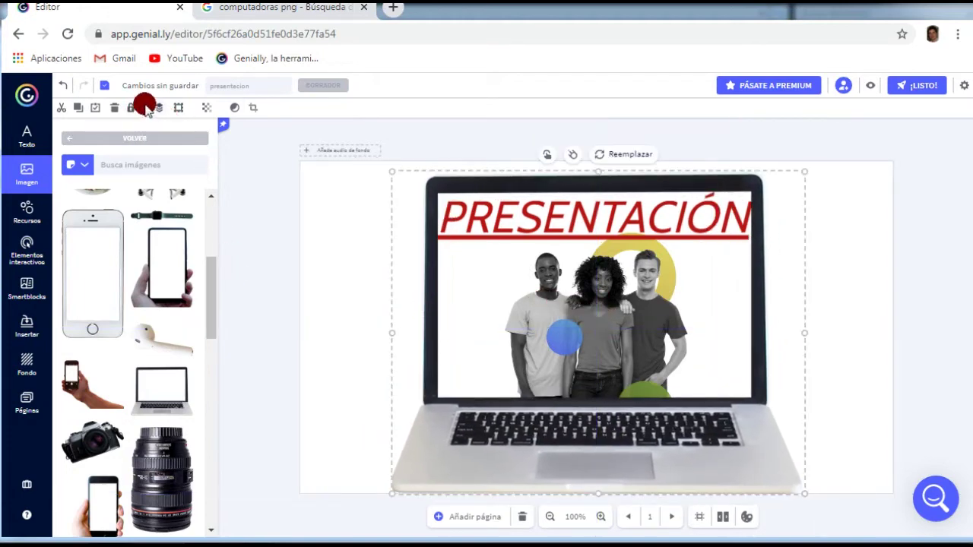
# Step: Send the laptop picture to the back, behind the title and the three-people picture
pyautogui.click(155, 108)
pyautogui.click(217, 131)
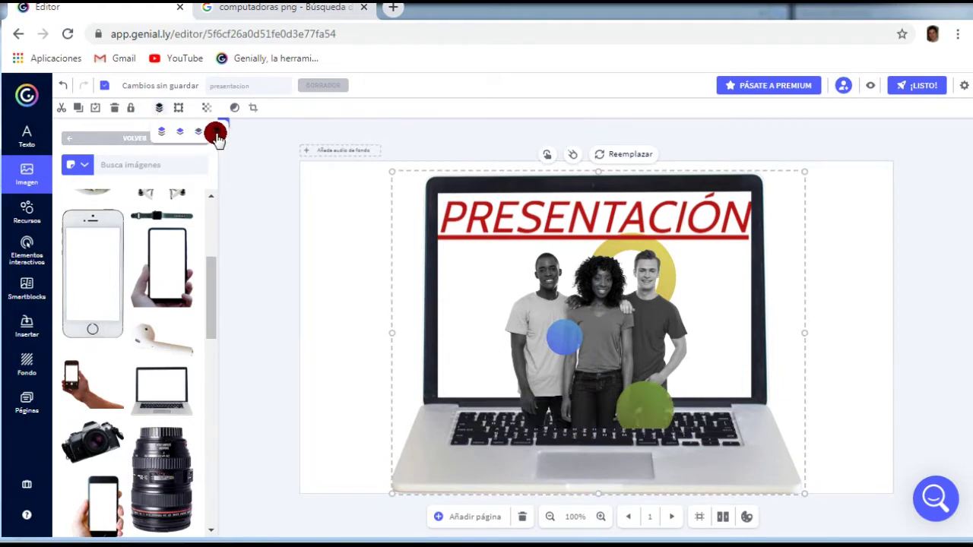
pyautogui.click(580, 317)
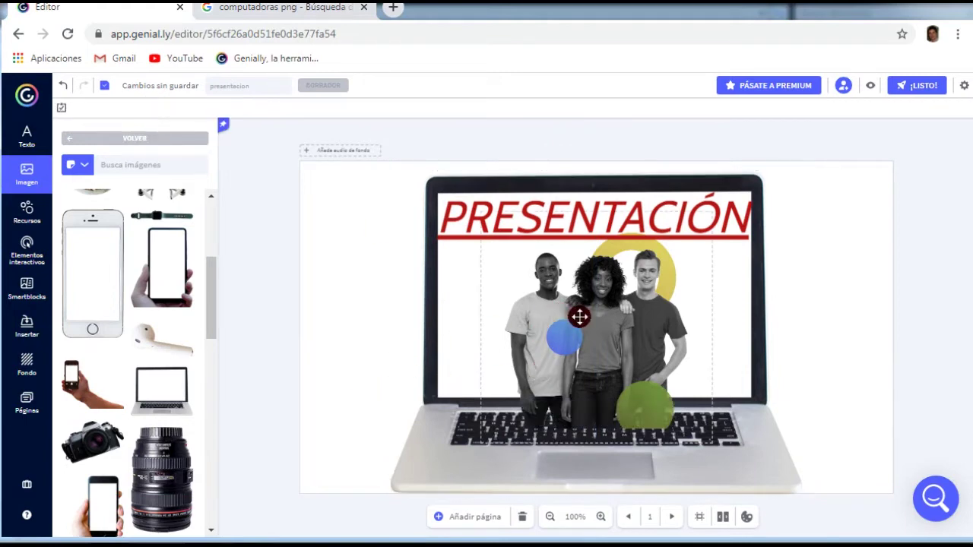
# Step: Shrink the three-people picture and place it in the lower-left corner of the laptop's screen
pyautogui.moveTo(577, 309); pyautogui.dragTo(603, 313)
pyautogui.moveTo(710, 261); pyautogui.dragTo(711, 259)
pyautogui.moveTo(710, 215); pyautogui.dragTo(631, 296)
pyautogui.moveTo(553, 382); pyautogui.dragTo(515, 341)
# Step: Set the PRESENTACIÓN title's font size to 36 and move it slightly down and right within the laptop's screen
pyautogui.click(561, 225)
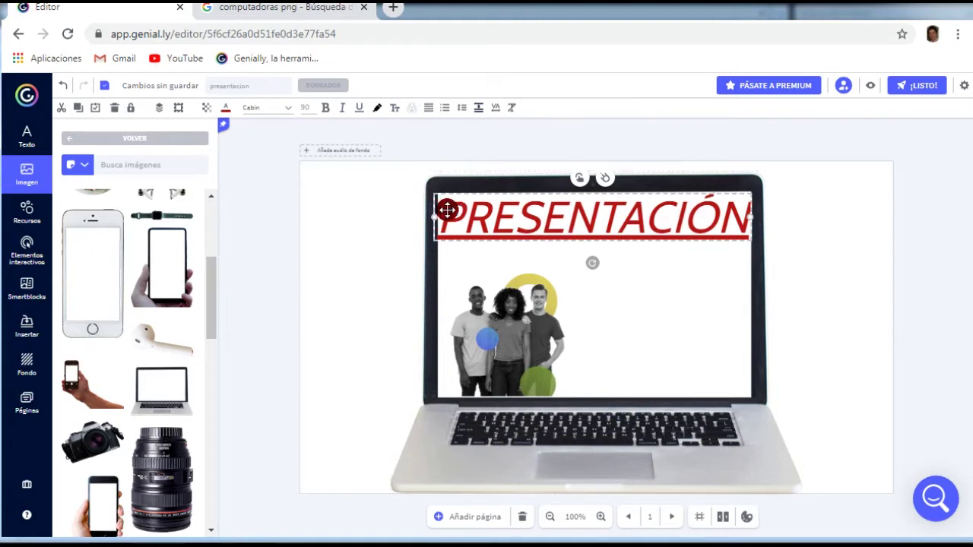
pyautogui.doubleClick(469, 210)
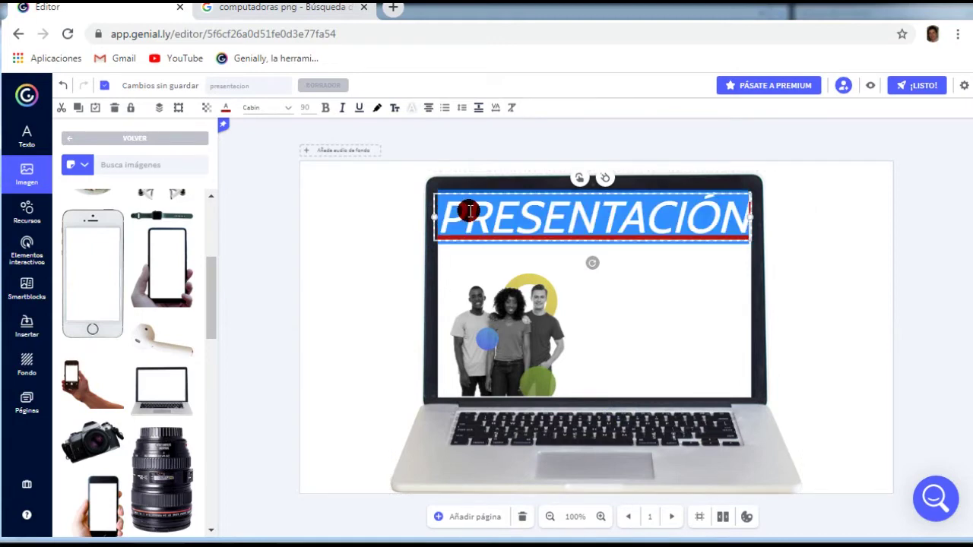
pyautogui.click(300, 107)
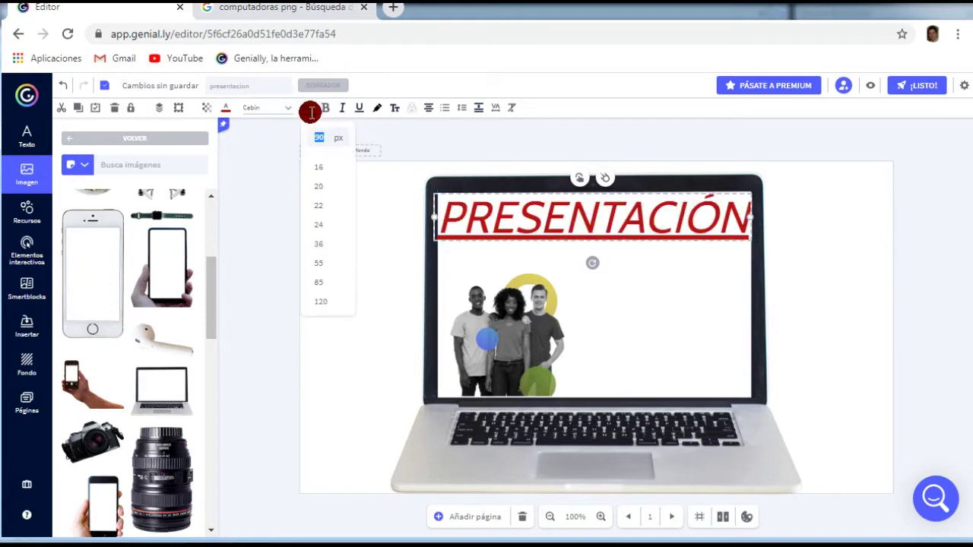
pyautogui.click(325, 244)
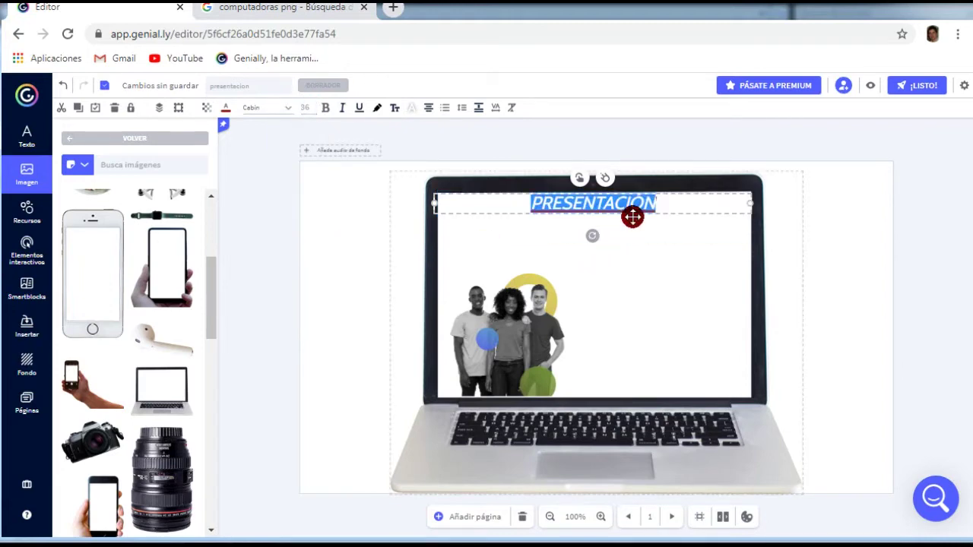
pyautogui.moveTo(633, 215); pyautogui.dragTo(656, 254)
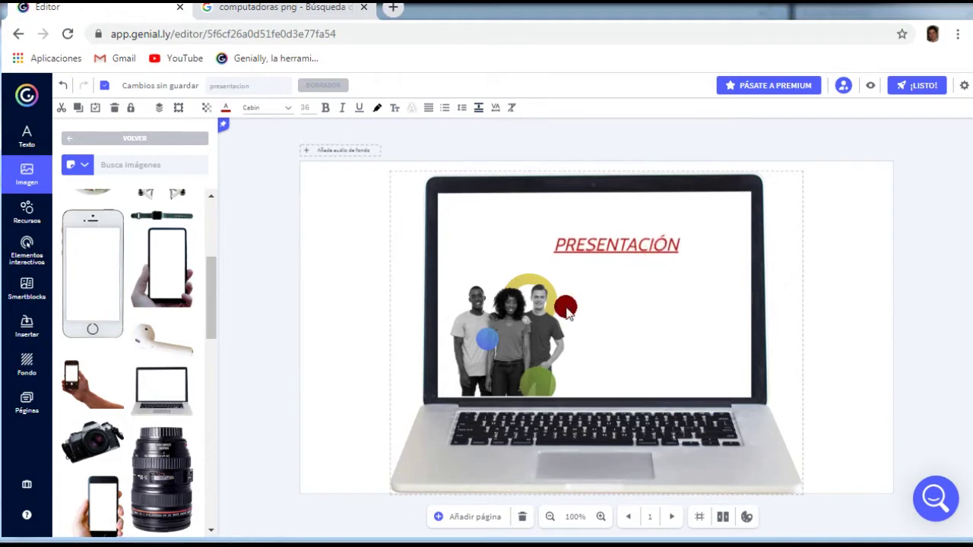
# Step: Move the "Bienvenido a Tutoriales PAD" subtitle onto the laptop's screen, directly below the PRESENTACIÓN title
pyautogui.click(615, 419)
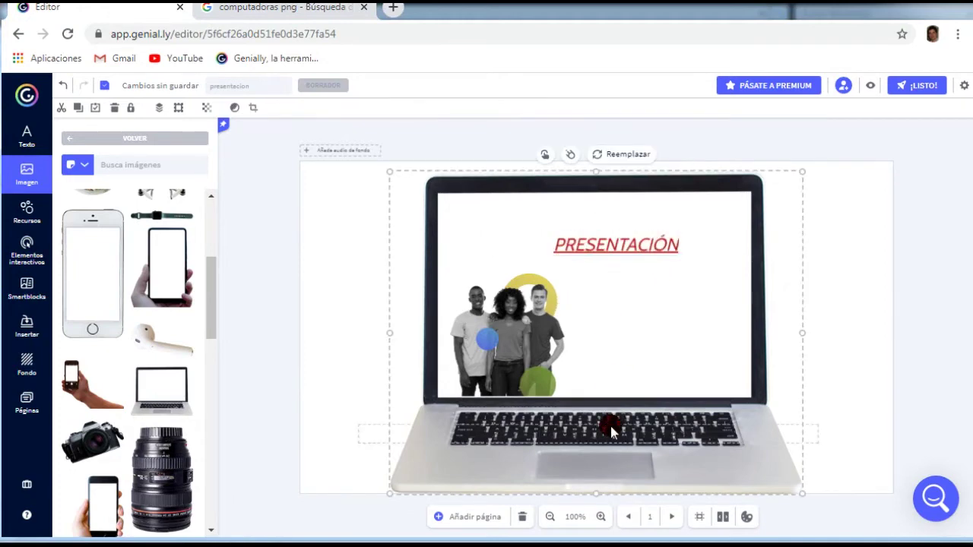
pyautogui.click(615, 431)
pyautogui.click(517, 435)
pyautogui.moveTo(448, 414); pyautogui.dragTo(471, 294)
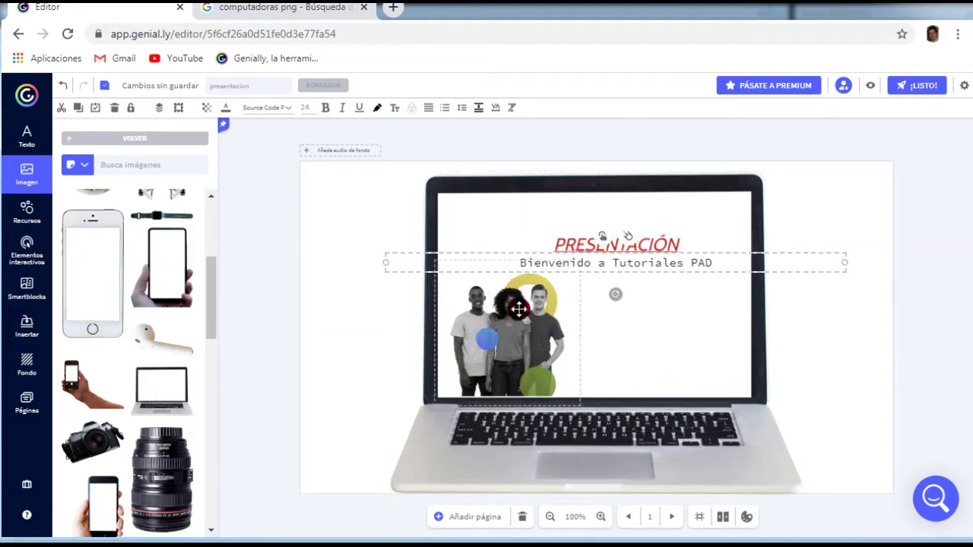
pyautogui.click(796, 350)
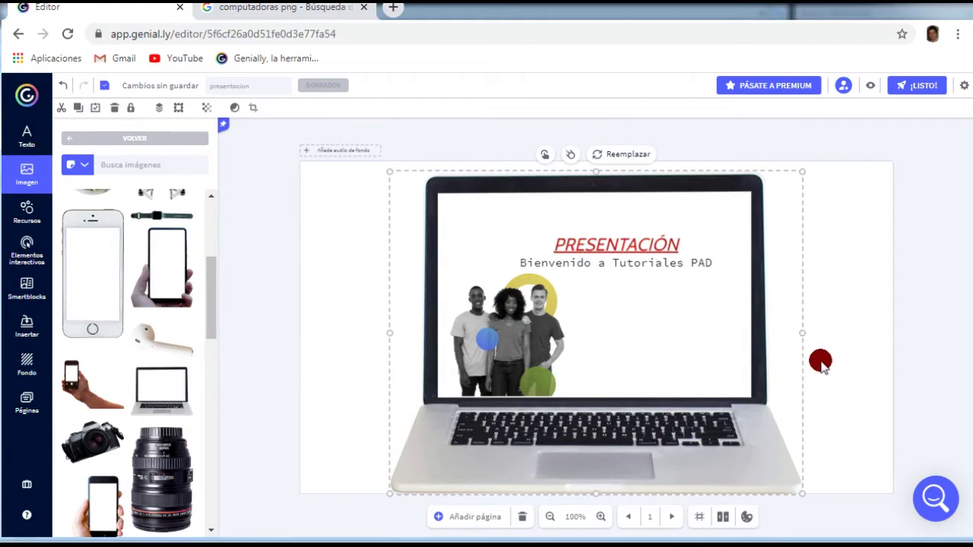
pyautogui.click(819, 368)
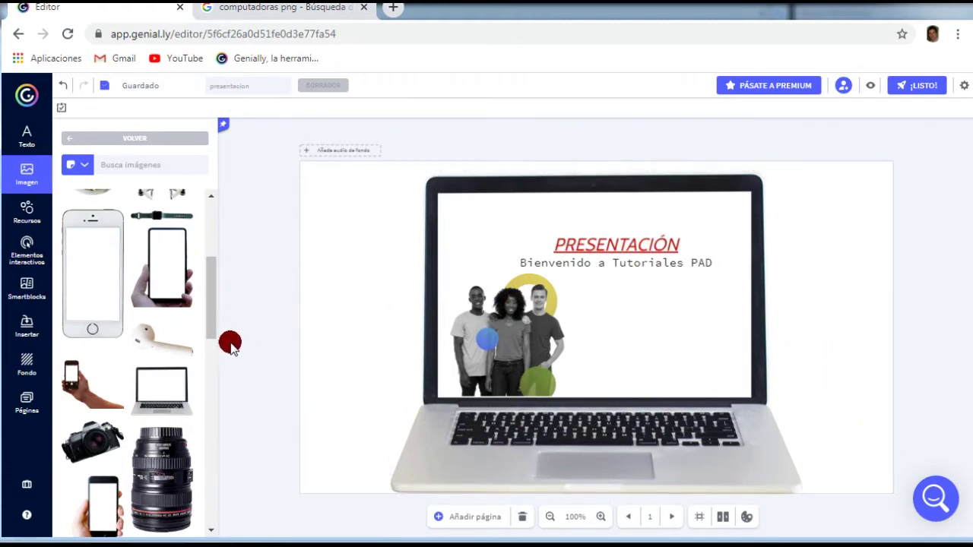
# Step: Leave the image library and examine the remaining image sources and the resource categories such as icons, shapes, charts and illustrations
pyautogui.moveTo(211, 291); pyautogui.dragTo(147, 142)
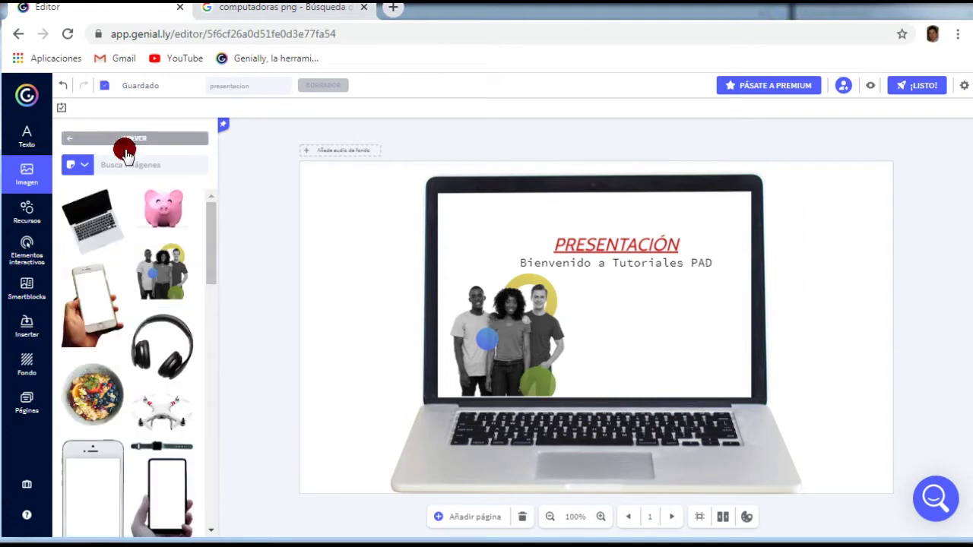
pyautogui.click(121, 142)
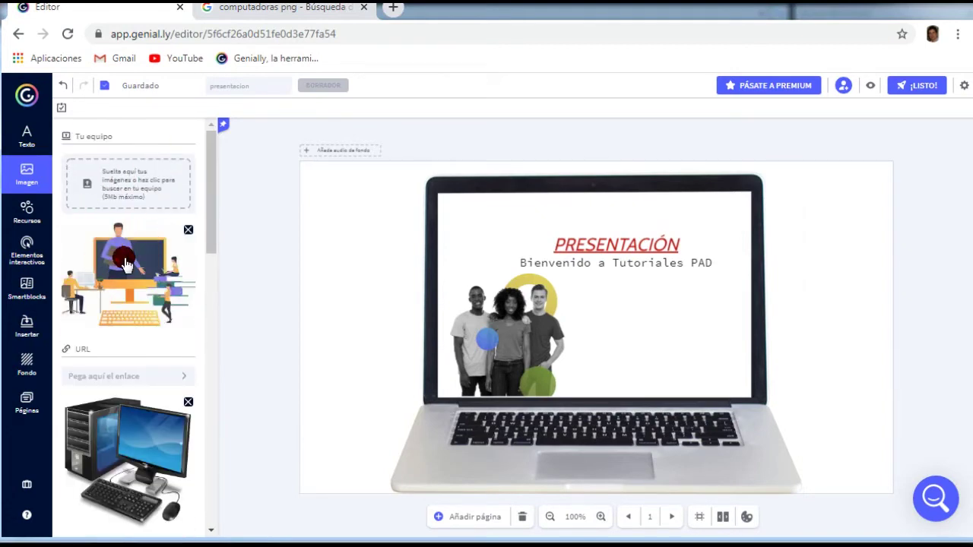
pyautogui.scroll(-5, 138, 282)
pyautogui.scroll(-5, 135, 303)
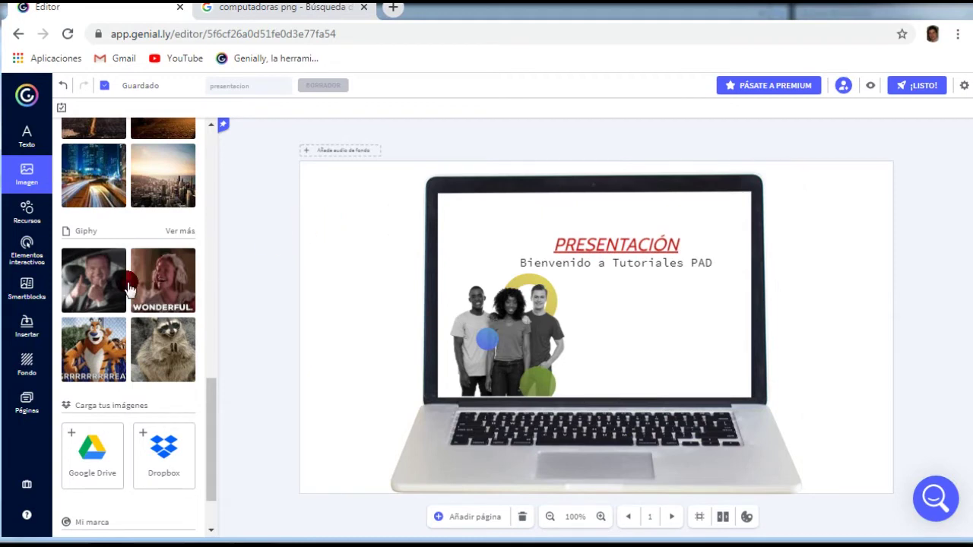
pyautogui.click(28, 219)
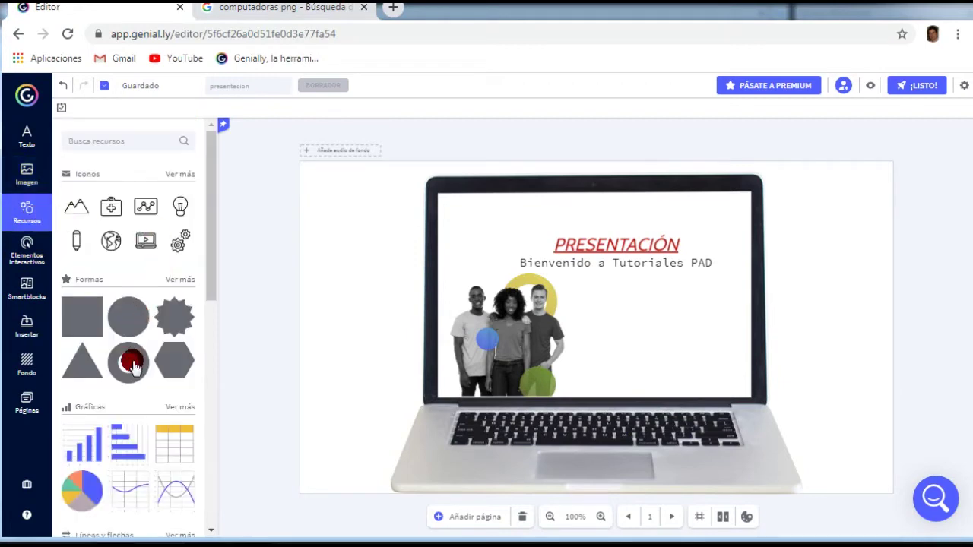
pyautogui.scroll(-3, 129, 380)
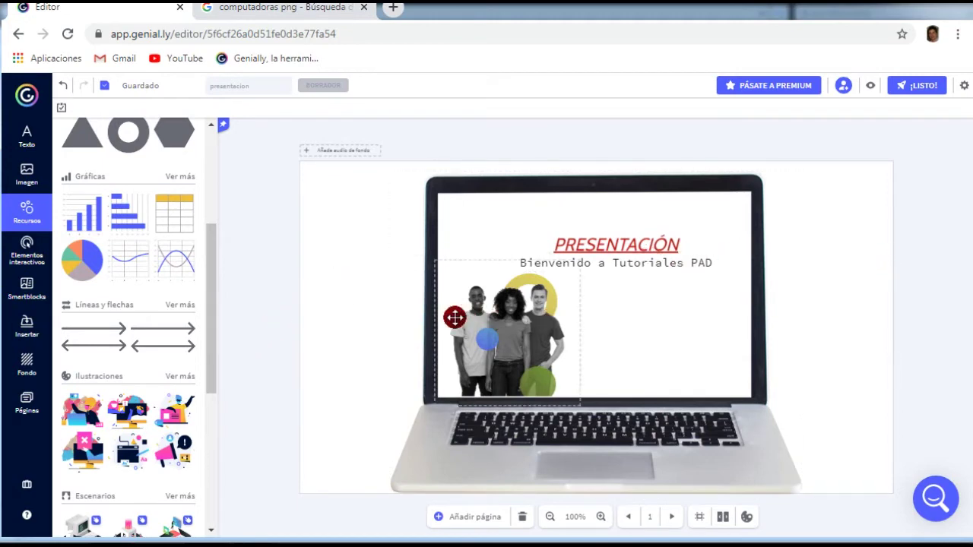
# Step: Shrink the laptop picture slightly and position it so its screen still frames the title and subtitle
pyautogui.click(500, 317)
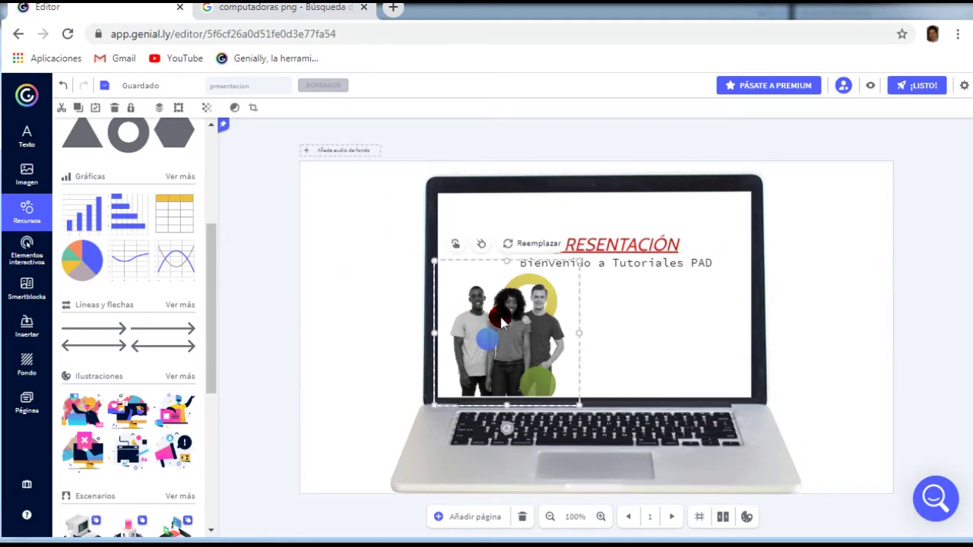
pyautogui.click(759, 178)
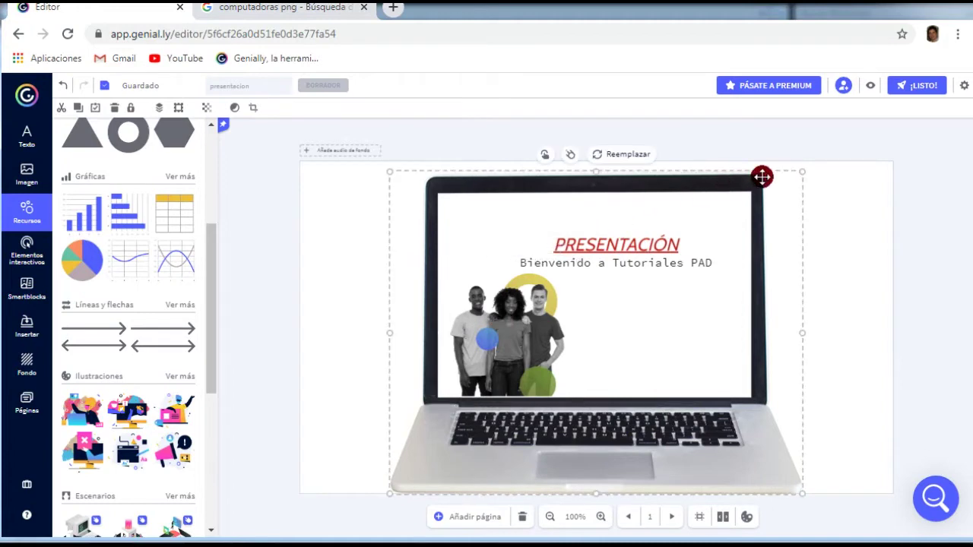
pyautogui.moveTo(777, 190); pyautogui.dragTo(749, 204)
pyautogui.moveTo(663, 218); pyautogui.dragTo(693, 208)
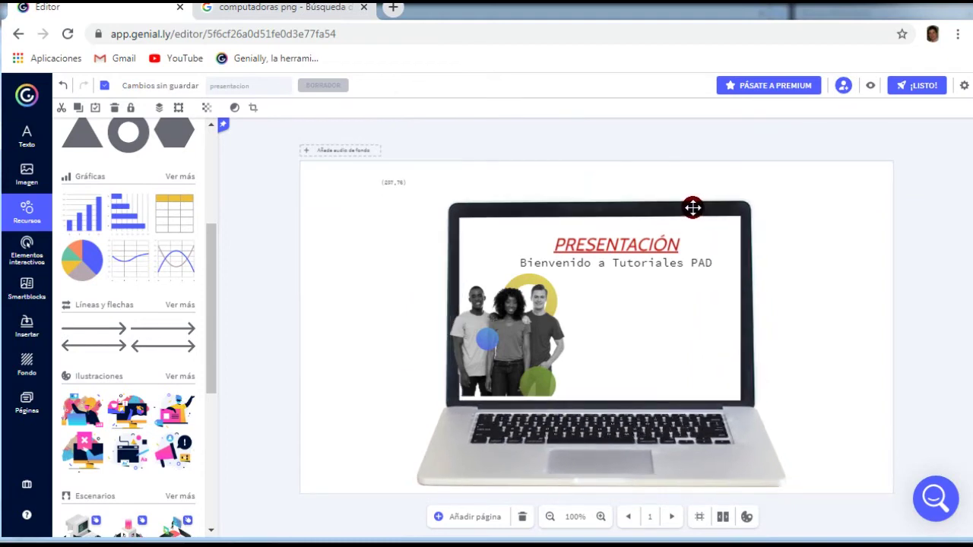
# Step: Move the three-people picture to the centre of the laptop's screen, below the subtitle
pyautogui.moveTo(508, 344); pyautogui.dragTo(591, 351)
pyautogui.press('Escape')
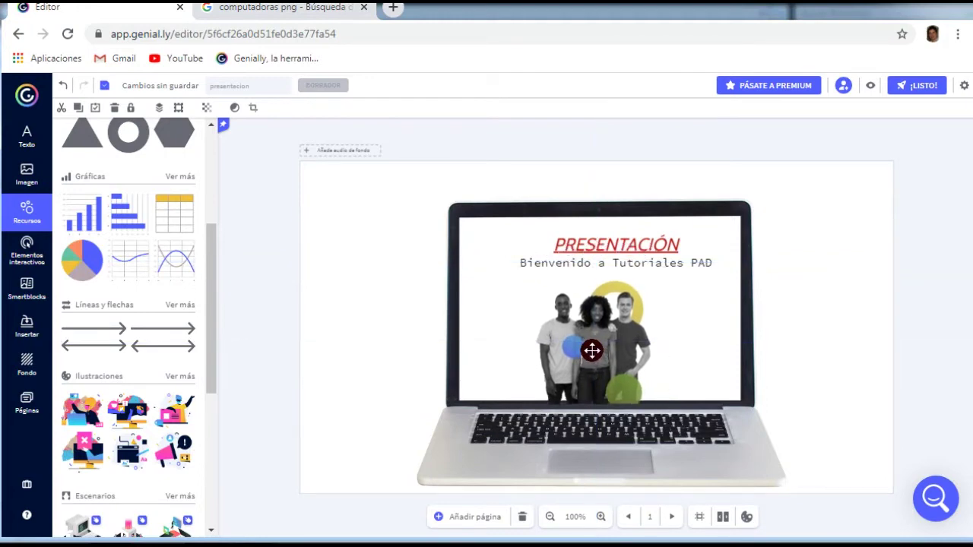
pyautogui.click(591, 351)
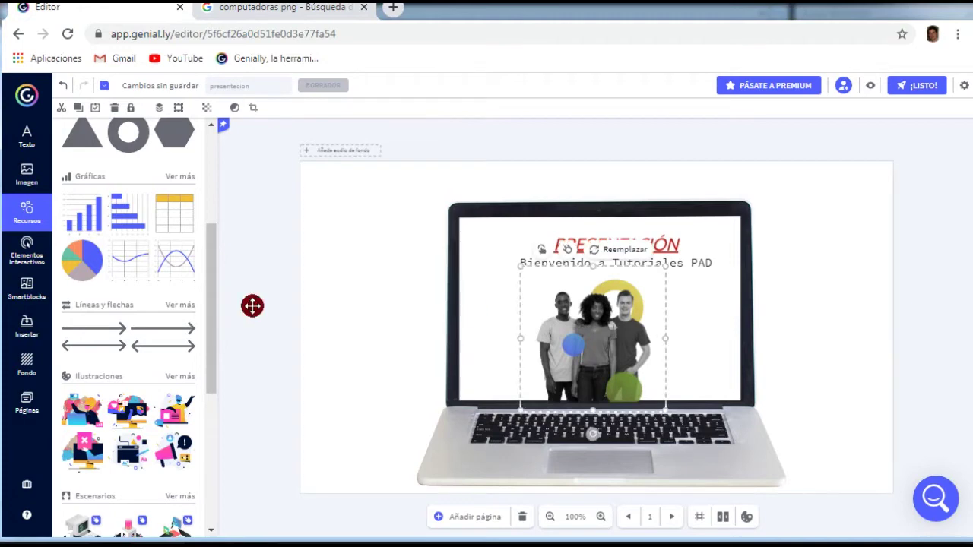
# Step: Examine the resource library's icons, shapes, charts, lines and arrows, illustrations and scenarios
pyautogui.moveTo(209, 305); pyautogui.dragTo(208, 182)
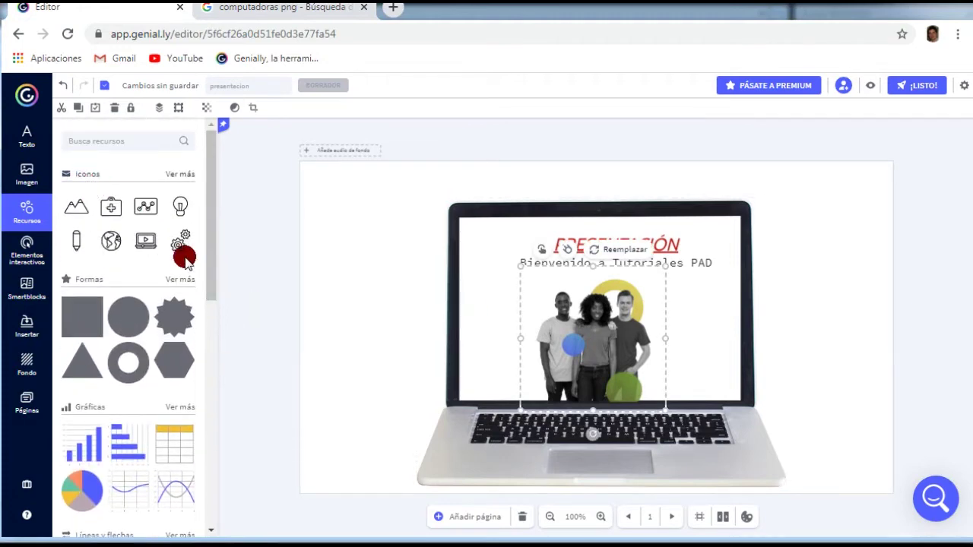
pyautogui.scroll(-1, 213, 258)
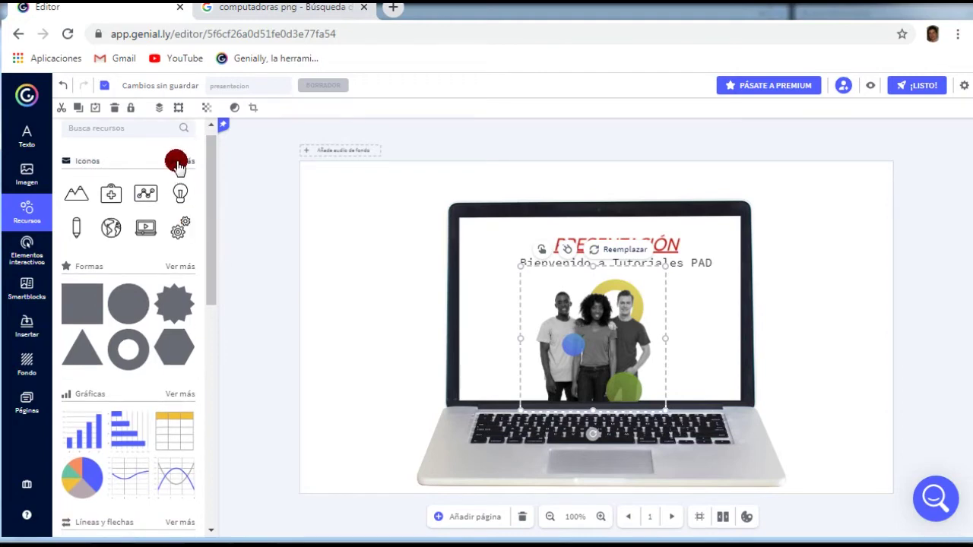
pyautogui.click(178, 162)
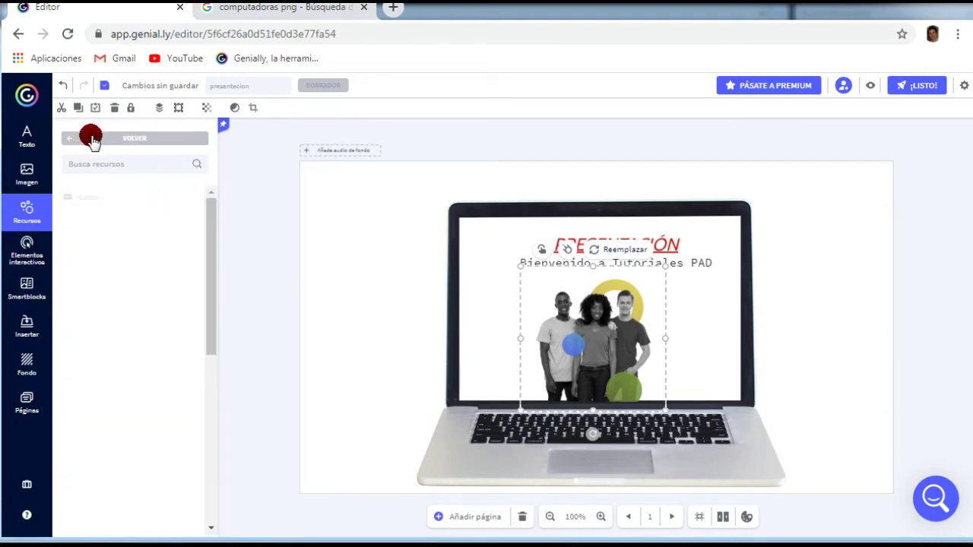
pyautogui.click(92, 139)
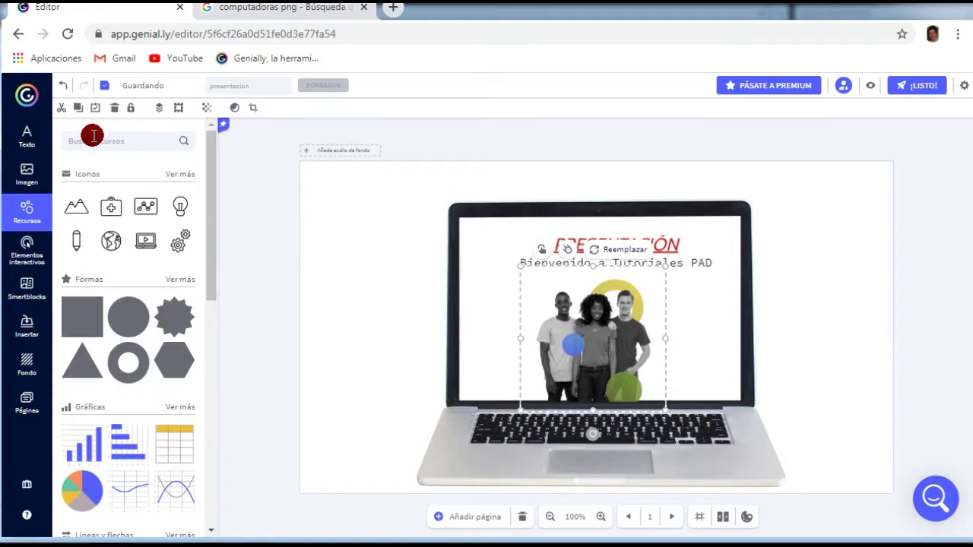
pyautogui.moveTo(207, 278); pyautogui.dragTo(214, 414)
pyautogui.click(169, 240)
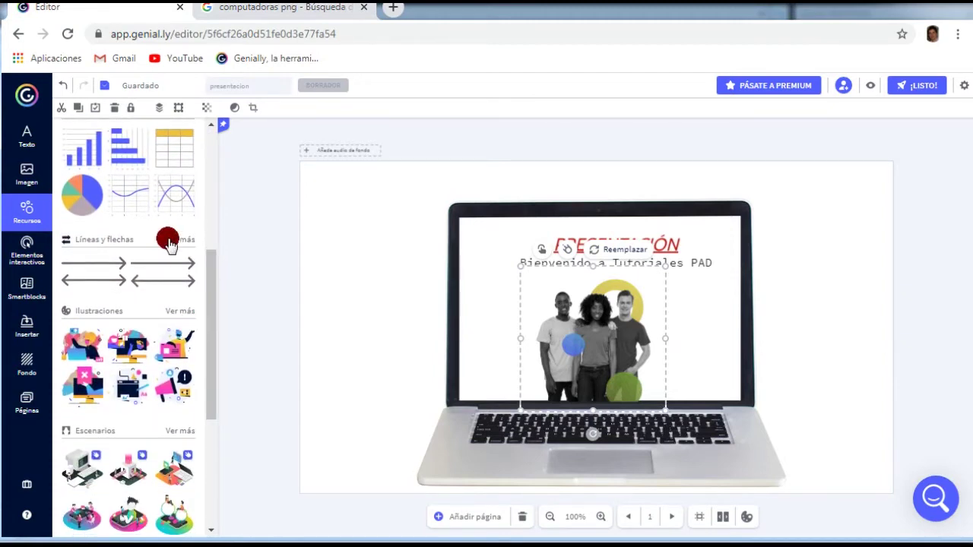
pyautogui.moveTo(208, 326); pyautogui.dragTo(208, 400)
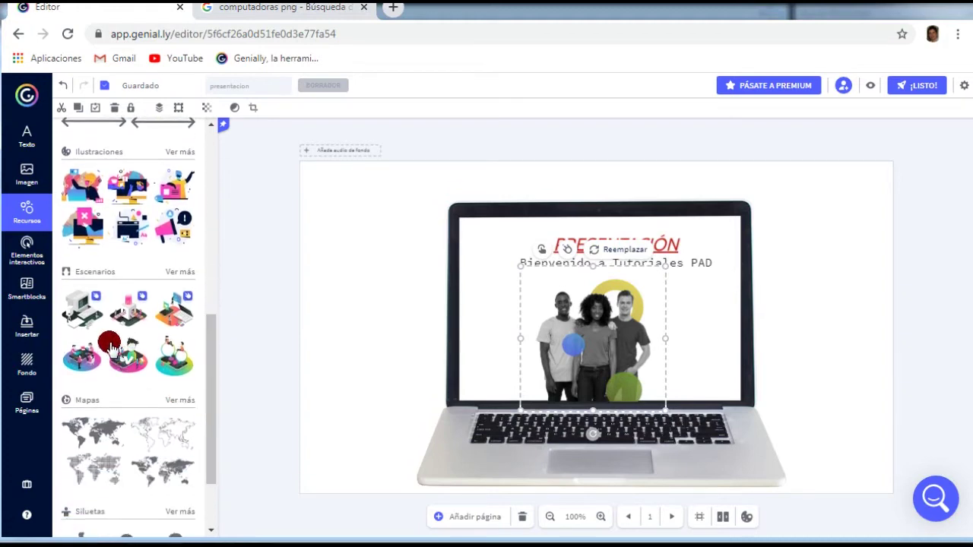
pyautogui.click(110, 311)
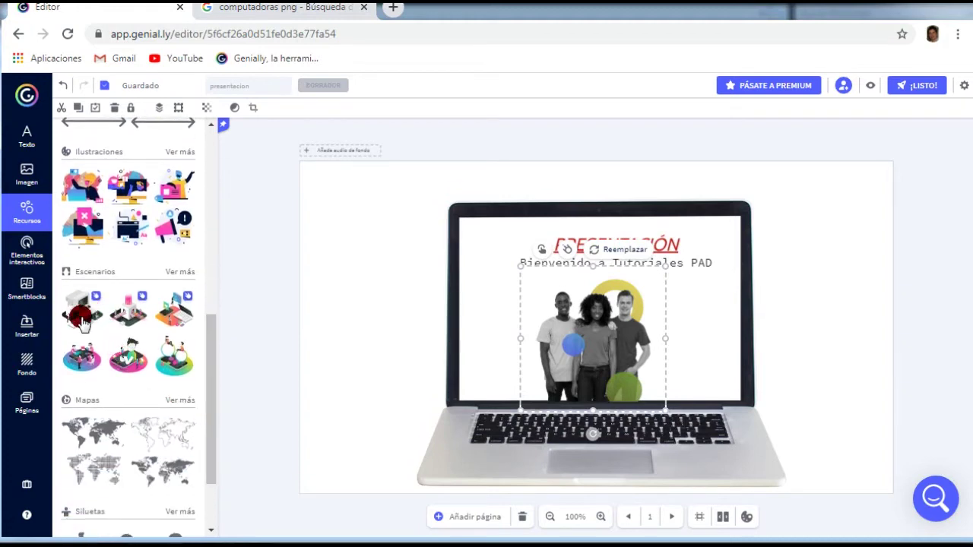
pyautogui.click(210, 346)
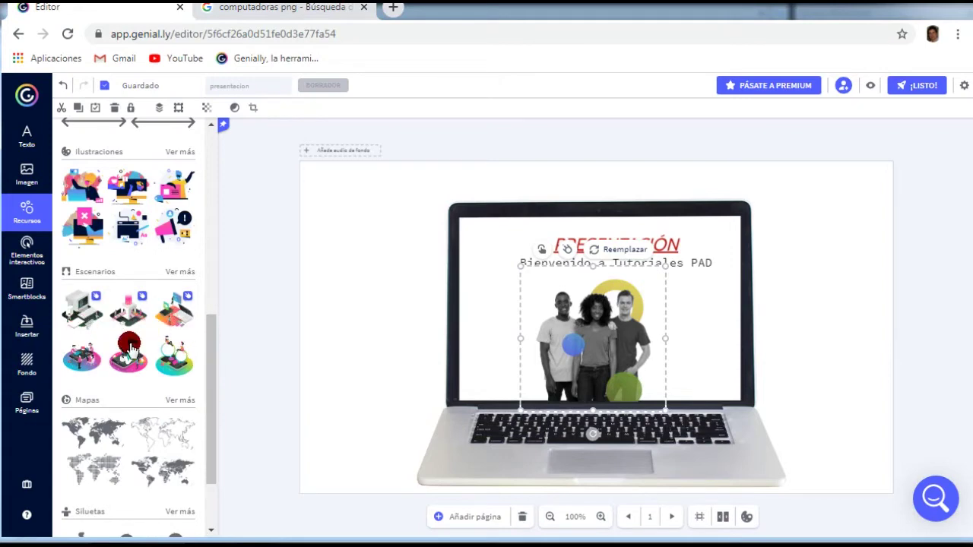
pyautogui.click(72, 353)
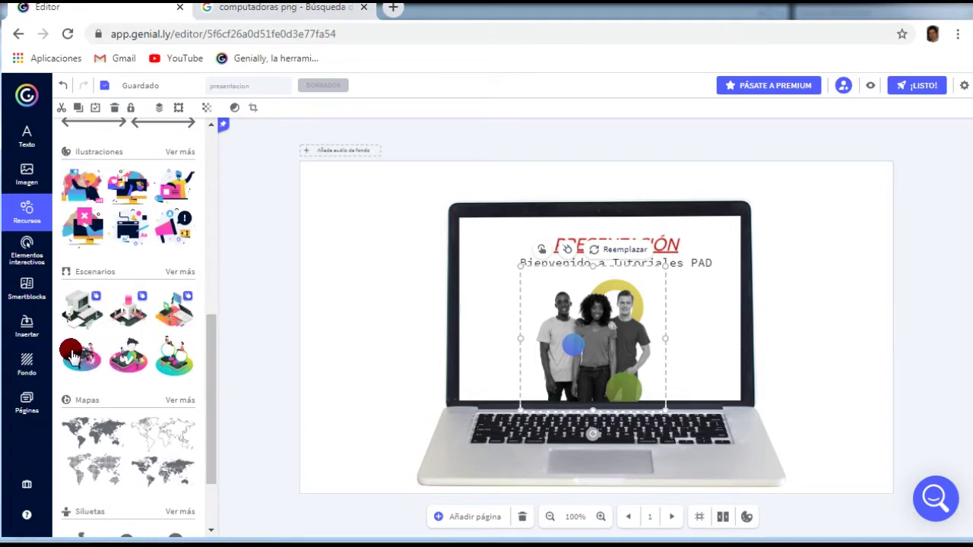
# Step: Replace the three-people picture with the pink-column machine scene from Escenarios, shrunk to fit inside the laptop's screen
pyautogui.click(112, 362)
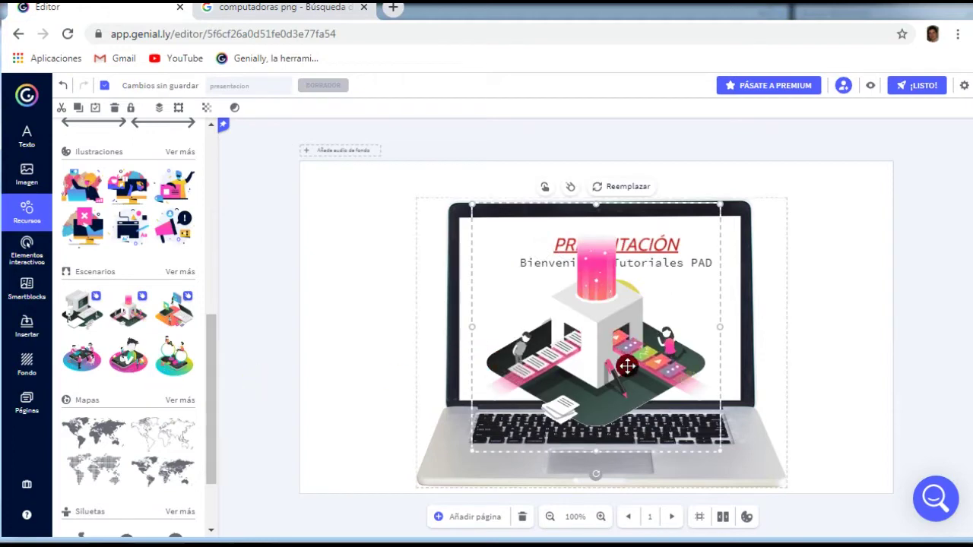
pyautogui.moveTo(718, 203); pyautogui.dragTo(581, 344)
pyautogui.moveTo(520, 392); pyautogui.dragTo(587, 342)
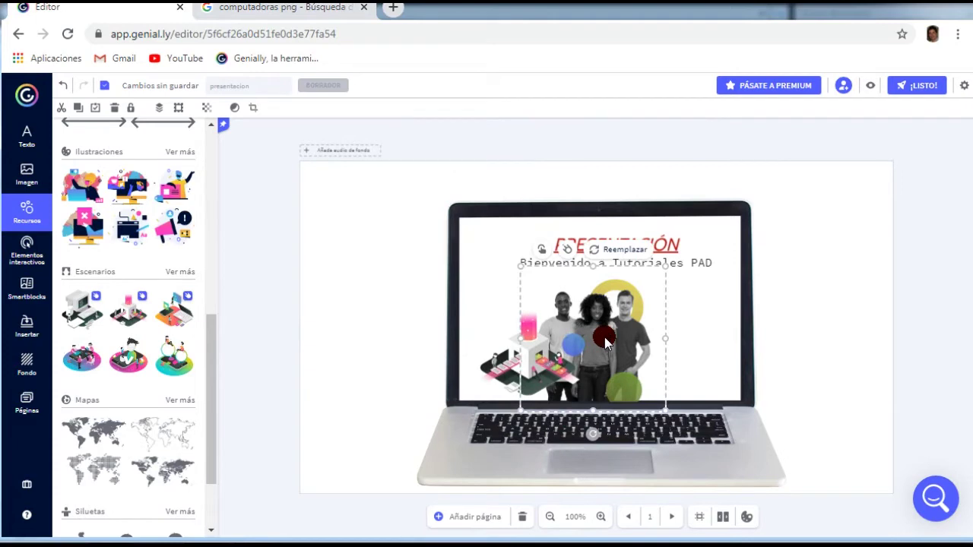
pyautogui.press('Delete')
# Step: Centre the pink-column machine scene on the laptop's screen and enlarge it to fill the space below the subtitle
pyautogui.click(520, 342)
pyautogui.moveTo(563, 341); pyautogui.dragTo(608, 346)
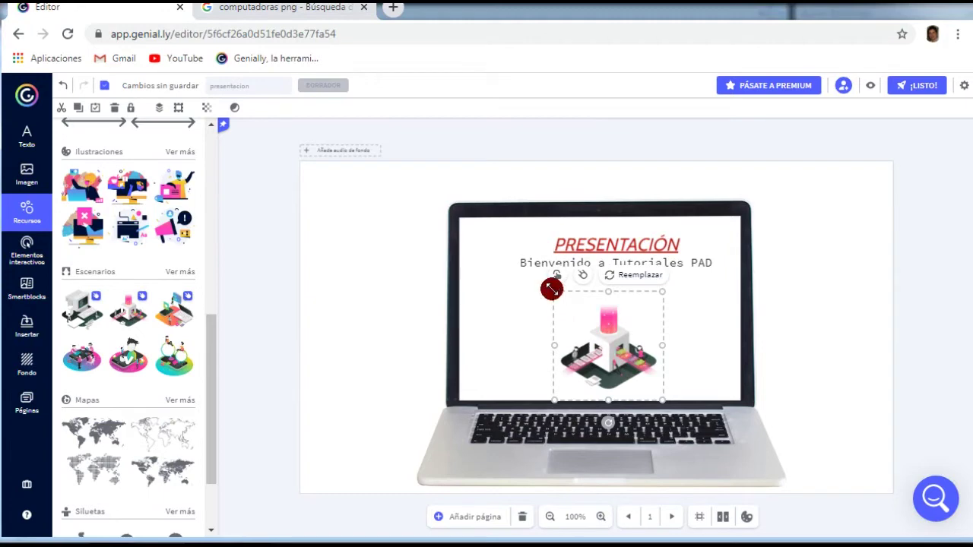
pyautogui.moveTo(502, 262); pyautogui.dragTo(479, 237)
pyautogui.moveTo(598, 327)
pyautogui.mouseDown()
pyautogui.moveTo(610, 336)
pyautogui.moveTo(599, 335)
pyautogui.mouseUp()
# Step: Send the pink-column machine scene to the back so the subtitle text lies over it
pyautogui.click(159, 107)
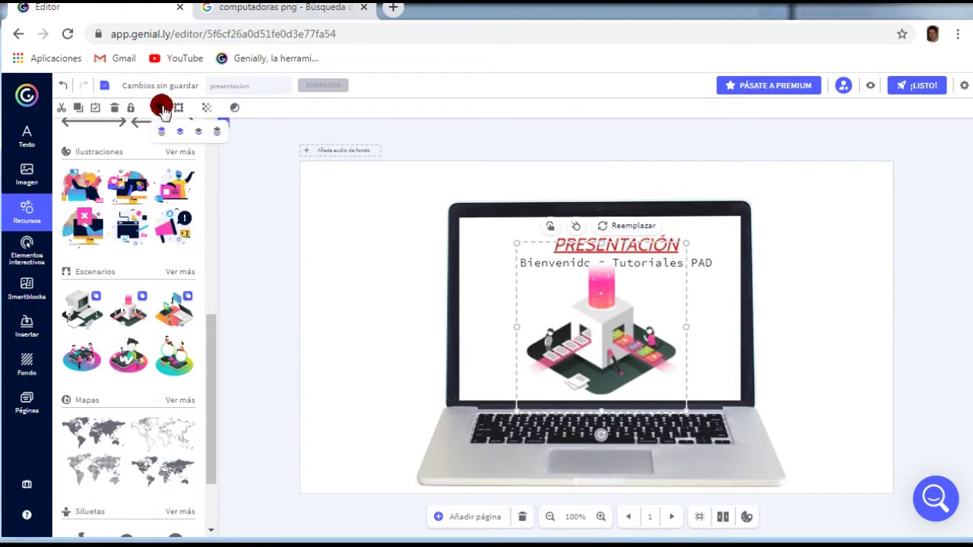
pyautogui.click(216, 132)
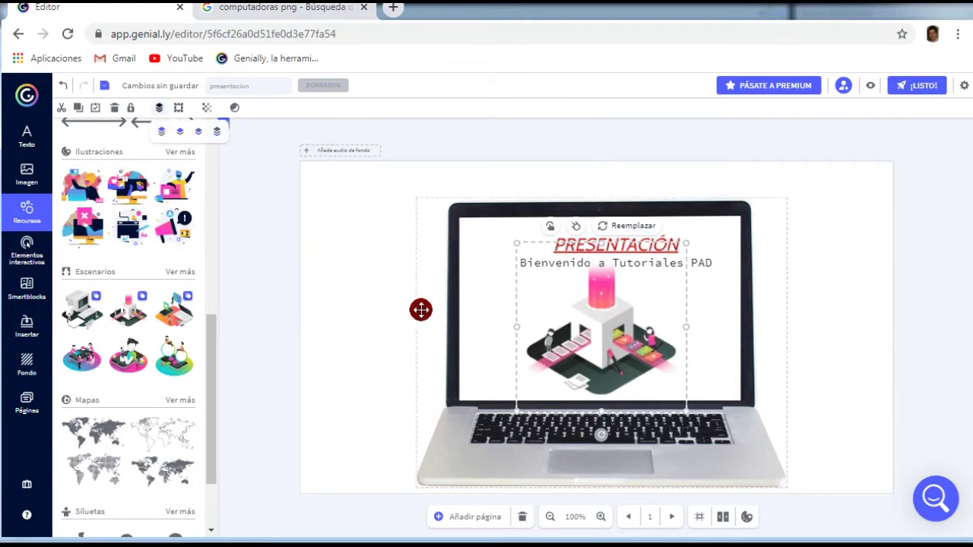
pyautogui.click(419, 309)
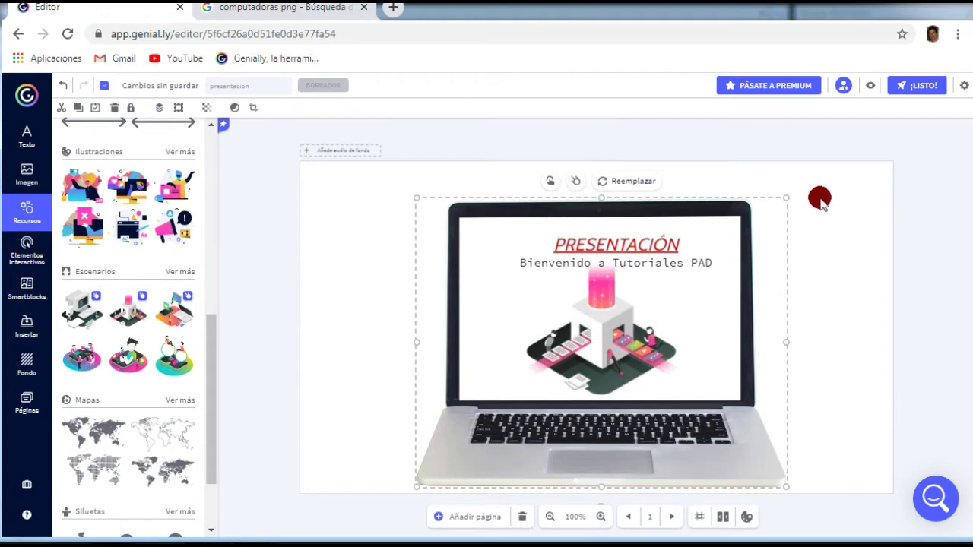
pyautogui.click(784, 159)
# Step: Insert the round right-arrow button from the interactive elements and place it in the page's lower-right corner
pyautogui.scroll(-2, 119, 335)
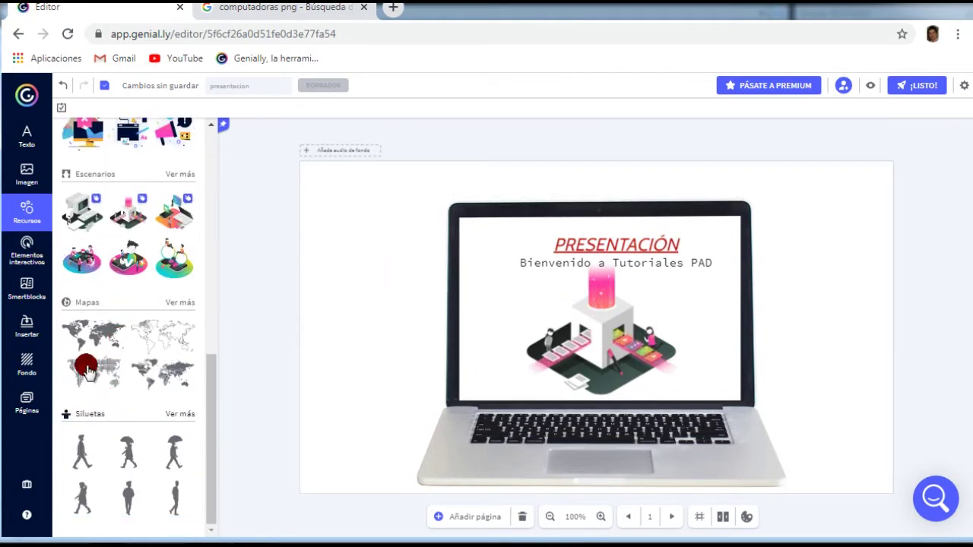
pyautogui.scroll(10, 160, 334)
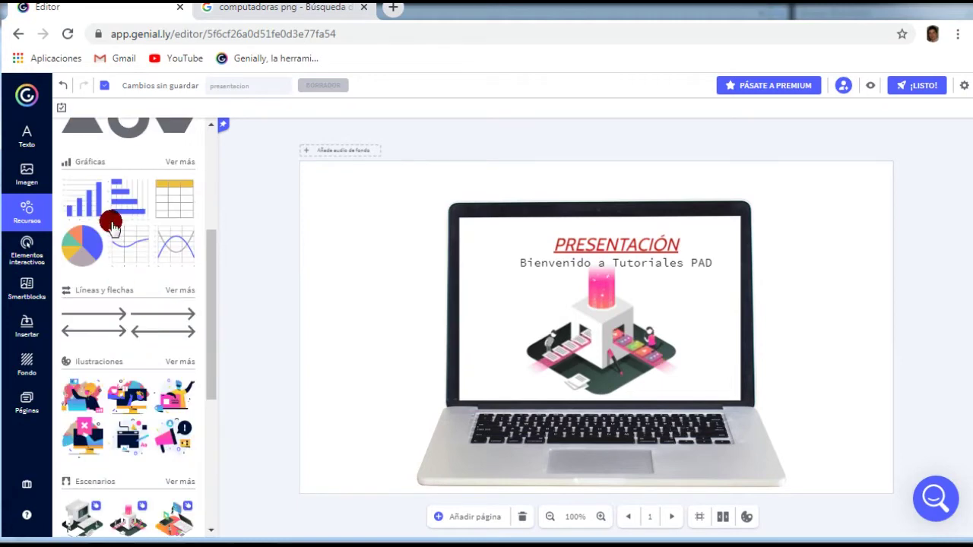
pyautogui.click(19, 259)
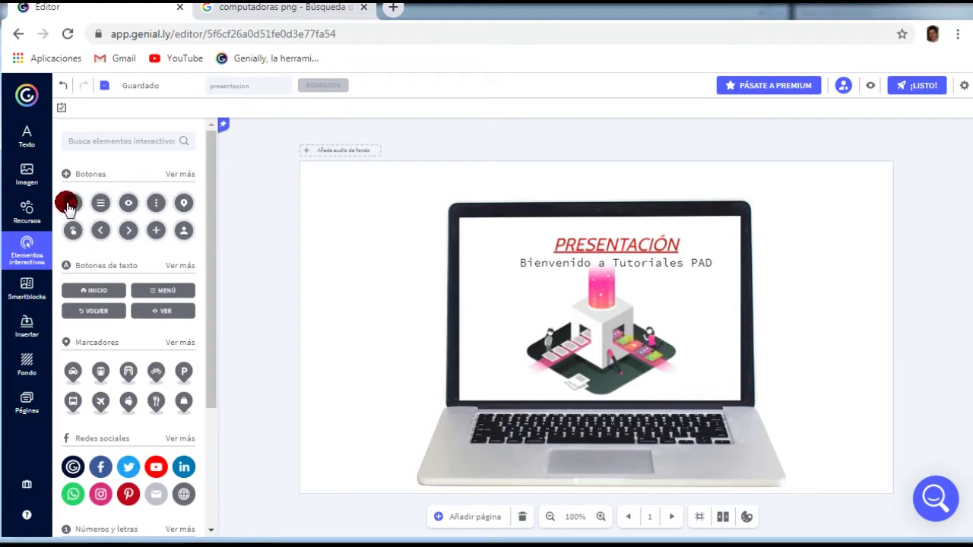
pyautogui.click(128, 232)
pyautogui.moveTo(703, 330); pyautogui.dragTo(836, 454)
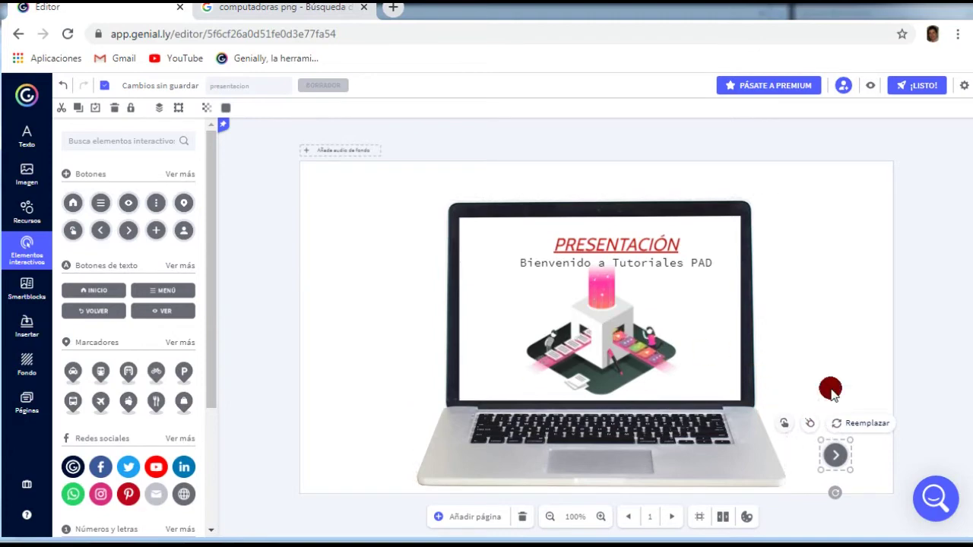
pyautogui.click(342, 228)
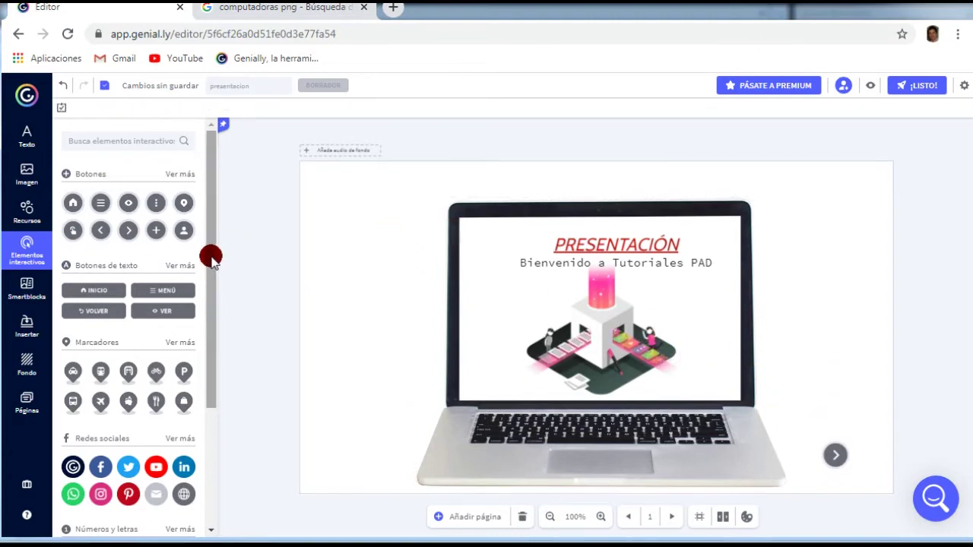
# Step: Examine the interactive element categories: text buttons, markers, social networks, numbers and letters, and the invisible area
pyautogui.moveTo(211, 256); pyautogui.dragTo(209, 280)
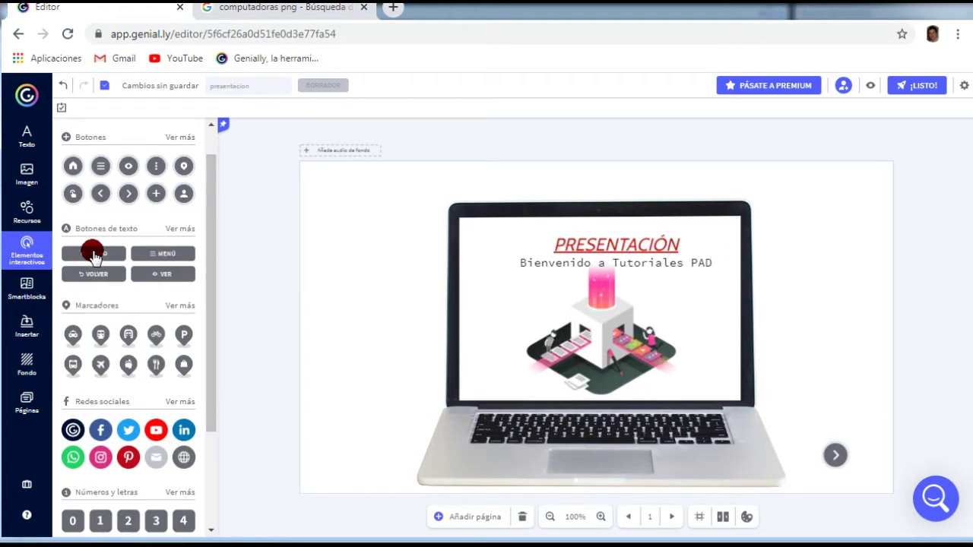
pyautogui.click(180, 228)
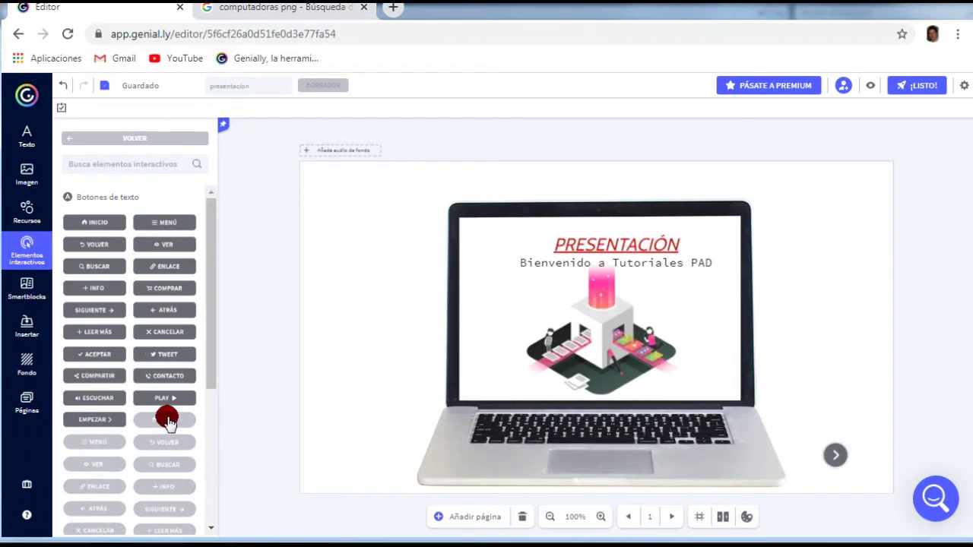
pyautogui.click(66, 138)
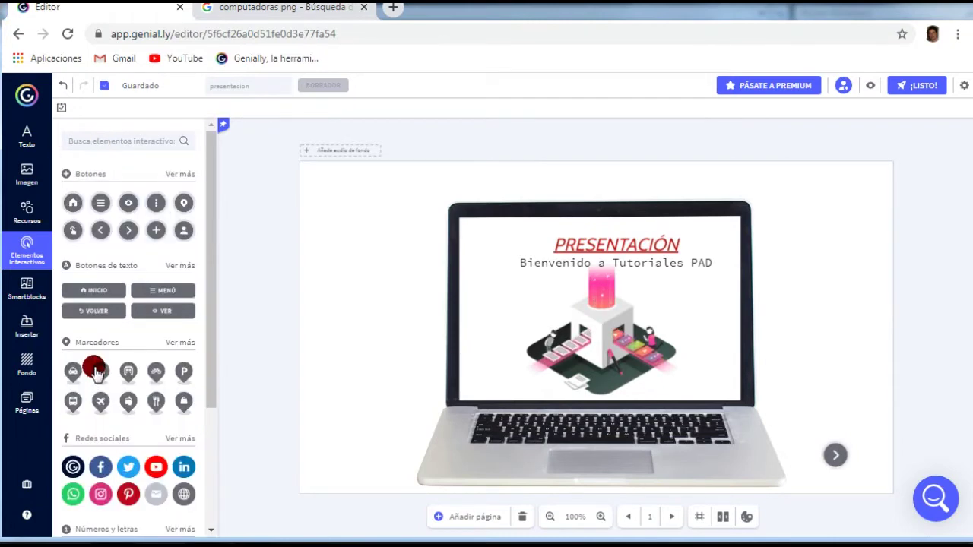
pyautogui.scroll(-1, 93, 369)
pyautogui.scroll(-1, 93, 369)
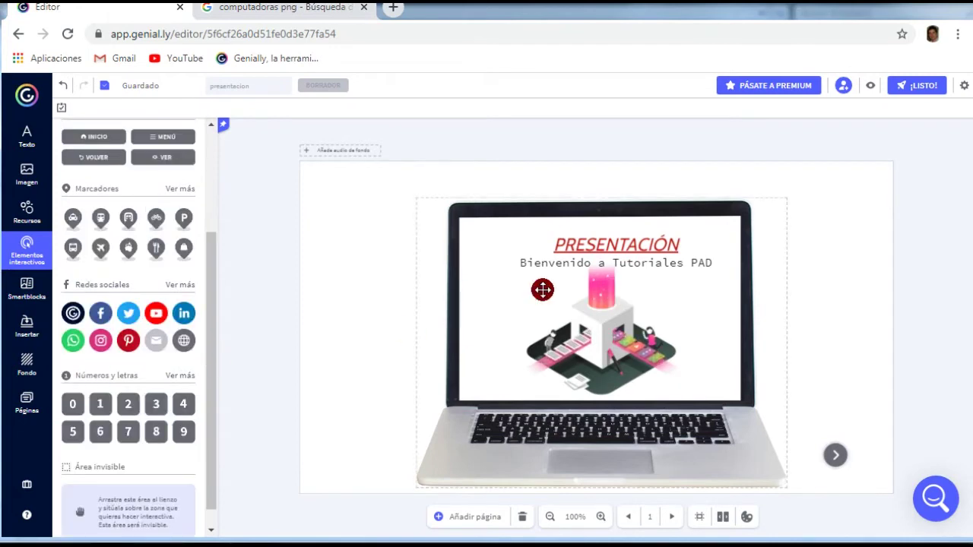
pyautogui.click(647, 296)
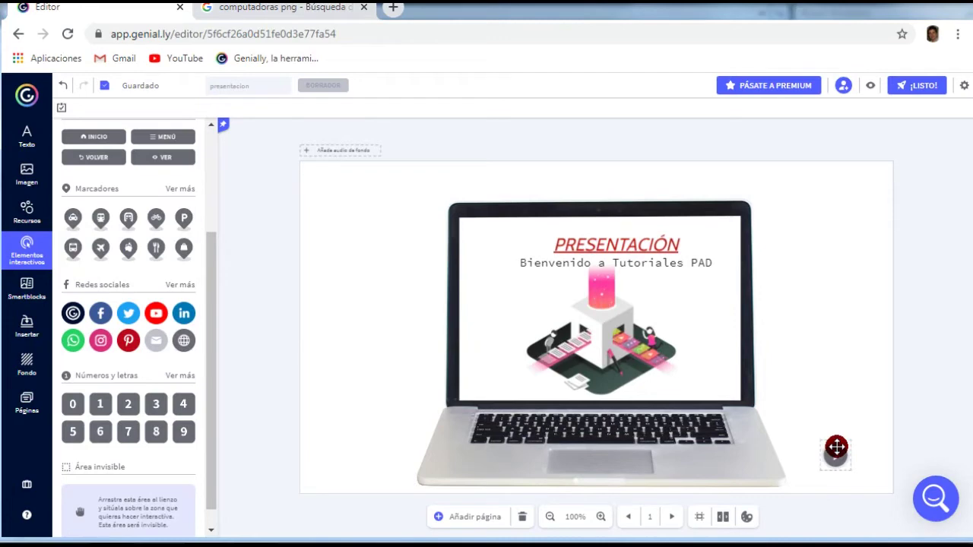
# Step: Review the interactivity types offered for the round right-arrow button, then close the selection without choosing one
pyautogui.click(835, 451)
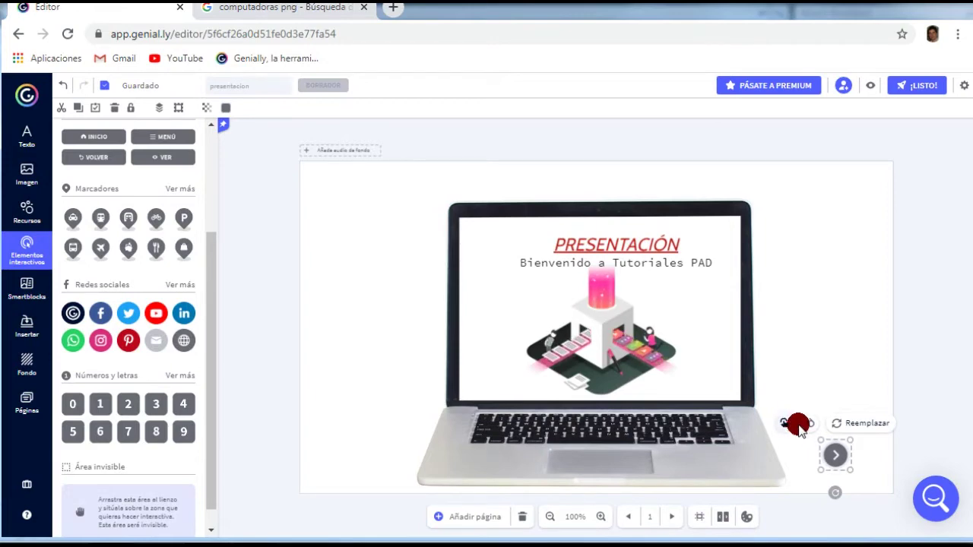
pyautogui.click(784, 424)
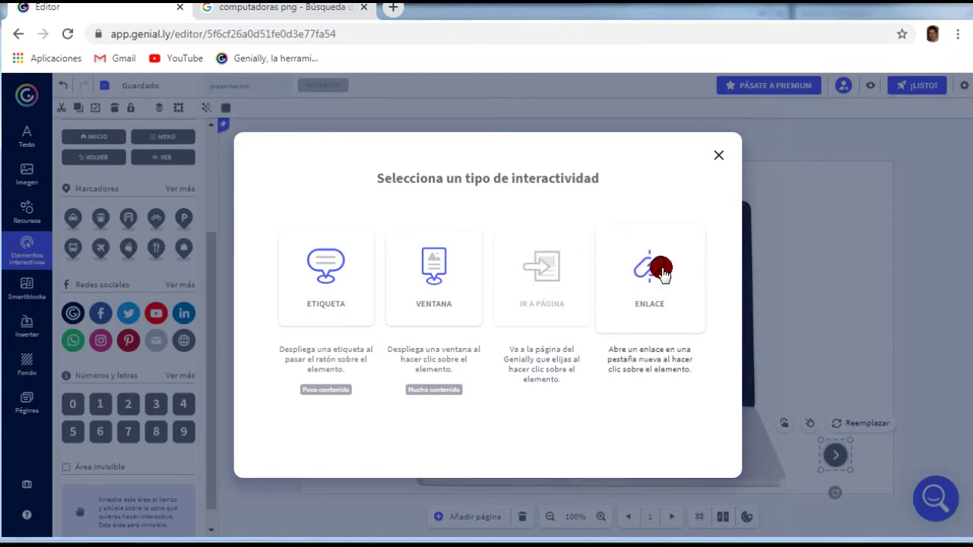
pyautogui.click(719, 158)
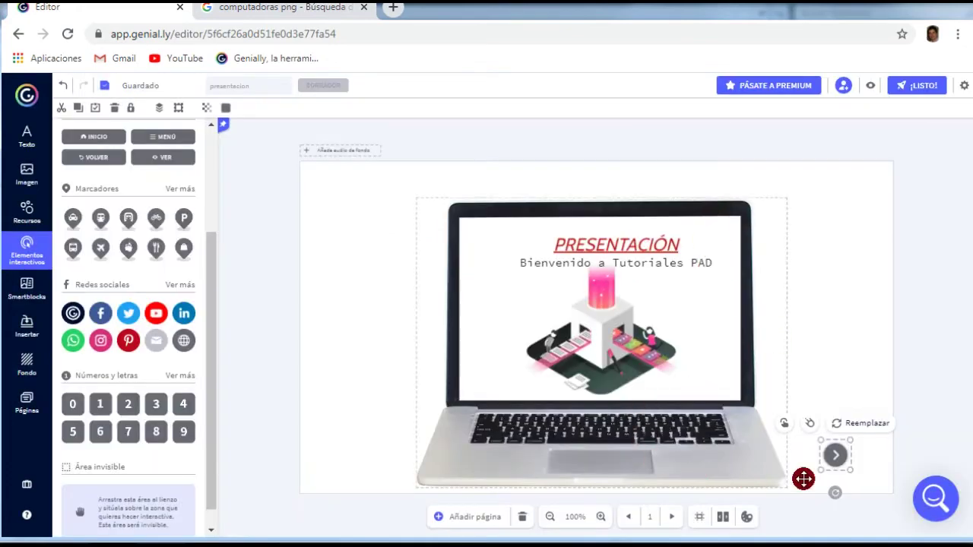
pyautogui.click(353, 306)
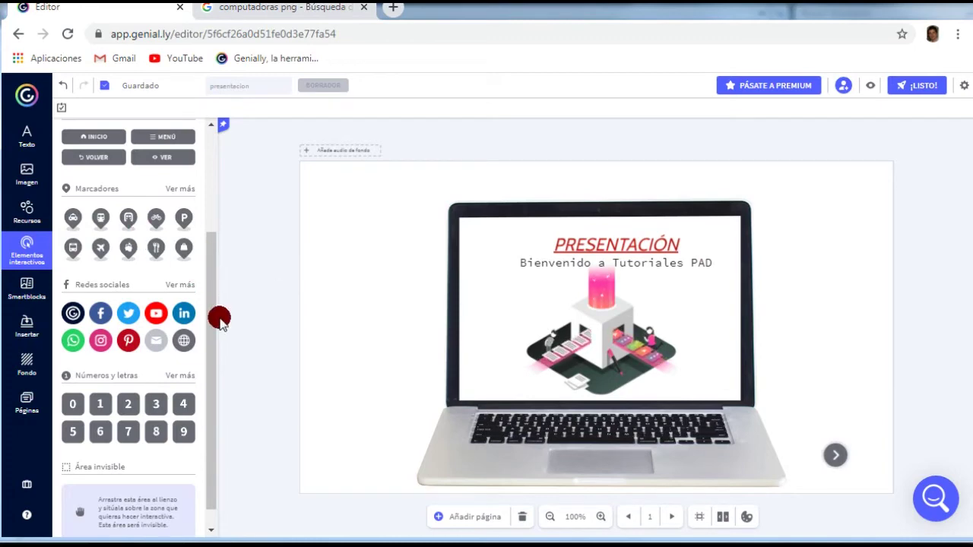
# Step: Add a second page from the Texto/Imagen template and return to the title page
pyautogui.click(471, 519)
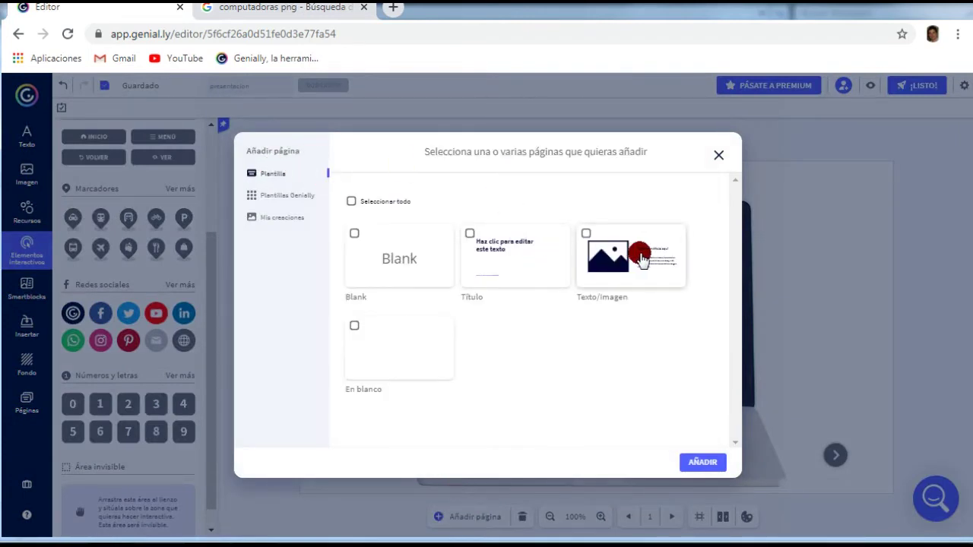
pyautogui.click(642, 260)
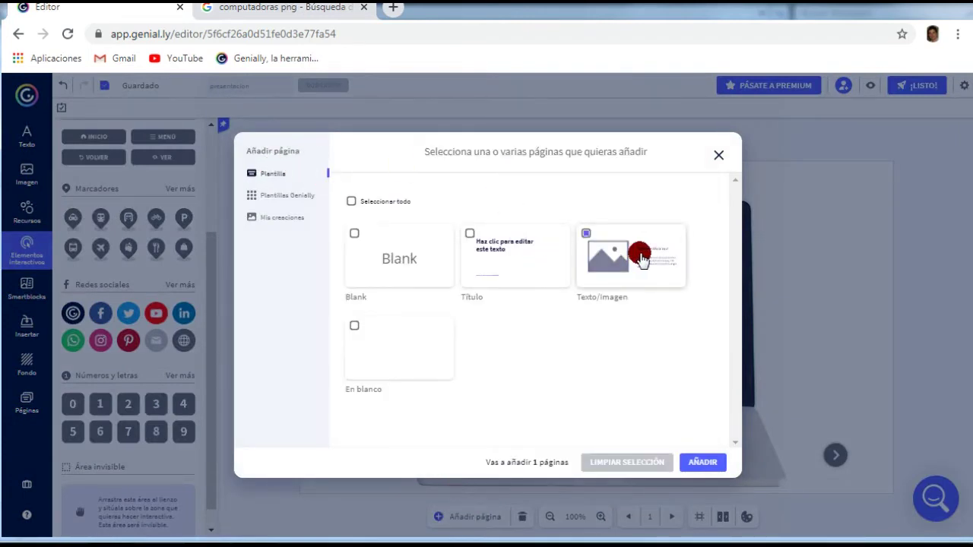
pyautogui.click(697, 462)
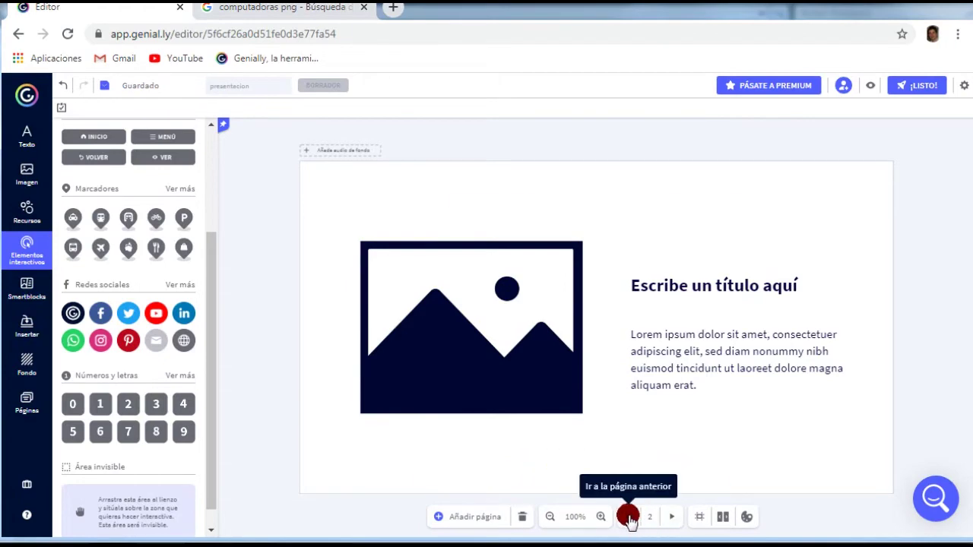
pyautogui.click(628, 517)
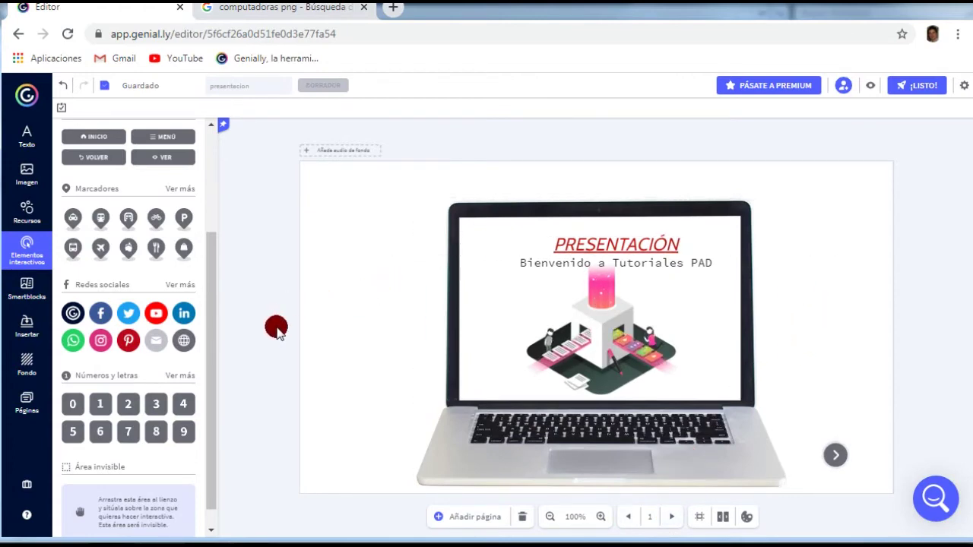
# Step: Give the title page's right-arrow button an Ir a página interactivity linked to Página siguiente and save it
pyautogui.click(841, 457)
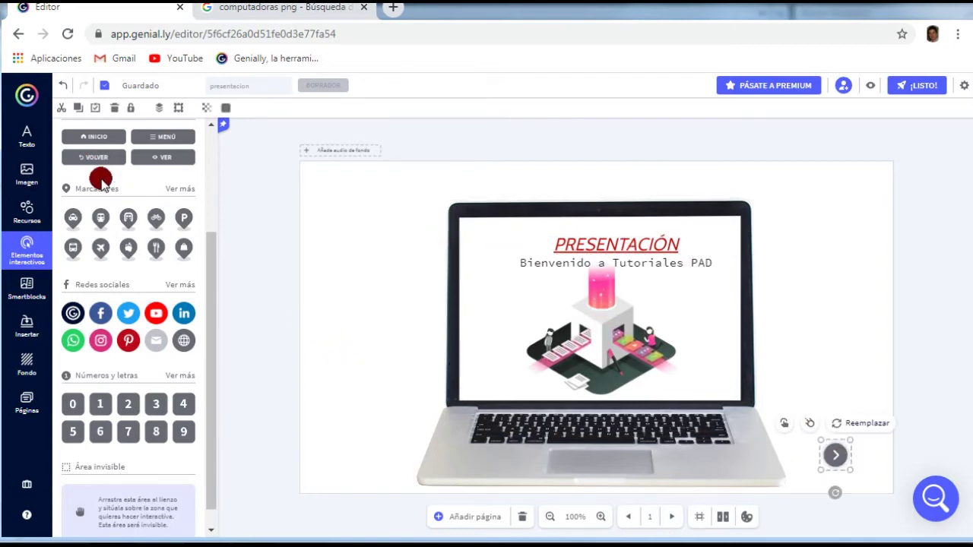
pyautogui.scroll(3, 114, 171)
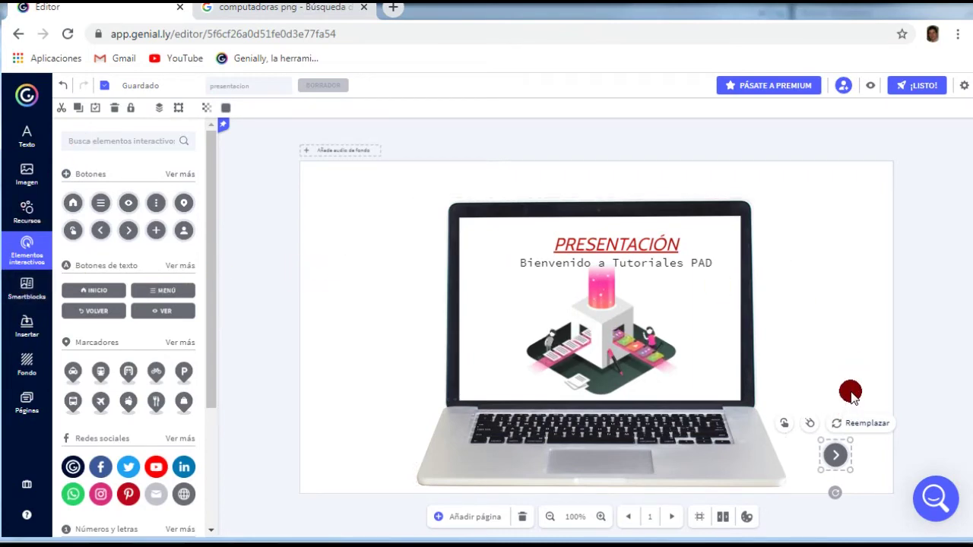
pyautogui.moveTo(836, 456)
pyautogui.mouseDown()
pyautogui.moveTo(836, 466)
pyautogui.moveTo(836, 455)
pyautogui.mouseUp()
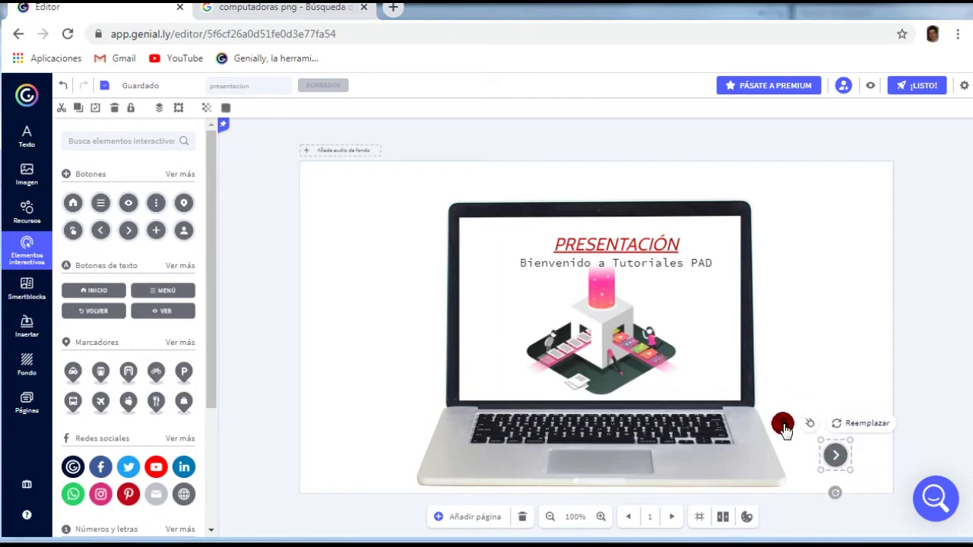
pyautogui.click(783, 424)
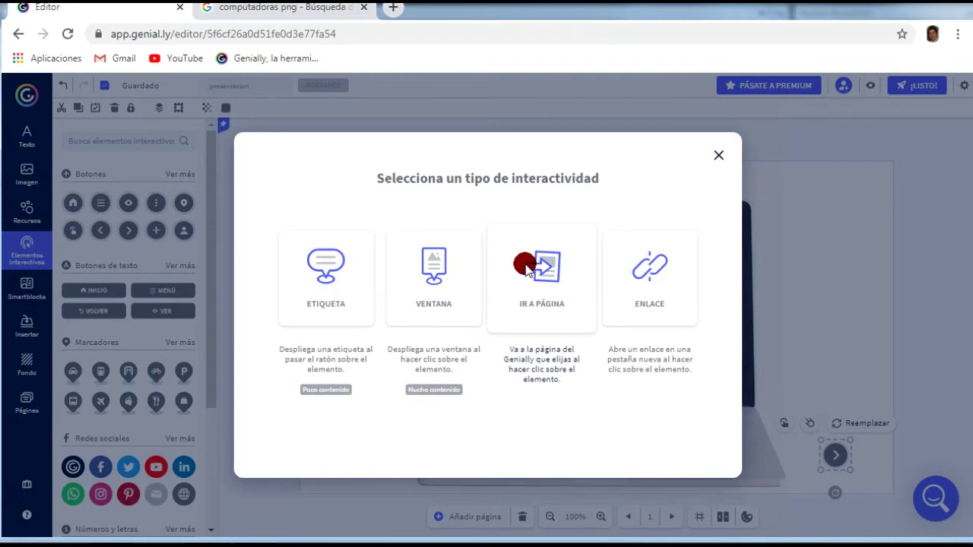
pyautogui.click(527, 269)
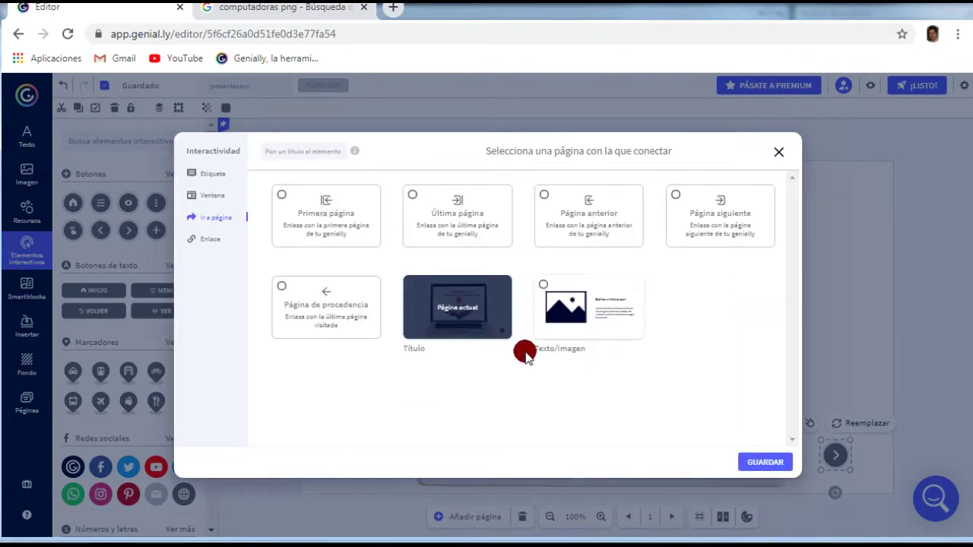
pyautogui.click(575, 319)
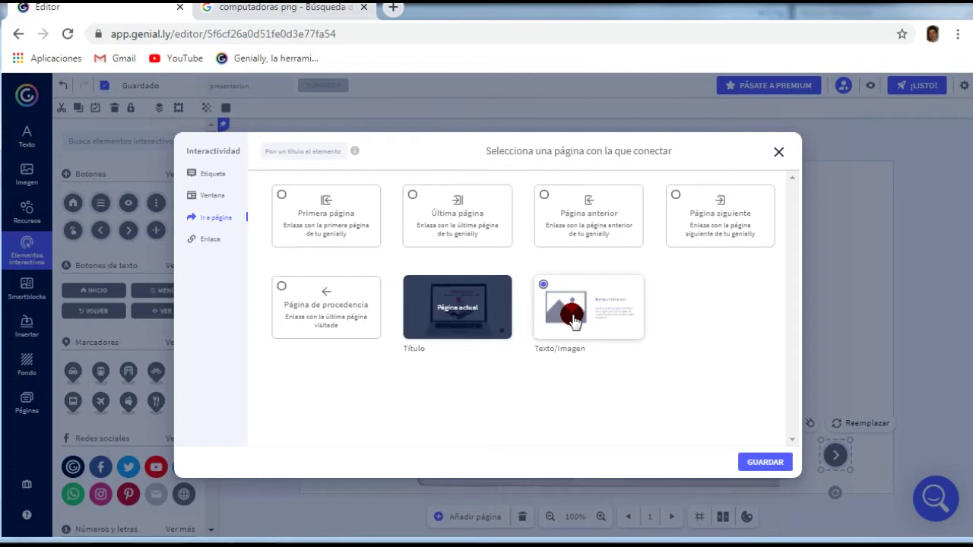
pyautogui.click(760, 464)
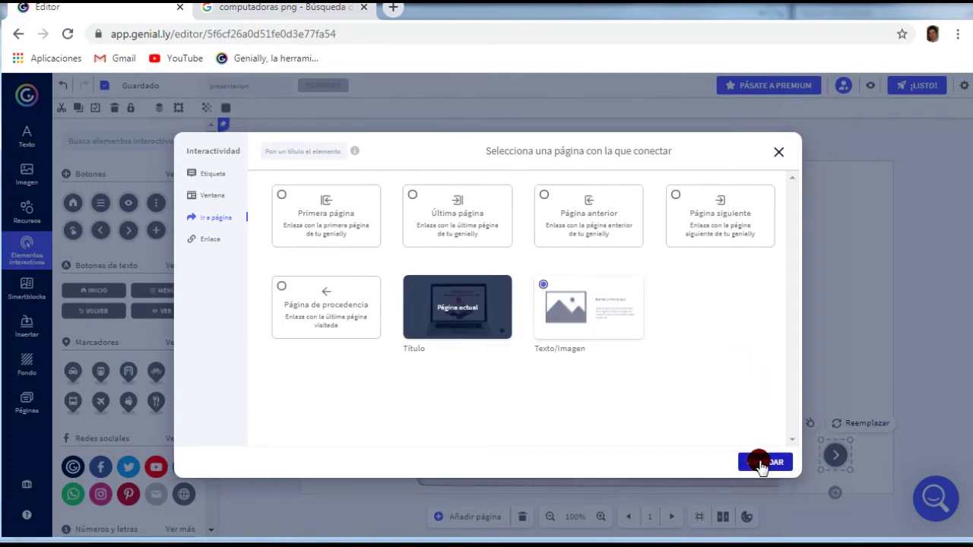
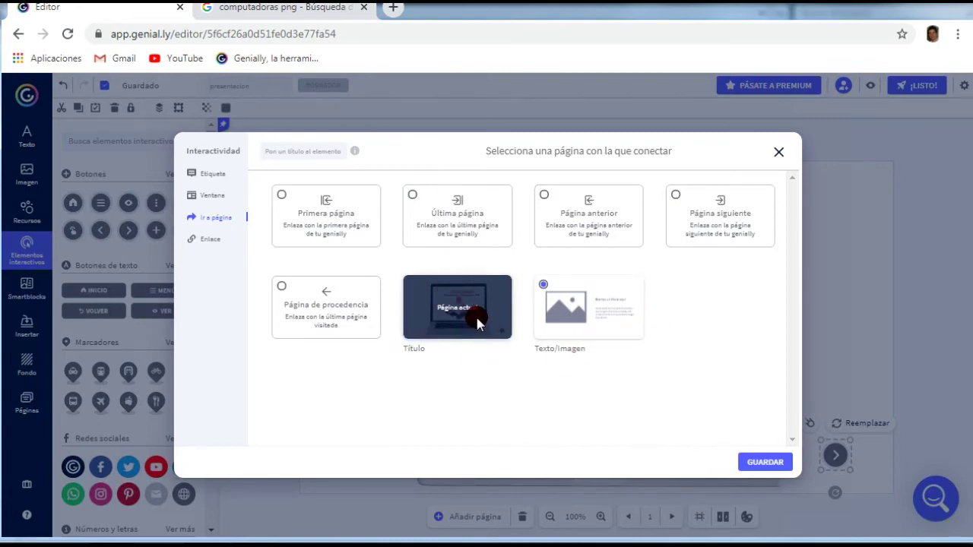
pyautogui.click(676, 199)
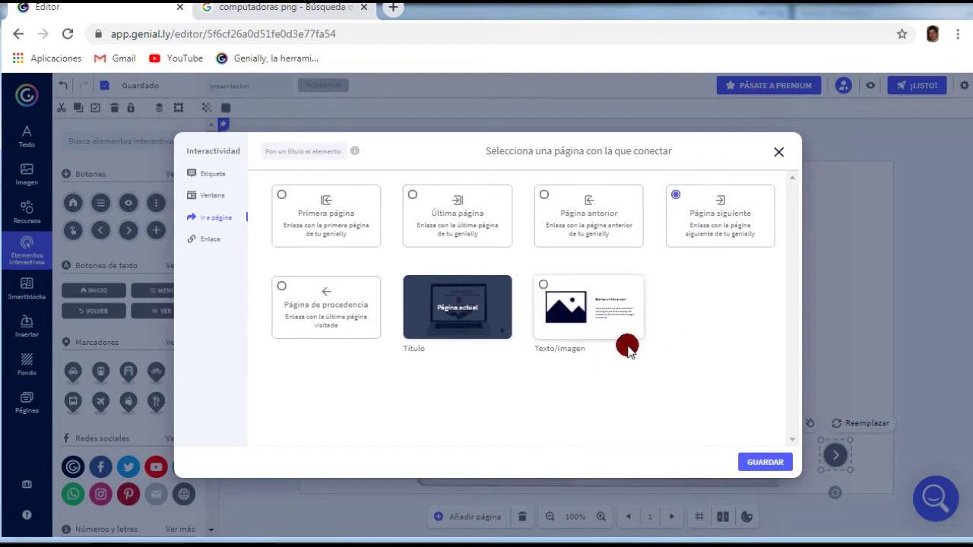
pyautogui.click(767, 462)
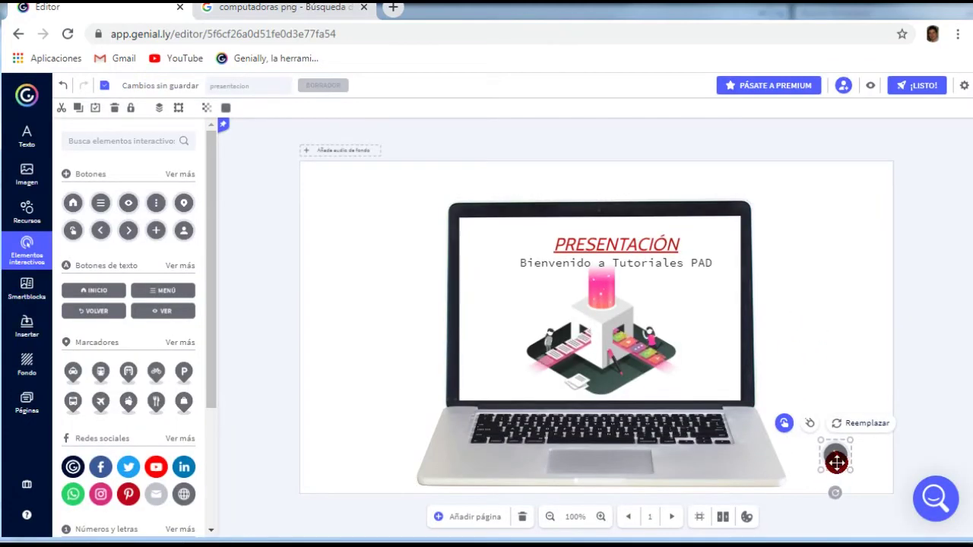
pyautogui.click(835, 456)
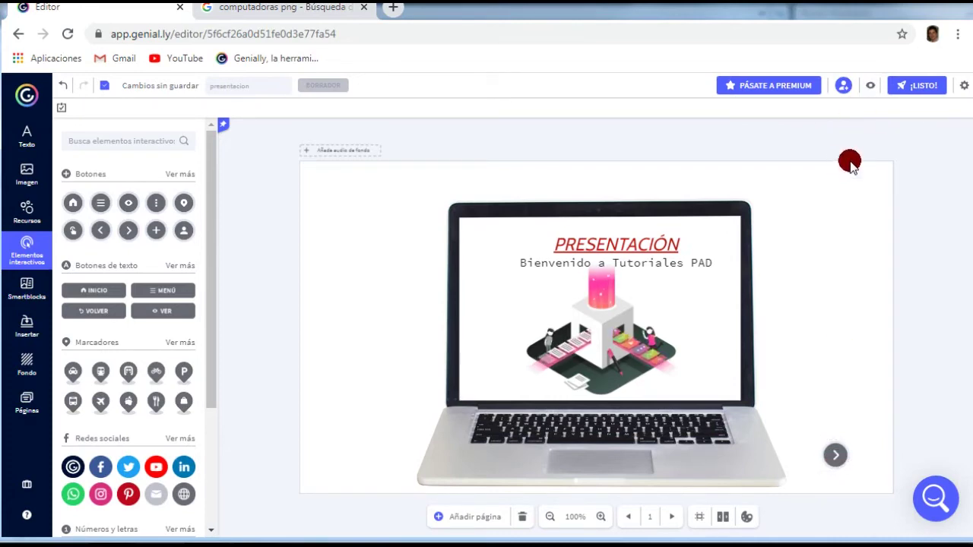
# Step: Preview the presentation, test the title page's right-arrow button, and go back to the title page
pyautogui.click(872, 87)
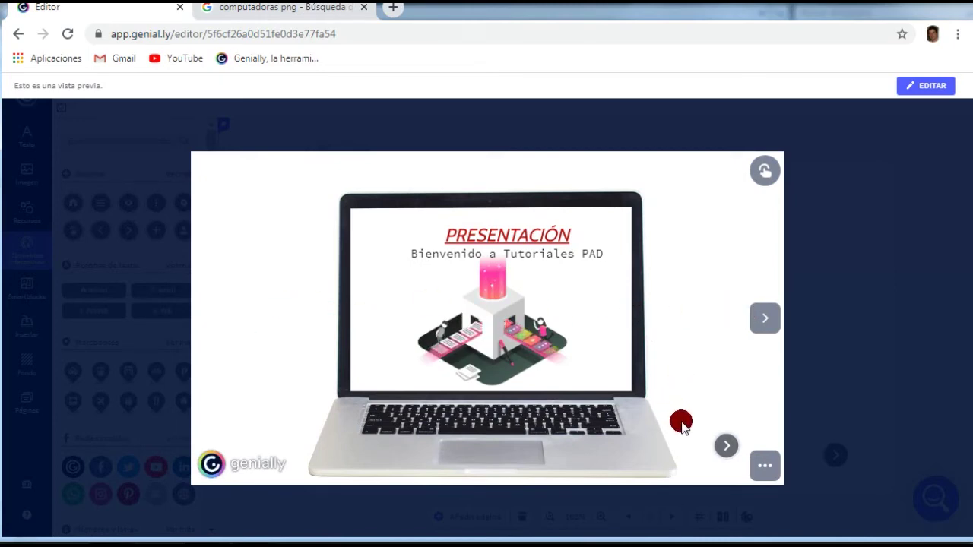
pyautogui.click(726, 450)
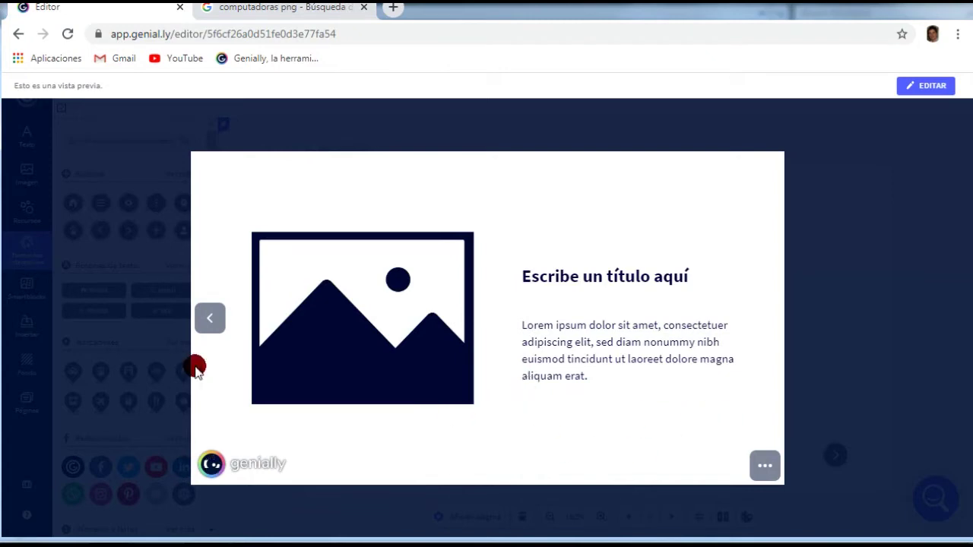
pyautogui.click(217, 320)
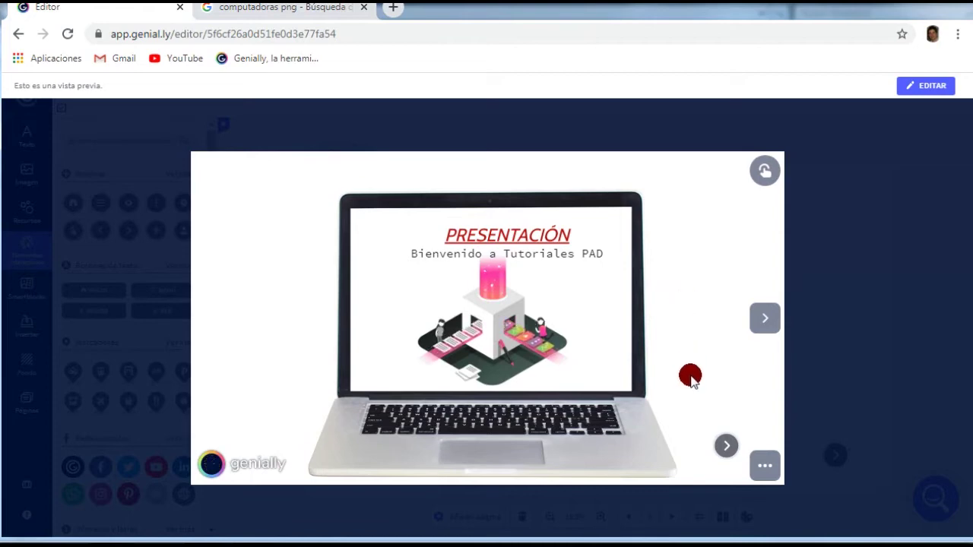
# Step: Try the preview's page-number field with 1, then use the page thumbnails to go to page 2
pyautogui.click(765, 472)
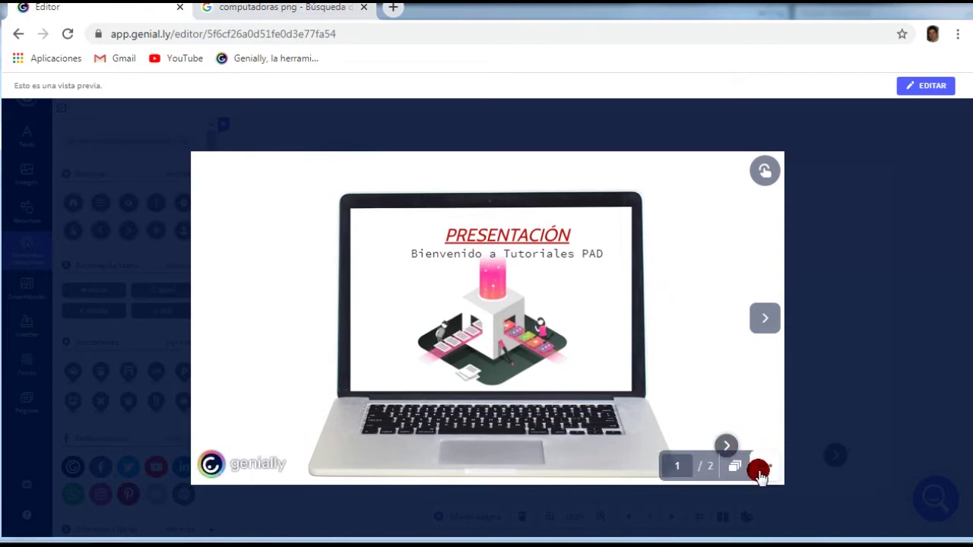
pyautogui.click(684, 468)
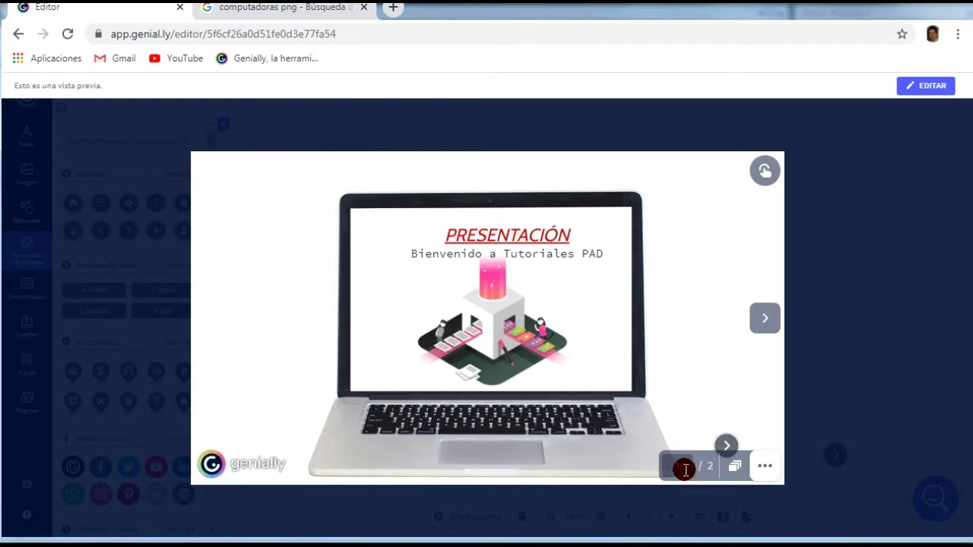
pyautogui.write('1')
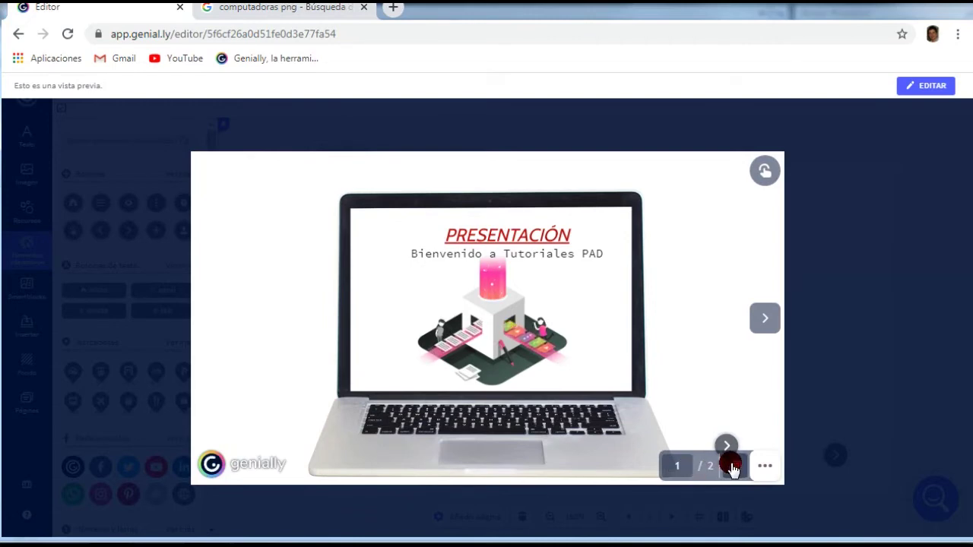
pyautogui.click(733, 467)
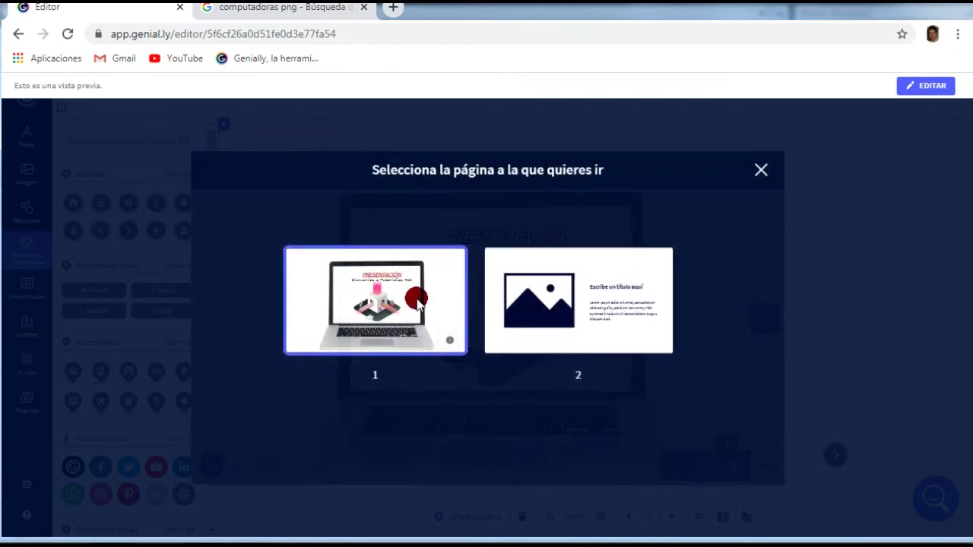
pyautogui.click(417, 301)
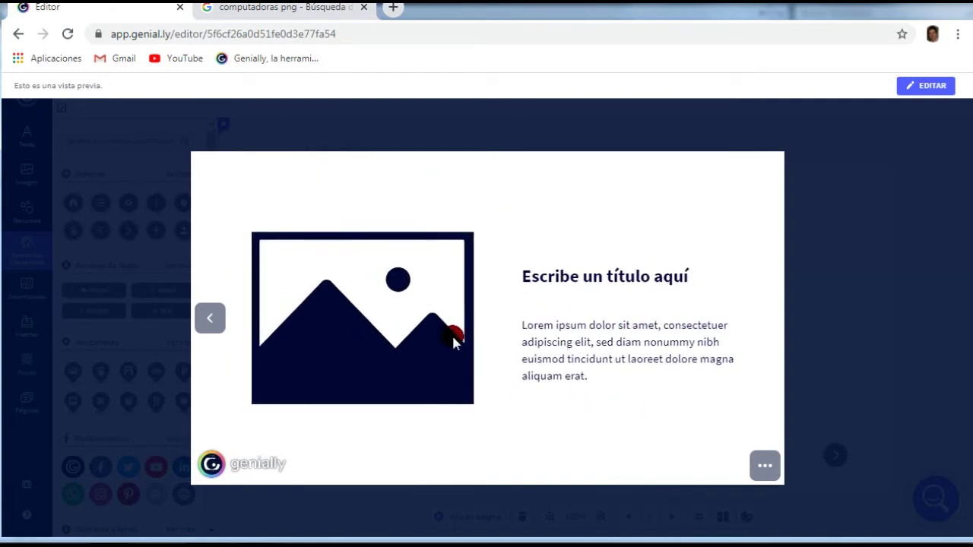
# Step: Return to page 1 through the preview's page thumbnails and highlight the interactive elements on it
pyautogui.click(765, 465)
pyautogui.click(732, 465)
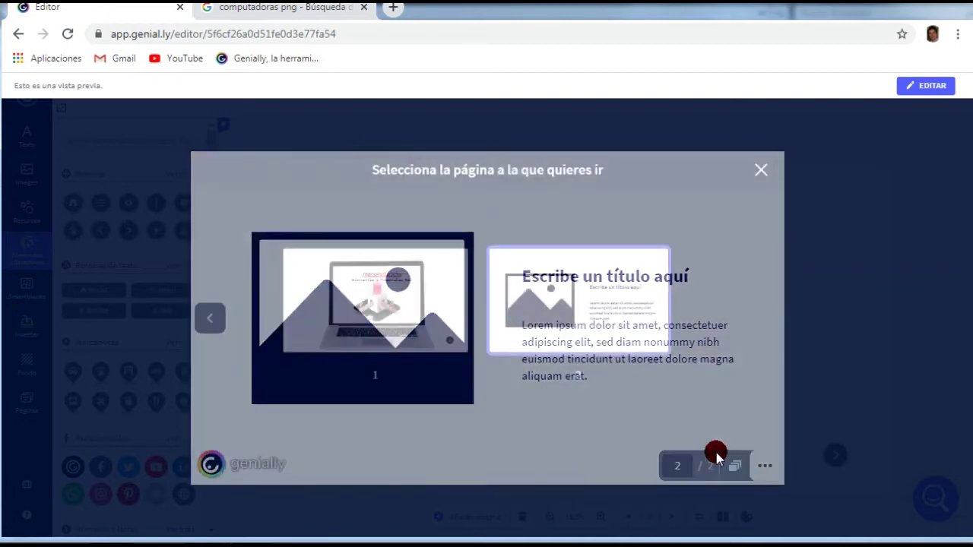
pyautogui.click(406, 303)
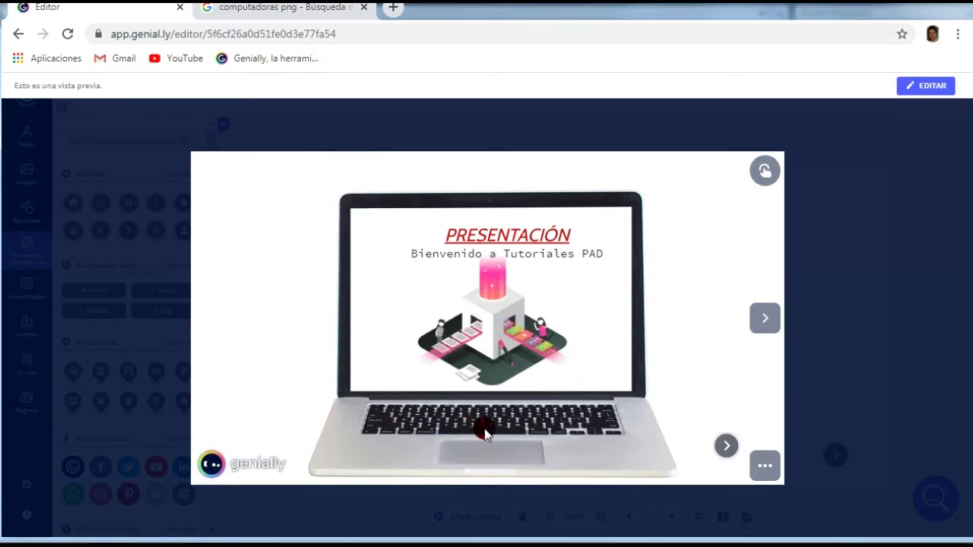
pyautogui.click(765, 171)
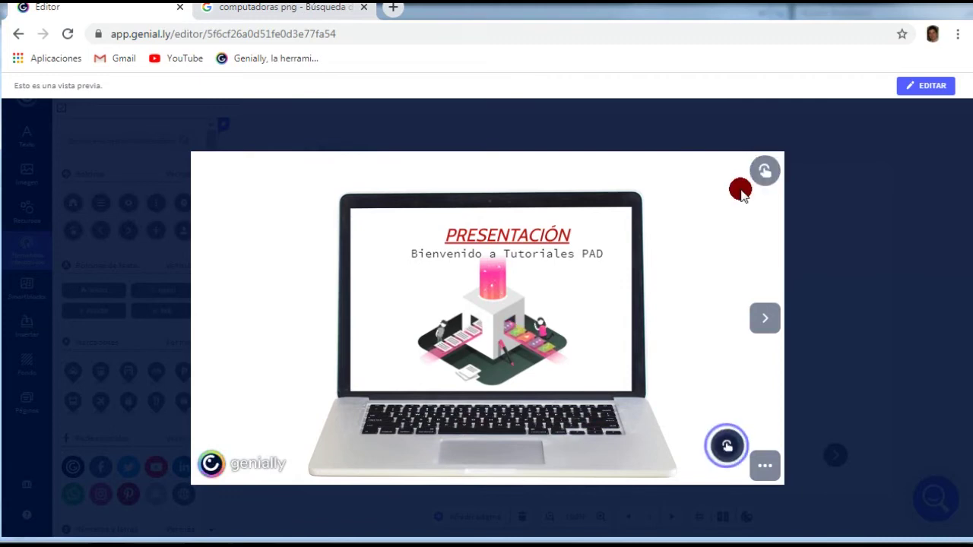
# Step: Test the title page's highlighted arrow button in the preview and return to editing the presentation
pyautogui.click(727, 451)
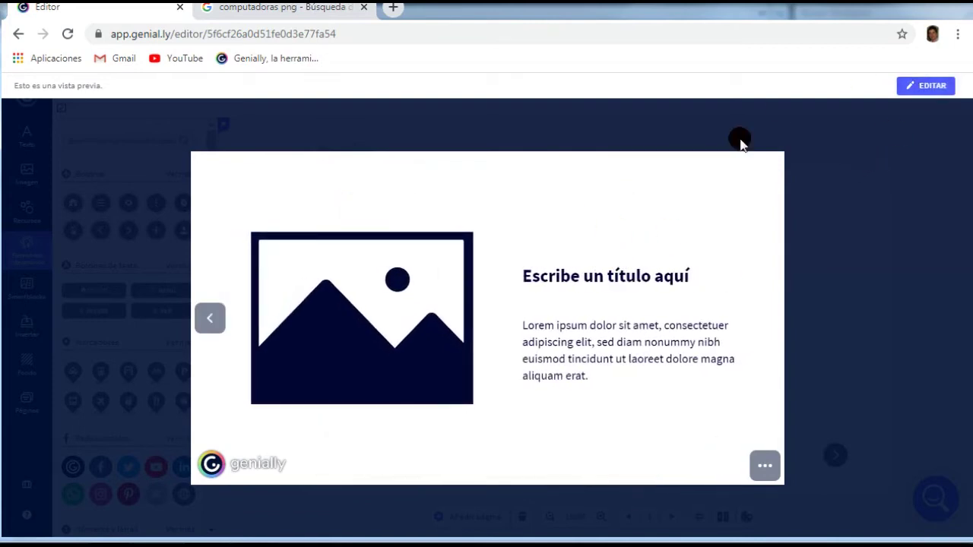
pyautogui.click(919, 86)
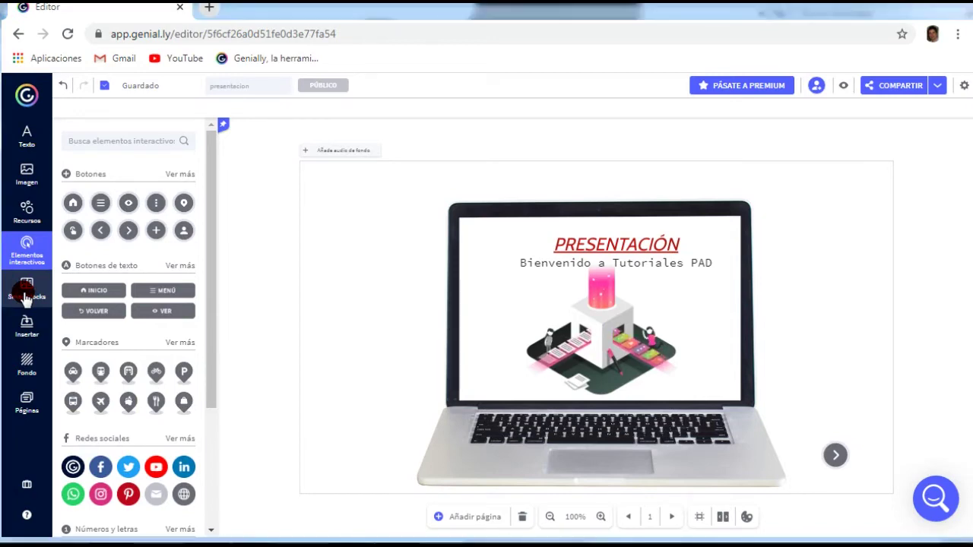
# Step: Look through the Smartblocks collection of data, table and chart designs
pyautogui.click(25, 296)
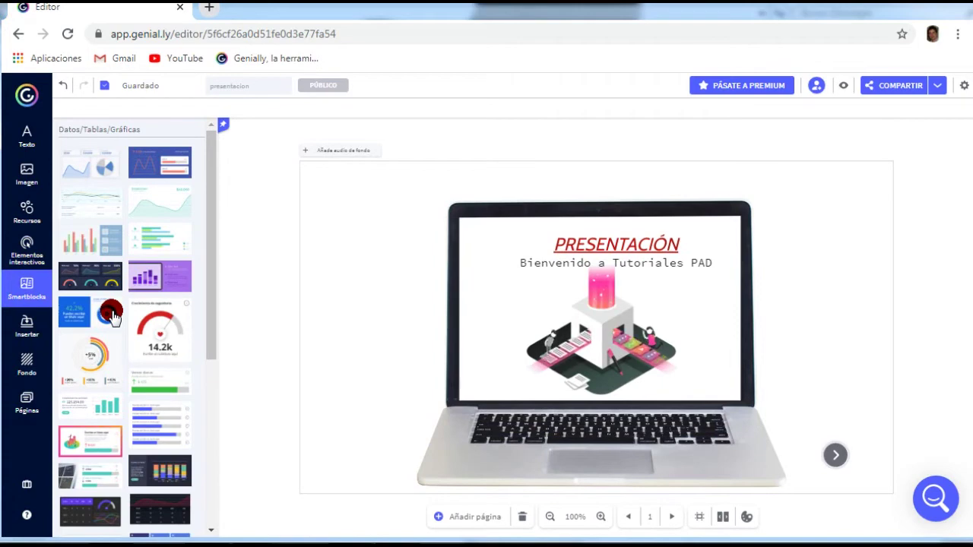
pyautogui.scroll(-4, 129, 334)
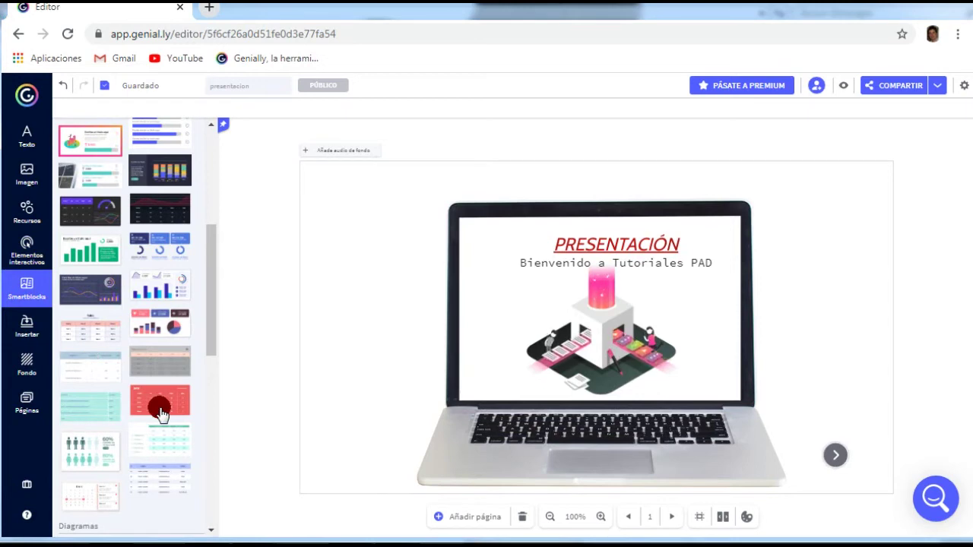
pyautogui.moveTo(206, 345); pyautogui.dragTo(211, 304)
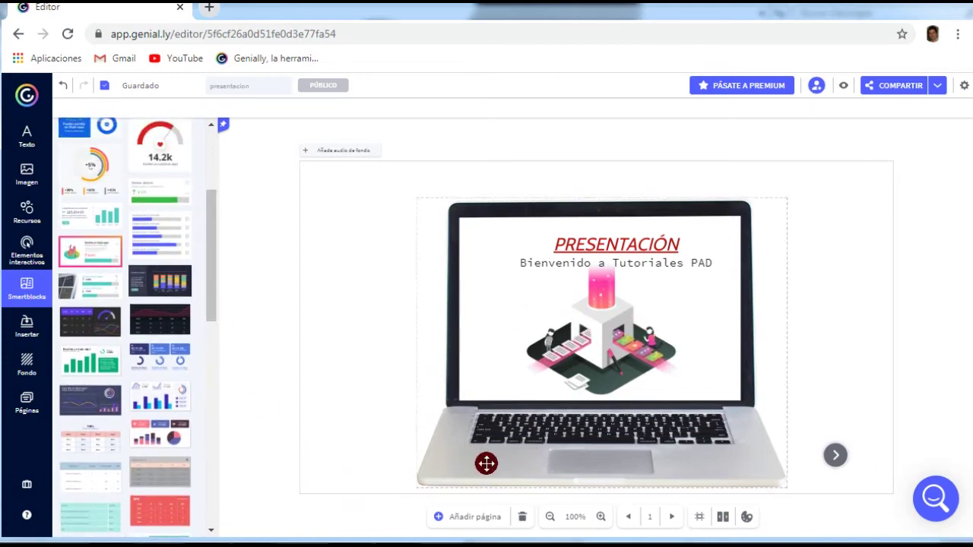
# Step: Start adding a page and select the Texto/Imagen layout from the template's pages
pyautogui.click(449, 520)
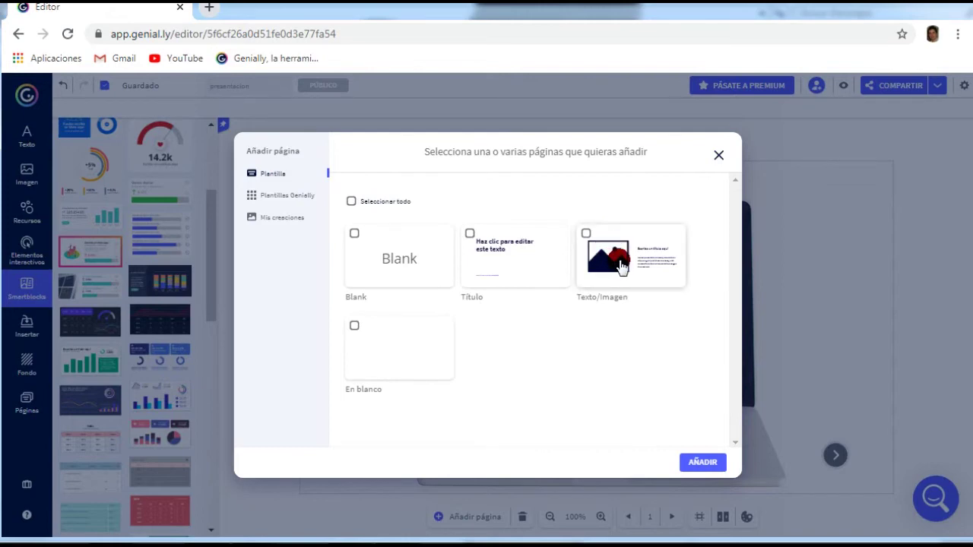
pyautogui.click(622, 260)
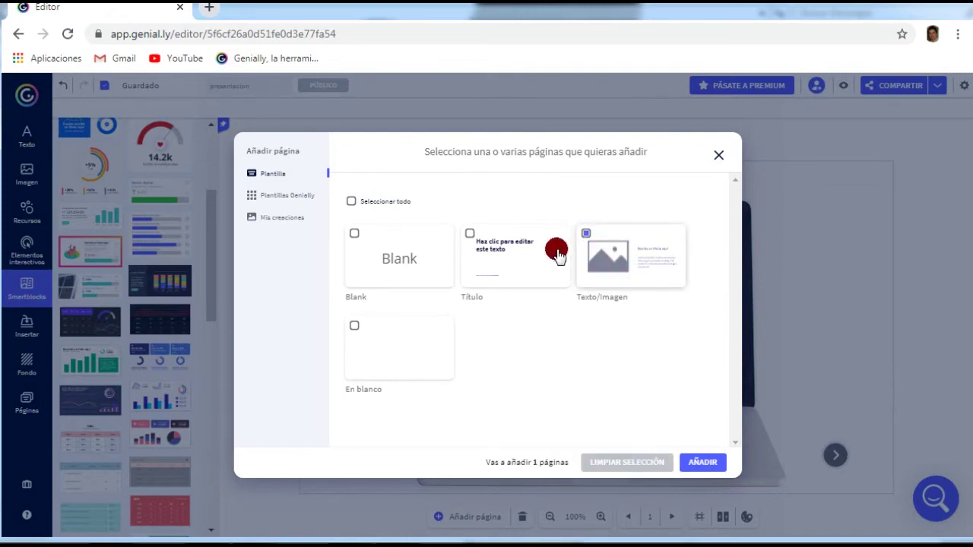
# Step: Browse the presentation designs offered among the Genially templates for adding a page
pyautogui.click(375, 276)
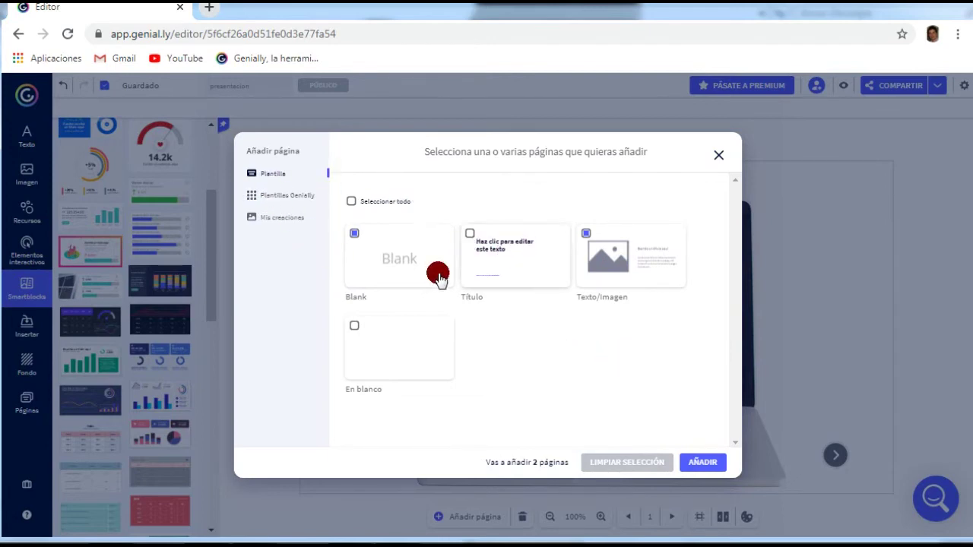
pyautogui.click(254, 196)
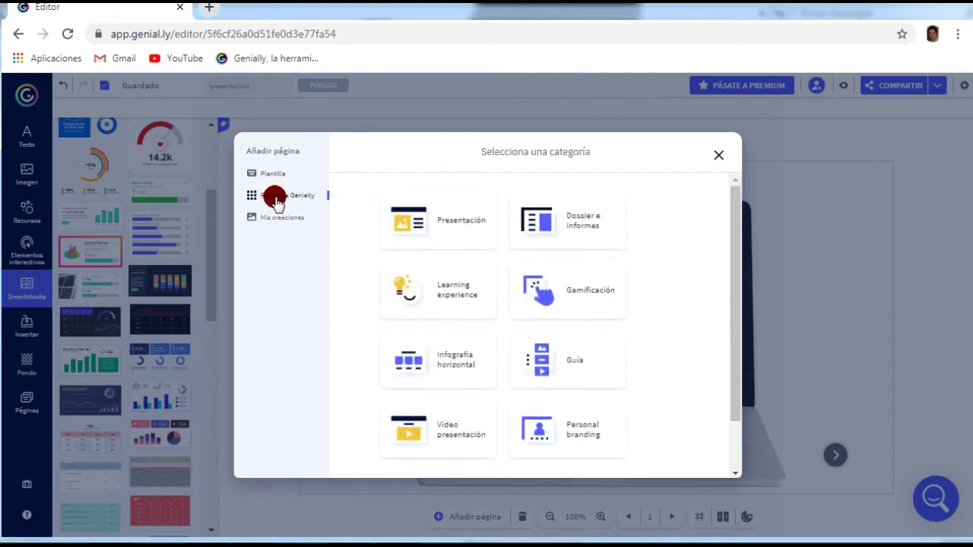
pyautogui.click(447, 235)
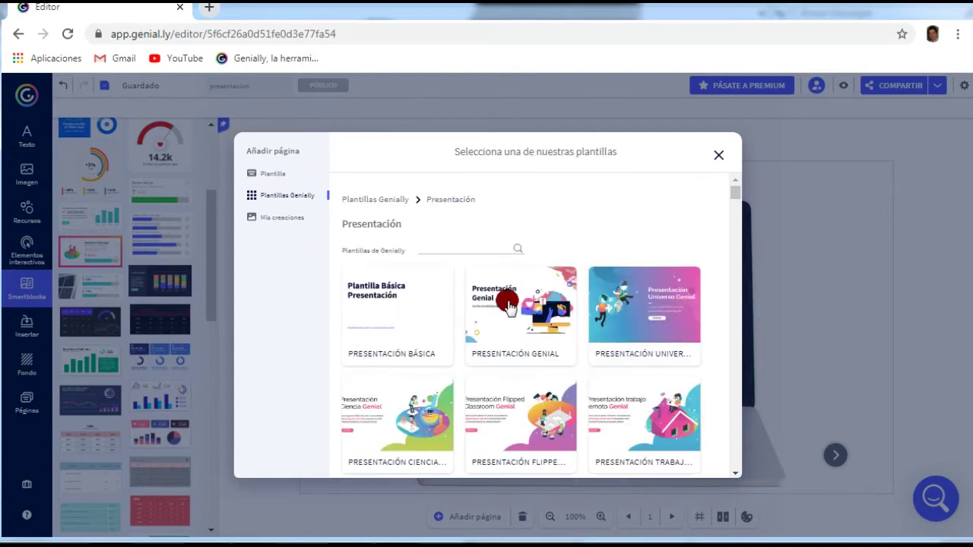
pyautogui.scroll(-1, 402, 324)
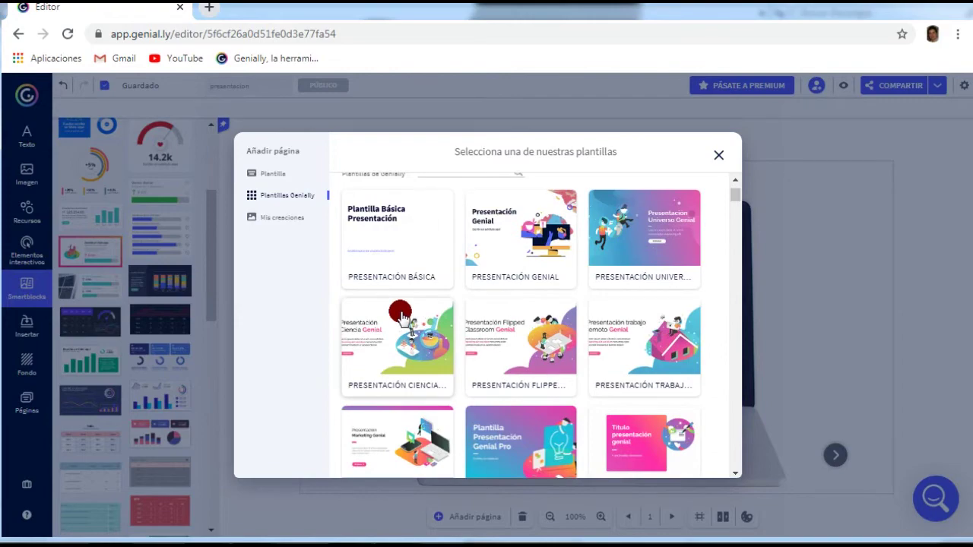
pyautogui.scroll(-2, 401, 314)
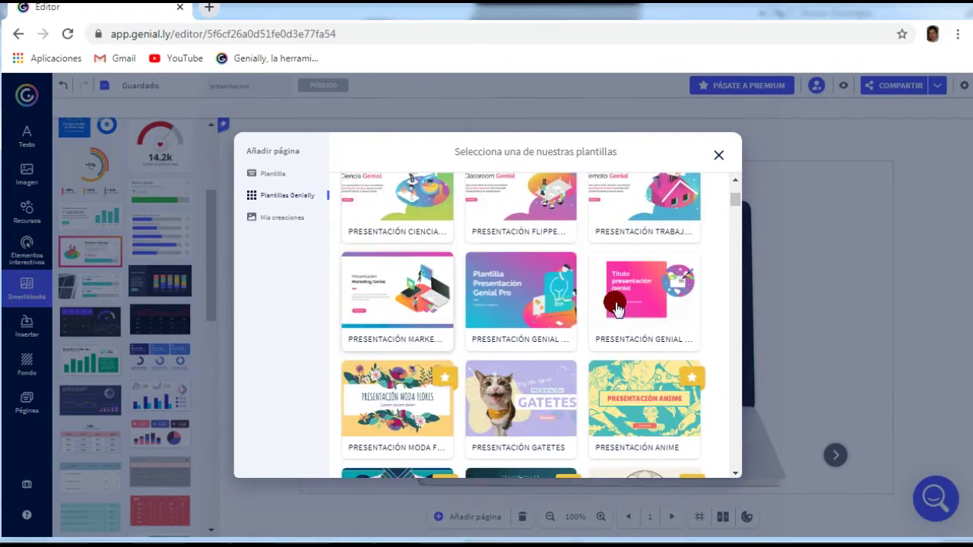
pyautogui.scroll(-1, 481, 324)
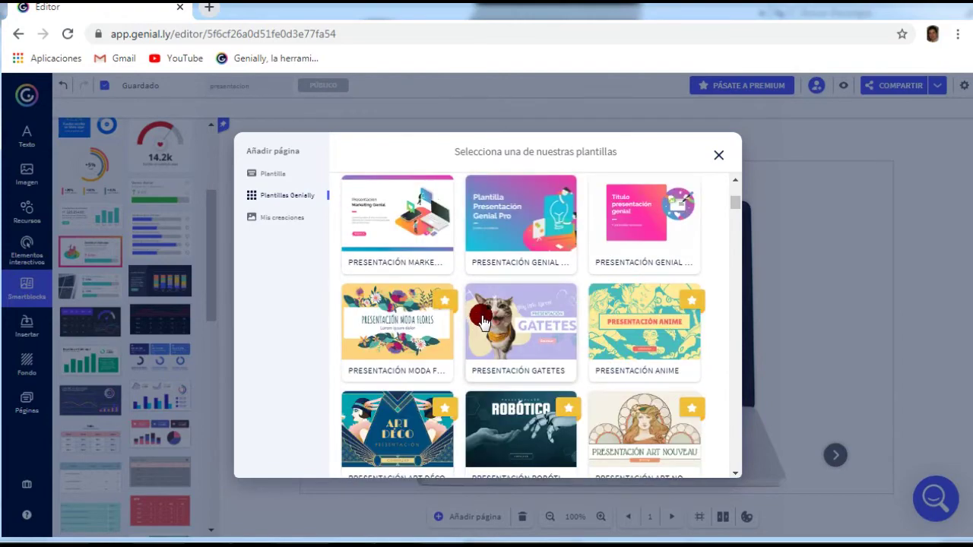
pyautogui.scroll(2, 482, 320)
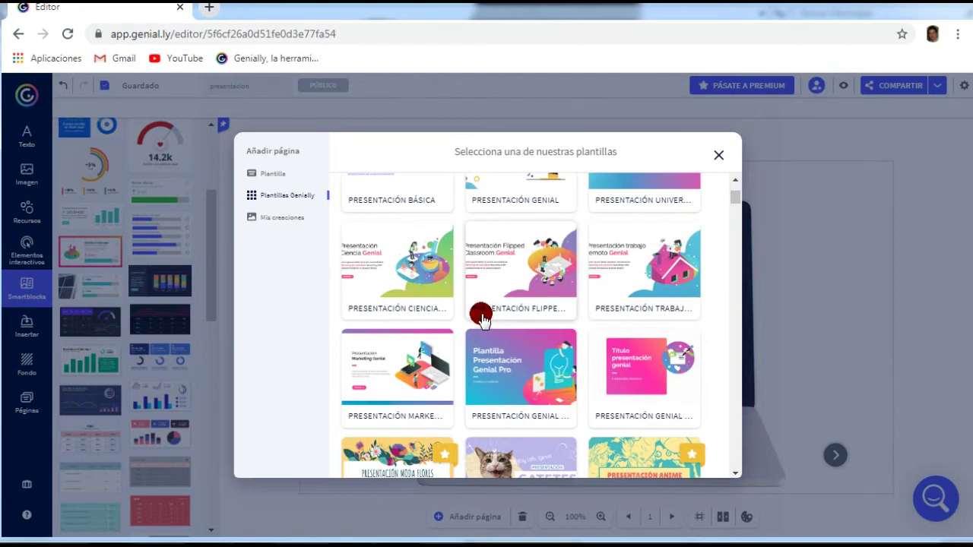
pyautogui.scroll(1, 481, 318)
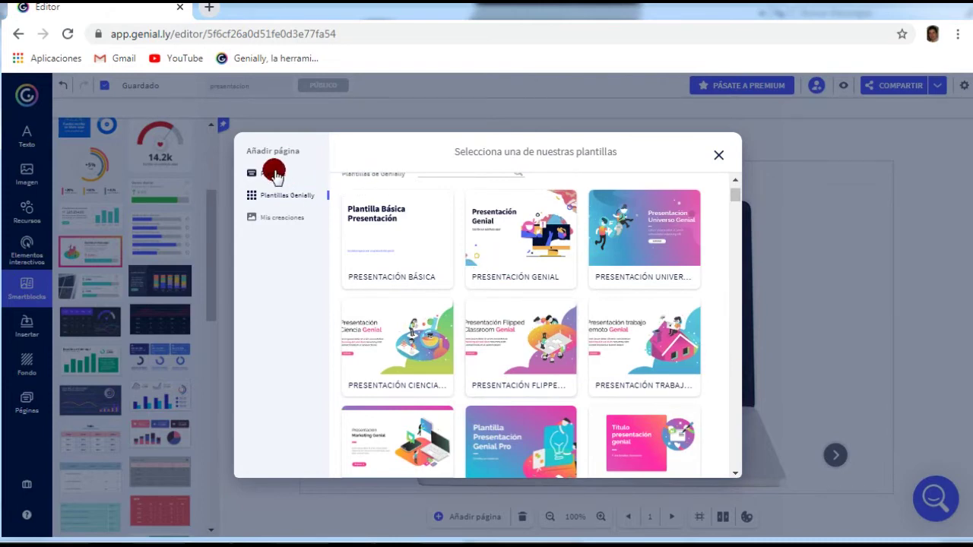
# Step: Add a new page using the Texto/Imagen layout of the current template
pyautogui.click(276, 174)
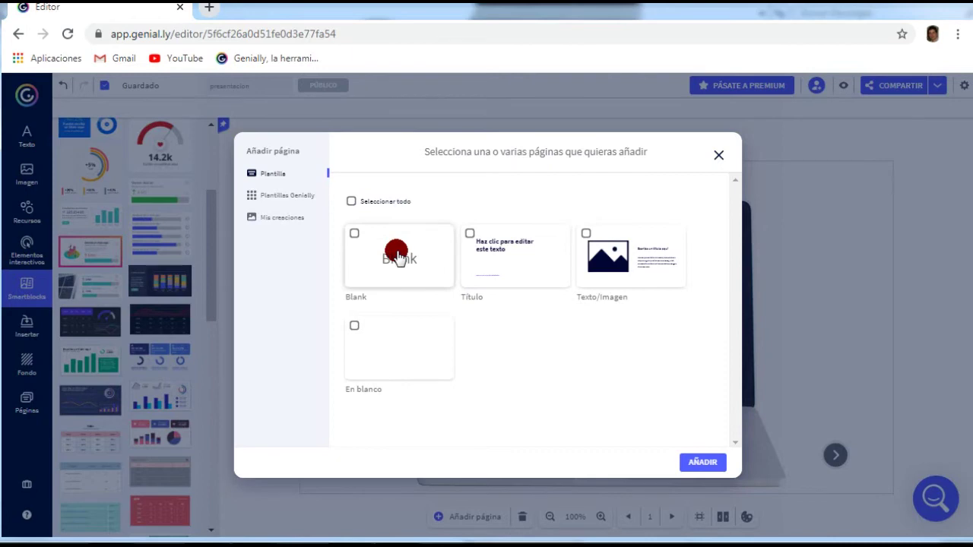
pyautogui.click(605, 266)
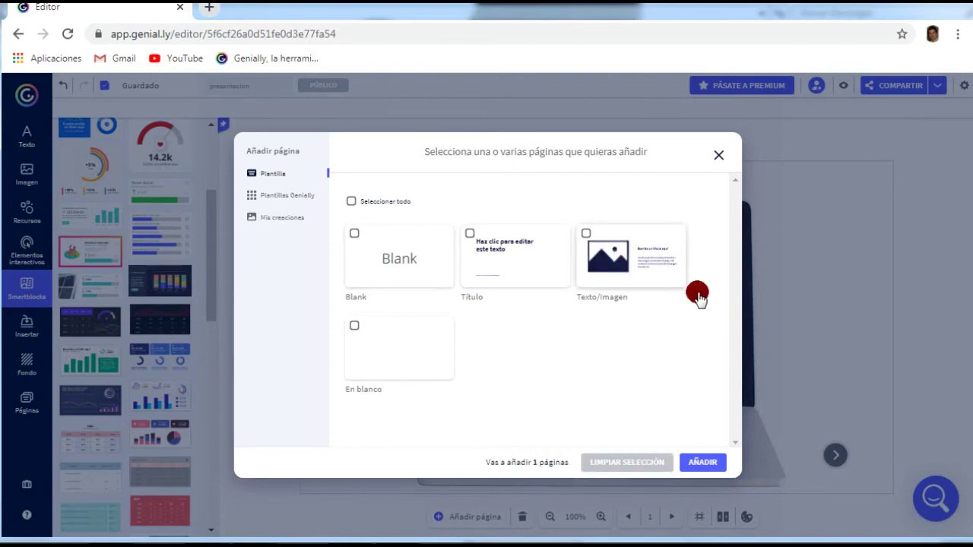
pyautogui.press('Return')
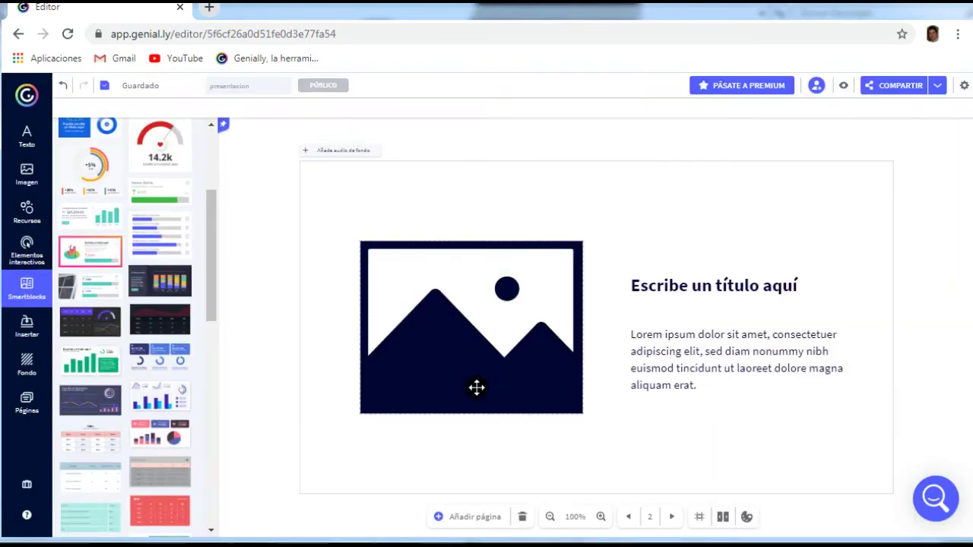
# Step: Delete the placeholder image on the new page and put the smartblock with five blue progress bars in its place
pyautogui.click(459, 319)
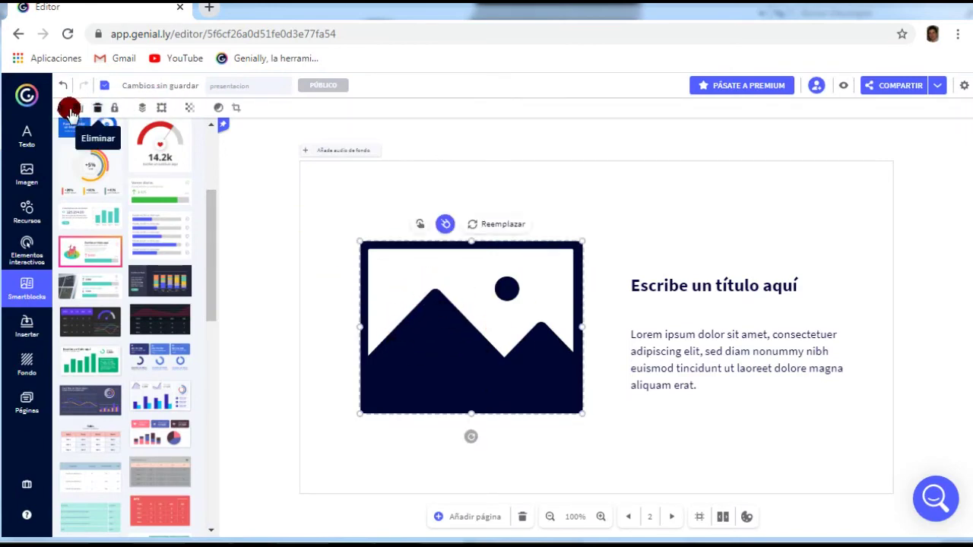
pyautogui.click(97, 107)
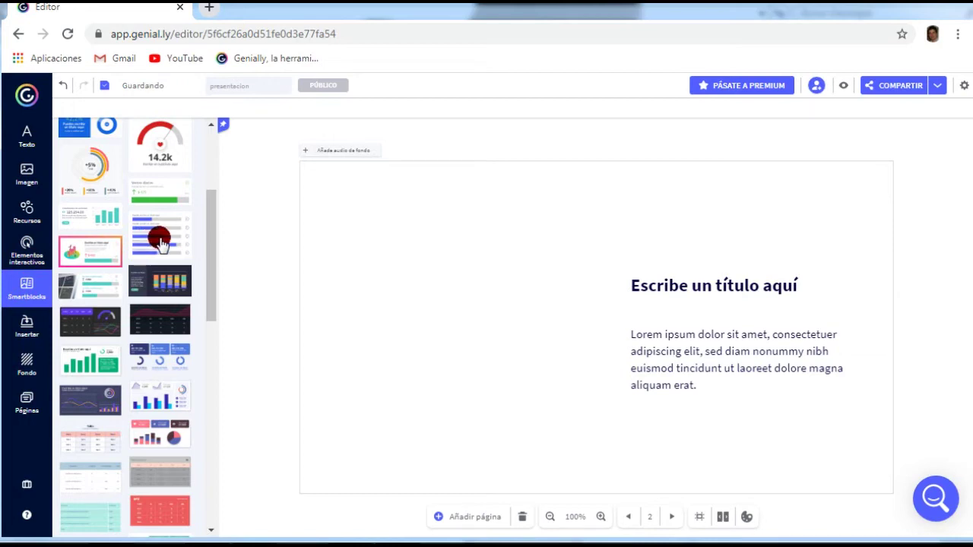
pyautogui.click(160, 242)
pyautogui.moveTo(501, 235); pyautogui.dragTo(398, 244)
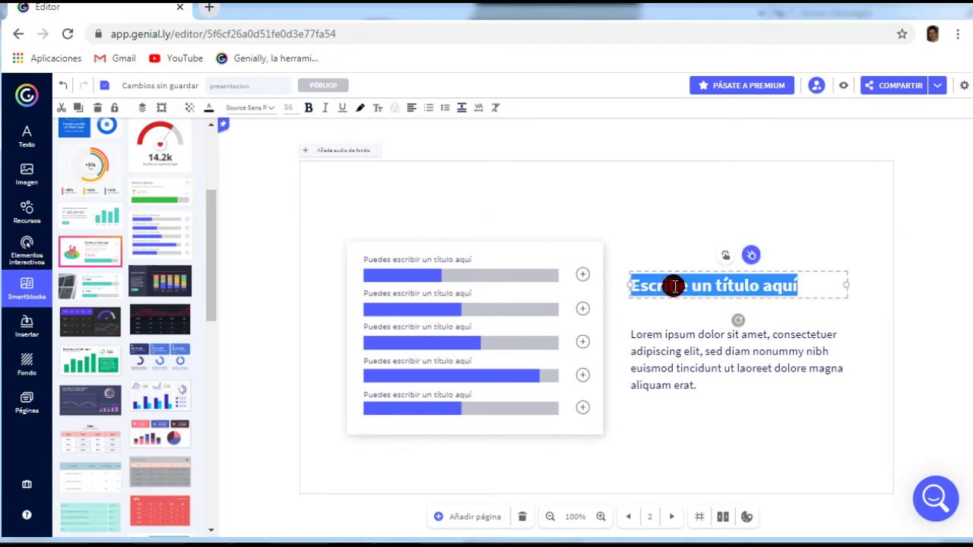
# Step: Replace the page's title text with "DATOS SOBRE HERRAMIENTAS UTILIZADAS EN CLASES VIRTUALES"
pyautogui.write('DATOS SOBRE')
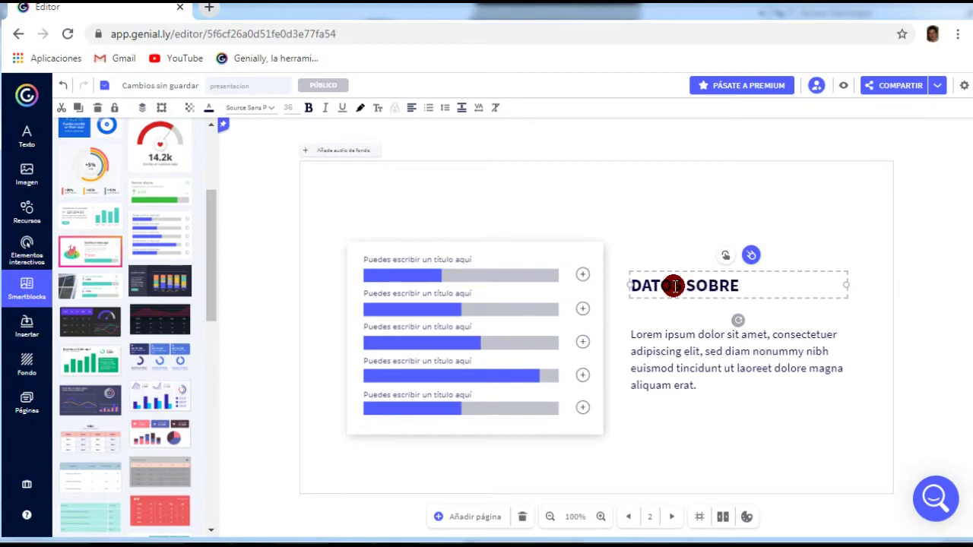
pyautogui.write(' HERRAMIENTAS U')
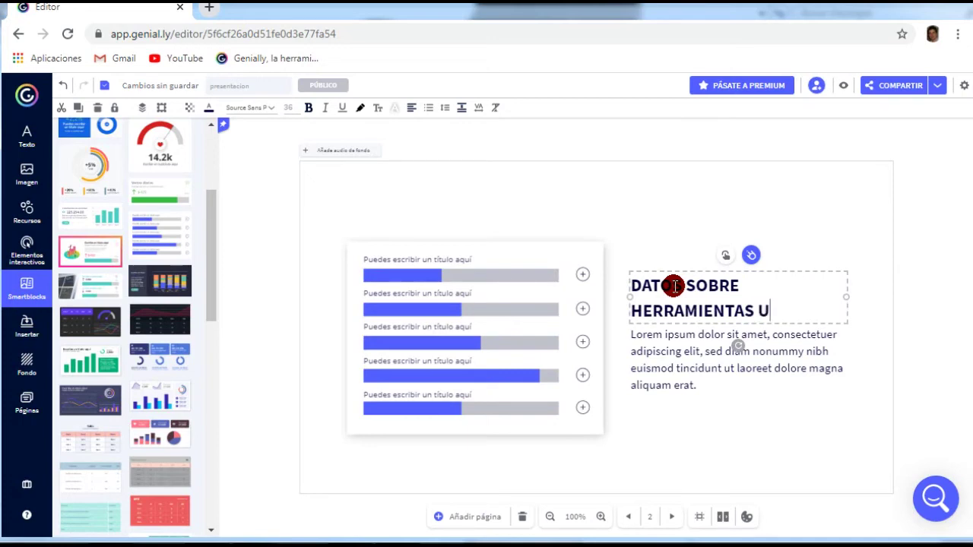
pyautogui.write('TILIZAD')
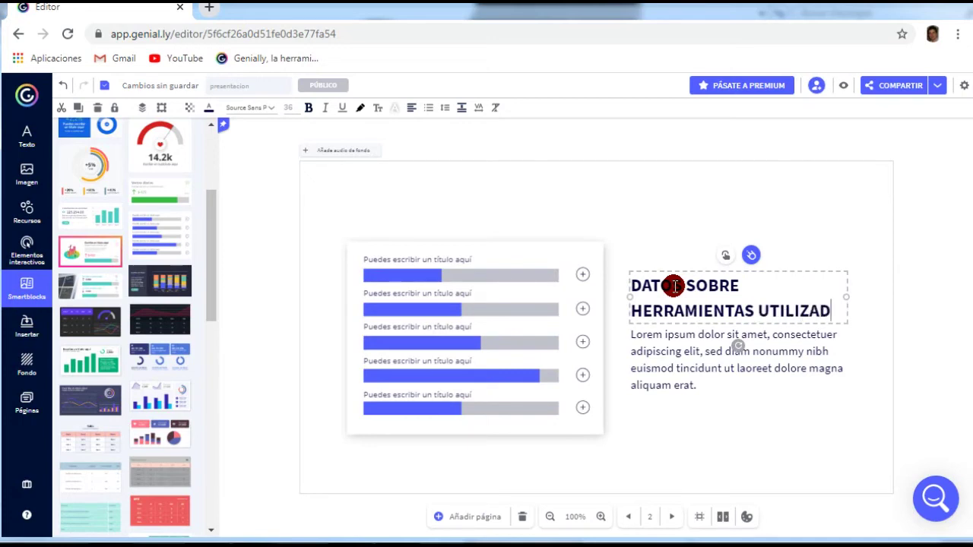
pyautogui.write('AS EN CLASES VIRTUALES')
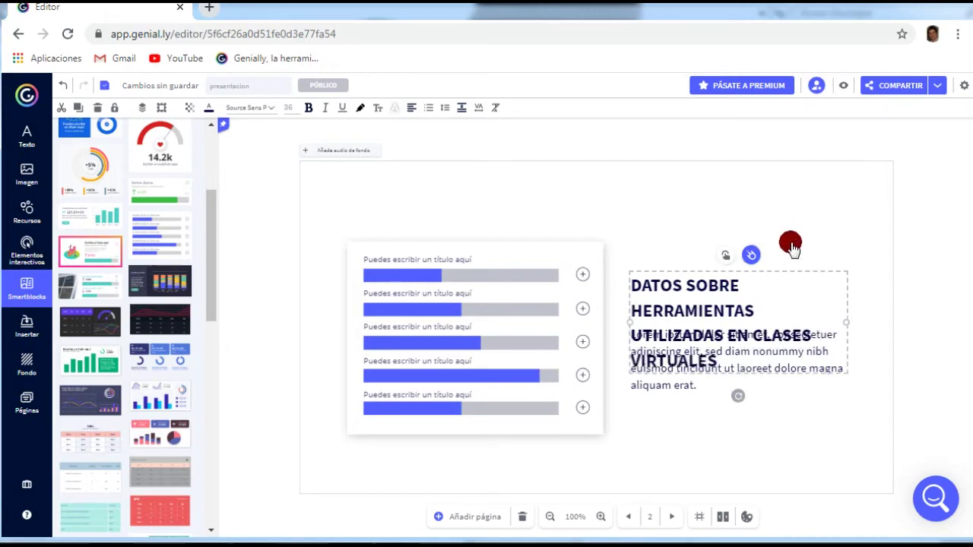
# Step: Move the title above the progress-bar block and widen its text box on both sides so it fits on two lines
pyautogui.moveTo(791, 274); pyautogui.dragTo(658, 183)
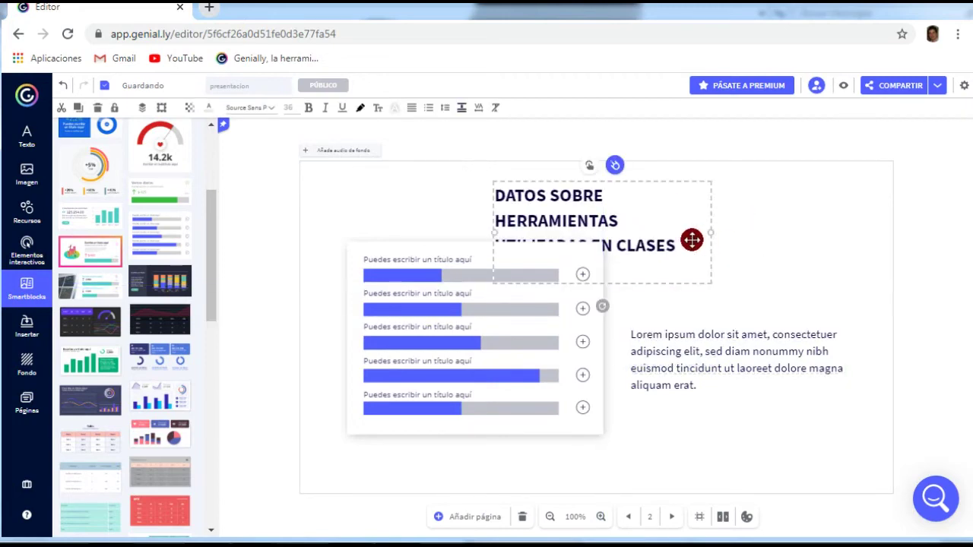
pyautogui.moveTo(709, 239); pyautogui.dragTo(817, 232)
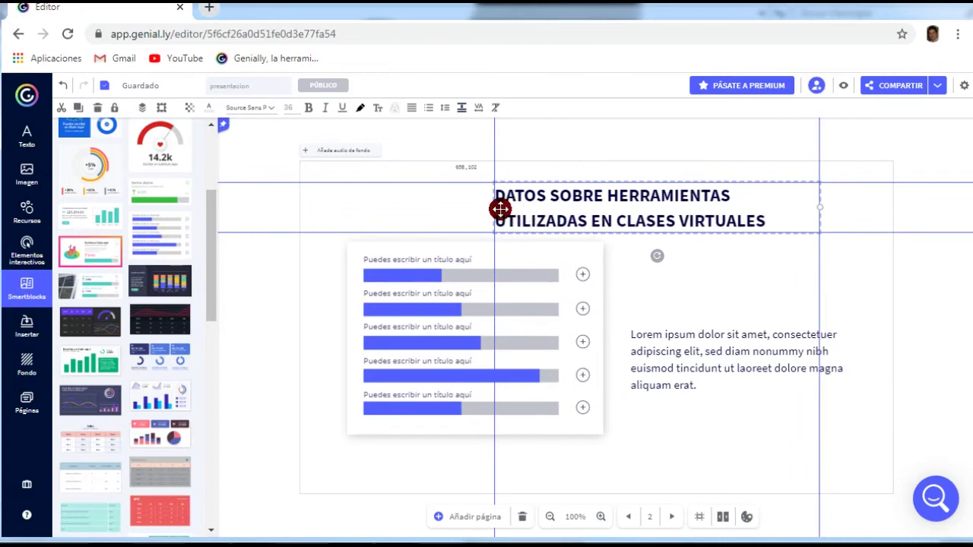
pyautogui.moveTo(494, 208); pyautogui.dragTo(350, 213)
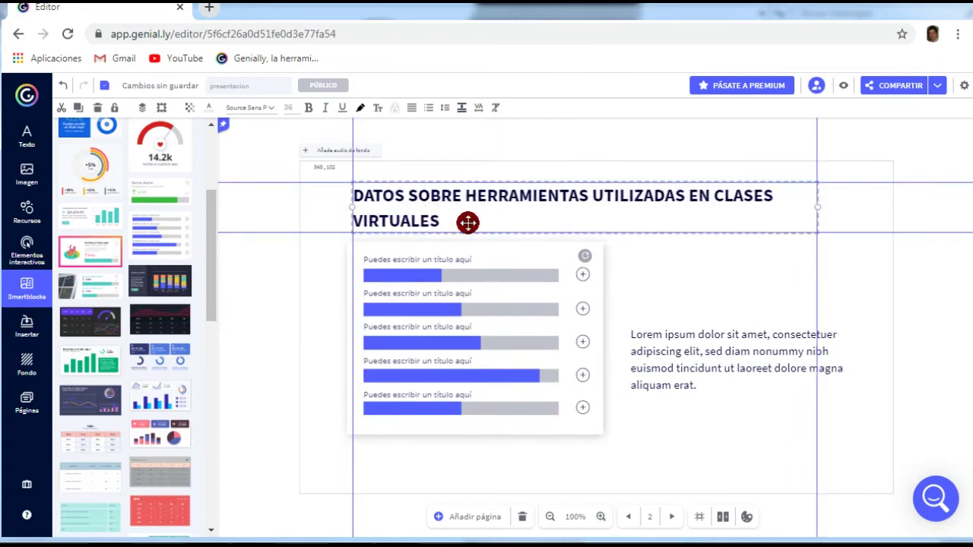
# Step: Break the title into two lines after "UTILIZADAS" and center its text
pyautogui.click(593, 195)
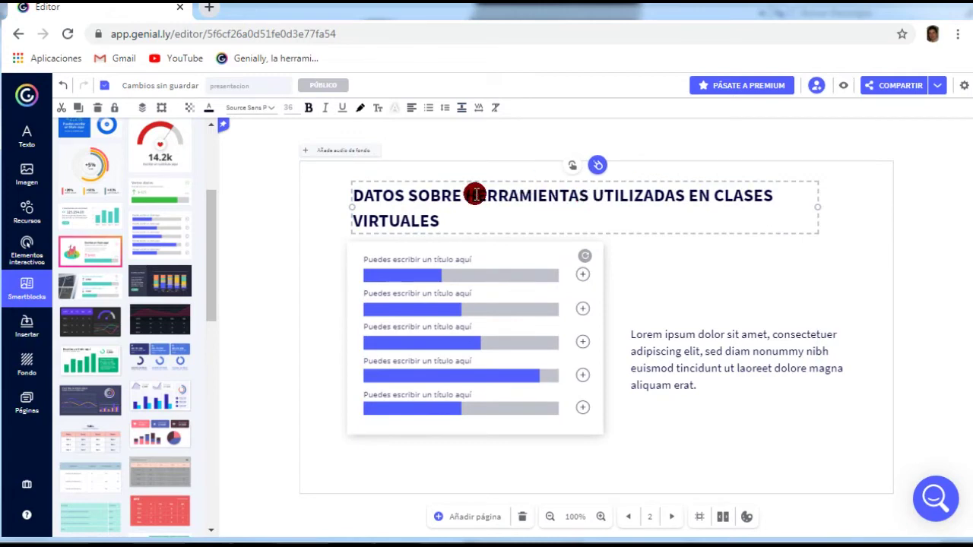
pyautogui.click(683, 196)
pyautogui.press('Return')
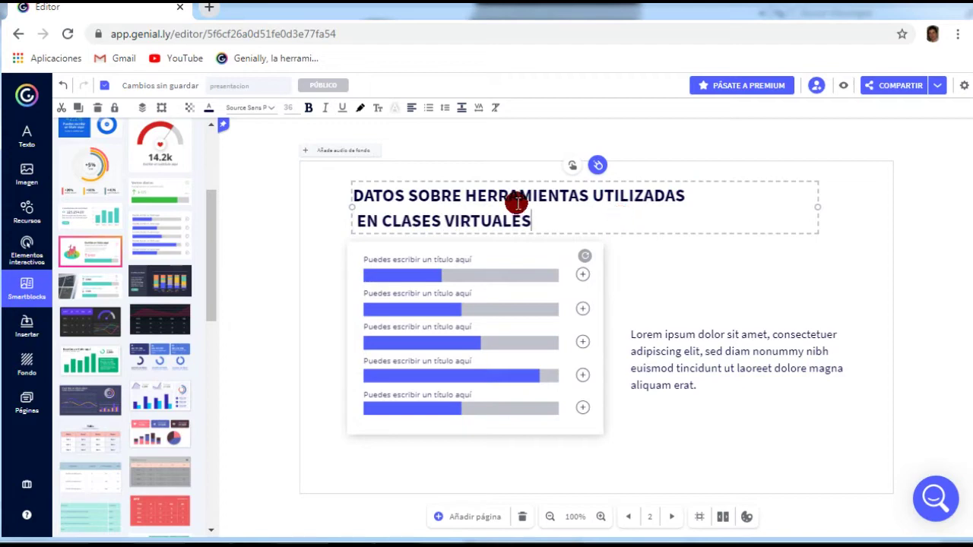
pyautogui.click(411, 108)
pyautogui.click(451, 134)
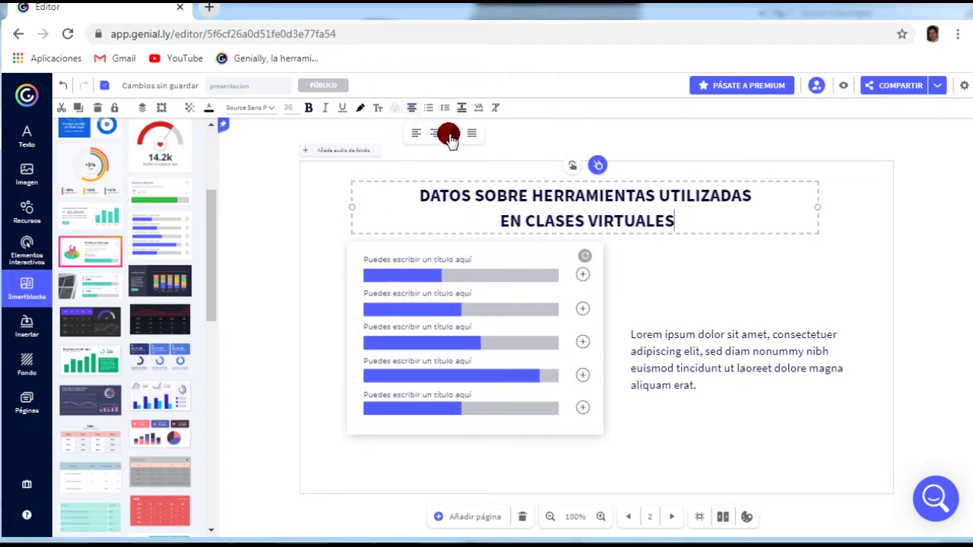
pyautogui.click(459, 217)
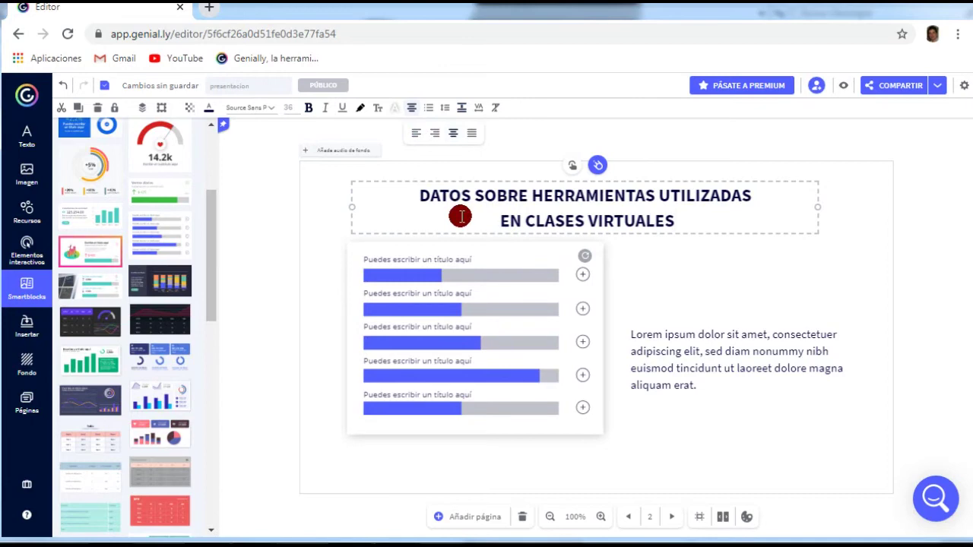
# Step: Shift the white background card of the progress-bar block slightly down and to the left, clear of the title
pyautogui.click(317, 201)
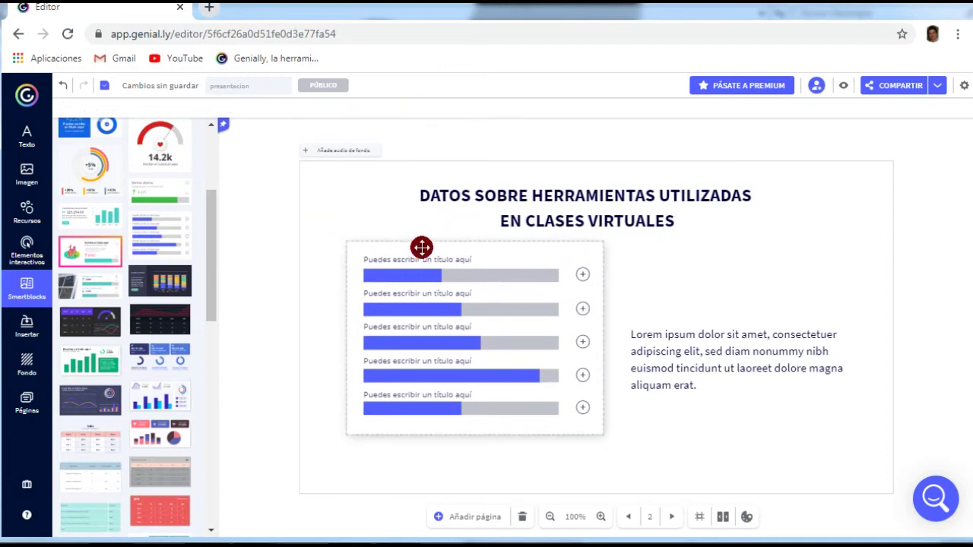
pyautogui.moveTo(418, 258); pyautogui.dragTo(413, 264)
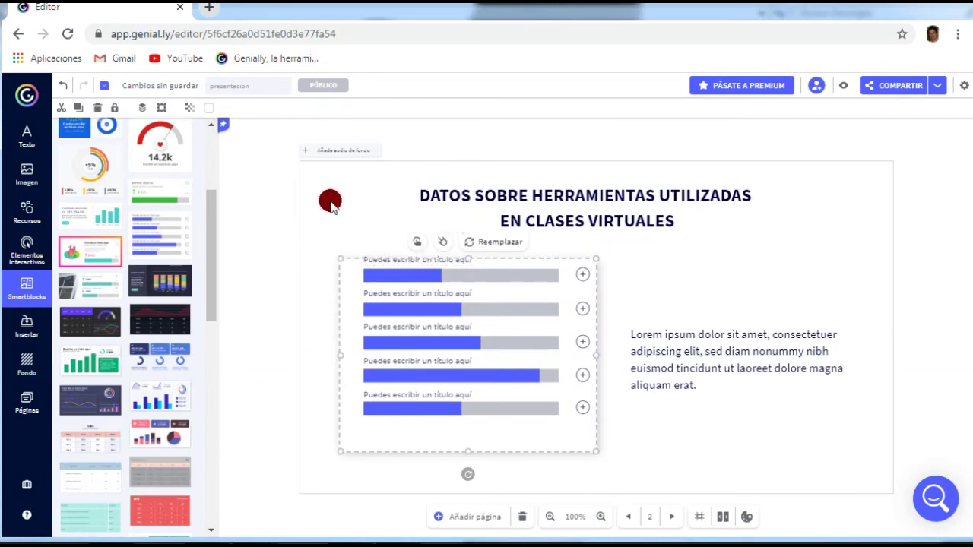
pyautogui.click(240, 199)
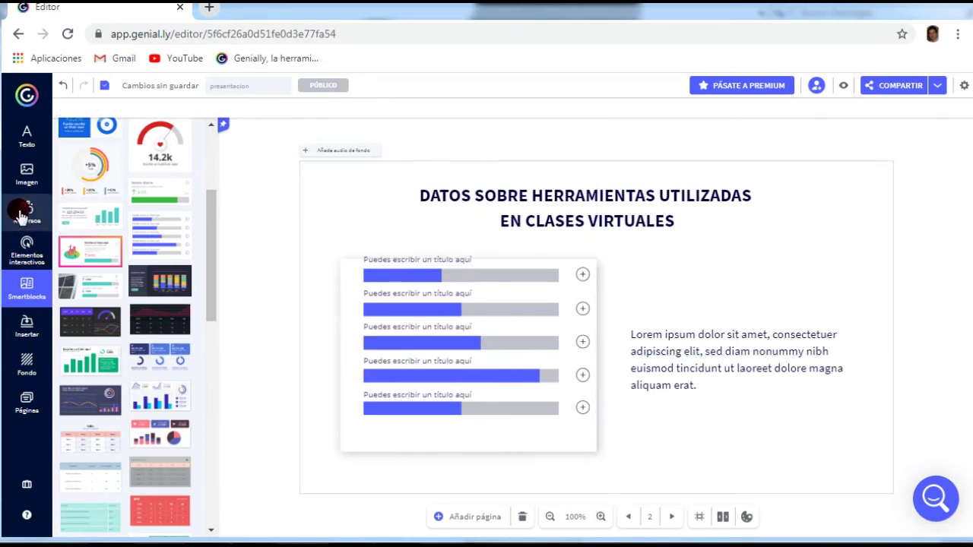
# Step: Insert a square shape over the title and stretch it into a wide, low banner covering both title lines
pyautogui.click(27, 224)
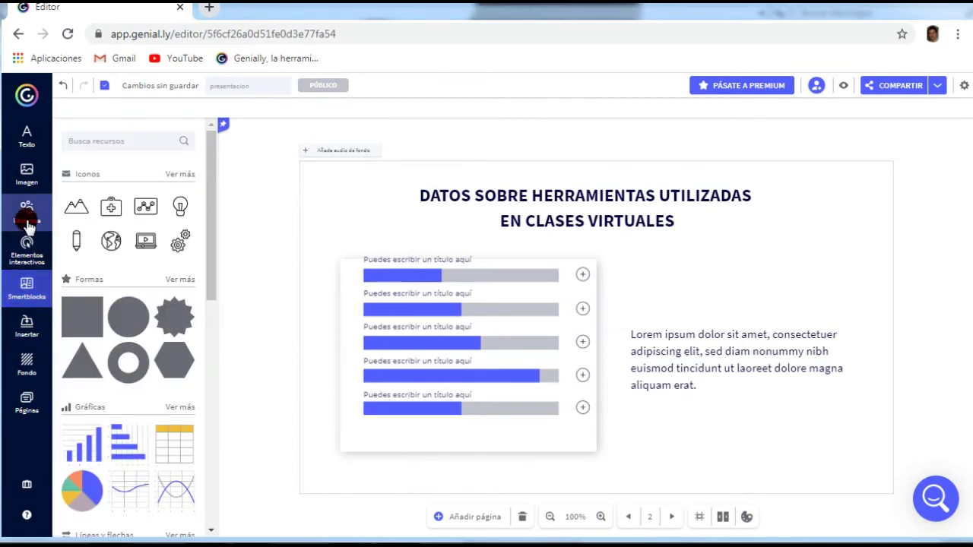
pyautogui.click(83, 323)
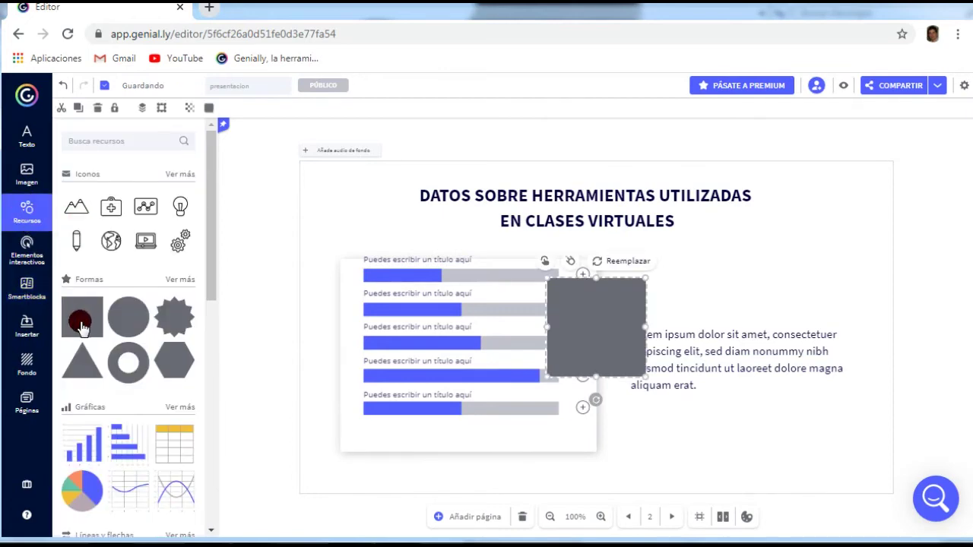
pyautogui.moveTo(576, 306); pyautogui.dragTo(381, 200)
pyautogui.moveTo(434, 217); pyautogui.dragTo(817, 210)
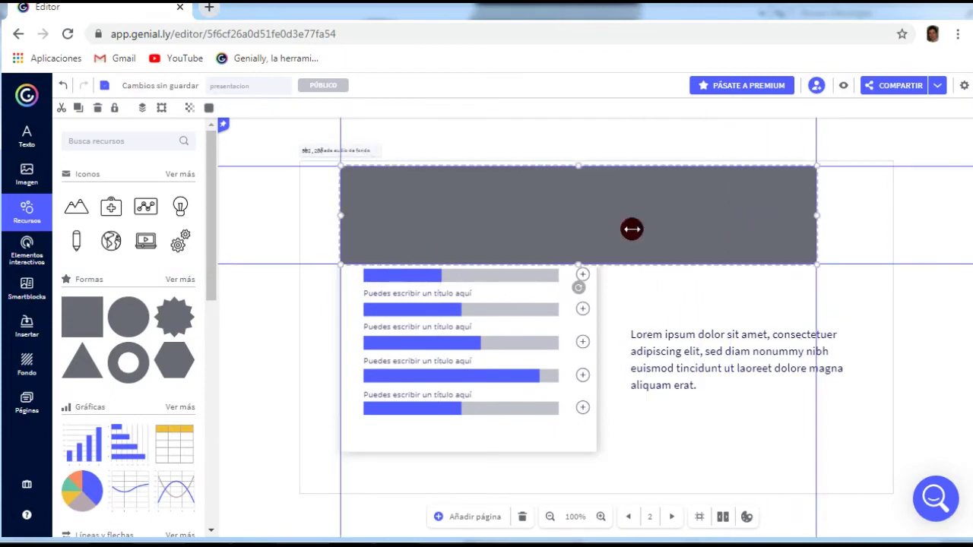
pyautogui.moveTo(583, 241); pyautogui.dragTo(583, 235)
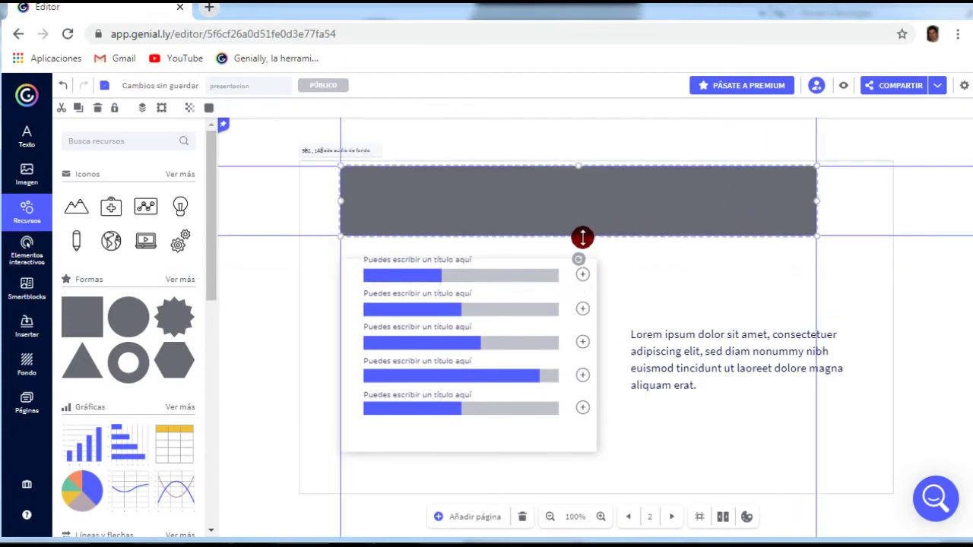
pyautogui.moveTo(583, 193); pyautogui.dragTo(593, 193)
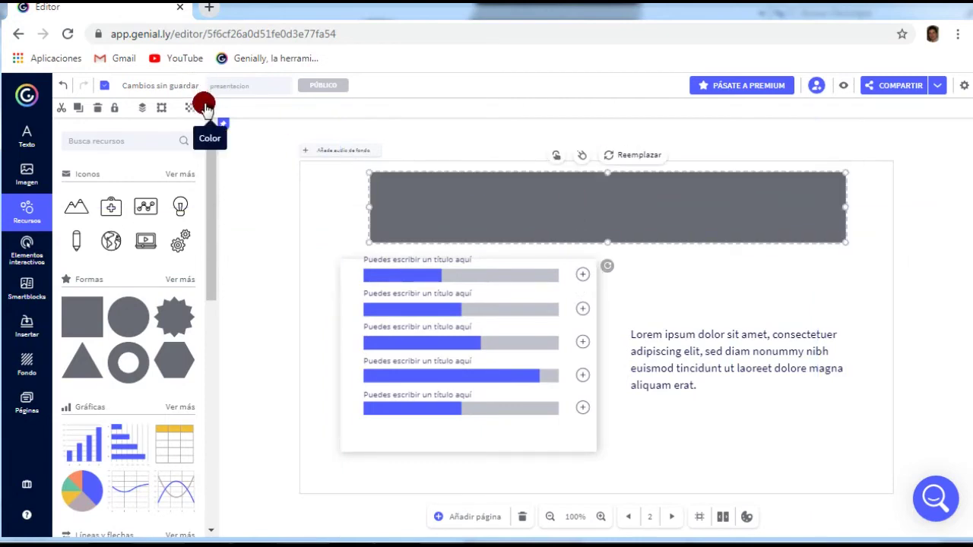
# Step: Fill the banner rectangle with dark red (#B71414)
pyautogui.click(205, 107)
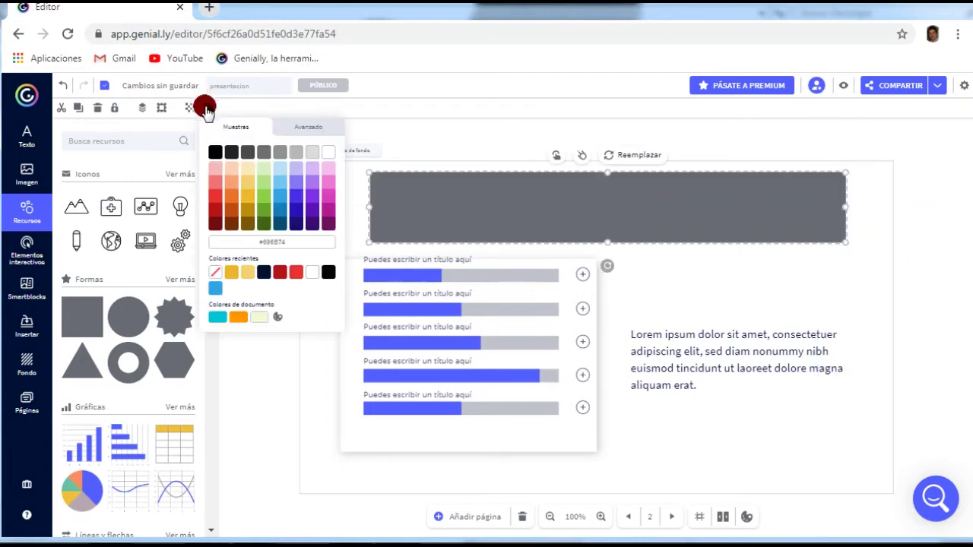
pyautogui.click(216, 209)
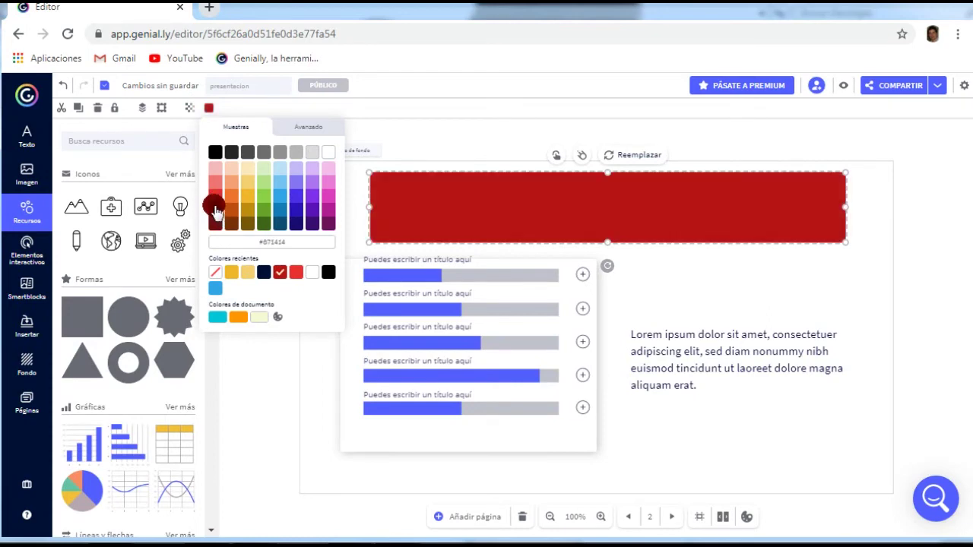
# Step: Send the red banner behind the title text and lower its opacity to about 35
pyautogui.click(152, 109)
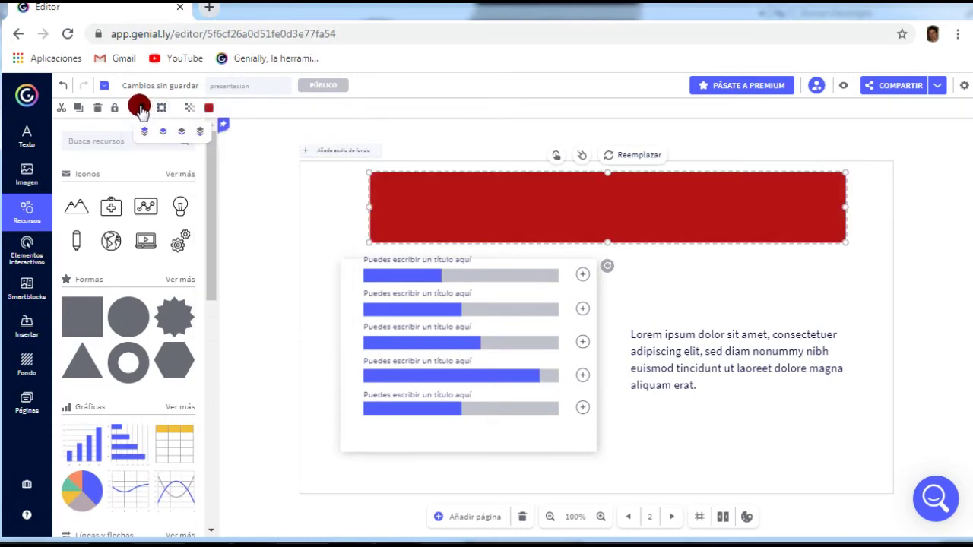
pyautogui.click(200, 134)
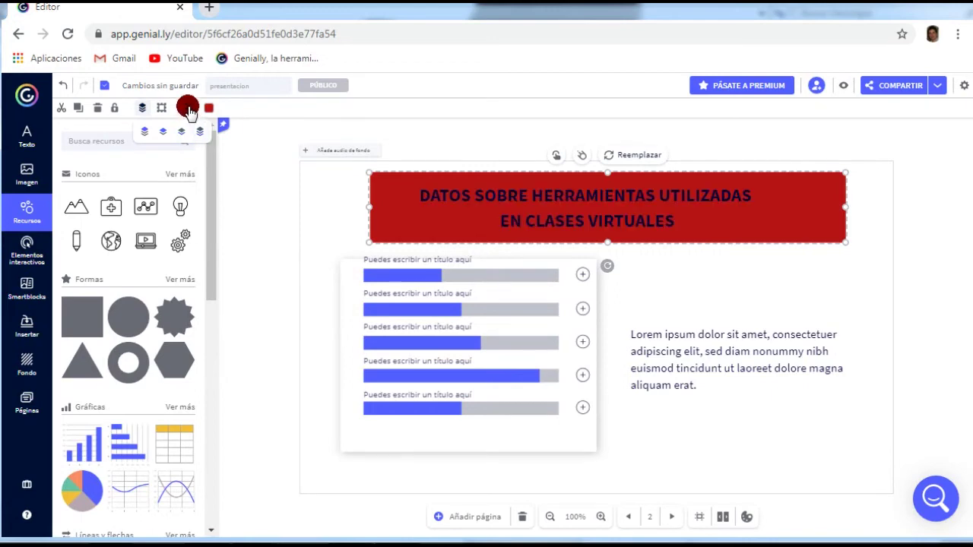
pyautogui.click(190, 109)
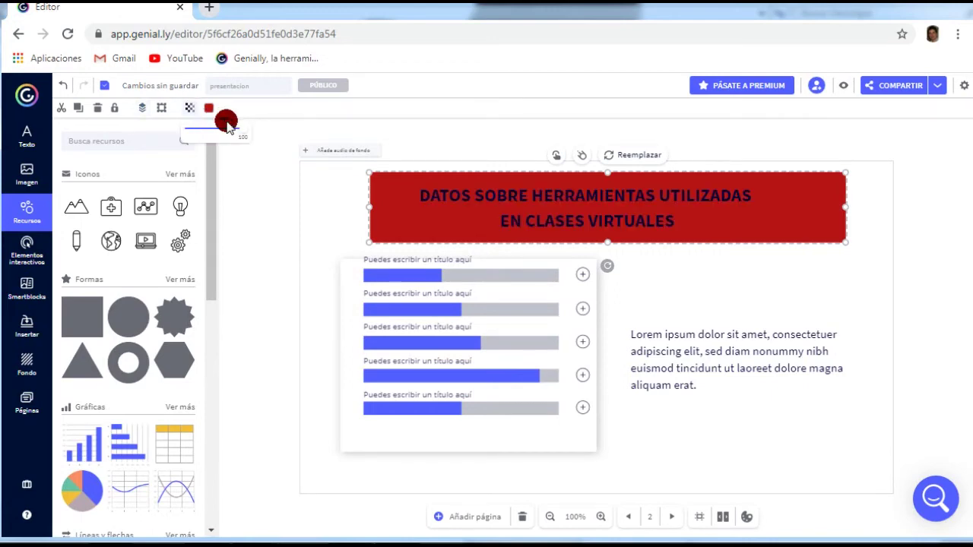
pyautogui.moveTo(246, 126); pyautogui.dragTo(210, 134)
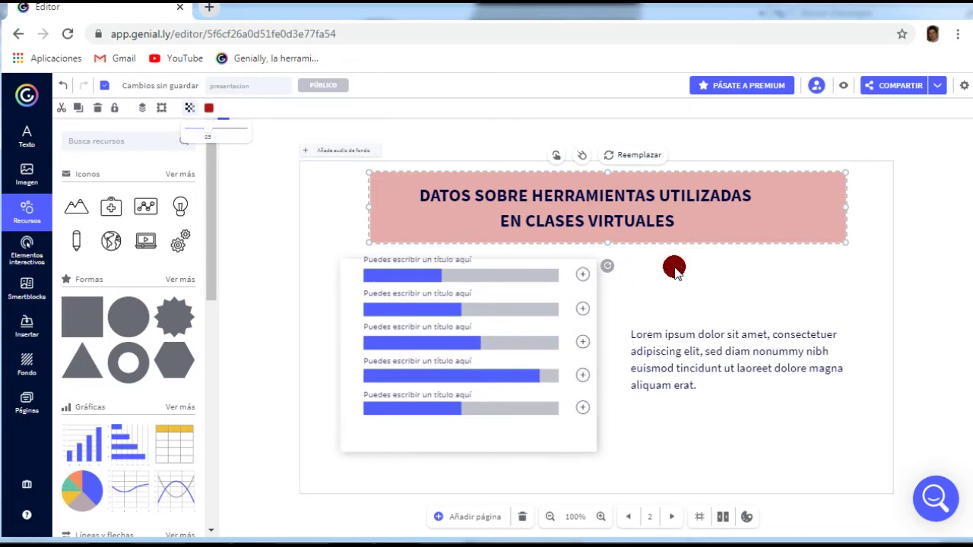
pyautogui.click(660, 288)
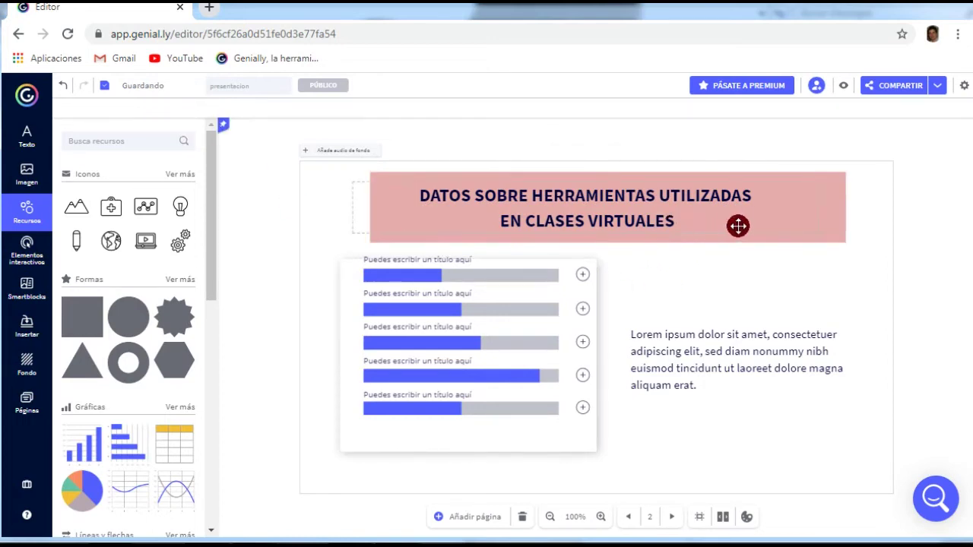
# Step: Nudge the first progress bar's label slightly down toward its bar and shift the white card down and to the right
pyautogui.click(826, 219)
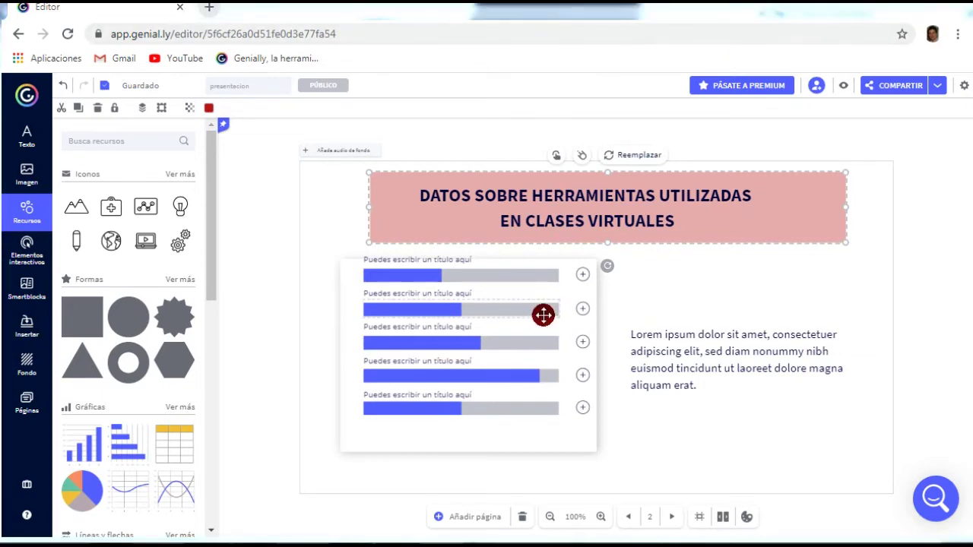
pyautogui.moveTo(498, 274); pyautogui.dragTo(362, 311)
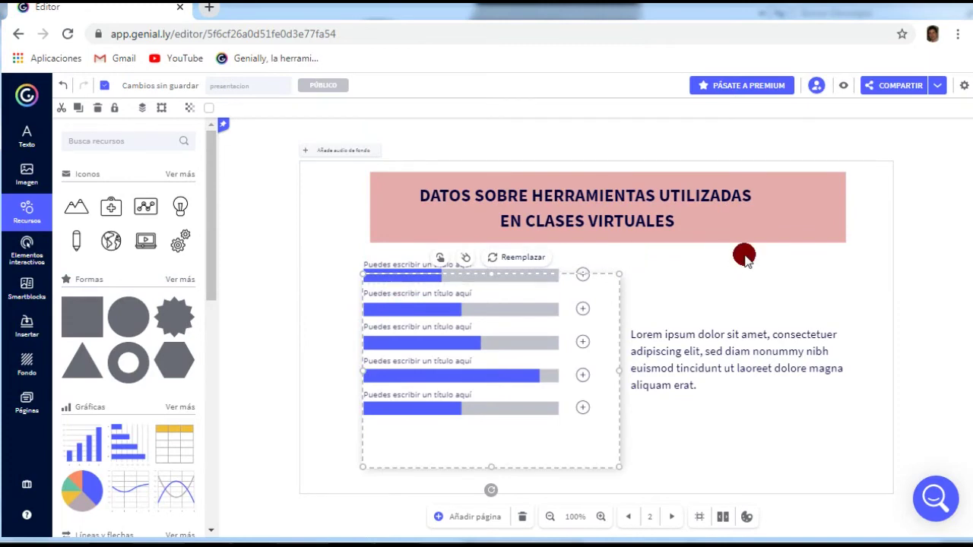
pyautogui.click(437, 291)
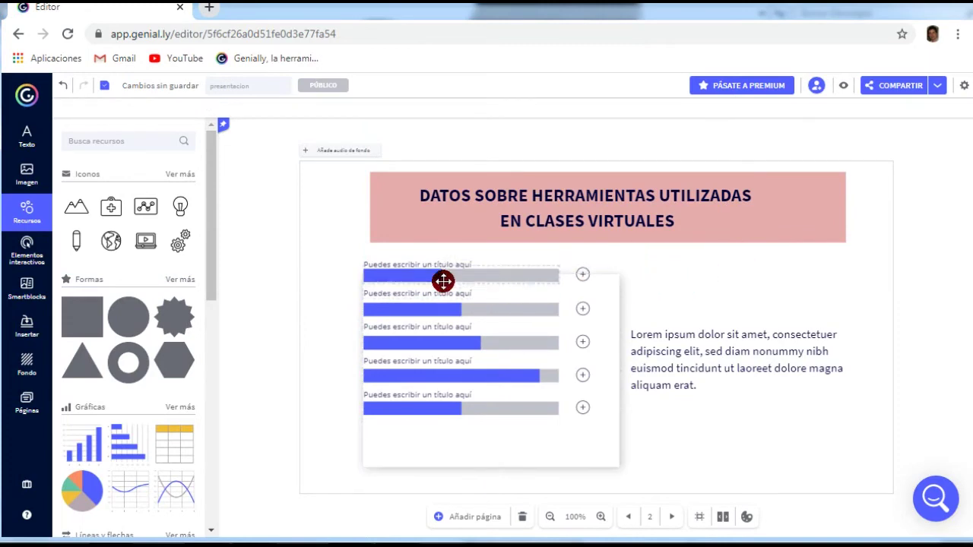
# Step: Replace the lorem ipsum paragraph beside the progress bars with "ENCUESTA REALIZADA A DOCENTES"
pyautogui.doubleClick(691, 339)
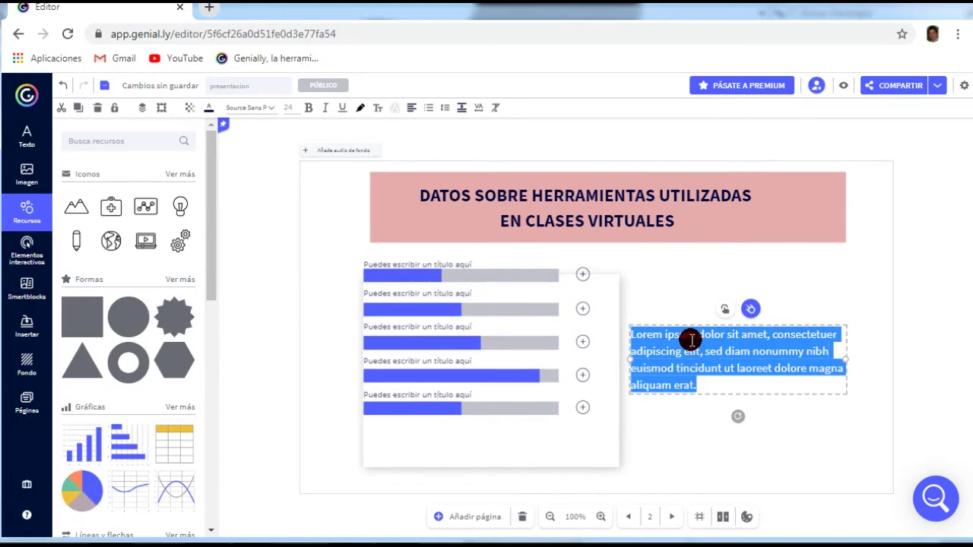
pyautogui.write('ec')
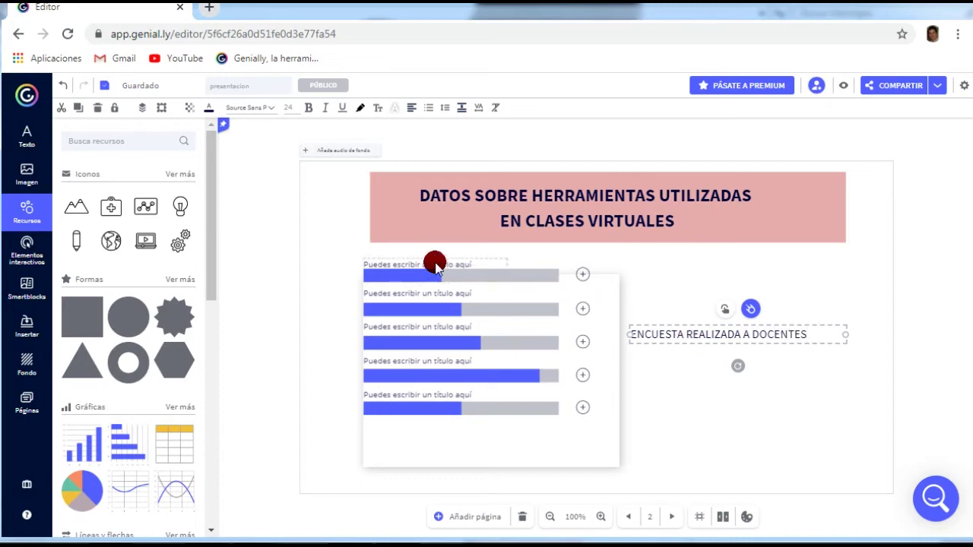
# Step: Replace the first progress bar's placeholder label with "VIDEOTUTORIALES"
pyautogui.click(435, 264)
pyautogui.doubleClick(448, 264)
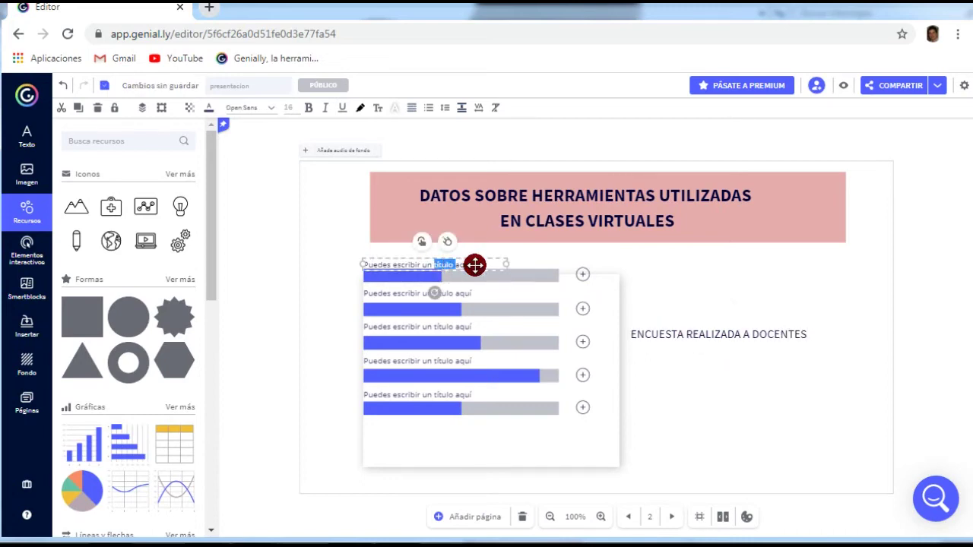
pyautogui.moveTo(481, 263); pyautogui.dragTo(355, 266)
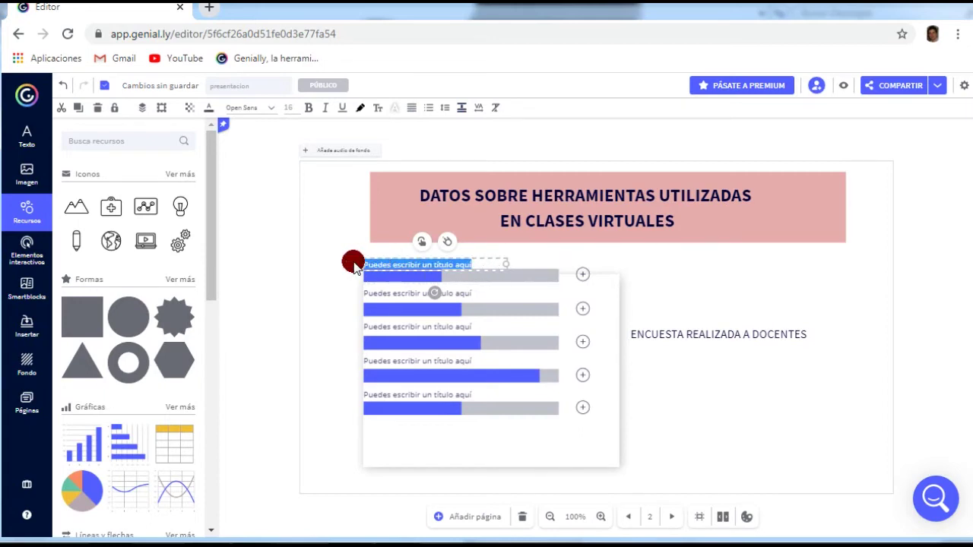
pyautogui.press('BackSpace')
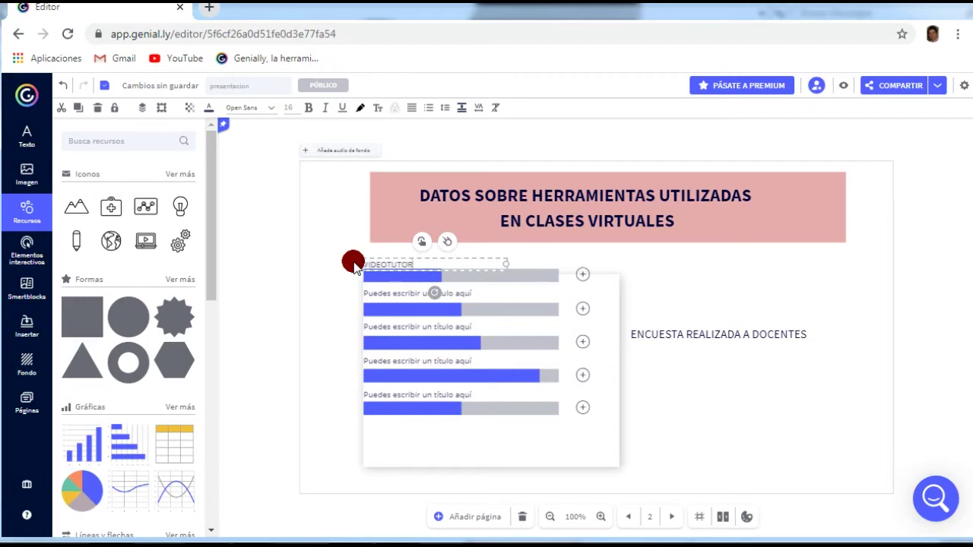
pyautogui.write('VIDEOTUTORIALES')
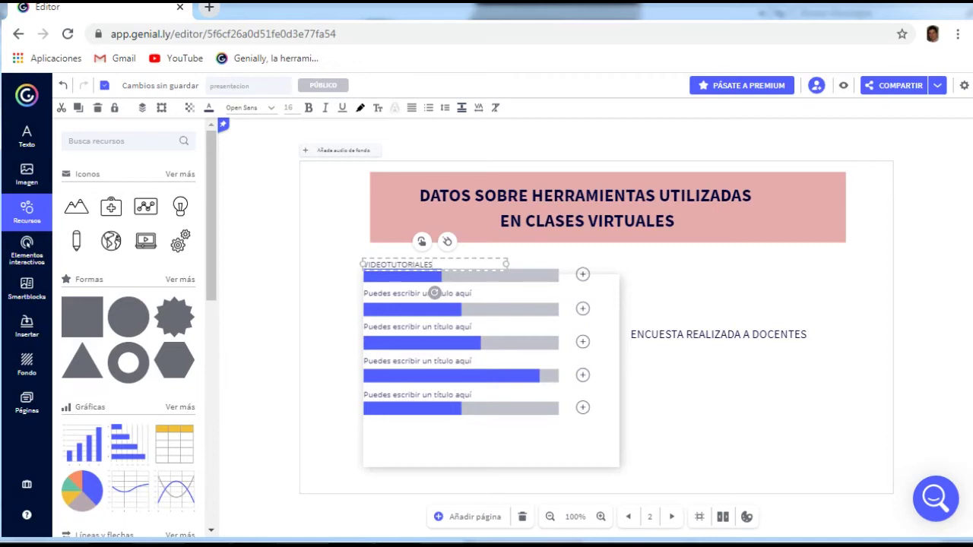
# Step: Label the second progress bar "AUDIOS" and the third one "LIBROS Y APUNTES DIGITALES"
pyautogui.click(372, 291)
pyautogui.click(476, 288)
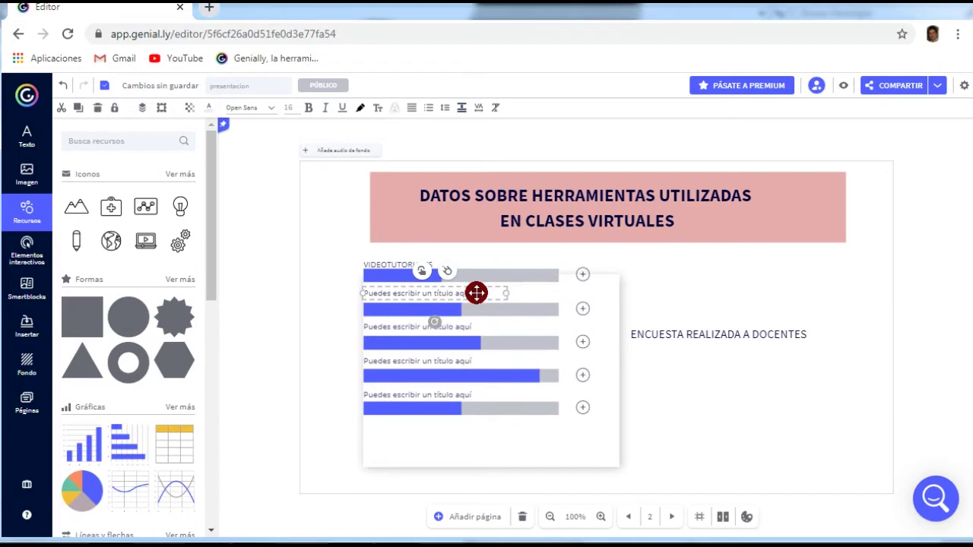
pyautogui.doubleClick(476, 293)
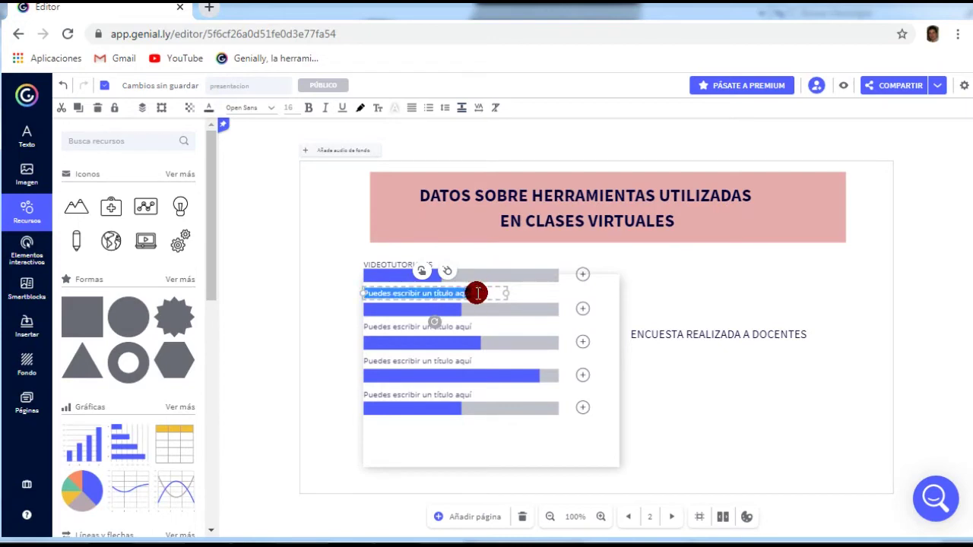
pyautogui.press('BackSpace')
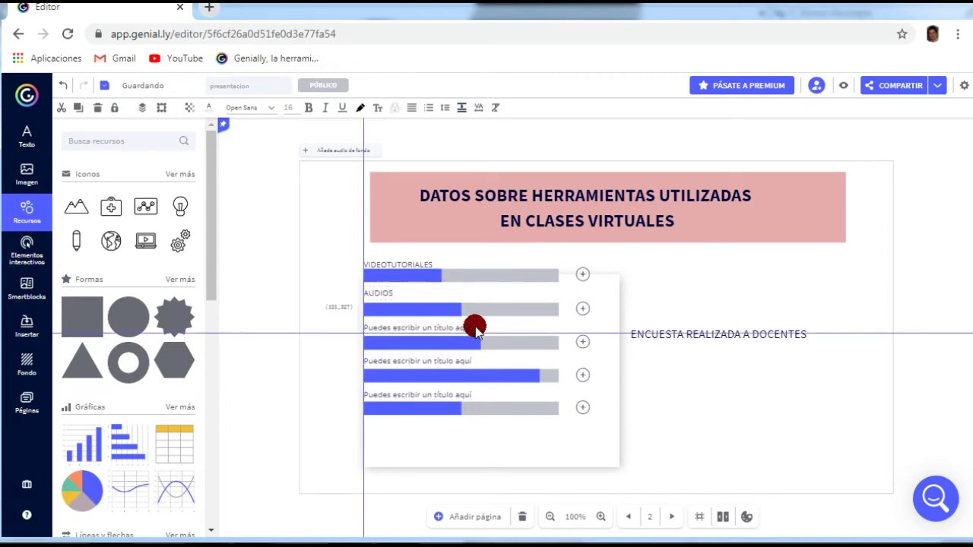
pyautogui.doubleClick(473, 327)
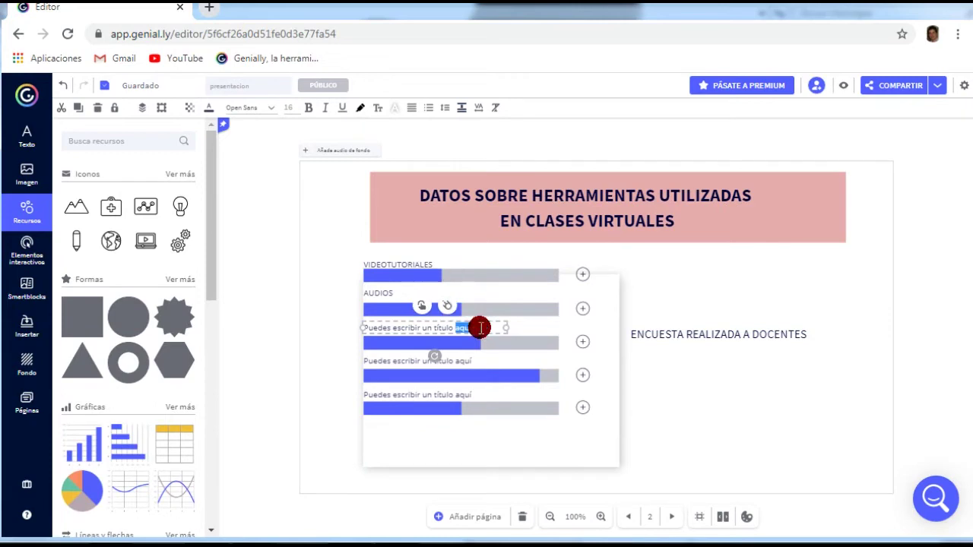
pyautogui.moveTo(480, 328); pyautogui.dragTo(349, 334)
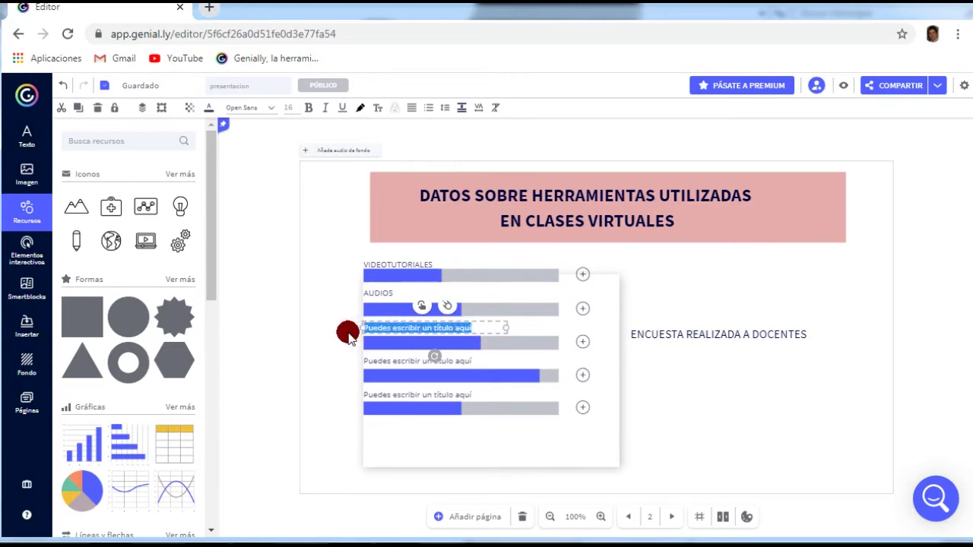
pyautogui.press('BackSpace')
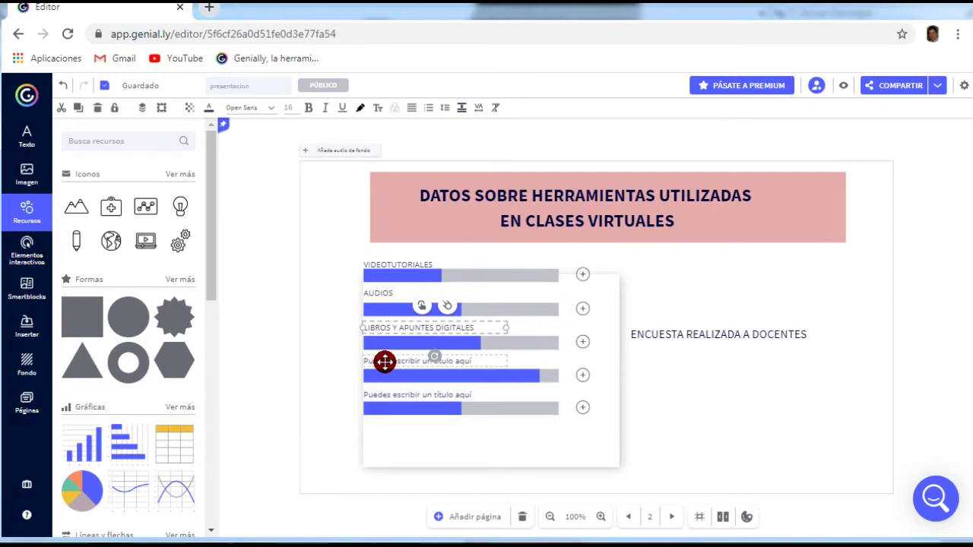
# Step: Label the fourth progress bar "MATERIAL IMPRESO" and the fifth one "NINGUNO"
pyautogui.click(385, 363)
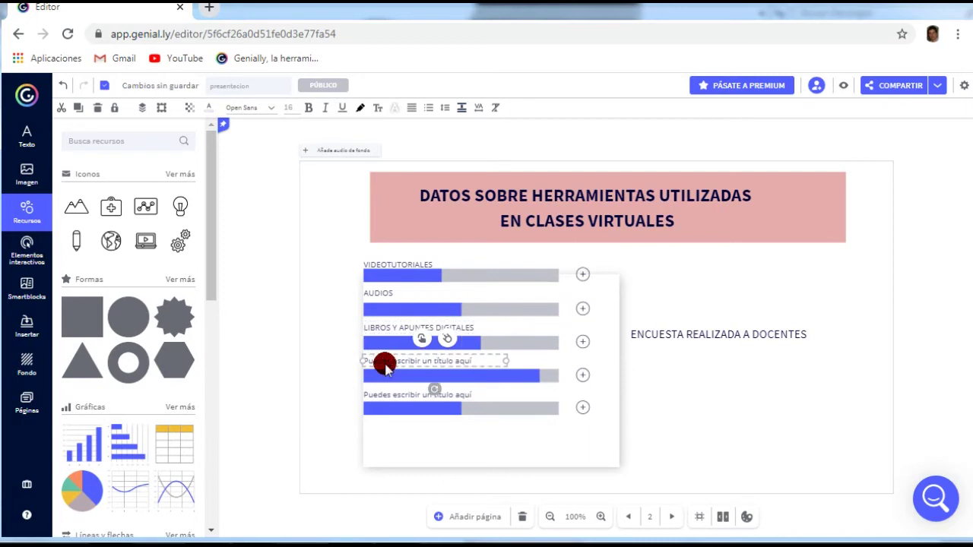
pyautogui.moveTo(385, 363); pyautogui.dragTo(465, 361)
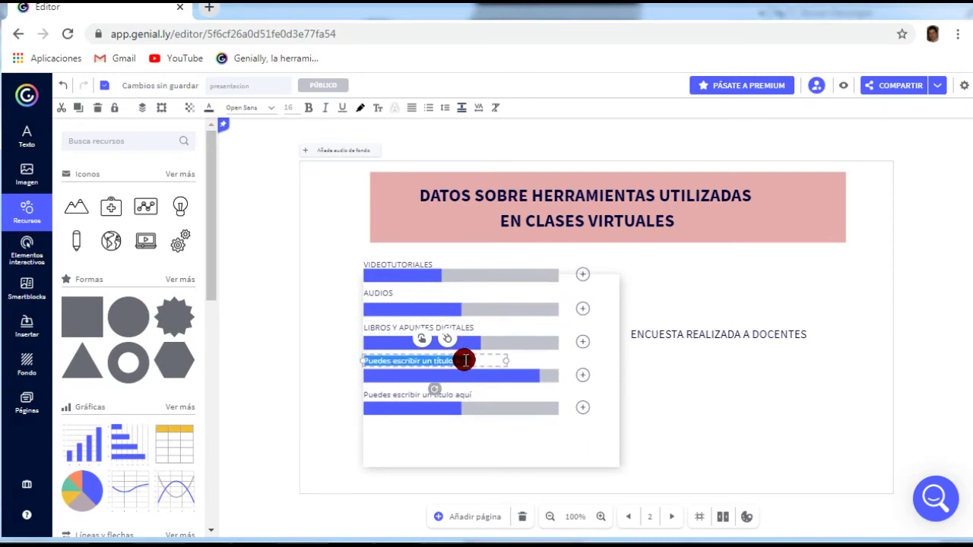
pyautogui.write('MATERIAL IMPRESO')
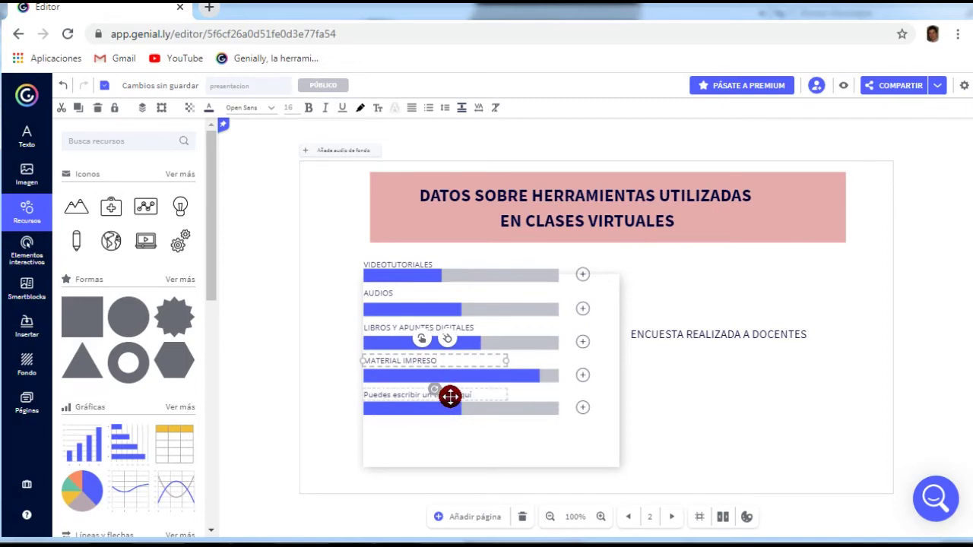
pyautogui.click(448, 395)
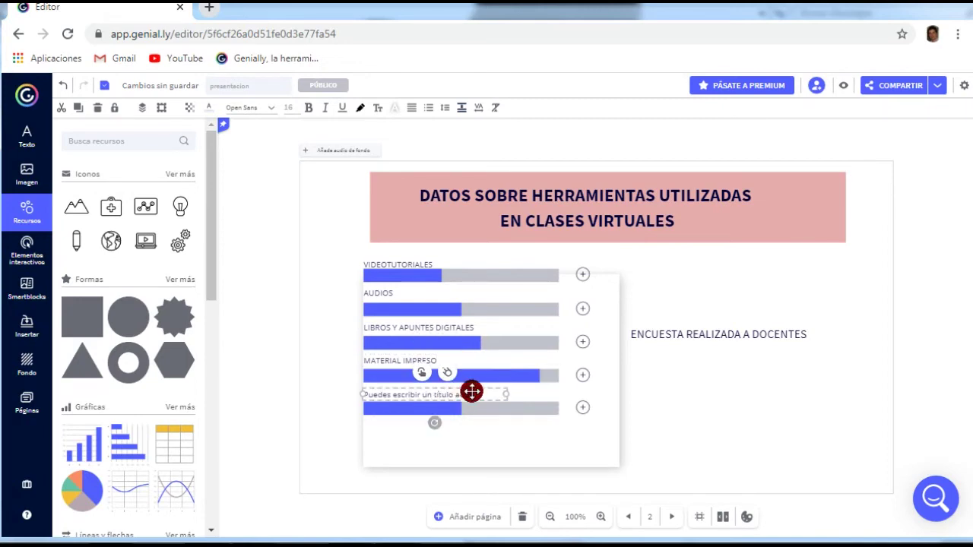
pyautogui.doubleClick(477, 394)
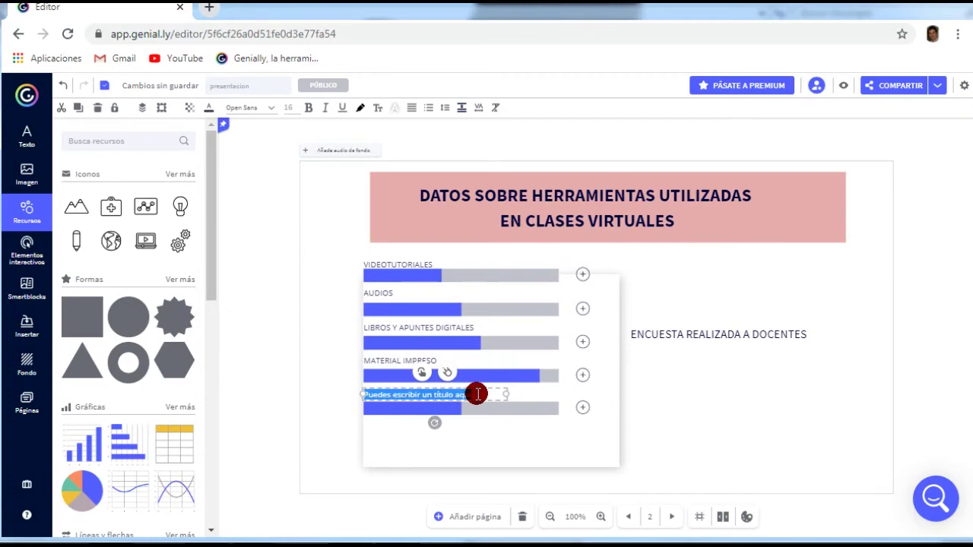
pyautogui.press('BackSpace')
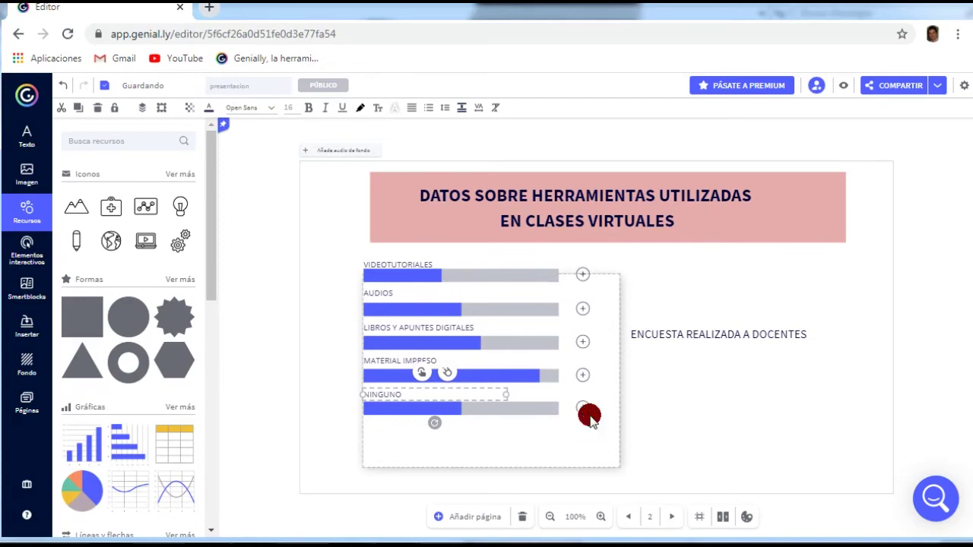
# Step: Move the white background card up and to the left so it frames all five labelled progress bars
pyautogui.click(600, 441)
pyautogui.moveTo(593, 434)
pyautogui.mouseDown()
pyautogui.moveTo(578, 418)
pyautogui.moveTo(582, 434)
pyautogui.mouseUp()
pyautogui.click(659, 358)
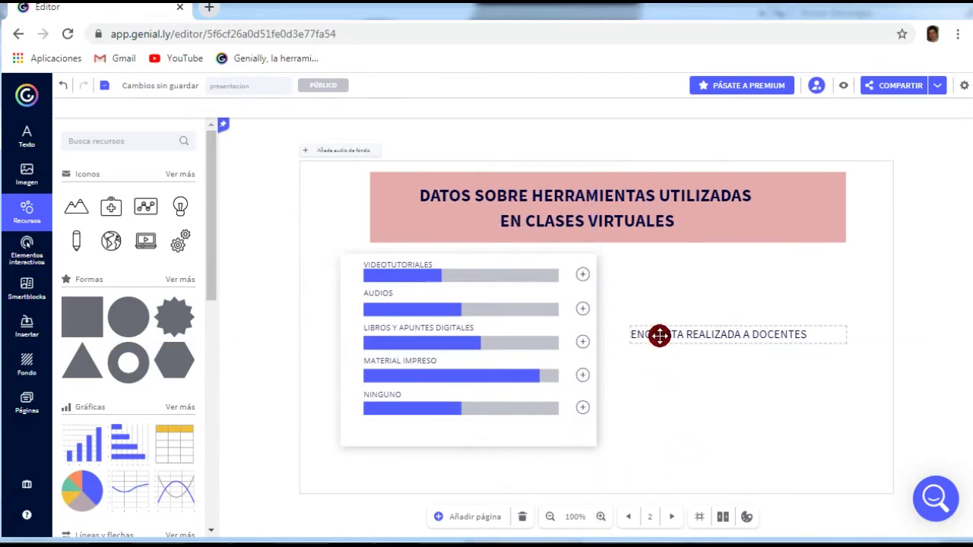
# Step: Make the text "ENCUESTA REALIZADA A DOCENTES" bold and color it dark red
pyautogui.doubleClick(659, 336)
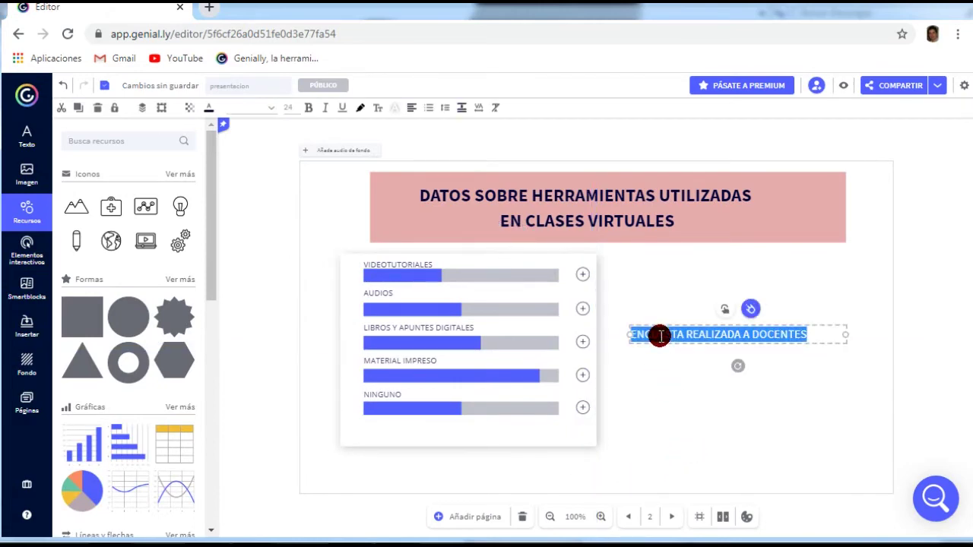
pyautogui.click(307, 110)
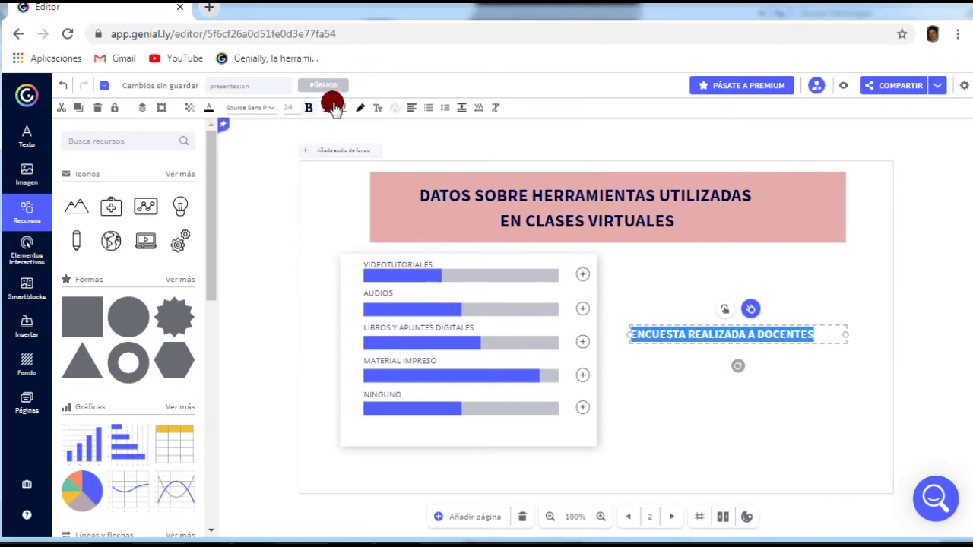
pyautogui.click(206, 108)
pyautogui.click(215, 211)
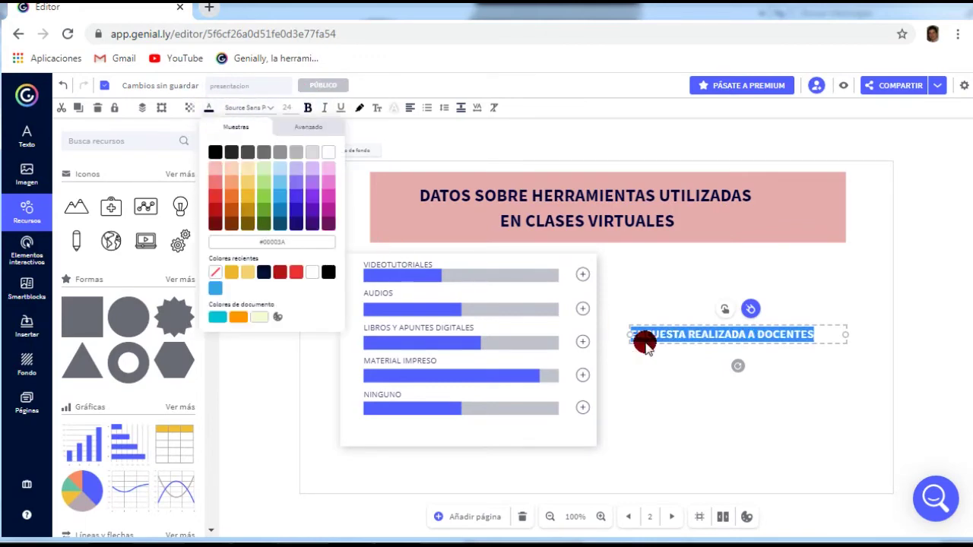
pyautogui.click(666, 378)
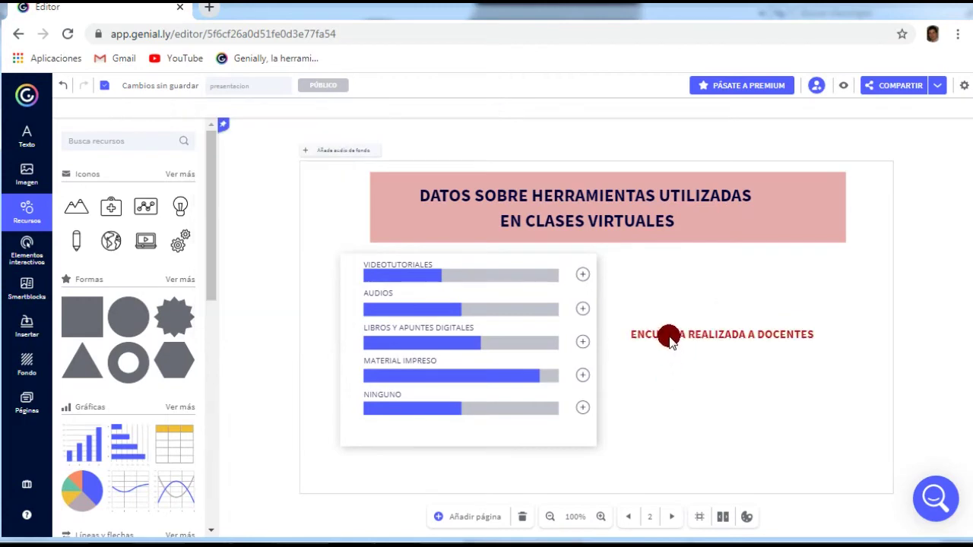
# Step: Apply a shadow effect to the "ENCUESTA REALIZADA A DOCENTES" text
pyautogui.click(669, 335)
pyautogui.click(395, 107)
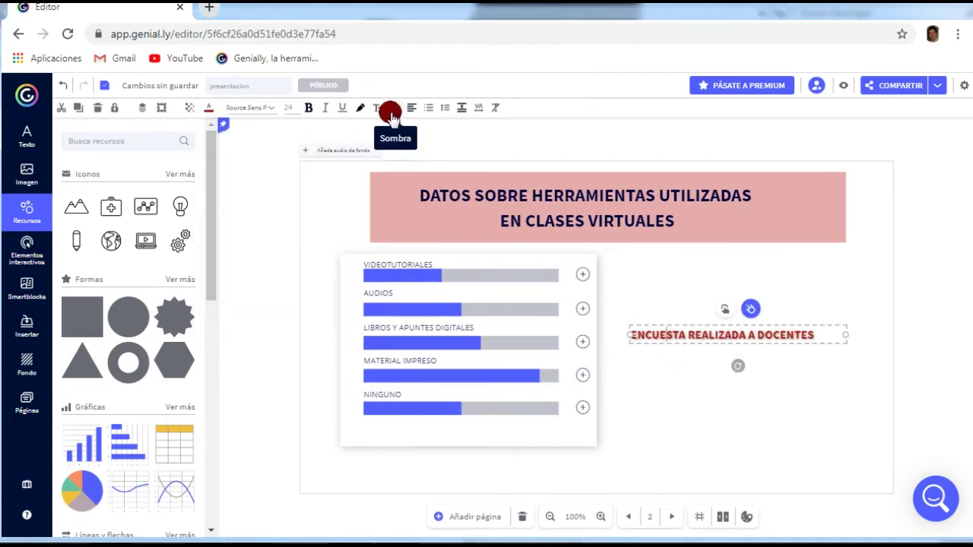
pyautogui.click(647, 352)
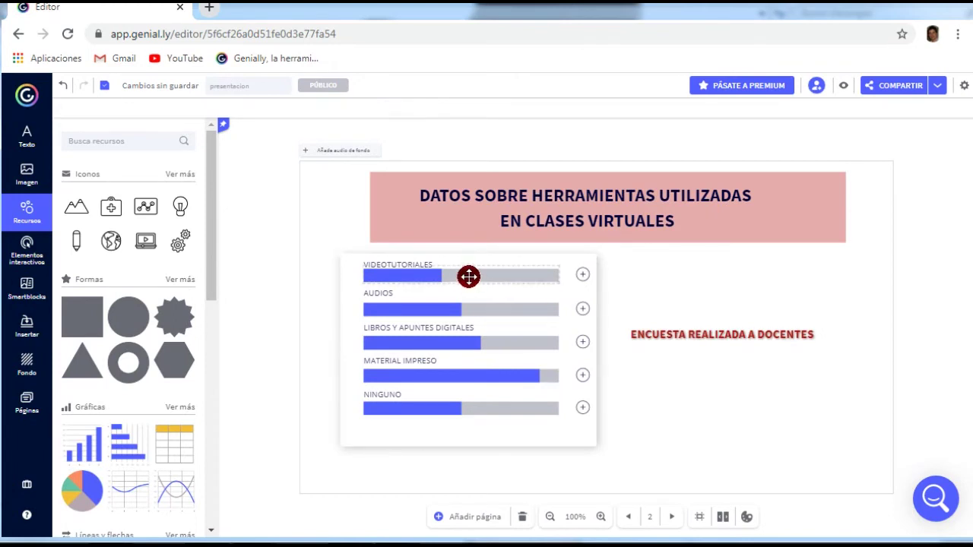
# Step: Open the VIDEOTUTORIALES bar's chart settings, try the red palette, restore the blue one and turn on axis values
pyautogui.click(468, 277)
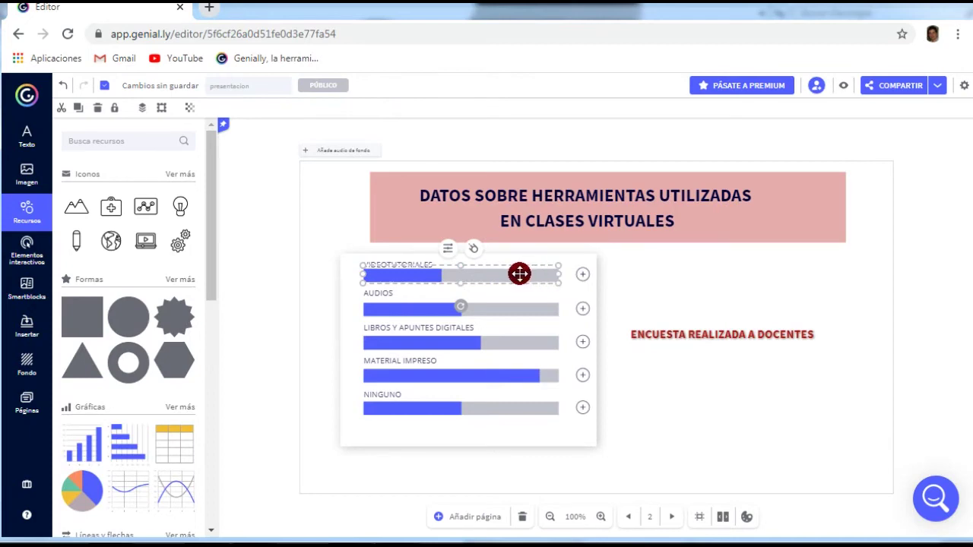
pyautogui.doubleClick(519, 274)
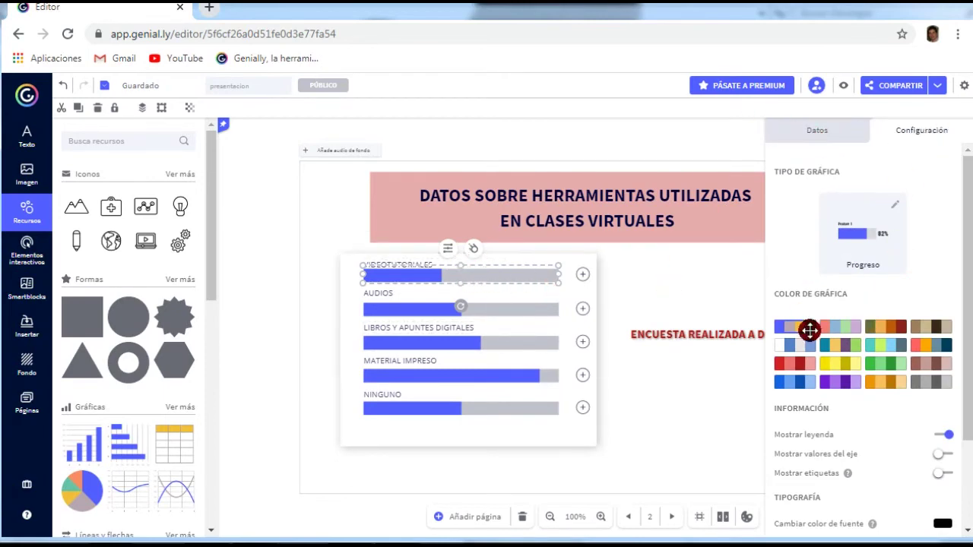
pyautogui.click(790, 371)
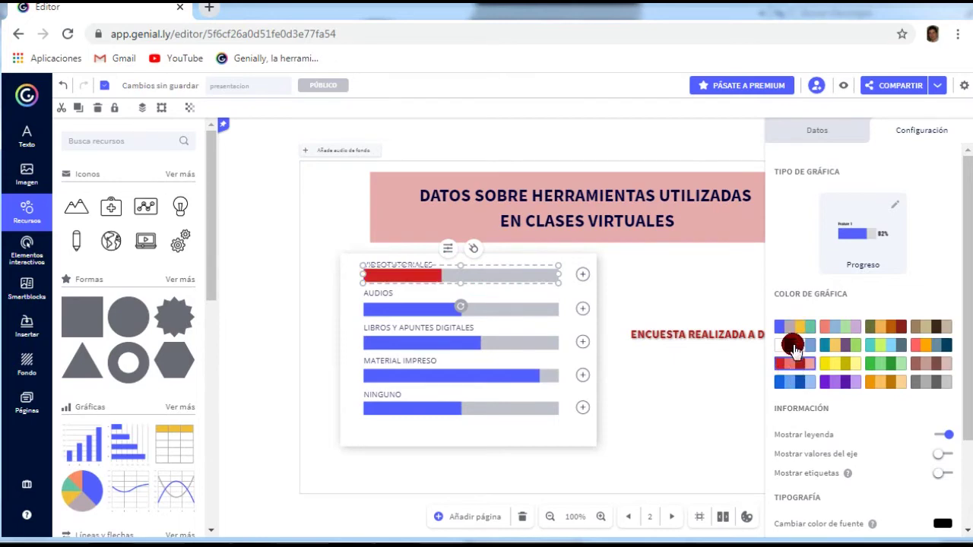
pyautogui.click(780, 329)
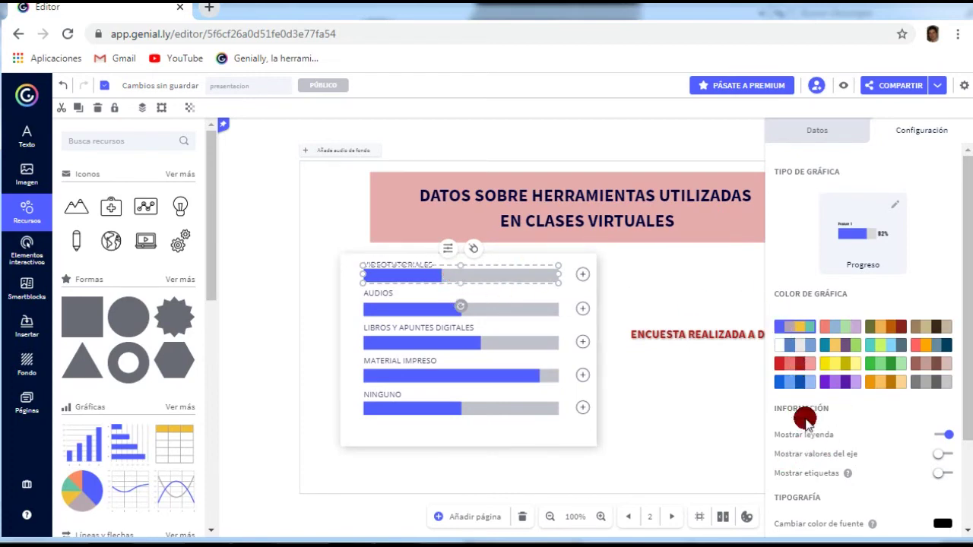
pyautogui.click(949, 454)
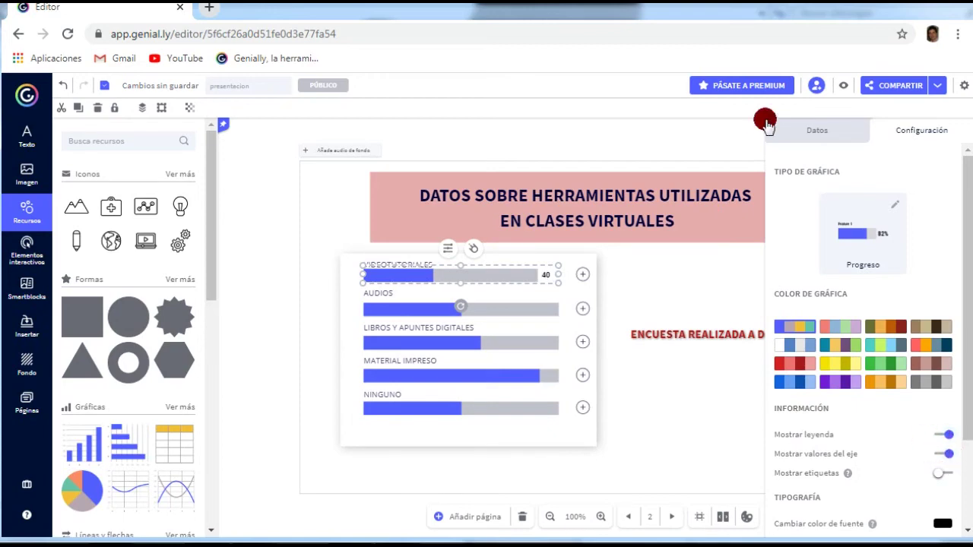
# Step: Set the VIDEOTUTORIALES progress bar's percentage to 70 in its chart data
pyautogui.click(797, 134)
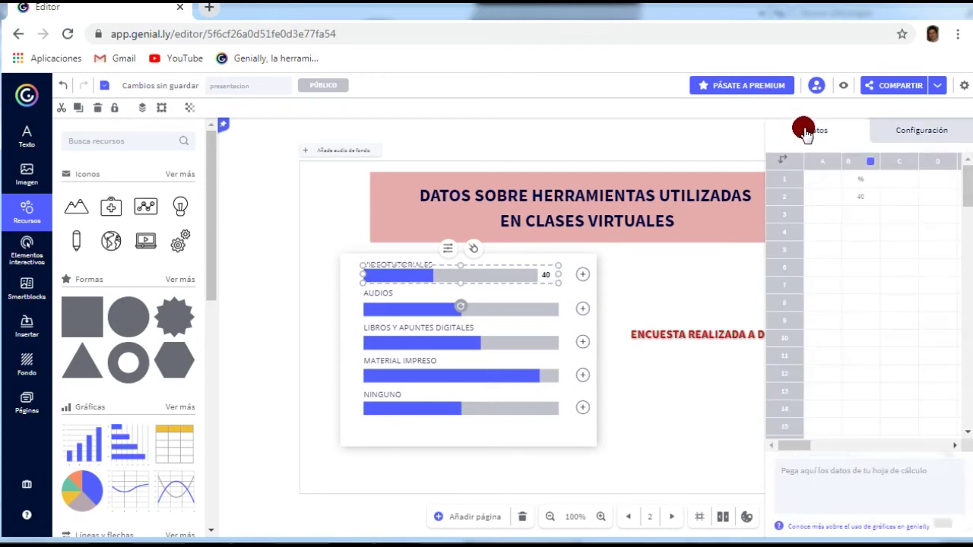
pyautogui.click(861, 198)
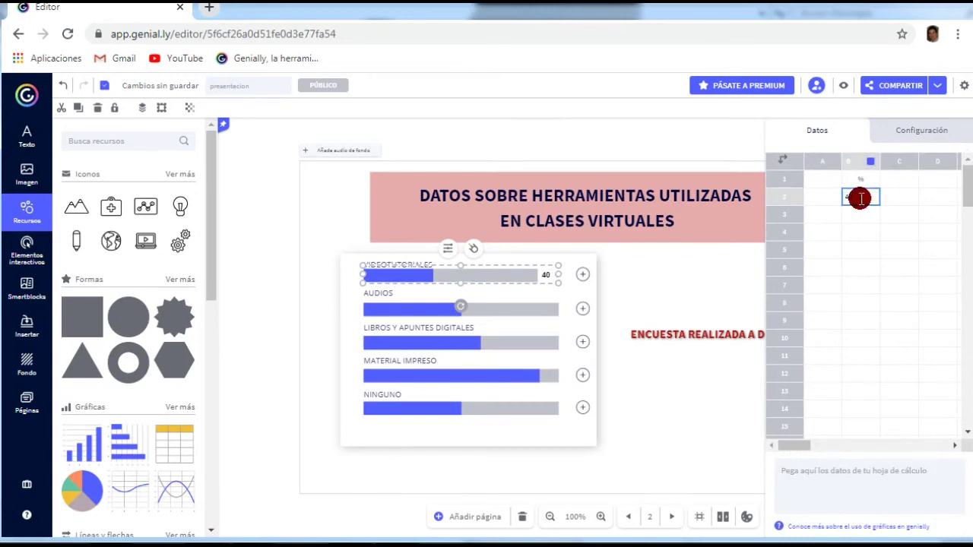
pyautogui.doubleClick(861, 198)
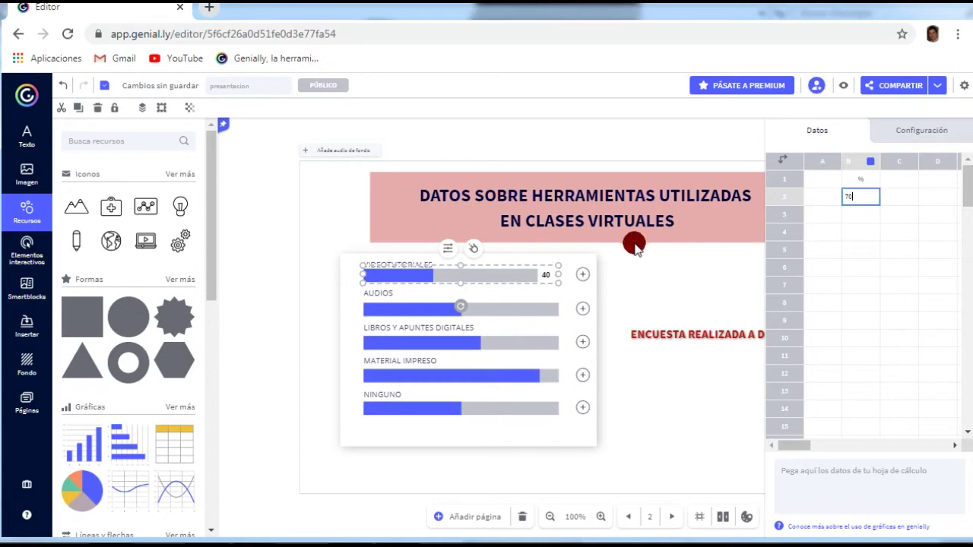
pyautogui.press('Return')
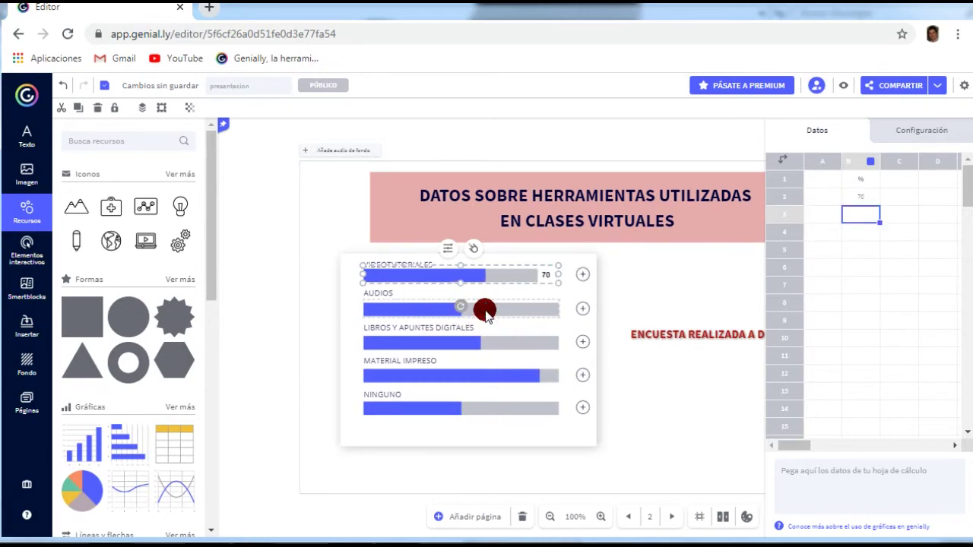
# Step: Set the AUDIOS progress bar's percentage to 5 in its chart data
pyautogui.click(485, 312)
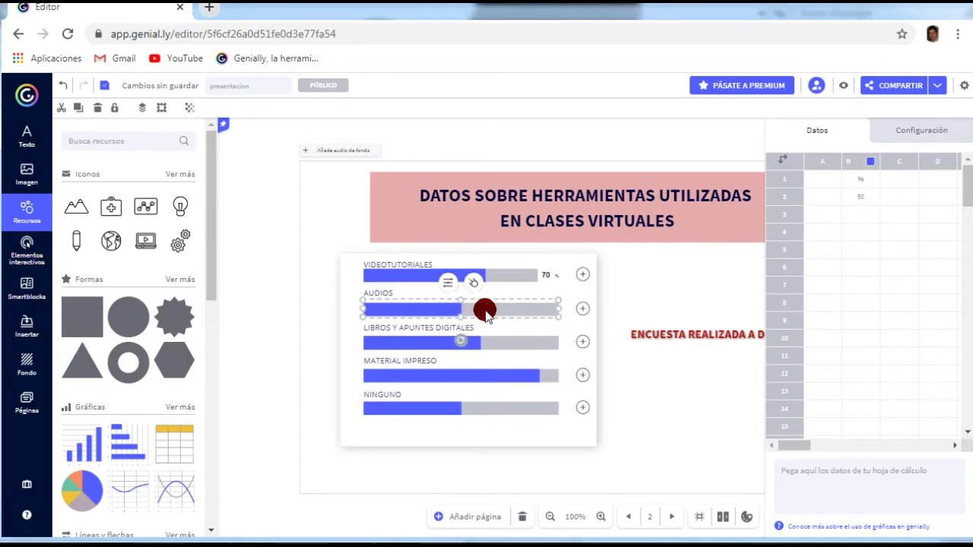
pyautogui.click(861, 196)
pyautogui.doubleClick(859, 196)
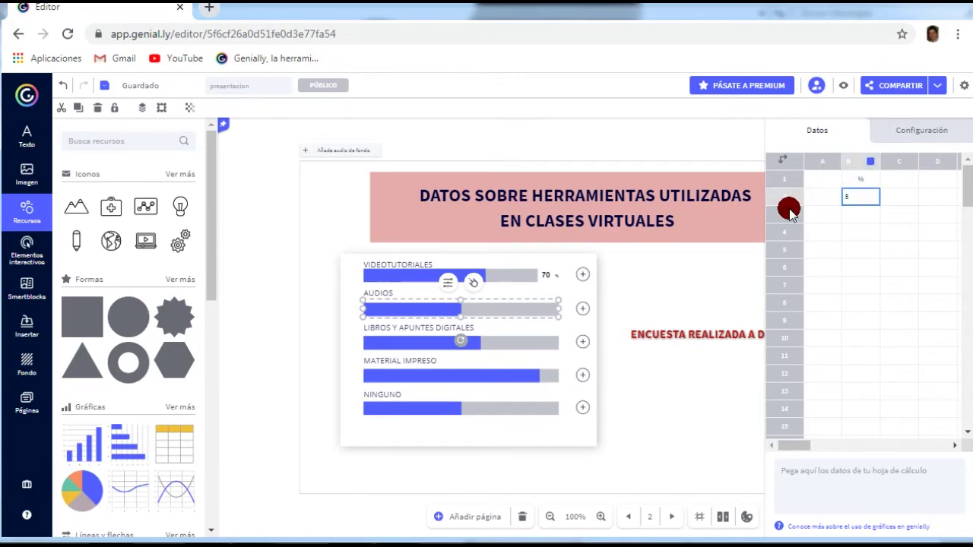
pyautogui.press('Return')
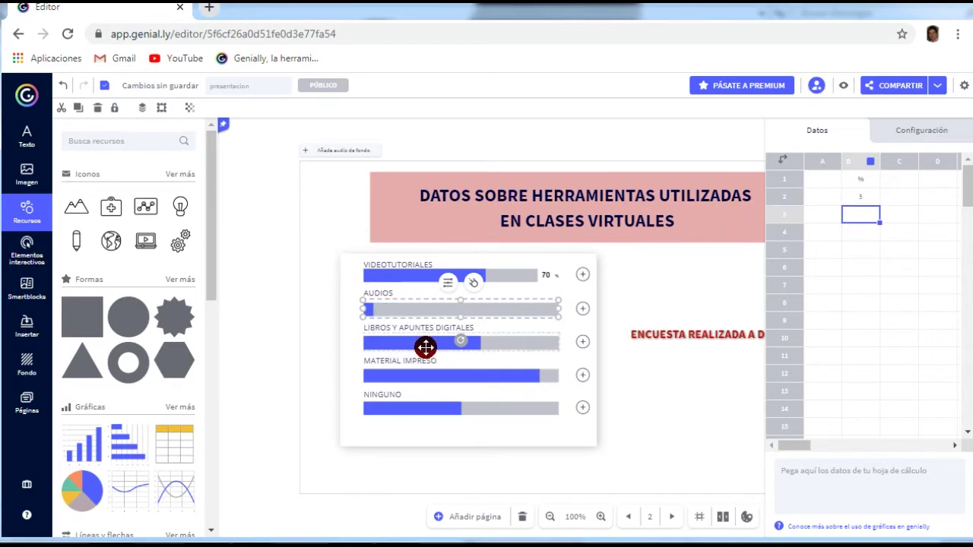
# Step: Set the LIBROS Y APUNTES DIGITALES progress bar's percentage to 20 in its chart data
pyautogui.click(427, 347)
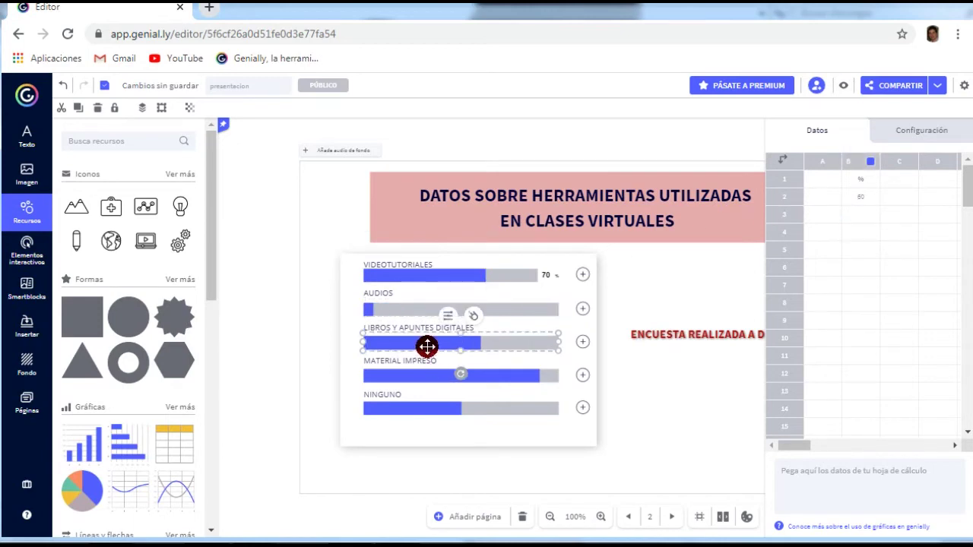
pyautogui.click(851, 197)
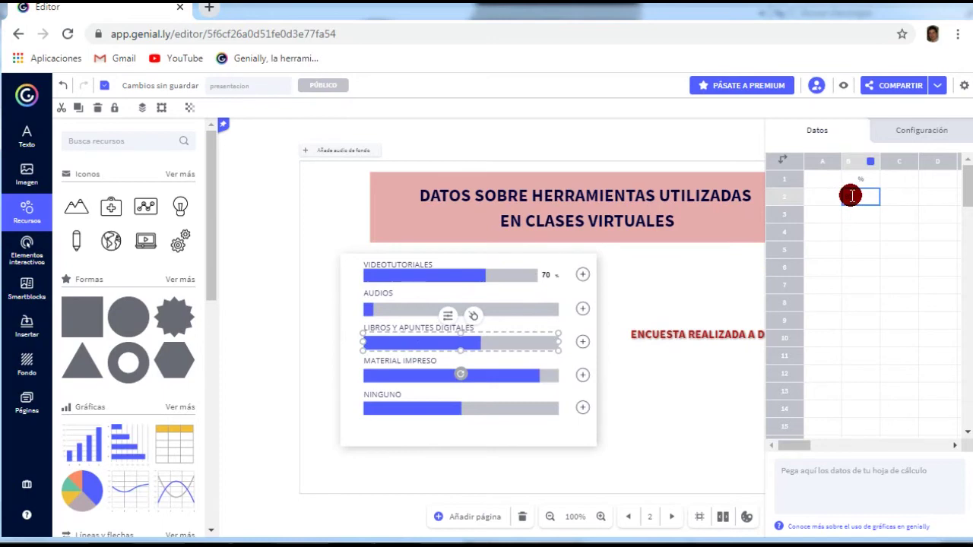
pyautogui.click(839, 198)
# Step: Set the MATERIAL IMPRESO progress bar's percentage to 1 in its chart data
pyautogui.click(477, 379)
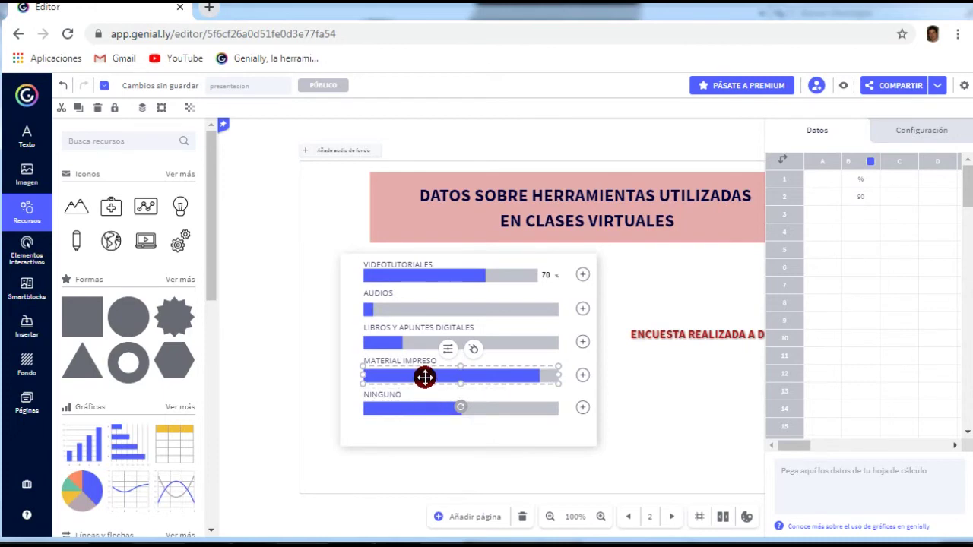
pyautogui.click(853, 197)
pyautogui.doubleClick(853, 197)
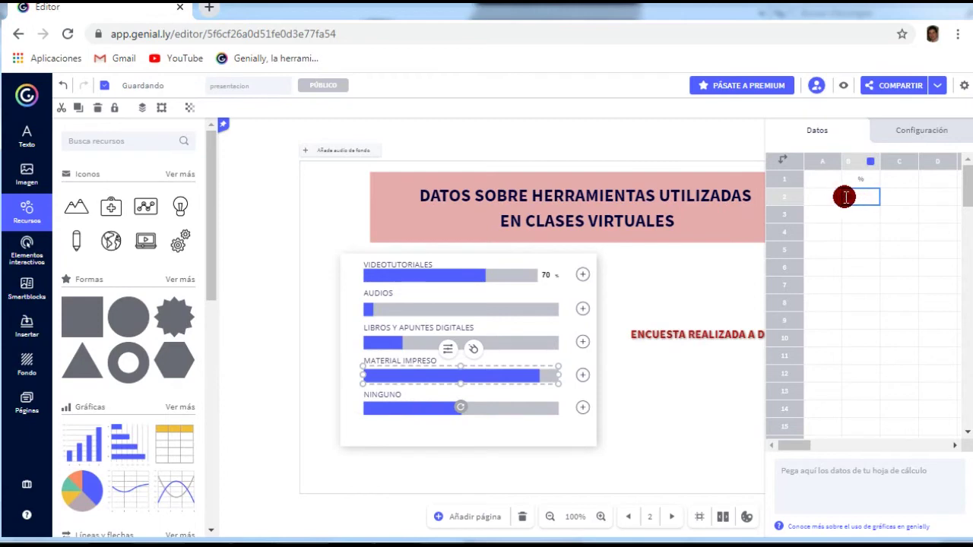
pyautogui.write('1')
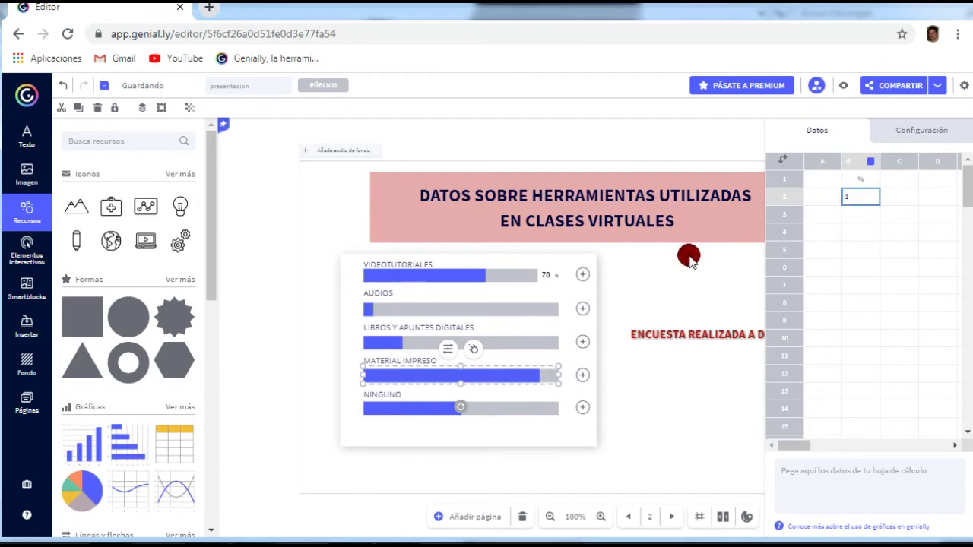
pyautogui.press('Return')
# Step: Set the NINGUNO progress bar's percentage to 4 in its chart data
pyautogui.click(476, 411)
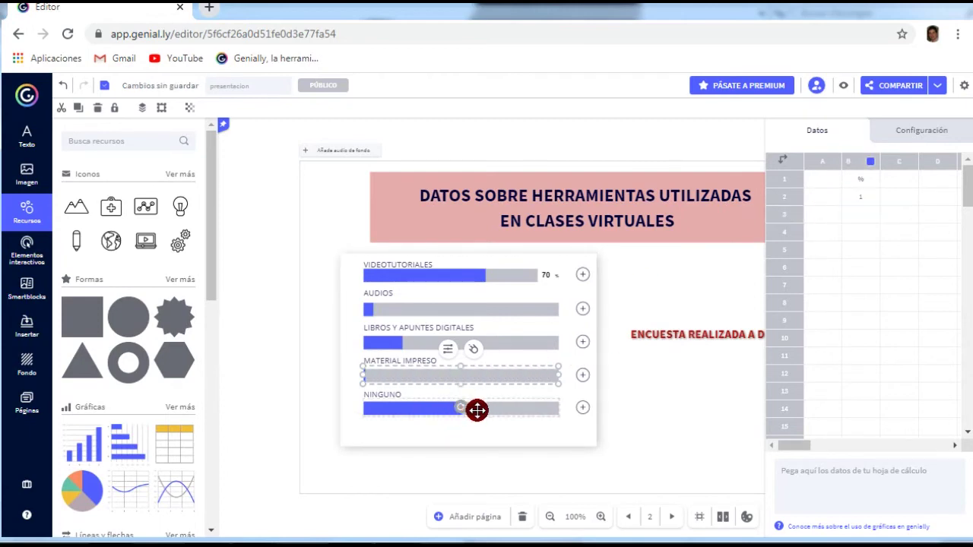
pyautogui.click(477, 411)
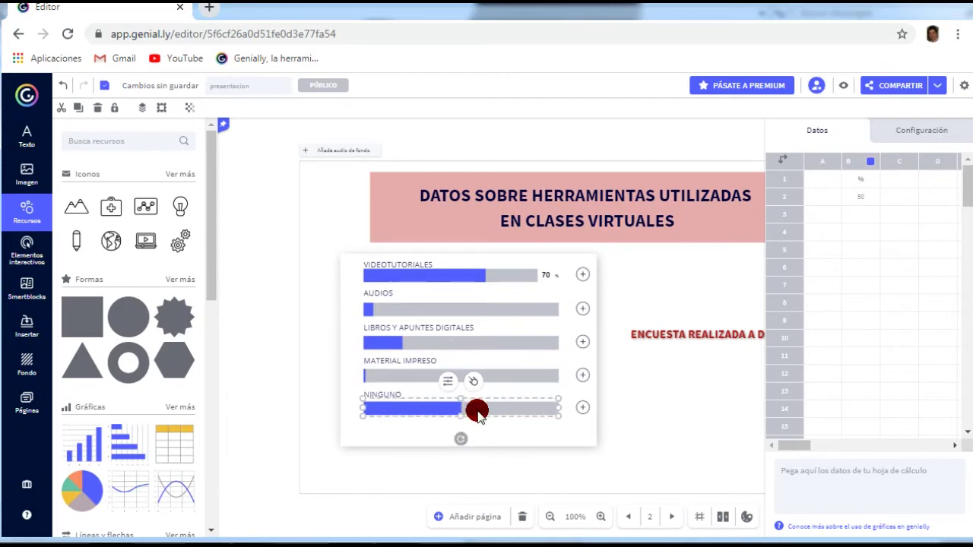
pyautogui.click(858, 194)
pyautogui.doubleClick(858, 194)
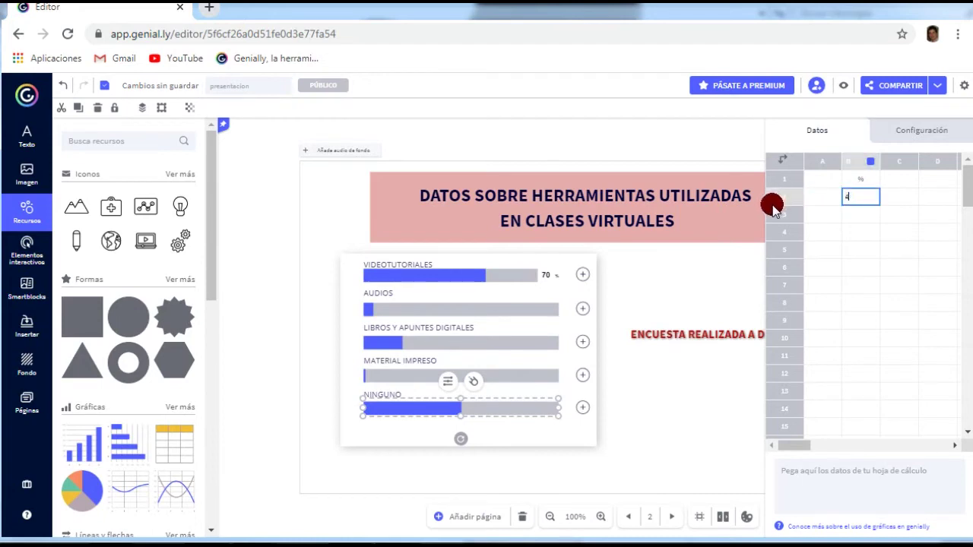
pyautogui.press('Return')
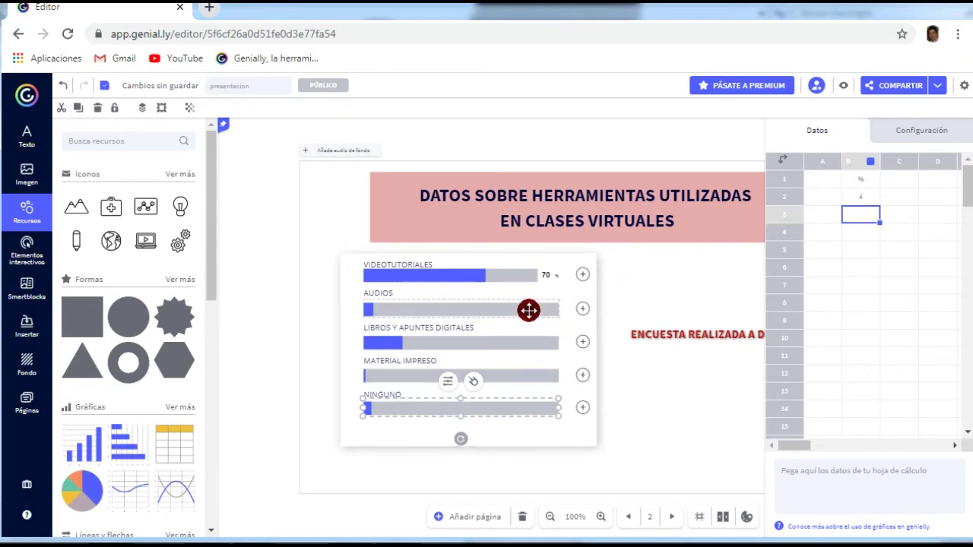
# Step: Turn on axis values for the AUDIOS, LIBROS Y APUNTES DIGITALES, MATERIAL IMPRESO and NINGUNO bars, and close the chart settings
pyautogui.click(530, 312)
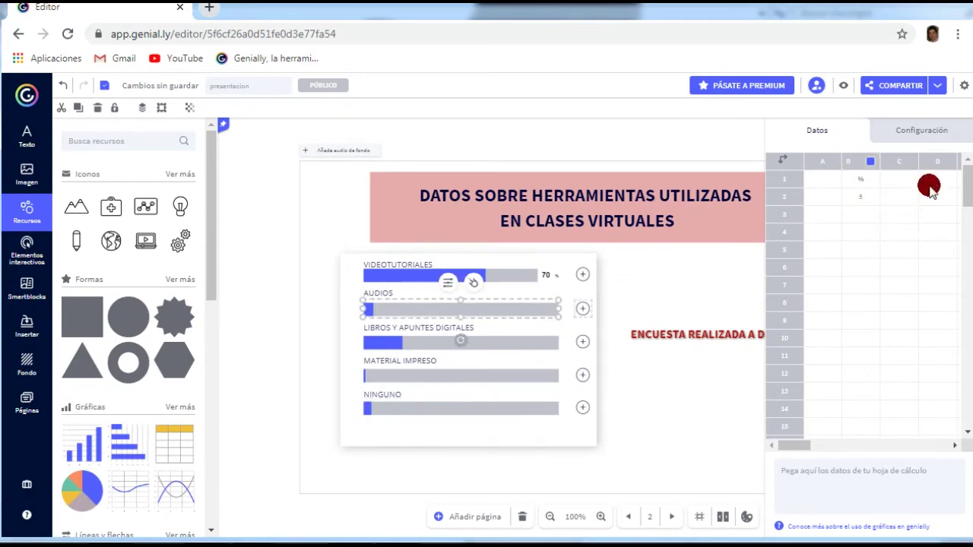
pyautogui.click(944, 453)
pyautogui.click(507, 340)
pyautogui.click(943, 454)
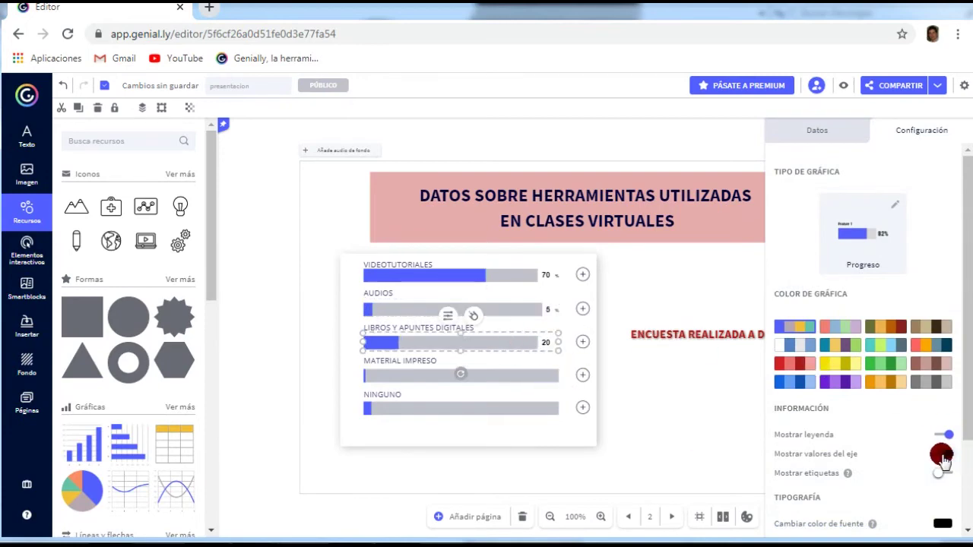
pyautogui.click(532, 376)
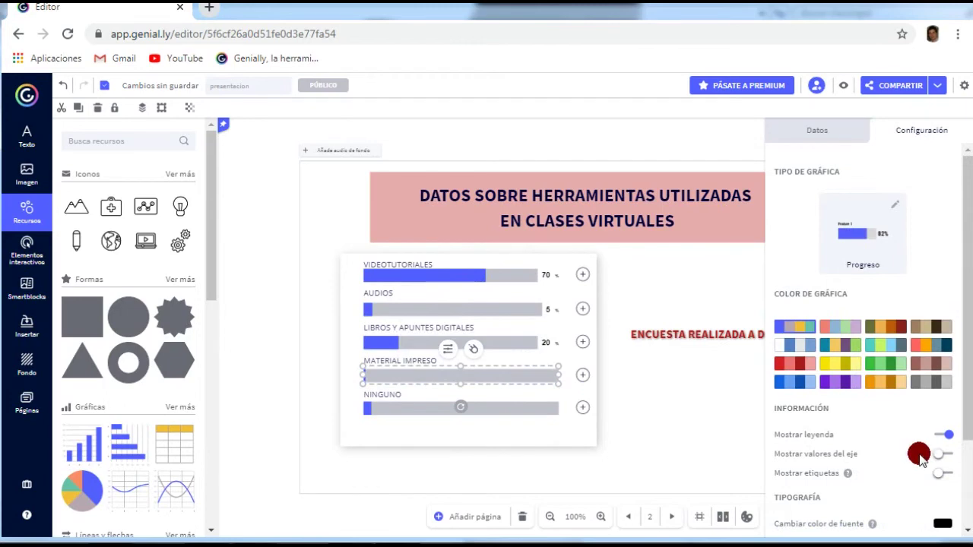
pyautogui.click(944, 455)
pyautogui.click(517, 403)
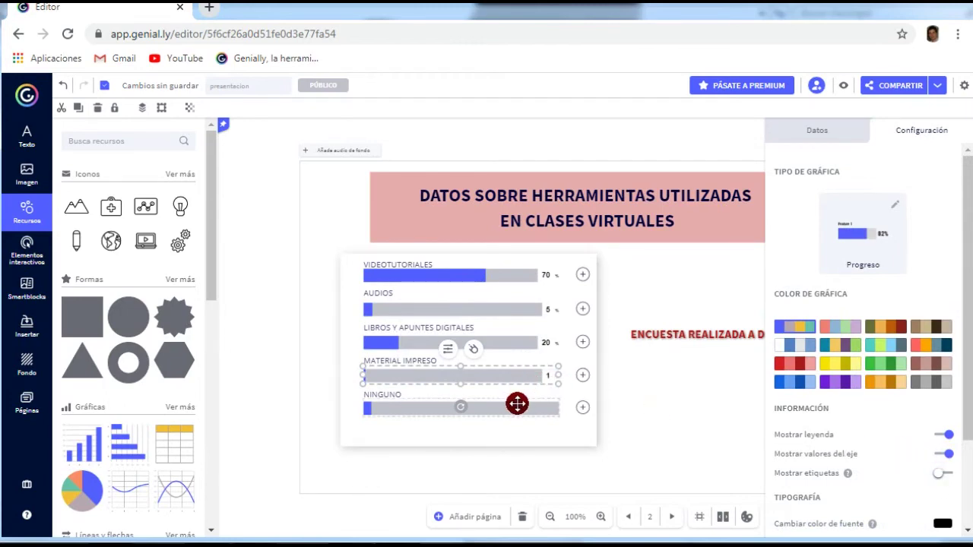
pyautogui.click(945, 456)
pyautogui.click(396, 362)
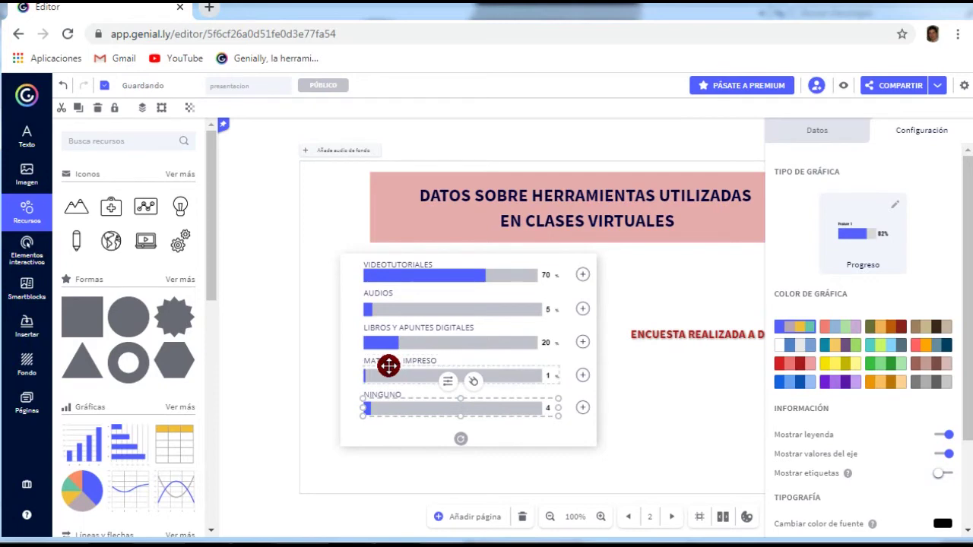
pyautogui.click(691, 279)
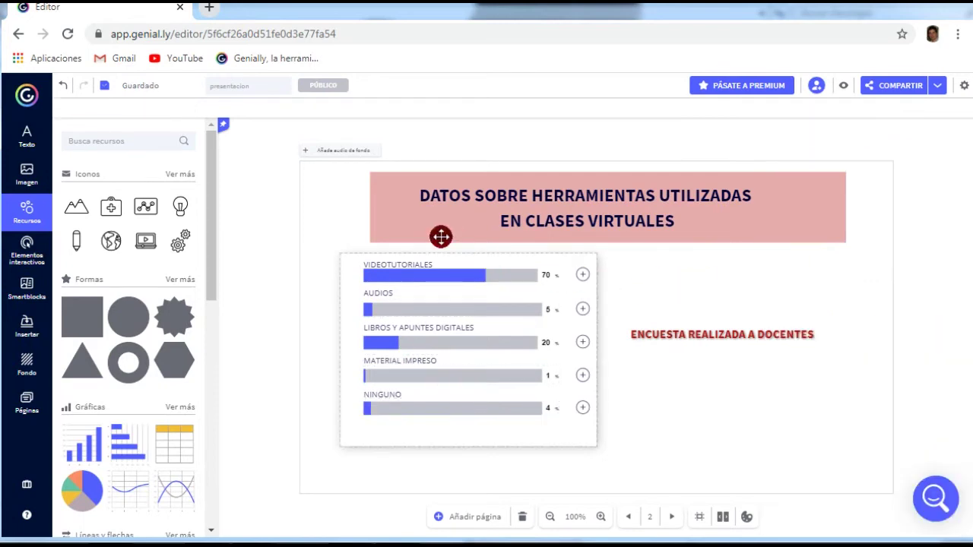
# Step: Move the title text slightly down and to the right within the red banner
pyautogui.moveTo(367, 212); pyautogui.dragTo(397, 221)
pyautogui.click(778, 381)
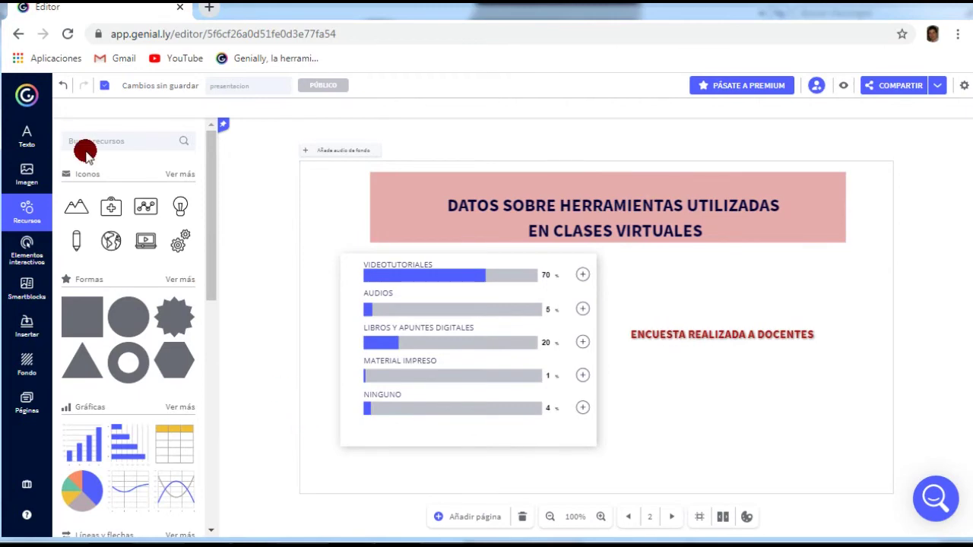
# Step: Add a round home button from the interactive elements and place it just right of the title banner
pyautogui.click(23, 251)
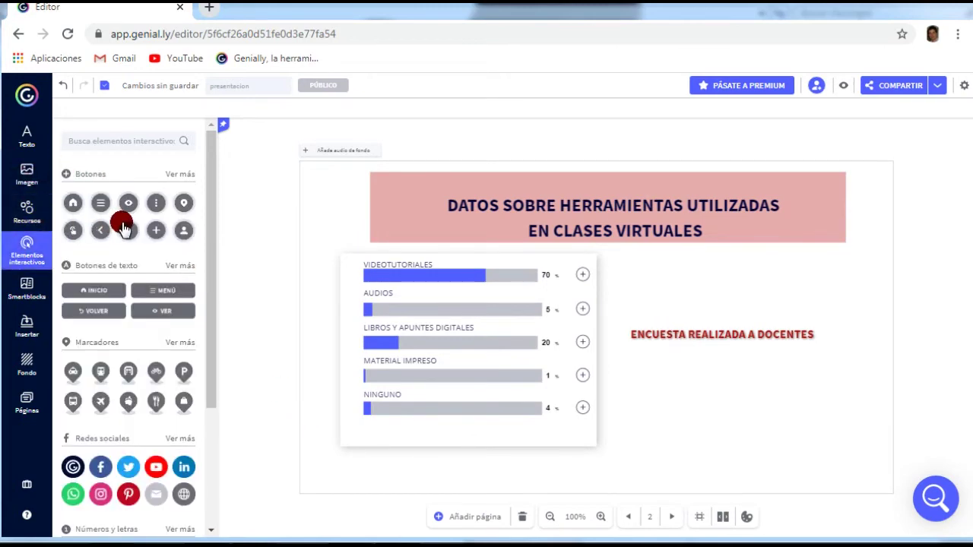
pyautogui.click(70, 205)
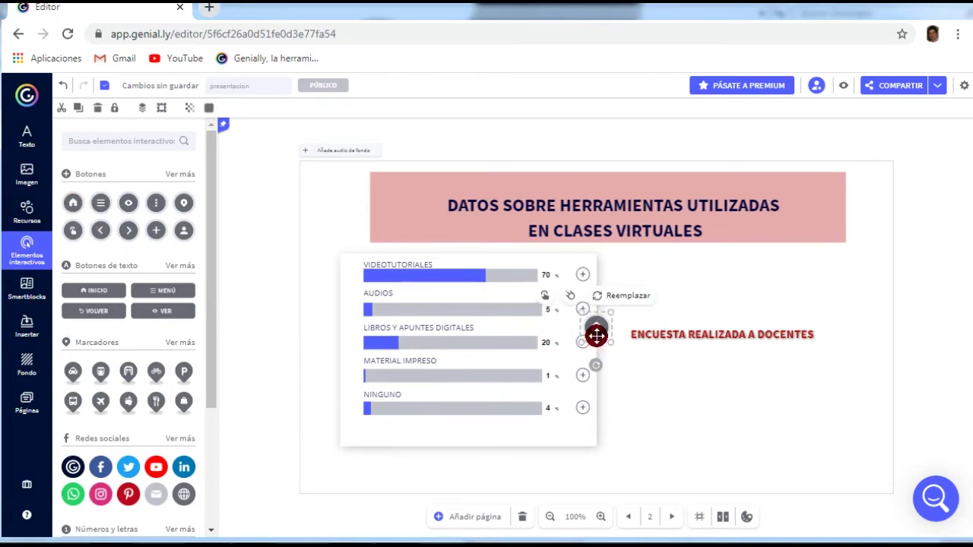
pyautogui.moveTo(598, 330); pyautogui.dragTo(867, 202)
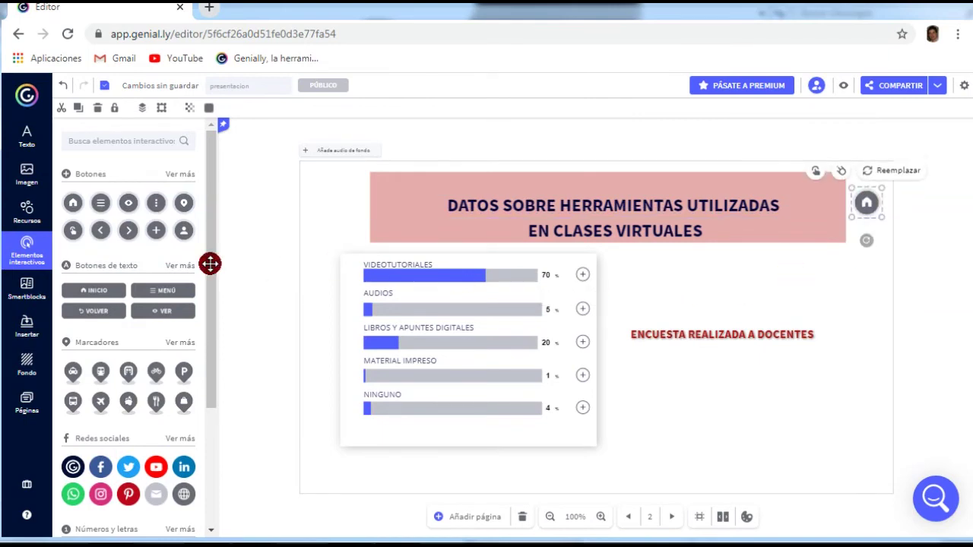
# Step: Add a round right-arrow button and place it near the slide's lower right corner
pyautogui.click(116, 232)
pyautogui.click(130, 230)
pyautogui.moveTo(633, 339); pyautogui.dragTo(855, 424)
# Step: Link the home button beside the title banner to the first page (Primera página) and save the interactivity
pyautogui.click(869, 197)
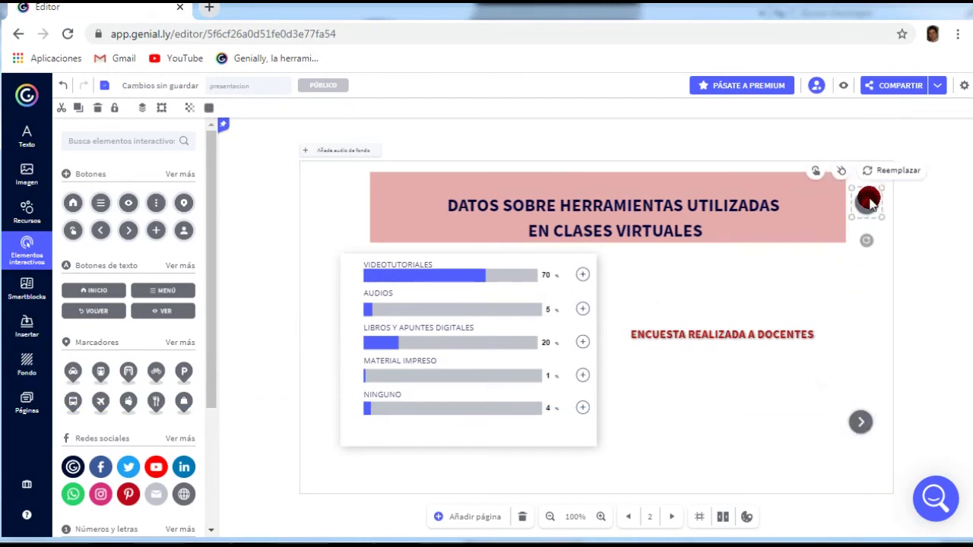
pyautogui.click(817, 171)
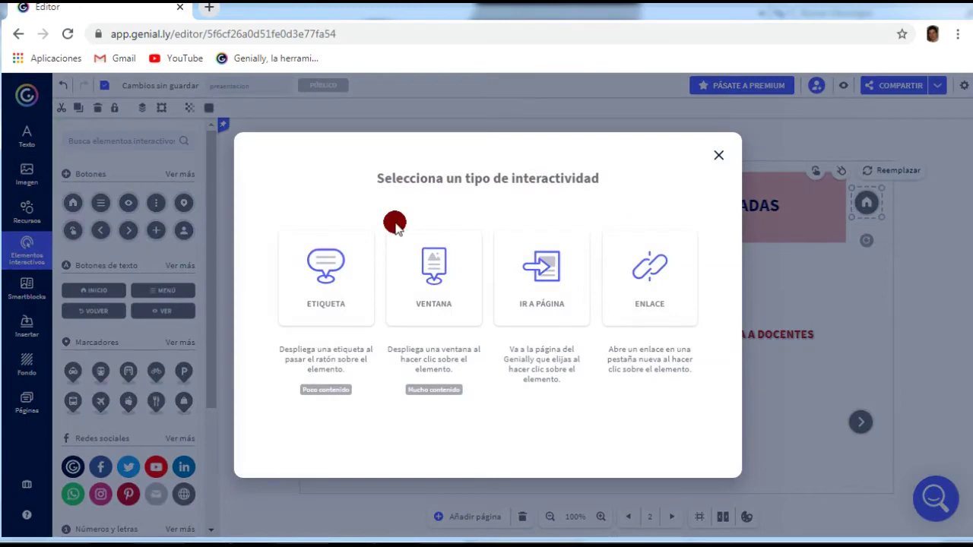
pyautogui.click(525, 268)
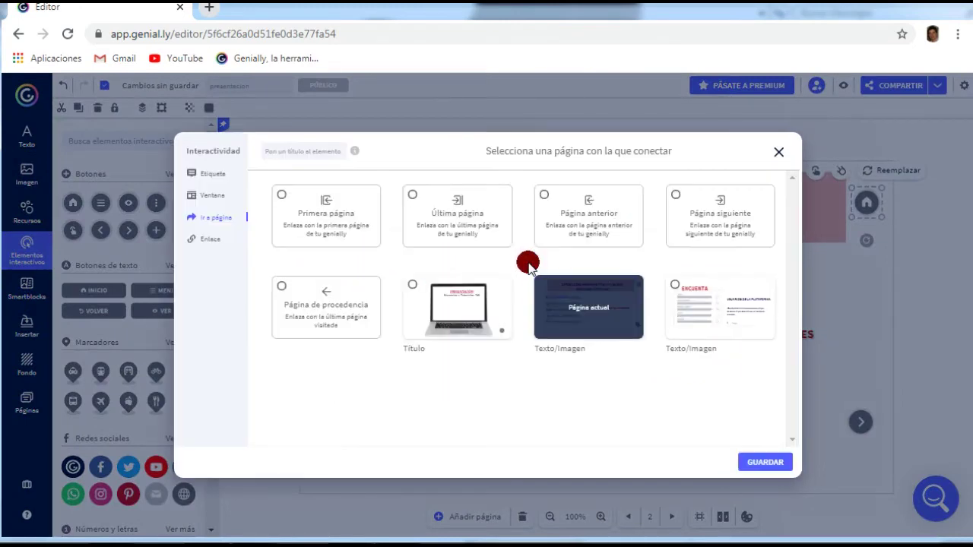
pyautogui.click(311, 226)
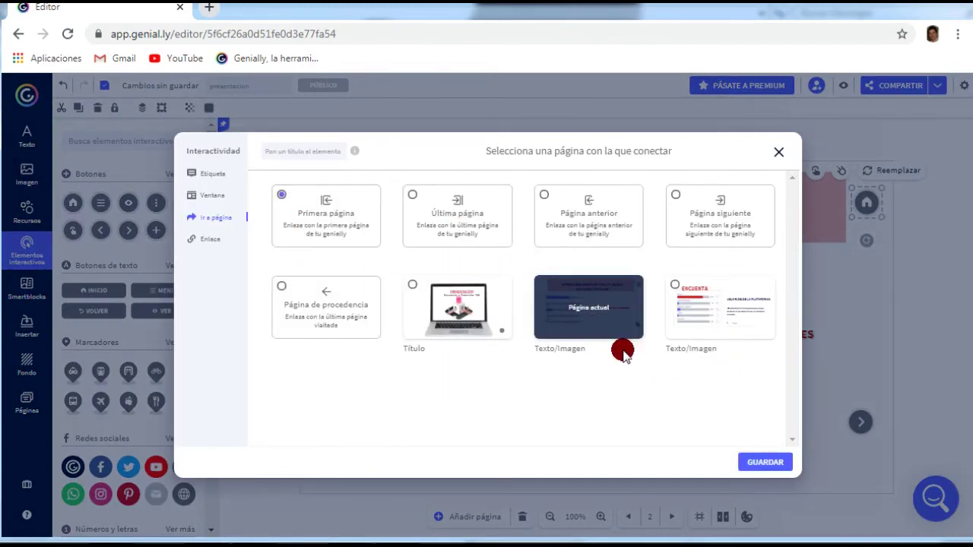
pyautogui.click(764, 463)
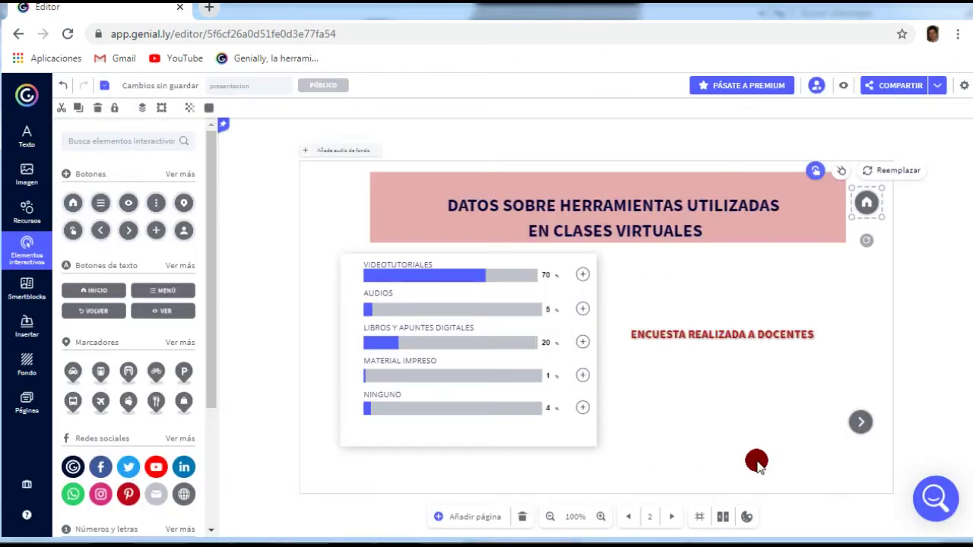
pyautogui.moveTo(858, 423); pyautogui.dragTo(860, 422)
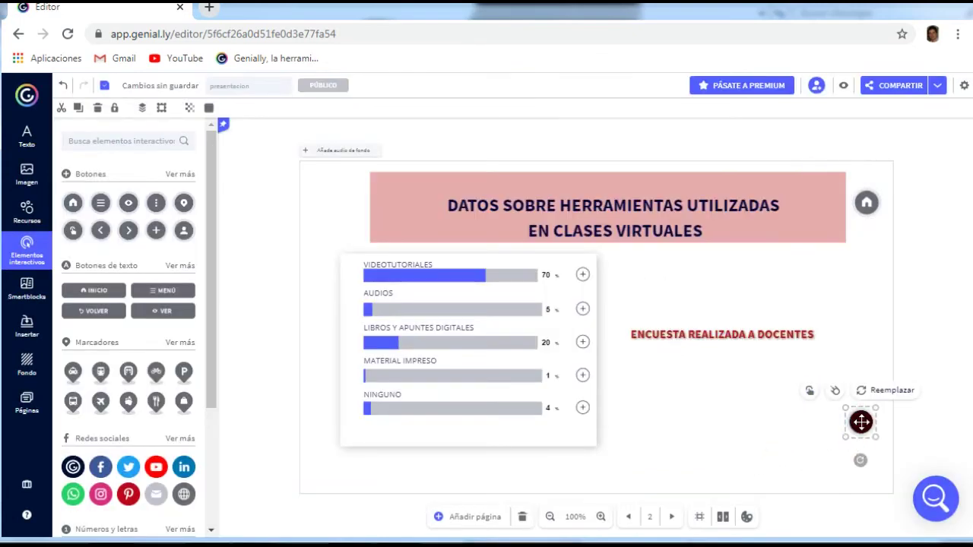
pyautogui.click(809, 392)
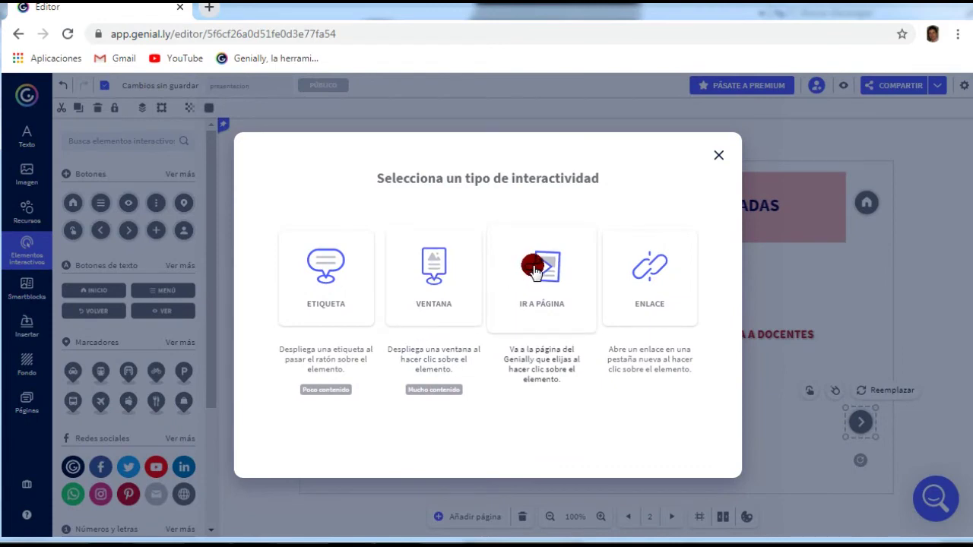
pyautogui.click(535, 272)
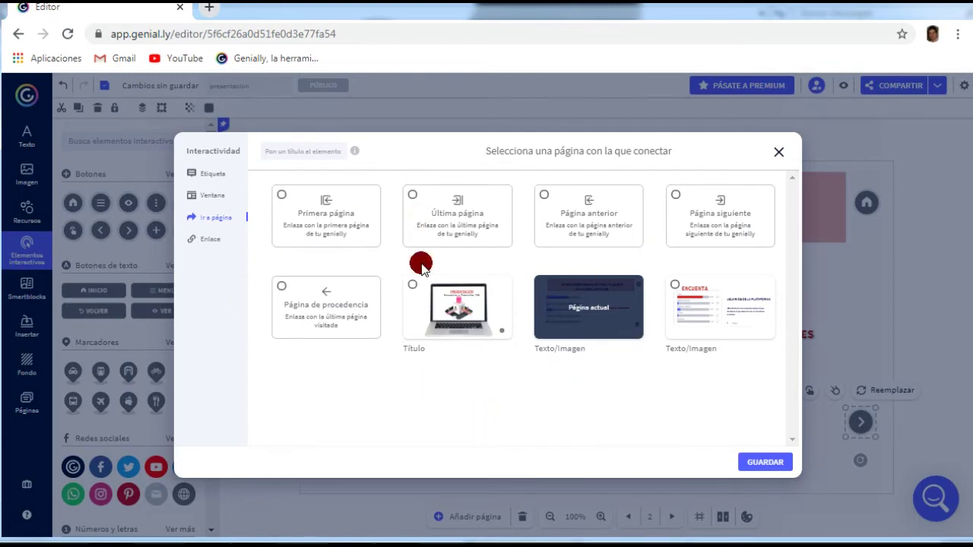
pyautogui.click(779, 152)
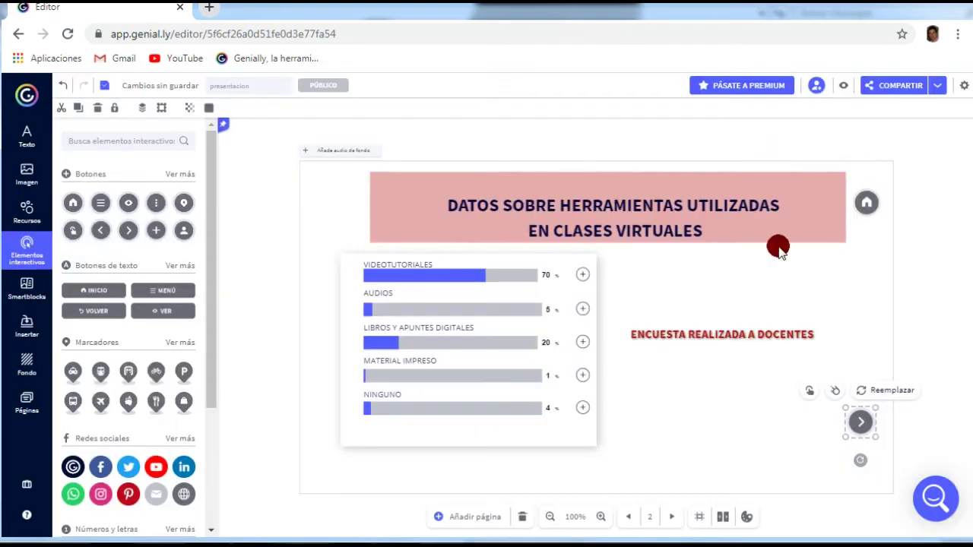
# Step: Add the GRACIAS page from the PRESENTACIÓN GENIAL template in Genially's Presentación category
pyautogui.click(487, 519)
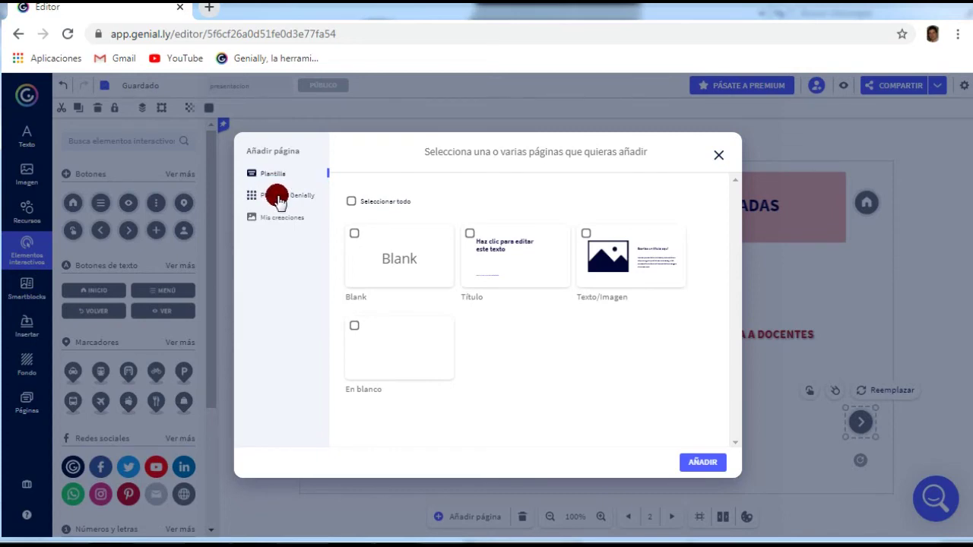
pyautogui.click(278, 198)
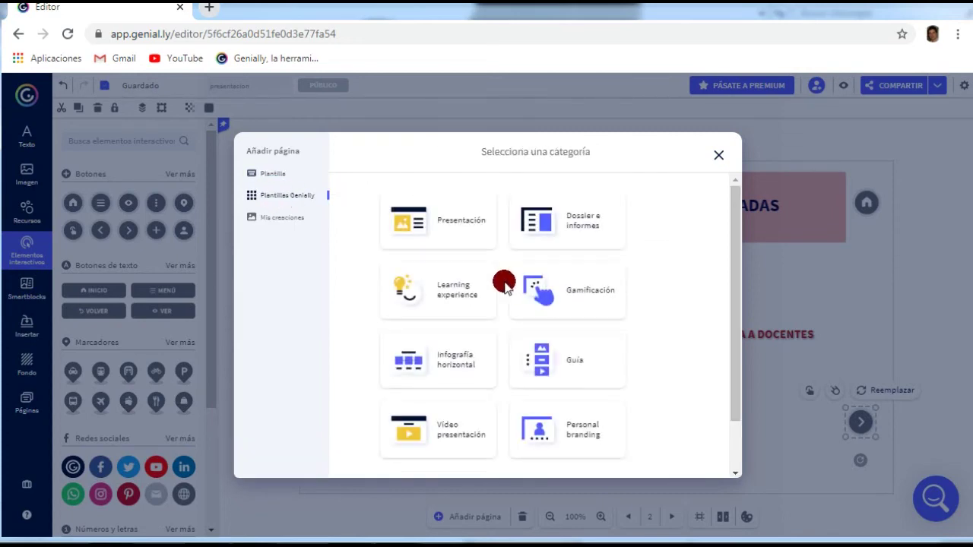
pyautogui.click(437, 220)
pyautogui.moveTo(731, 192)
pyautogui.mouseDown()
pyautogui.moveTo(735, 213)
pyautogui.moveTo(734, 182)
pyautogui.mouseUp()
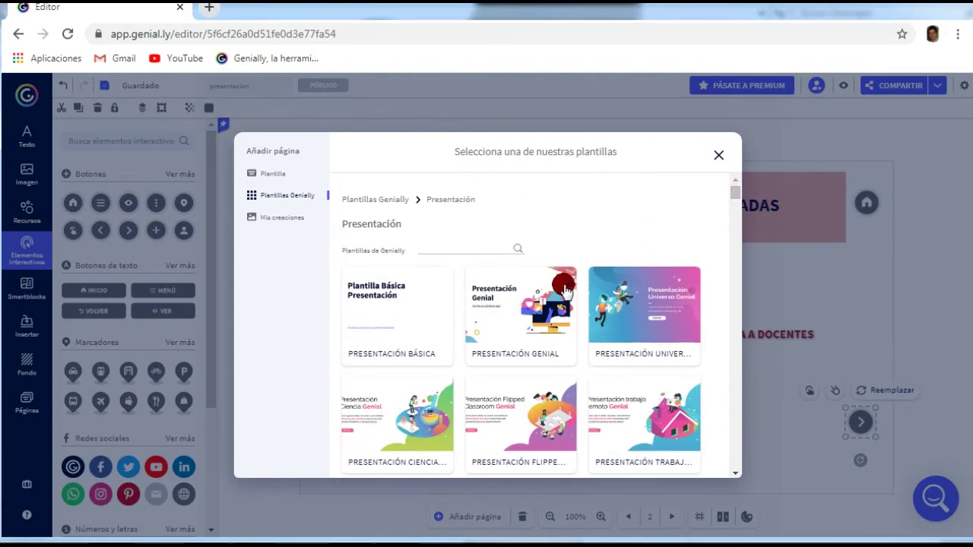
pyautogui.click(493, 316)
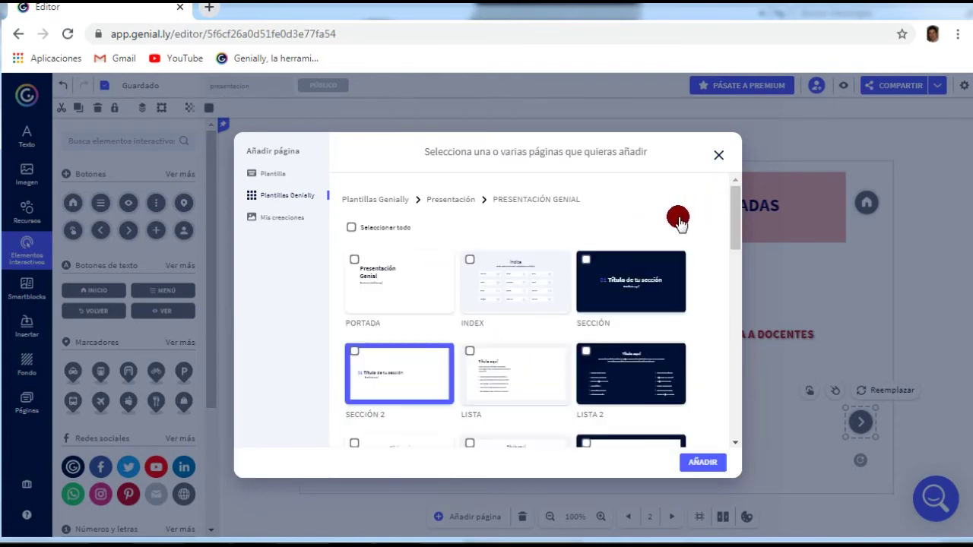
pyautogui.moveTo(736, 281); pyautogui.dragTo(725, 413)
pyautogui.click(539, 405)
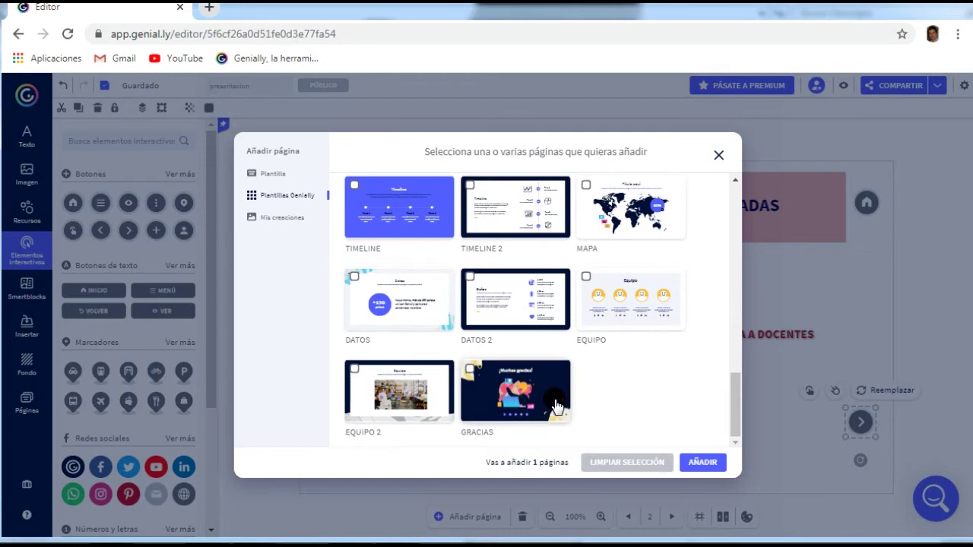
pyautogui.click(695, 464)
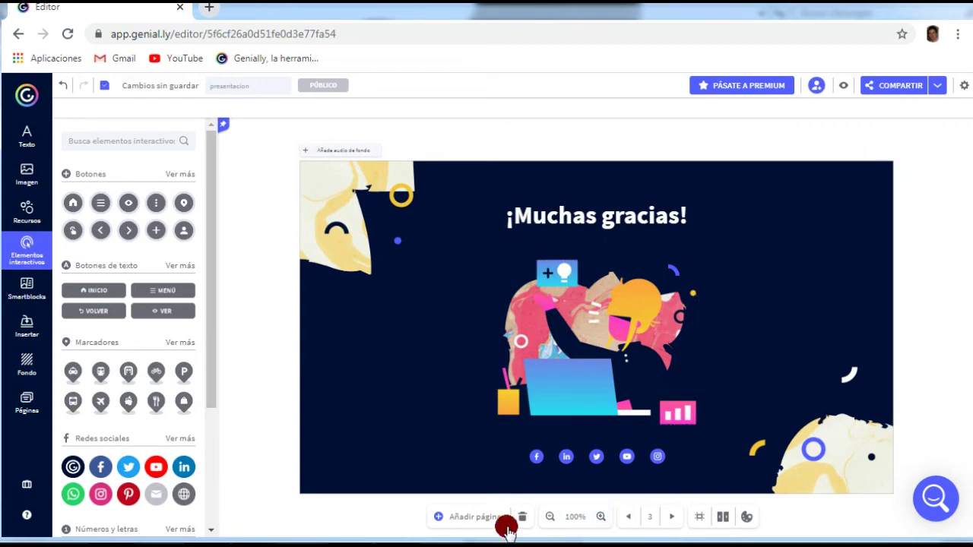
# Step: Return to page 2, link its right-arrow button to the GRACIAS page, and deselect the button
pyautogui.click(628, 519)
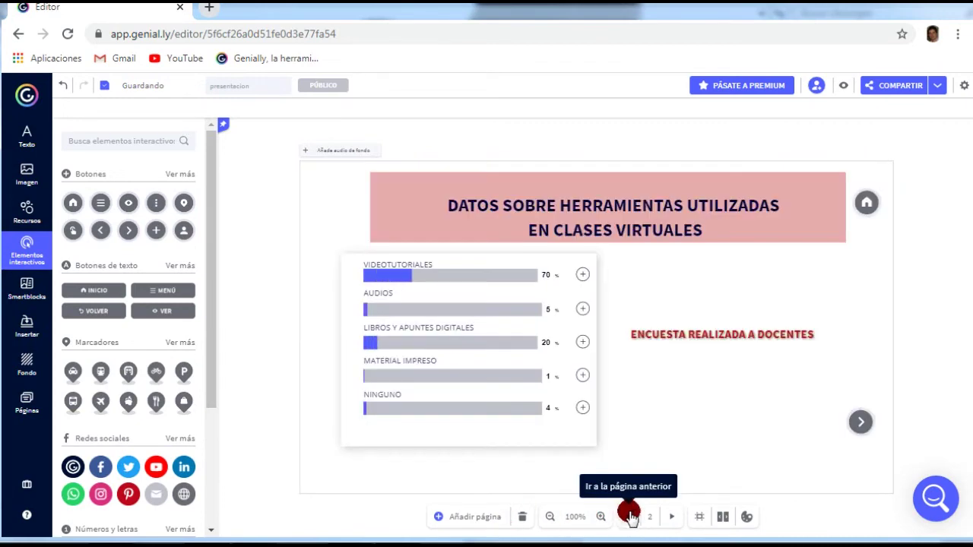
pyautogui.click(859, 422)
pyautogui.click(808, 392)
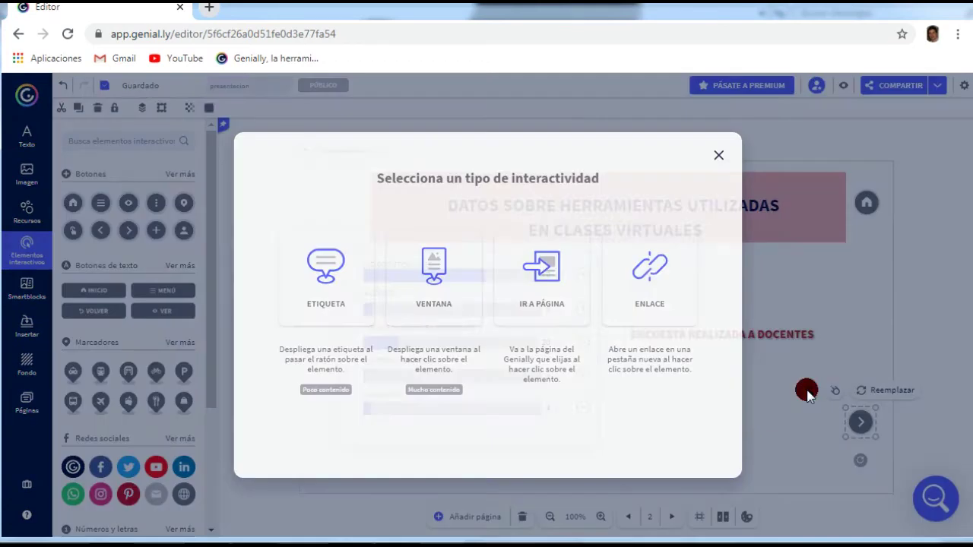
pyautogui.click(539, 271)
pyautogui.click(676, 286)
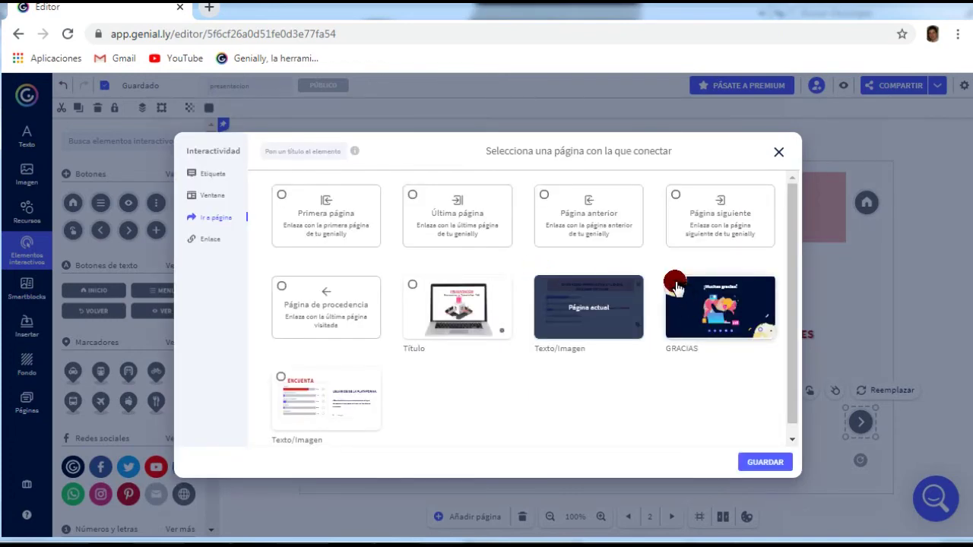
pyautogui.click(777, 468)
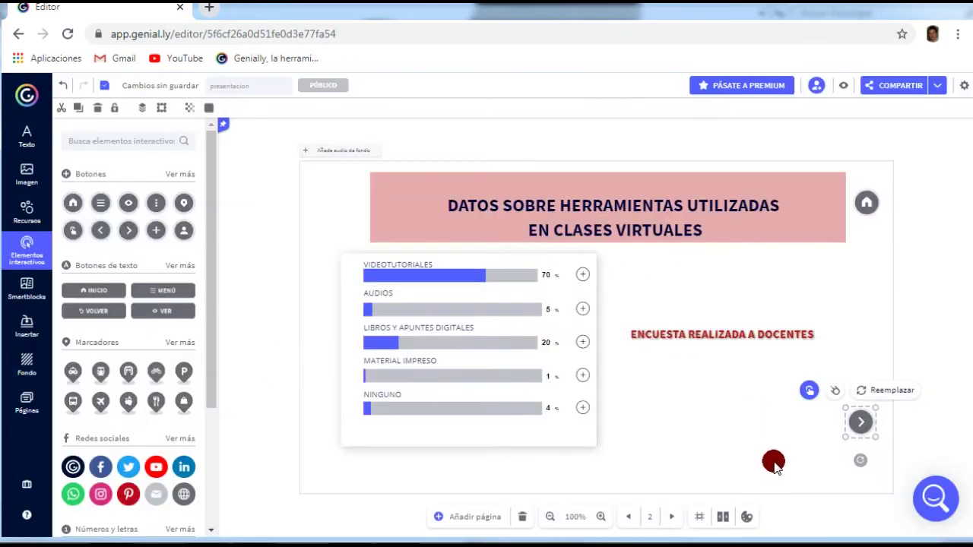
pyautogui.click(632, 404)
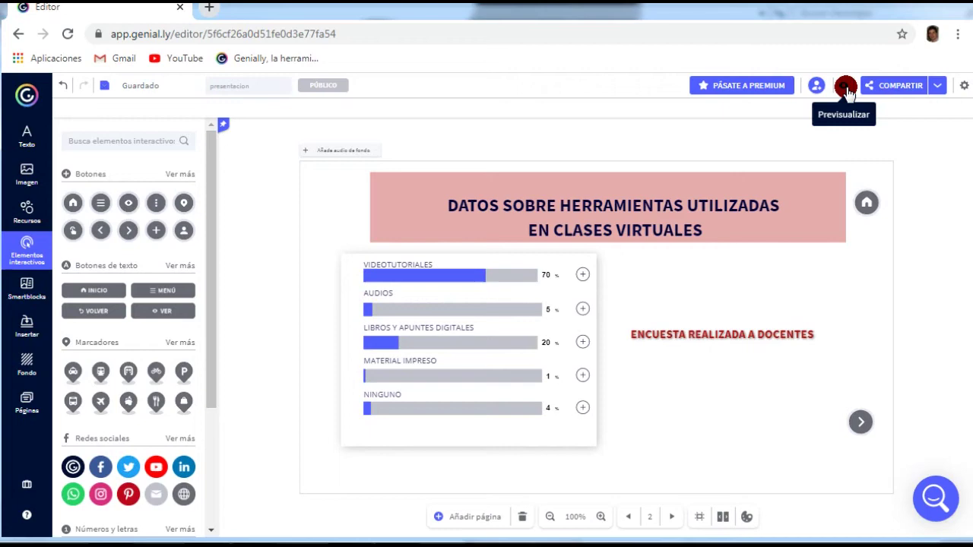
# Step: Preview the presentation, test the home and arrow buttons through to the thank-you page, and return to editing
pyautogui.click(847, 87)
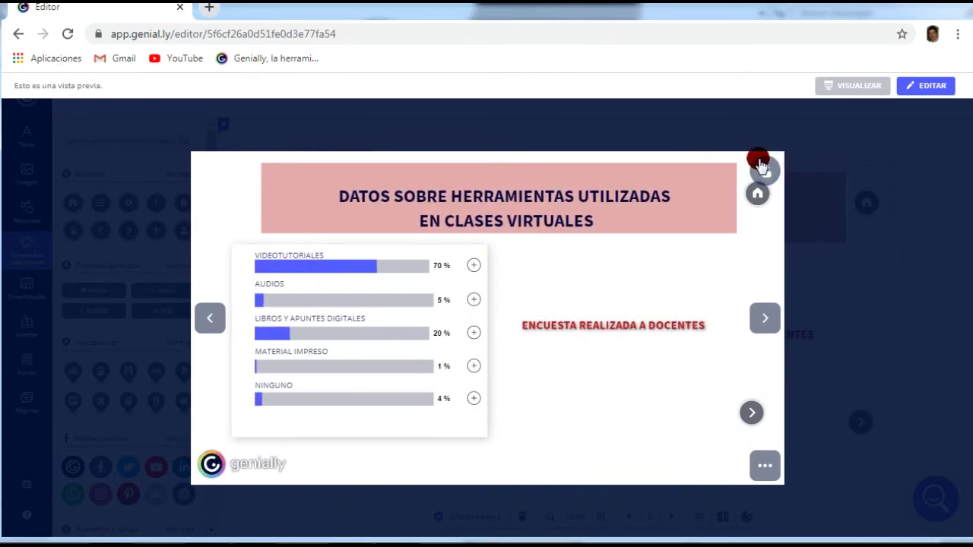
pyautogui.click(758, 197)
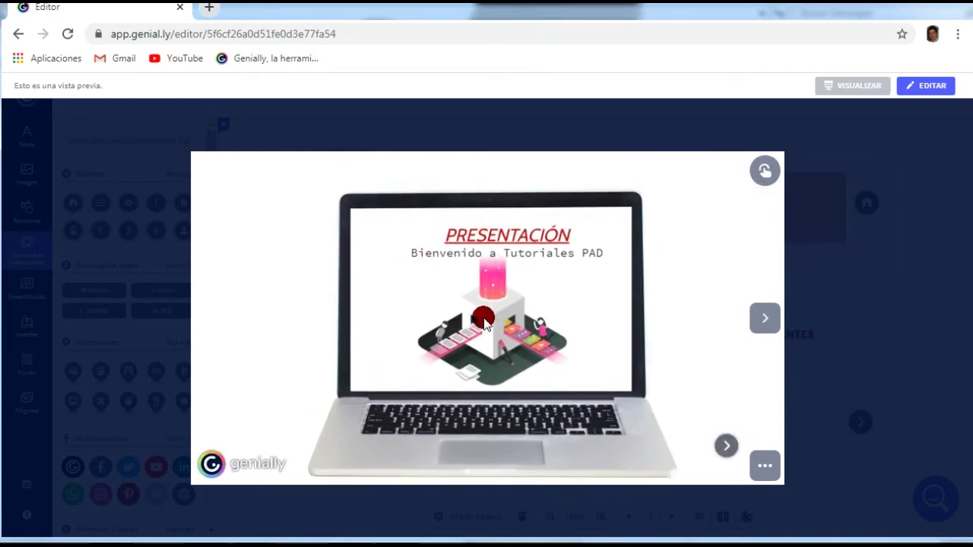
pyautogui.click(727, 453)
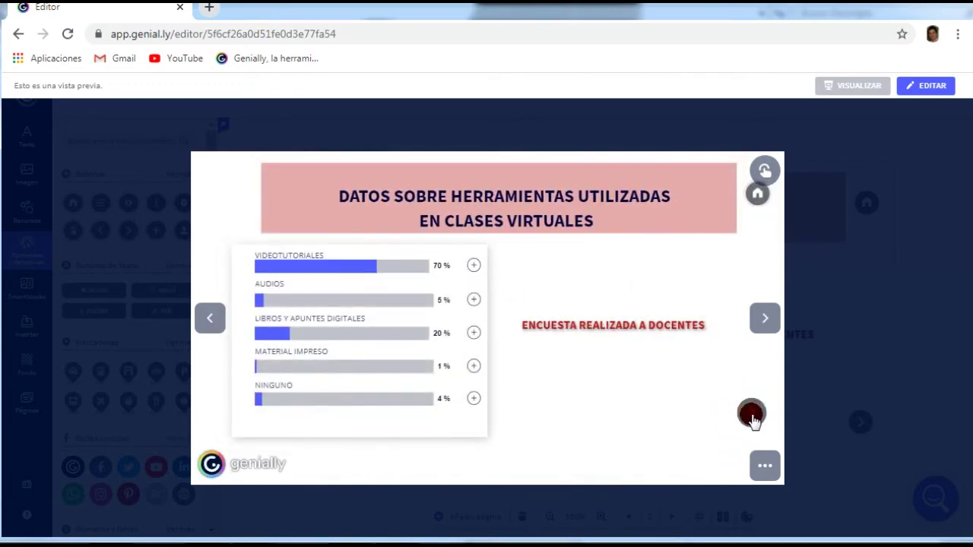
pyautogui.click(751, 417)
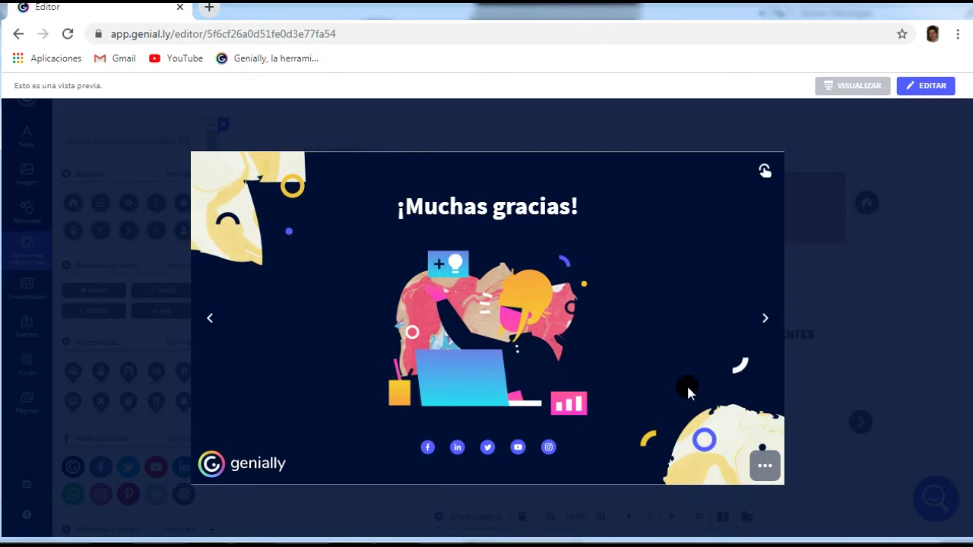
pyautogui.click(764, 467)
pyautogui.click(928, 88)
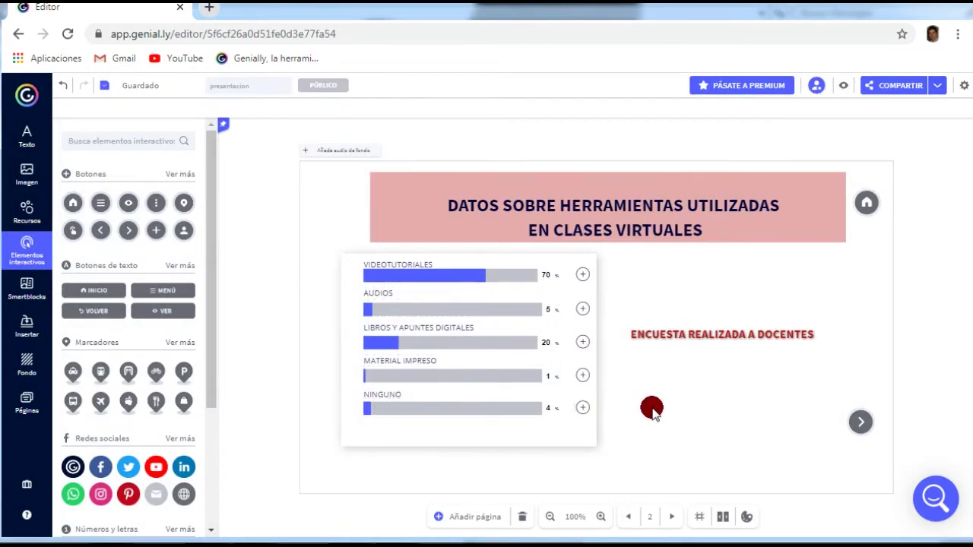
# Step: Add a round play button from the full set of buttons and place it centred below ENCUESTA REALIZADA A DOCENTES
pyautogui.click(182, 175)
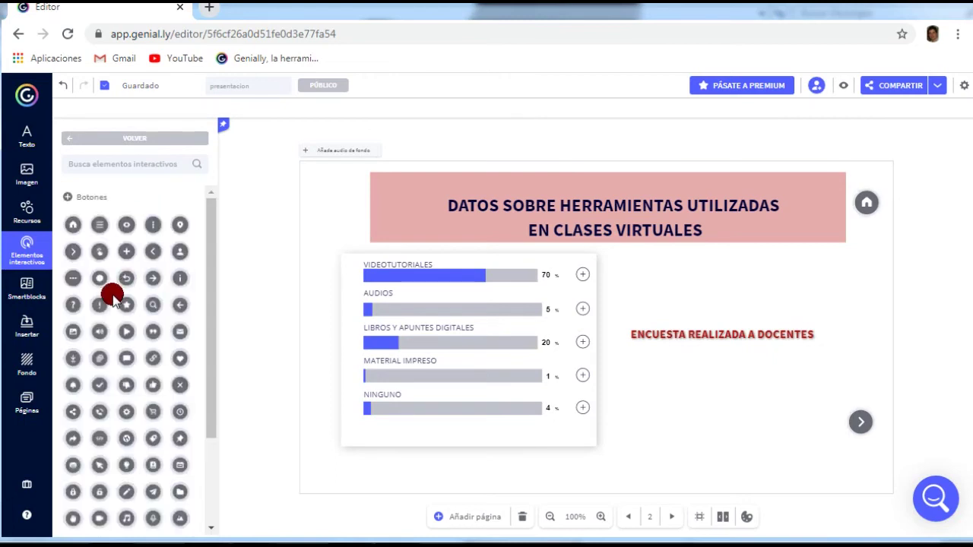
pyautogui.click(128, 340)
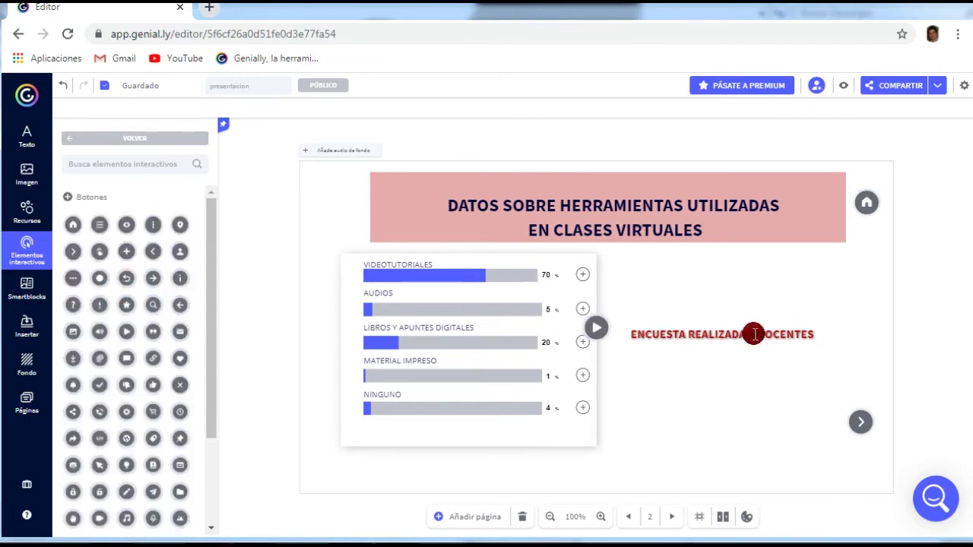
pyautogui.moveTo(597, 327); pyautogui.dragTo(710, 385)
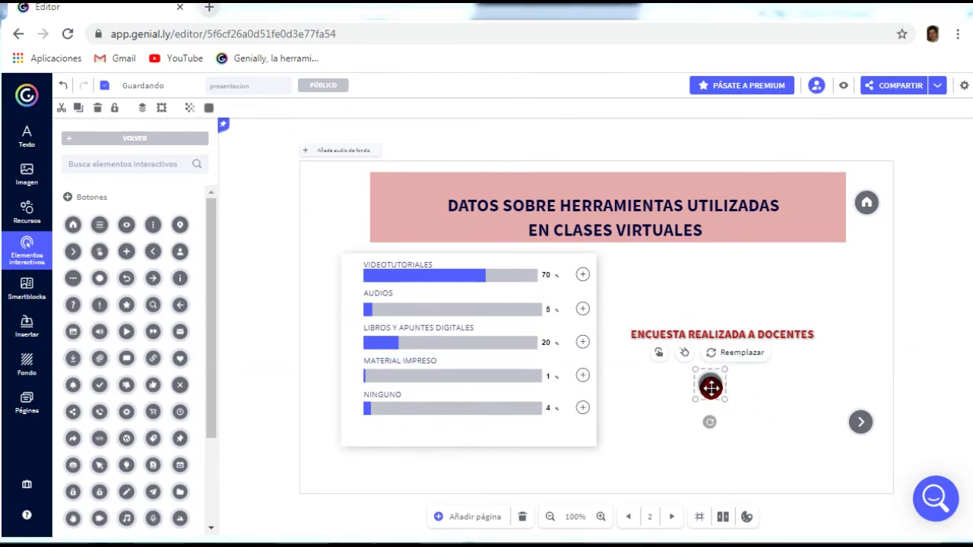
pyautogui.moveTo(709, 386); pyautogui.dragTo(709, 393)
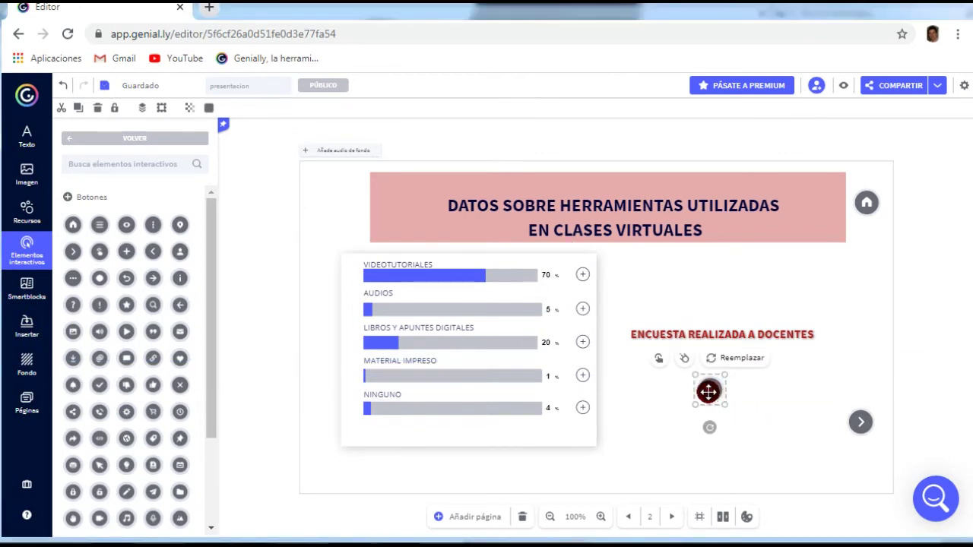
# Step: Open the YouTube search results for "plataforma aprendizaje digital" in a new browser tab
pyautogui.click(206, 9)
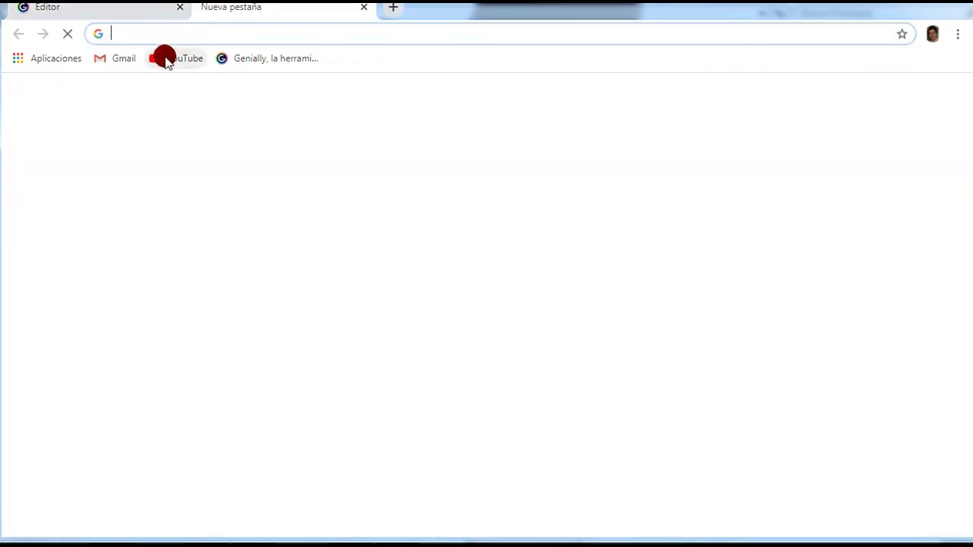
pyautogui.click(166, 38)
pyautogui.write('PL')
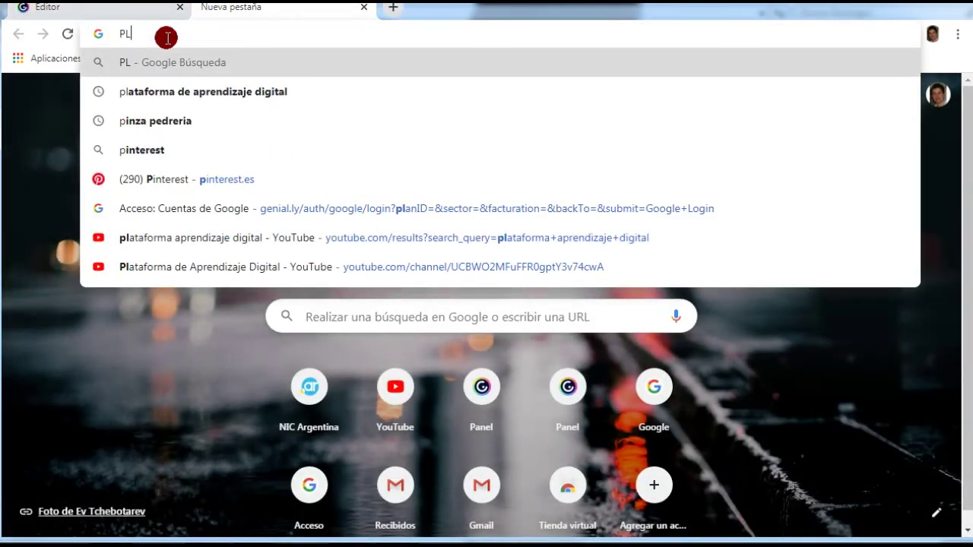
pyautogui.click(179, 237)
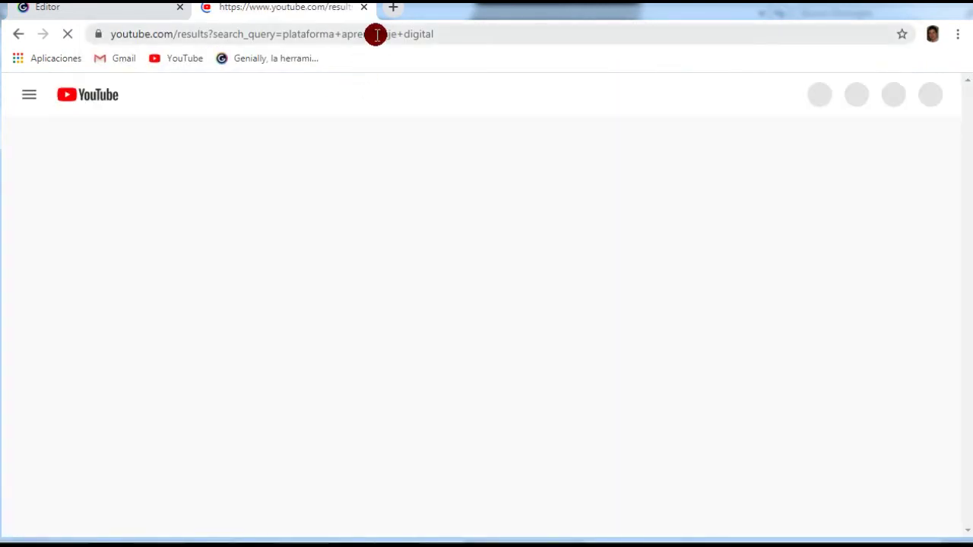
pyautogui.click(375, 33)
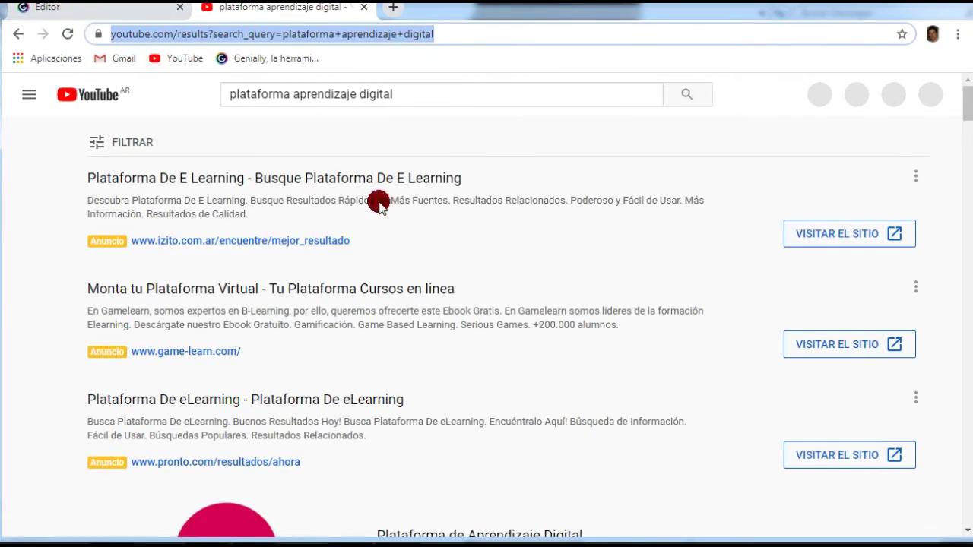
# Step: Open the Plataforma de Aprendizaje Digital channel from the results and copy its web address
pyautogui.scroll(-1, 222, 489)
pyautogui.click(413, 462)
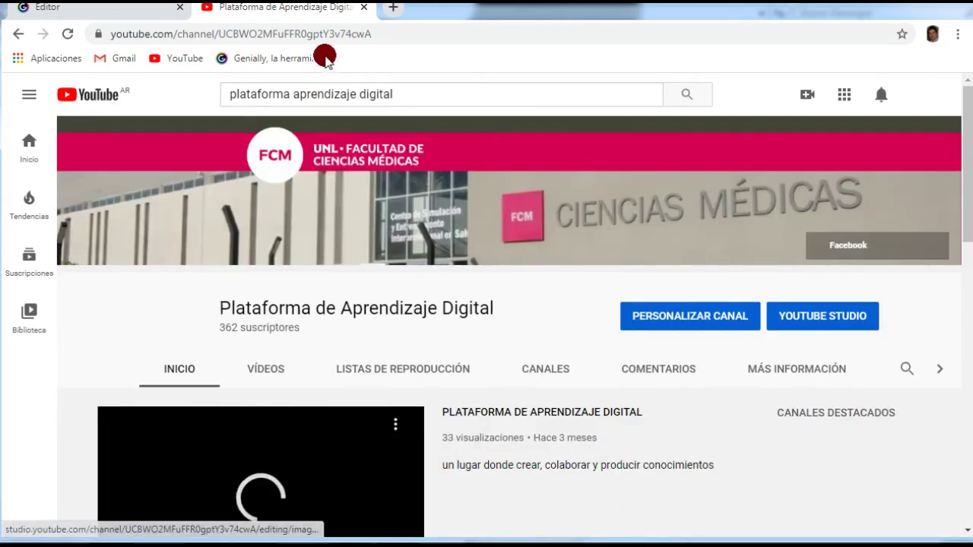
pyautogui.click(323, 35)
pyautogui.hotkey('ctrl', 'c')
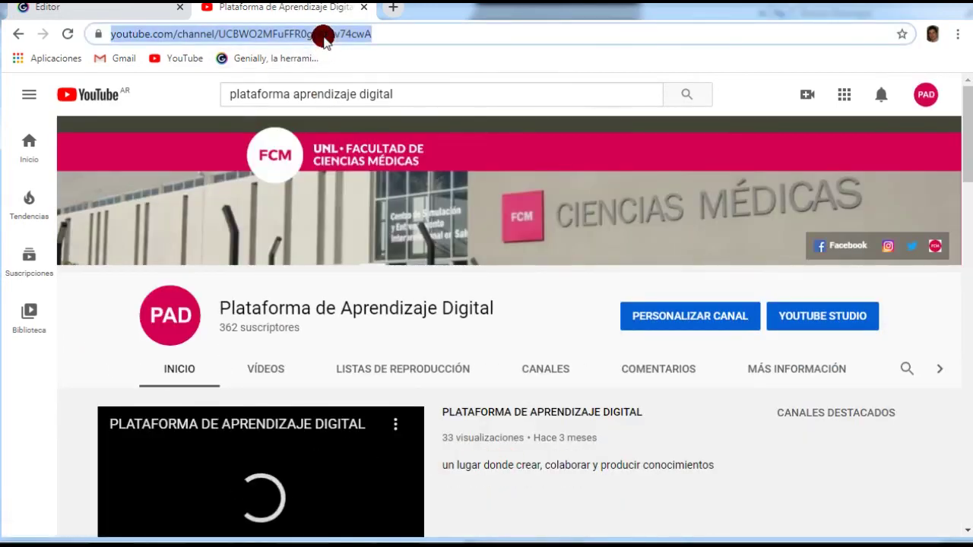
# Step: Switch back to the Genially editor, link the play button to the copied YouTube channel address in a new tab, and move it slightly lower
pyautogui.click(89, 12)
pyautogui.click(219, 14)
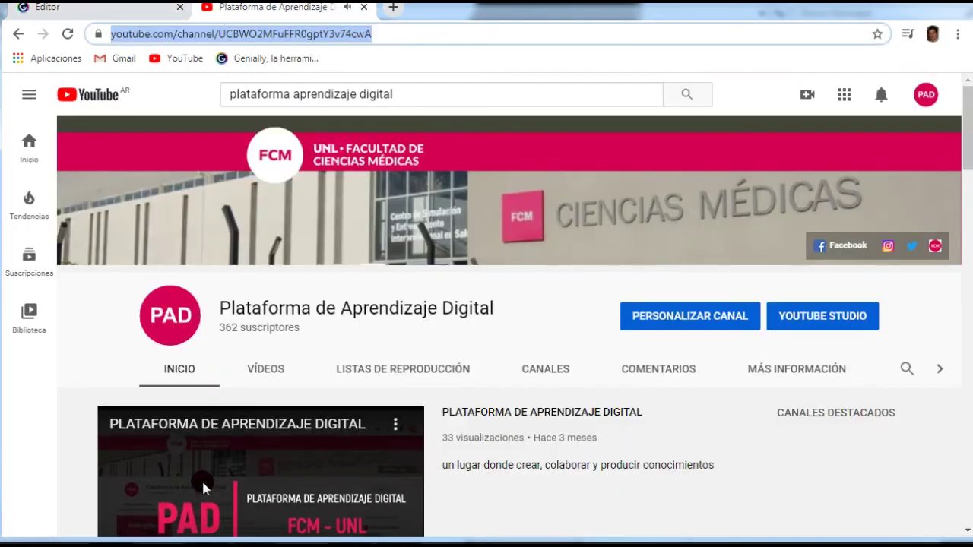
pyautogui.scroll(-2, 143, 469)
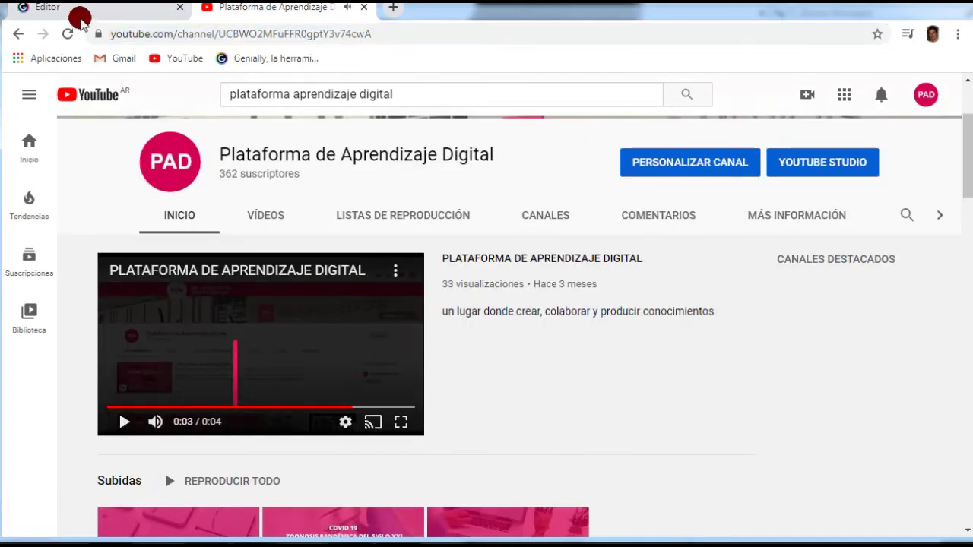
pyautogui.click(76, 11)
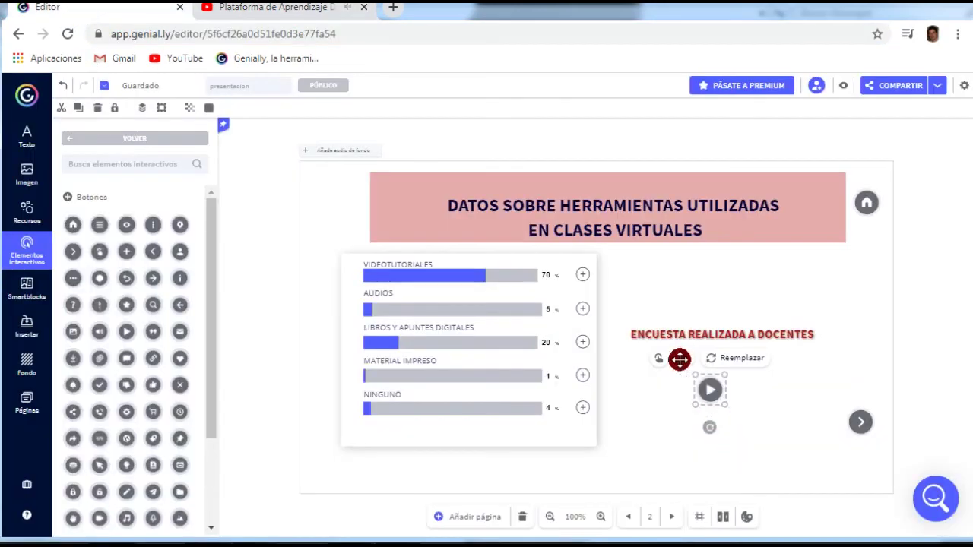
pyautogui.click(659, 359)
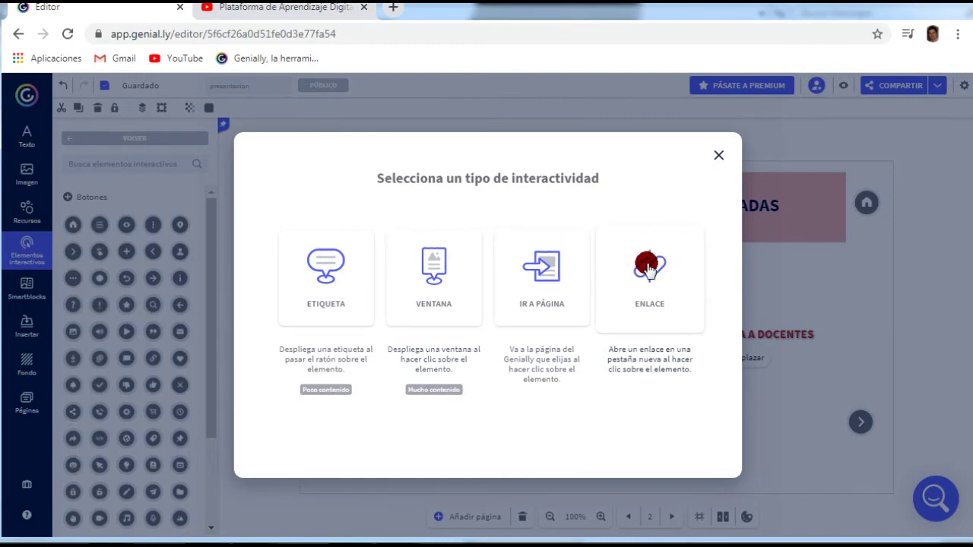
pyautogui.click(648, 269)
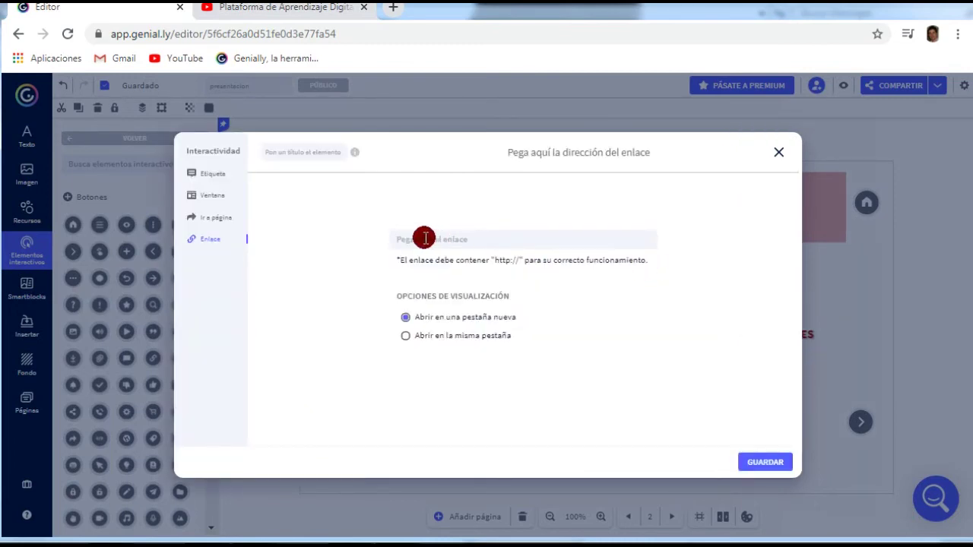
pyautogui.hotkey('ctrl', 'v')
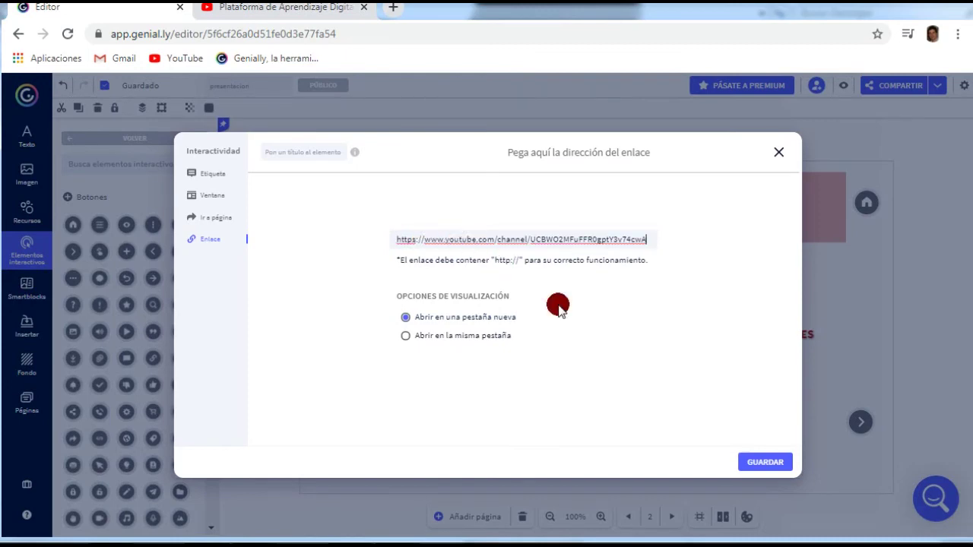
pyautogui.click(765, 463)
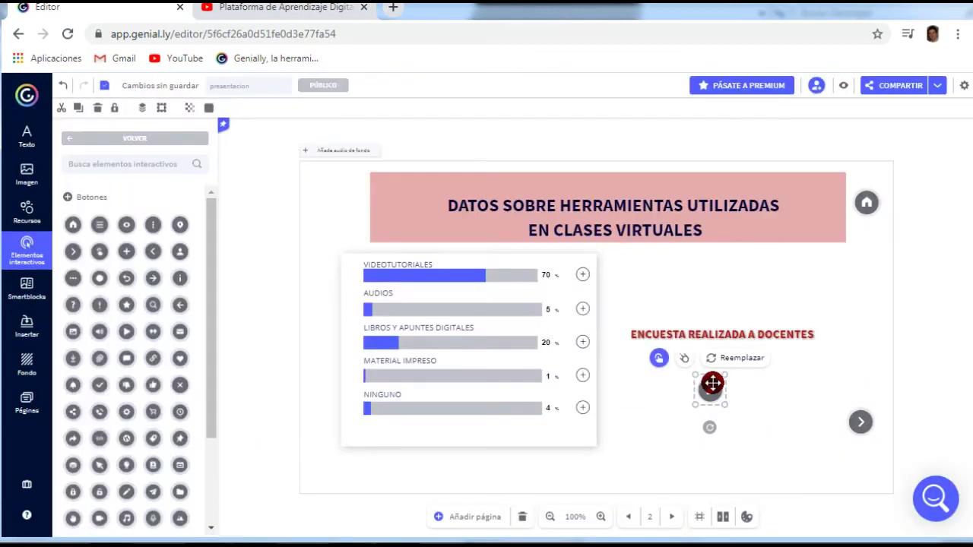
pyautogui.moveTo(711, 386); pyautogui.dragTo(713, 395)
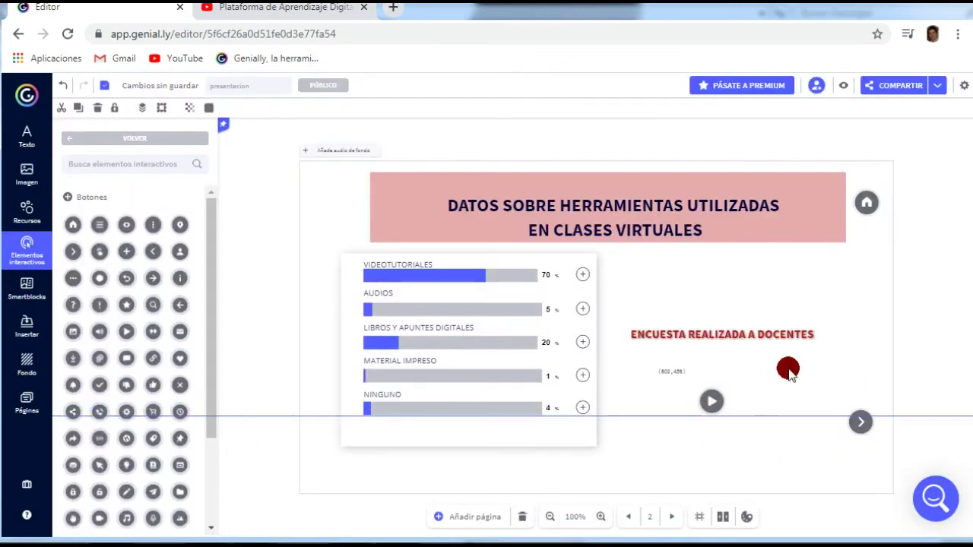
pyautogui.click(799, 415)
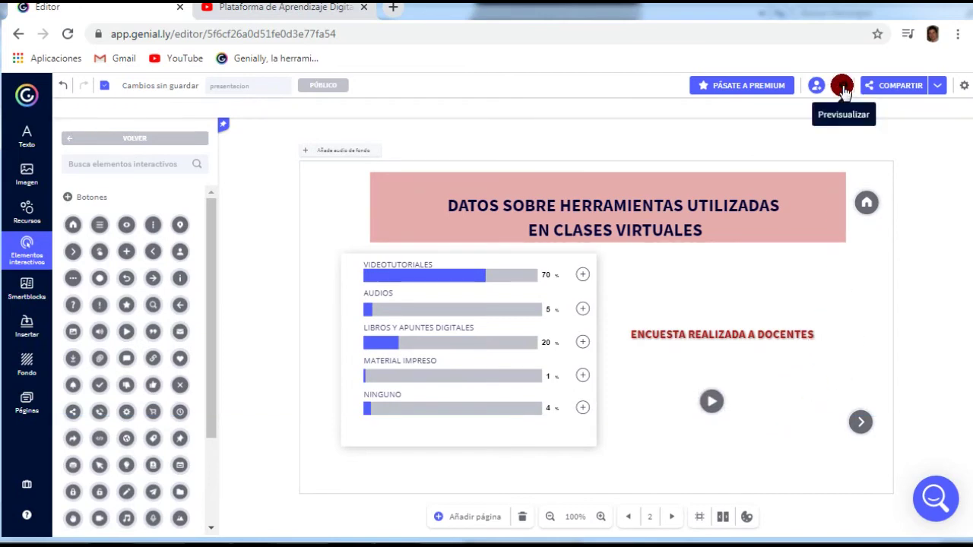
# Step: Preview the page, test the play button's channel link, close one of the duplicate YouTube tabs and return to editing
pyautogui.click(843, 86)
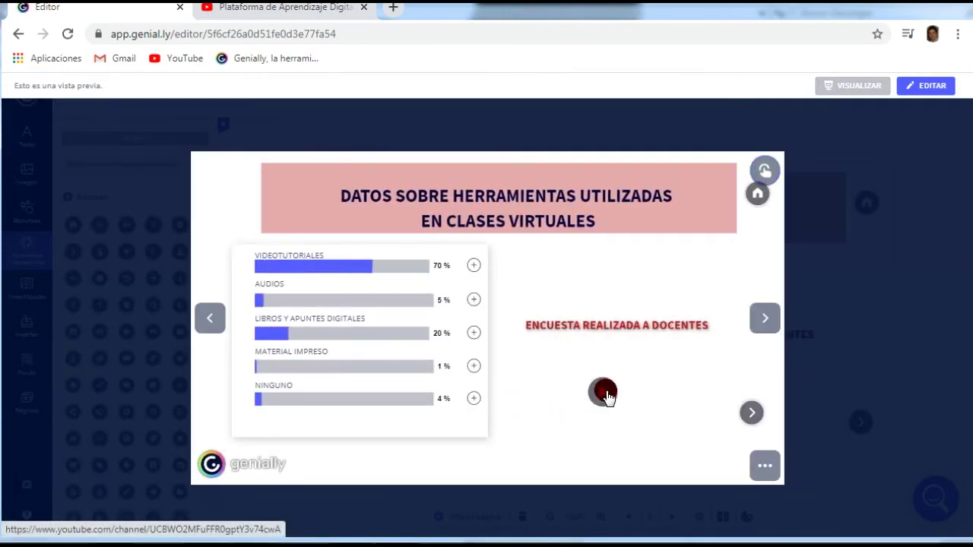
pyautogui.click(604, 399)
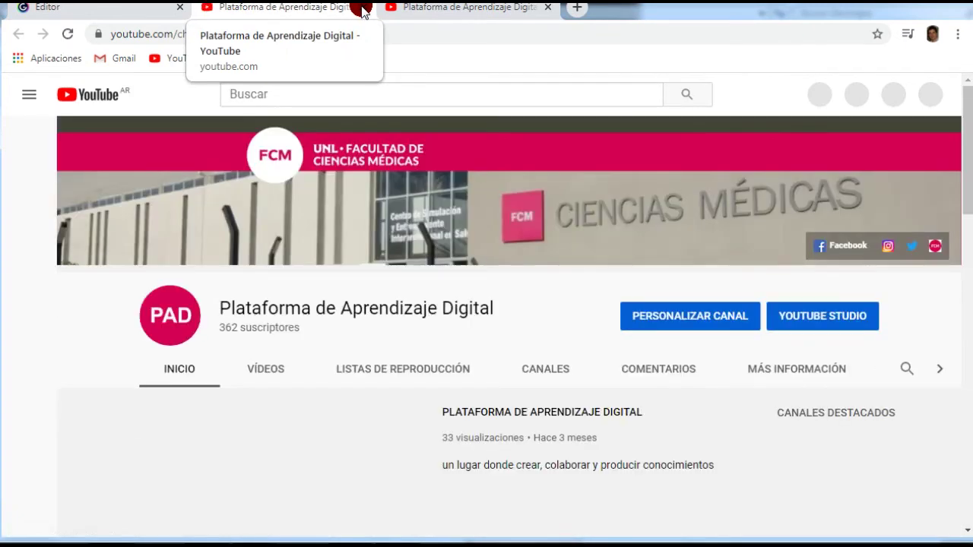
pyautogui.click(363, 8)
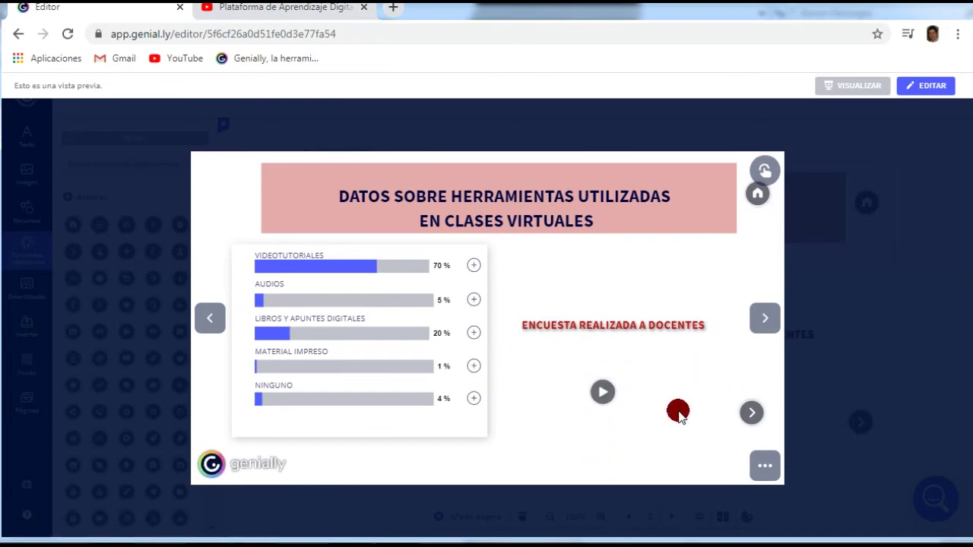
pyautogui.click(914, 88)
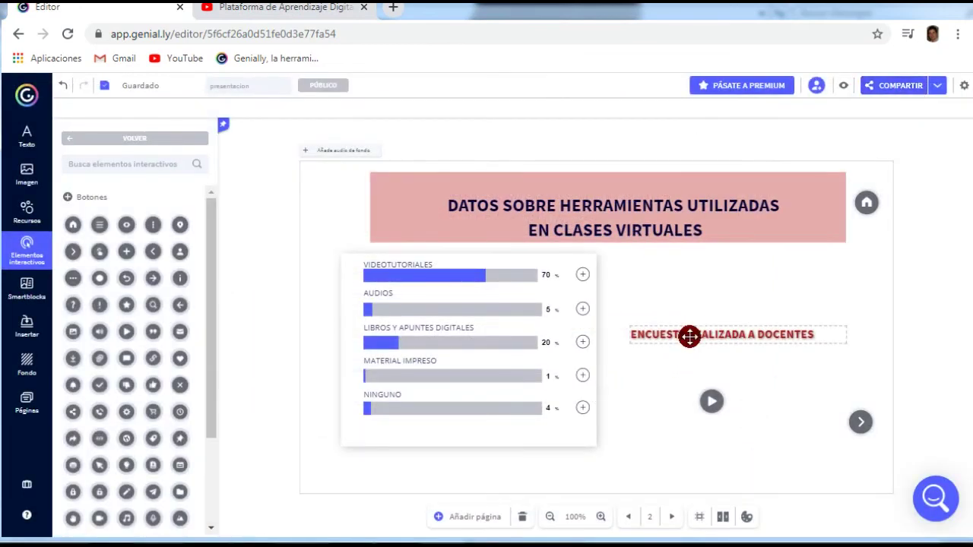
# Step: Set the entrance animation of the title DATOS SOBRE HERRAMIENTAS UTILIZADAS EN CLASES VIRTUALES to the Bote effect
pyautogui.click(575, 202)
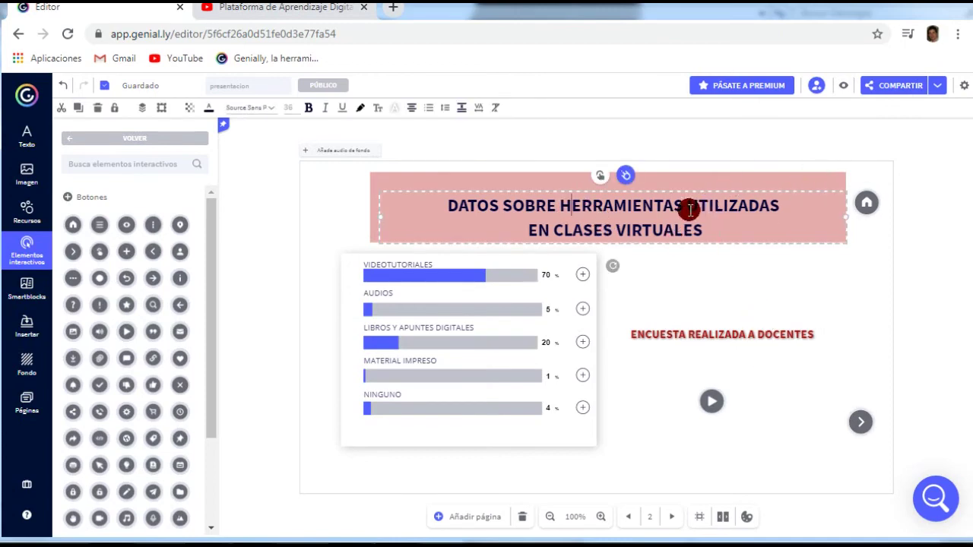
pyautogui.click(626, 177)
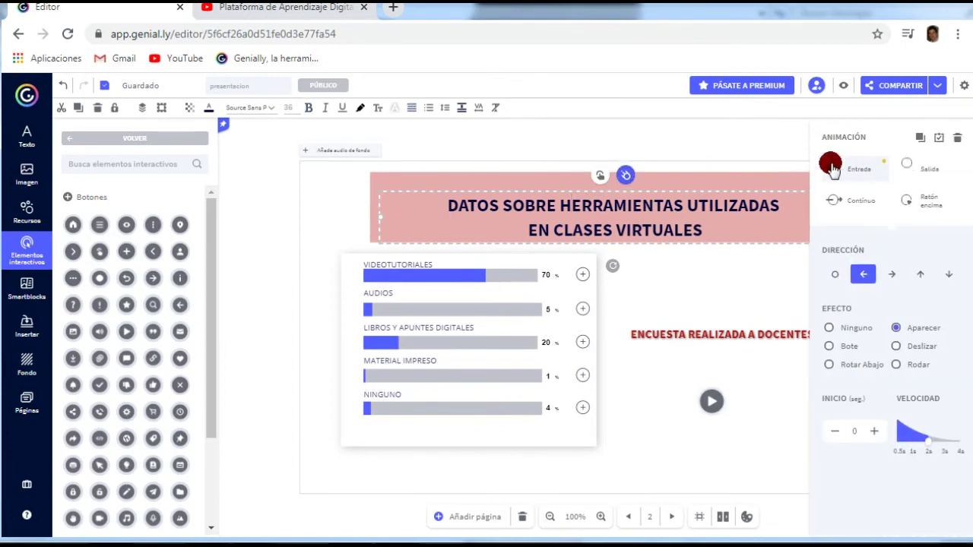
pyautogui.click(897, 329)
pyautogui.click(833, 346)
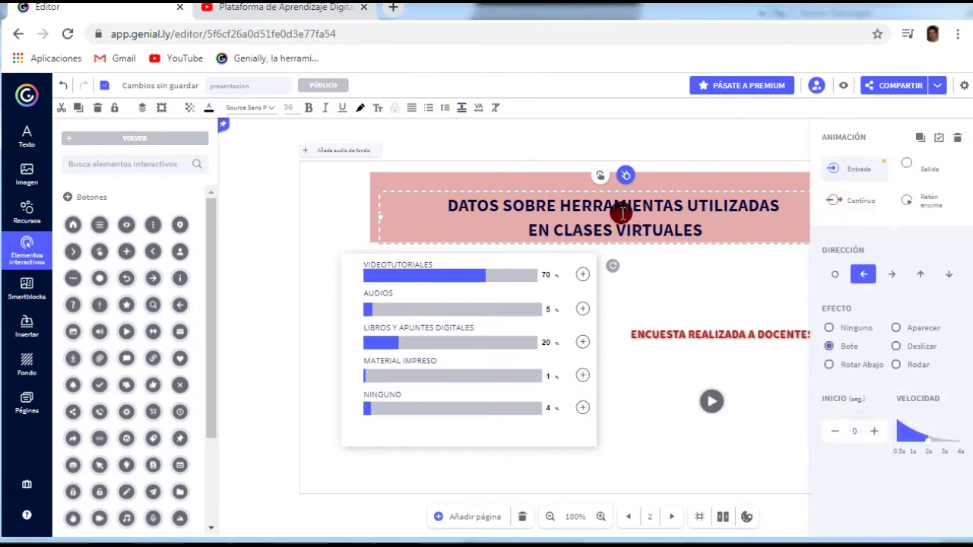
pyautogui.click(604, 327)
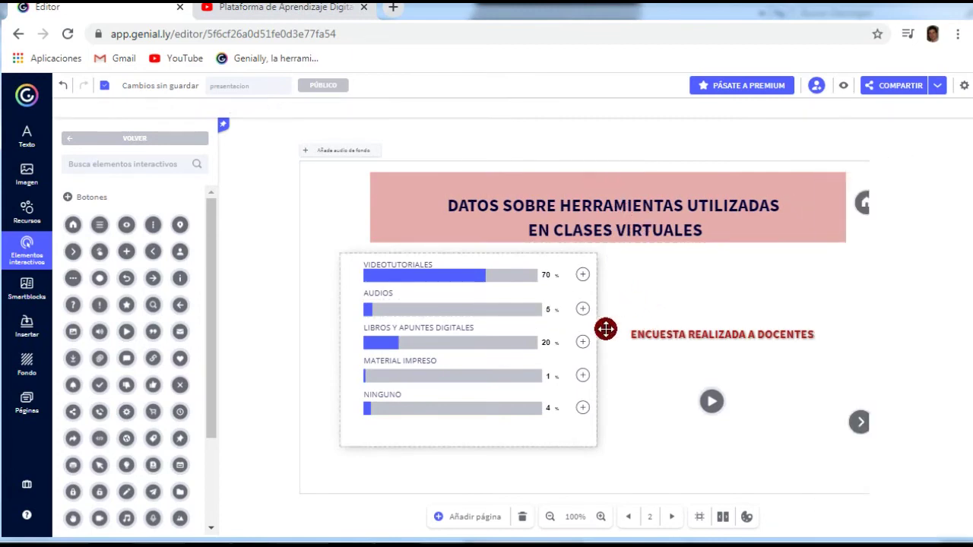
# Step: Set the entrance animation of the ENCUESTA REALIZADA A DOCENTES text to the Deslizar effect
pyautogui.click(645, 335)
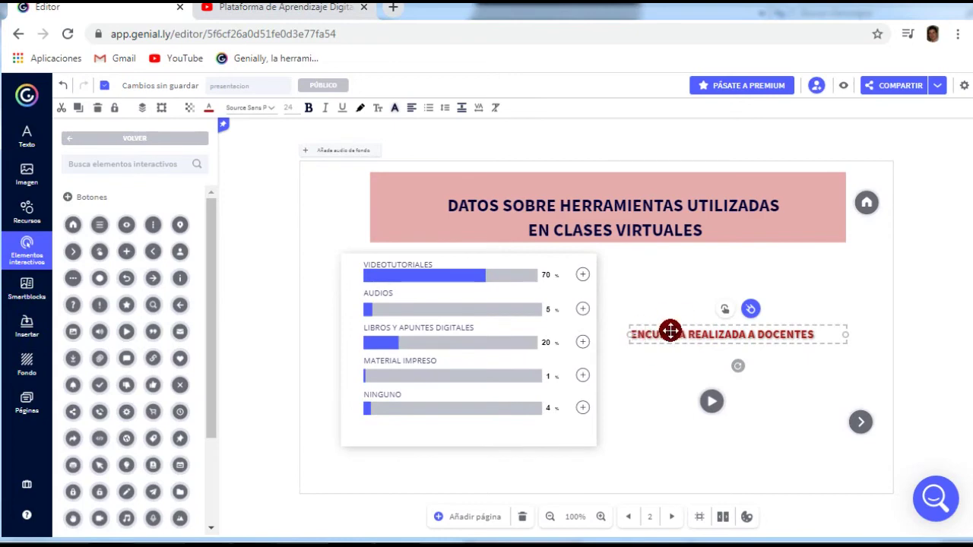
pyautogui.click(751, 310)
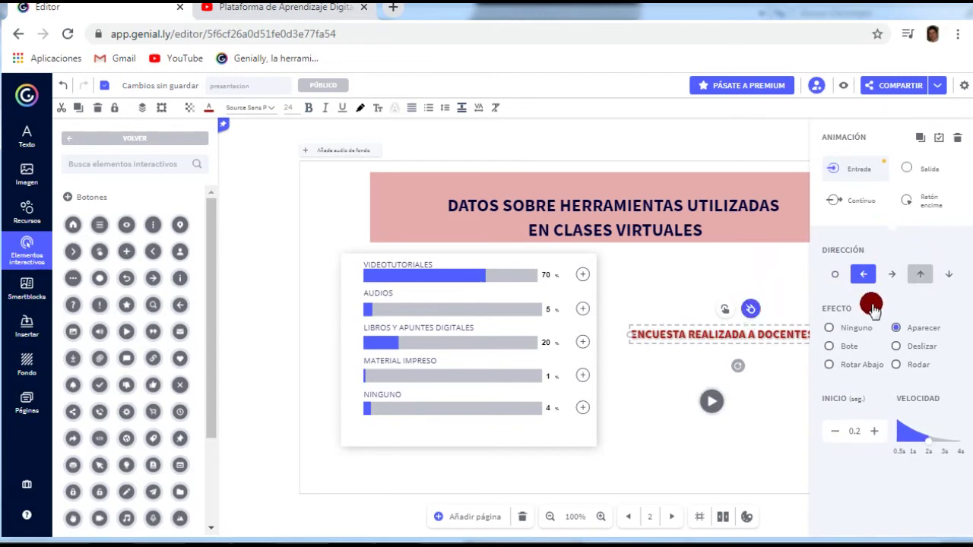
pyautogui.click(896, 346)
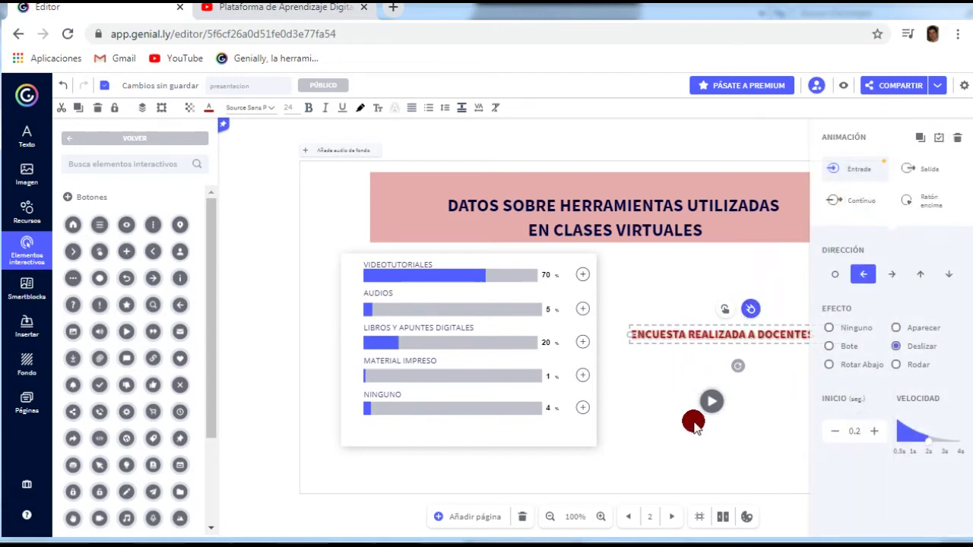
pyautogui.click(275, 156)
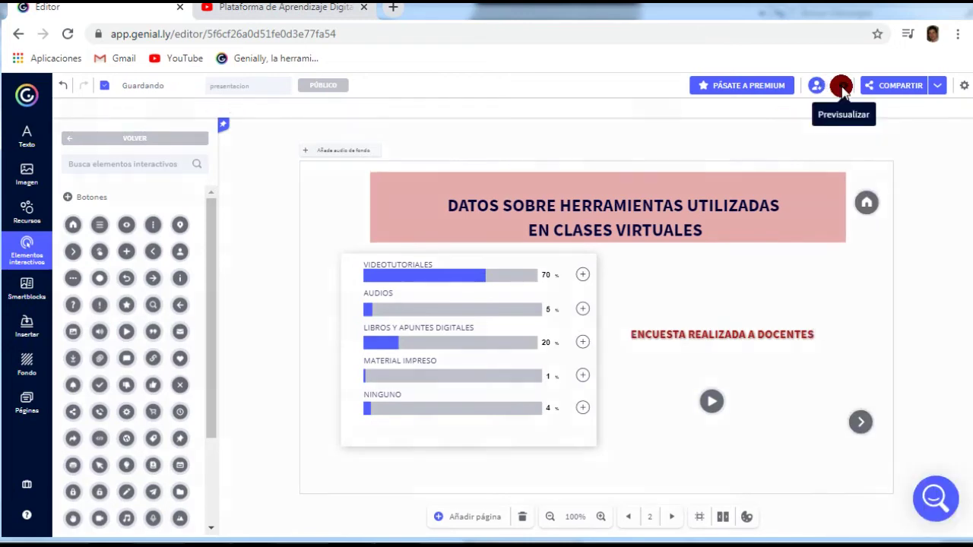
# Step: Preview the page's animations, reveal its interactive elements and return to editing
pyautogui.click(842, 88)
pyautogui.click(365, 279)
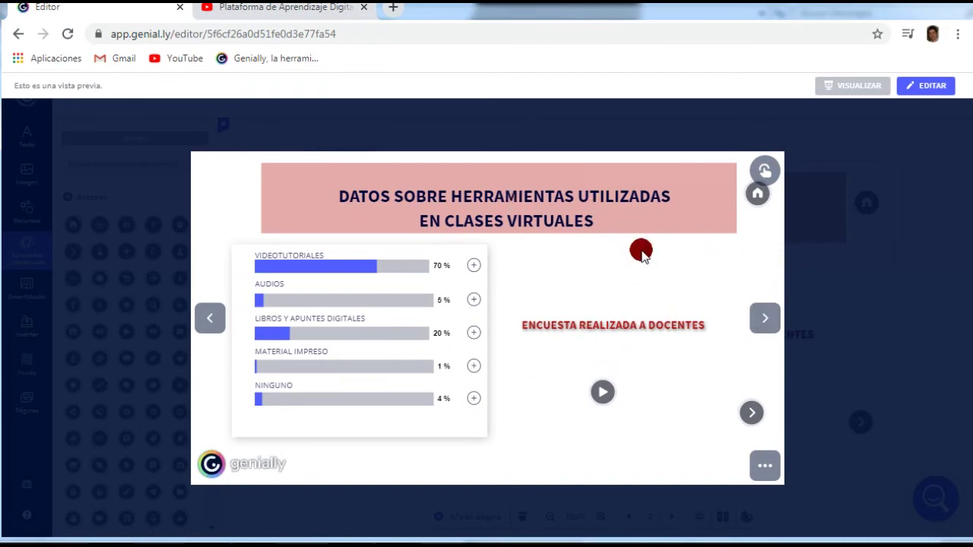
pyautogui.click(764, 173)
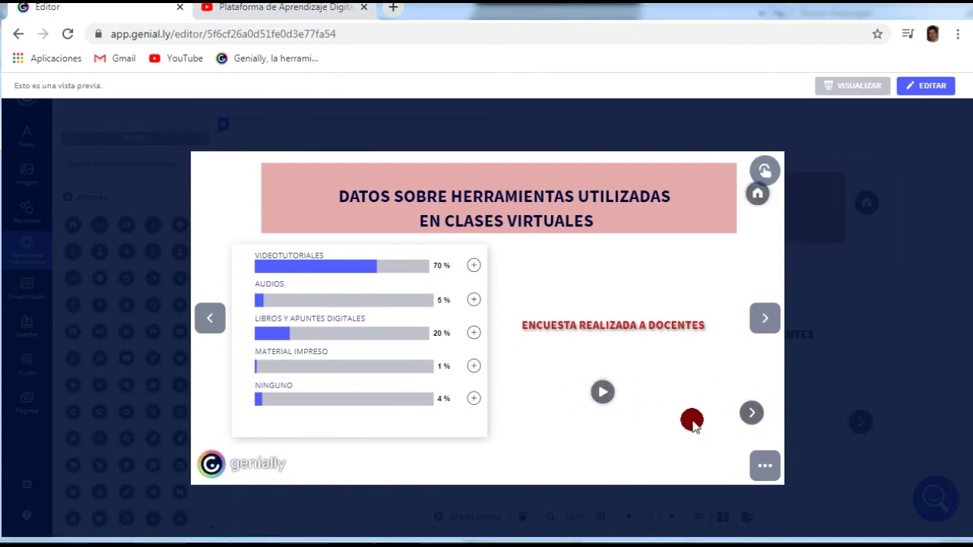
pyautogui.click(923, 86)
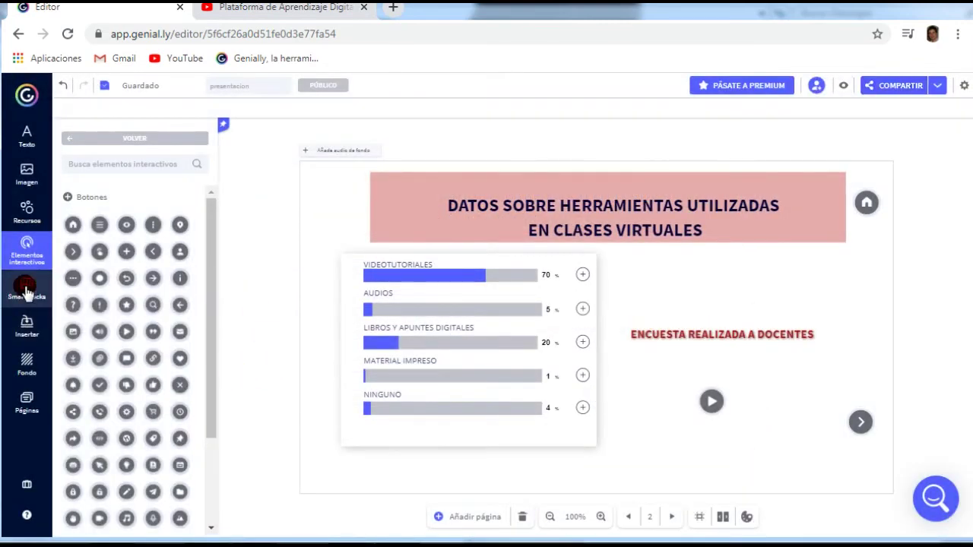
# Step: Return to the overview of interactive elements and review its categories, from buttons and social networks to numbers and the invisible area
pyautogui.click(71, 137)
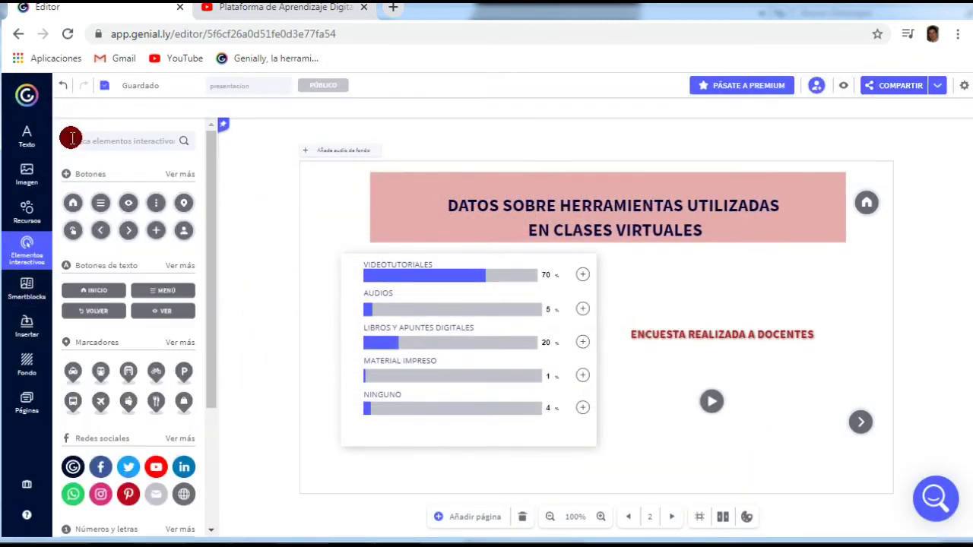
pyautogui.scroll(-2, 88, 365)
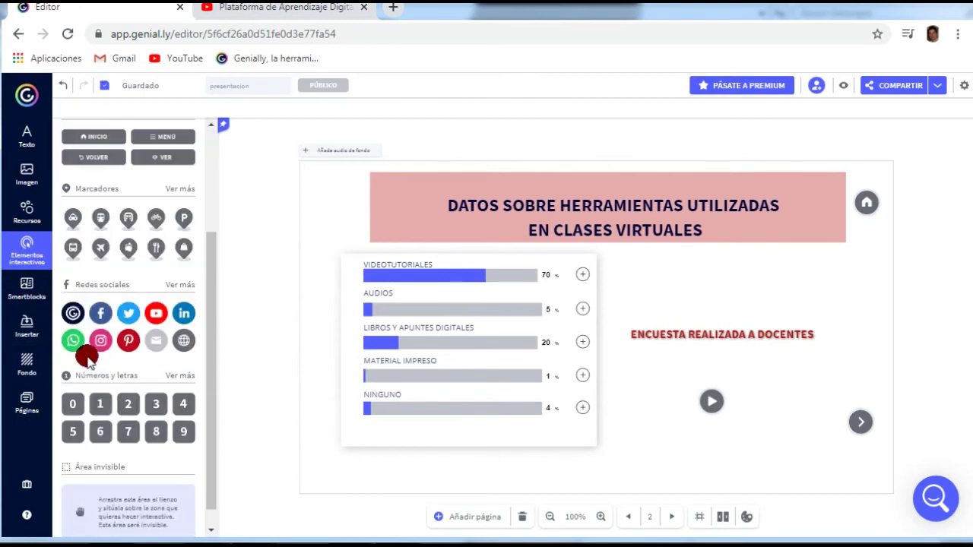
pyautogui.scroll(-1, 87, 361)
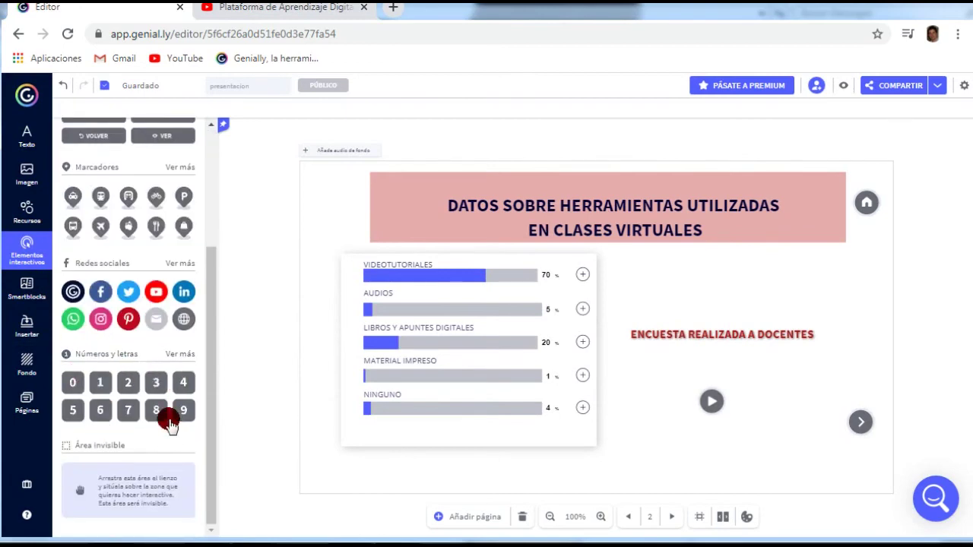
pyautogui.scroll(2, 104, 314)
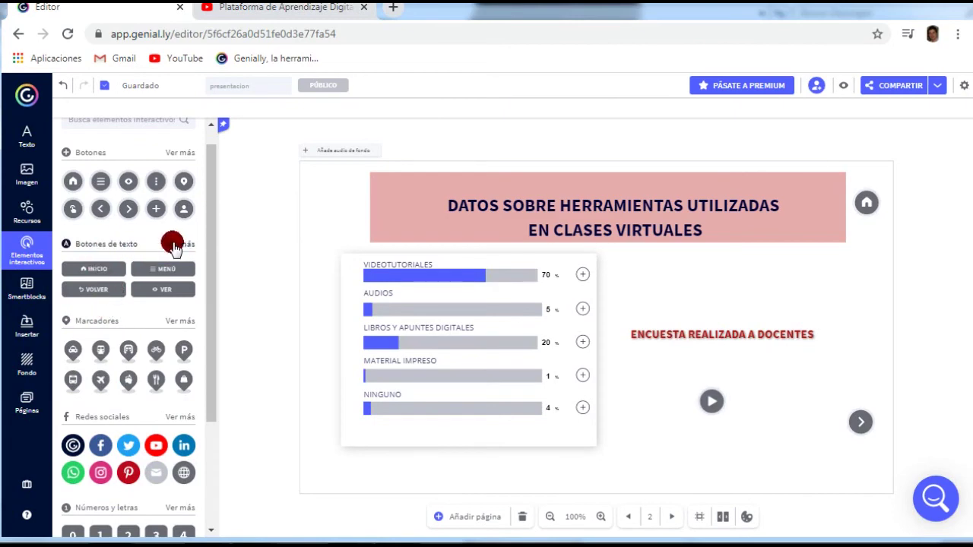
pyautogui.scroll(-1, 115, 337)
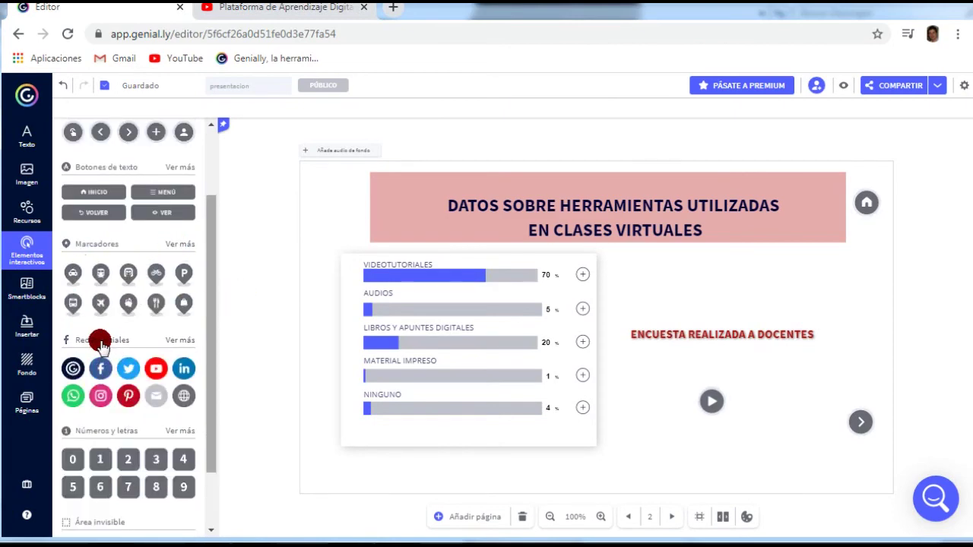
pyautogui.scroll(-1, 102, 343)
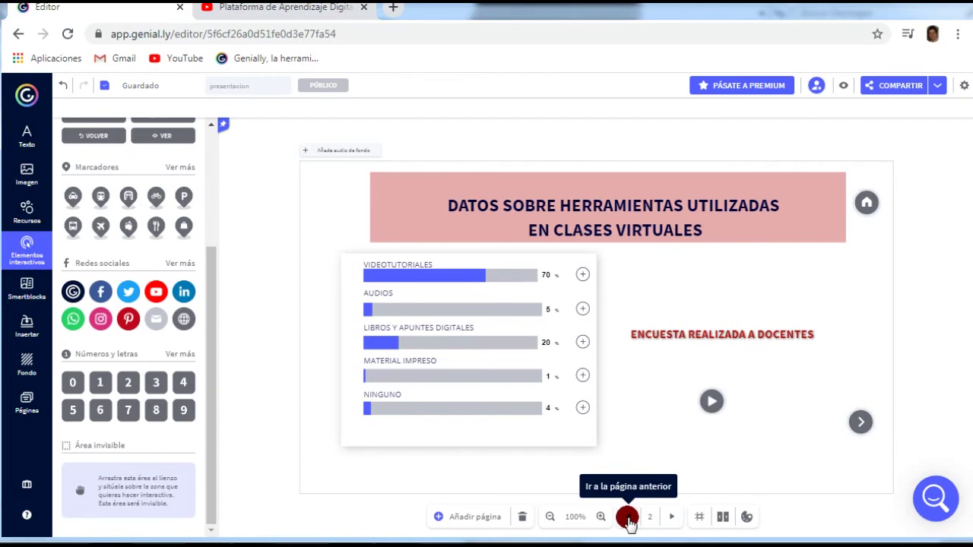
# Step: Add an invisible area to page 1 and resize it to cover the laptop's touchpad
pyautogui.click(628, 519)
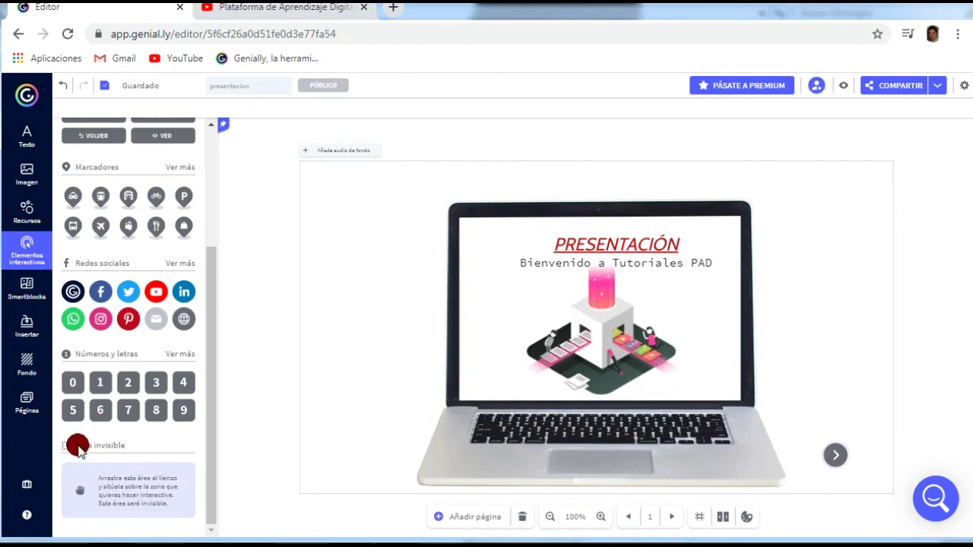
pyautogui.moveTo(68, 455); pyautogui.dragTo(518, 329)
pyautogui.moveTo(569, 397); pyautogui.dragTo(543, 433)
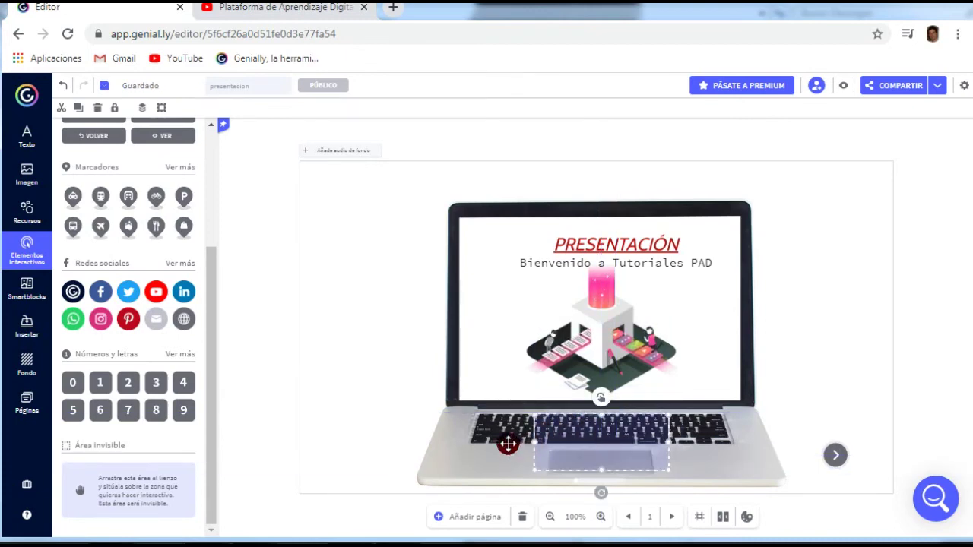
pyautogui.moveTo(478, 444); pyautogui.dragTo(473, 443)
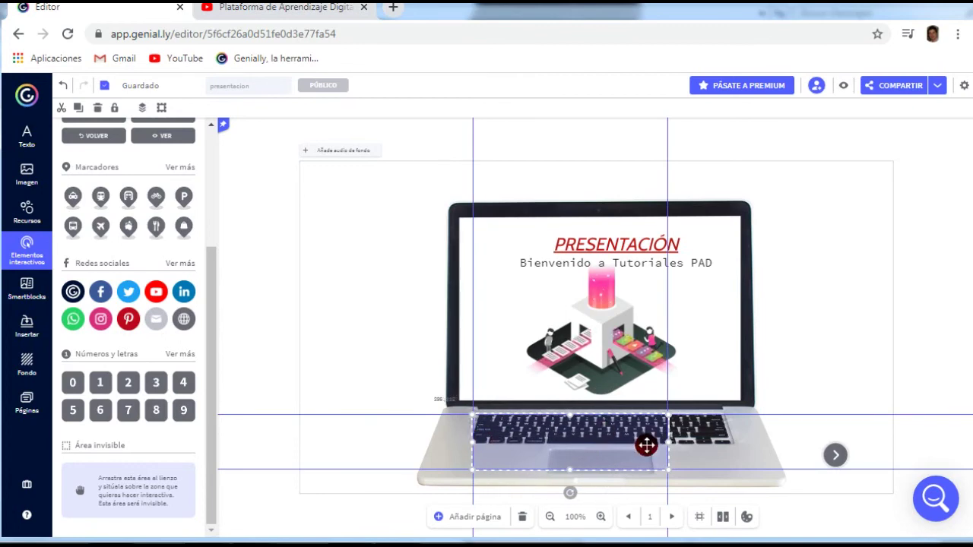
pyautogui.moveTo(646, 445); pyautogui.dragTo(648, 445)
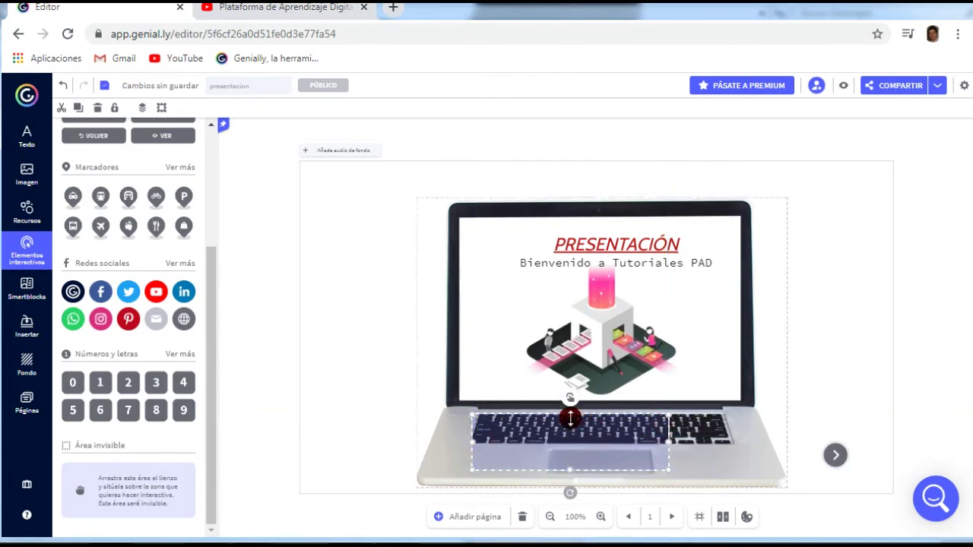
pyautogui.moveTo(574, 435); pyautogui.dragTo(547, 459)
pyautogui.moveTo(663, 466); pyautogui.dragTo(651, 457)
pyautogui.moveTo(510, 474); pyautogui.dragTo(510, 473)
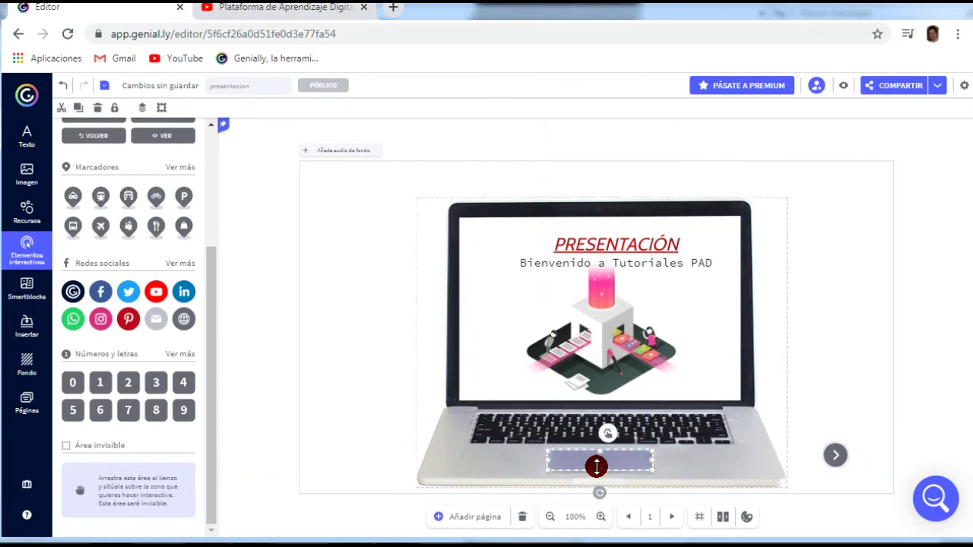
# Step: Give the invisible area a label reading "GRACIAS POR VISITARNOS- NO OLVIDE SUSCRIBIRSE" and save it
pyautogui.doubleClick(604, 446)
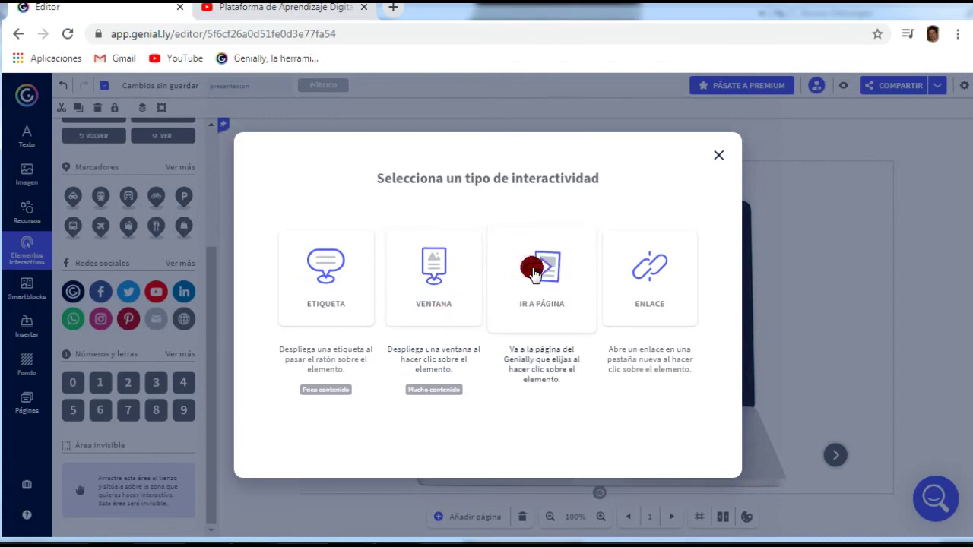
pyautogui.click(325, 270)
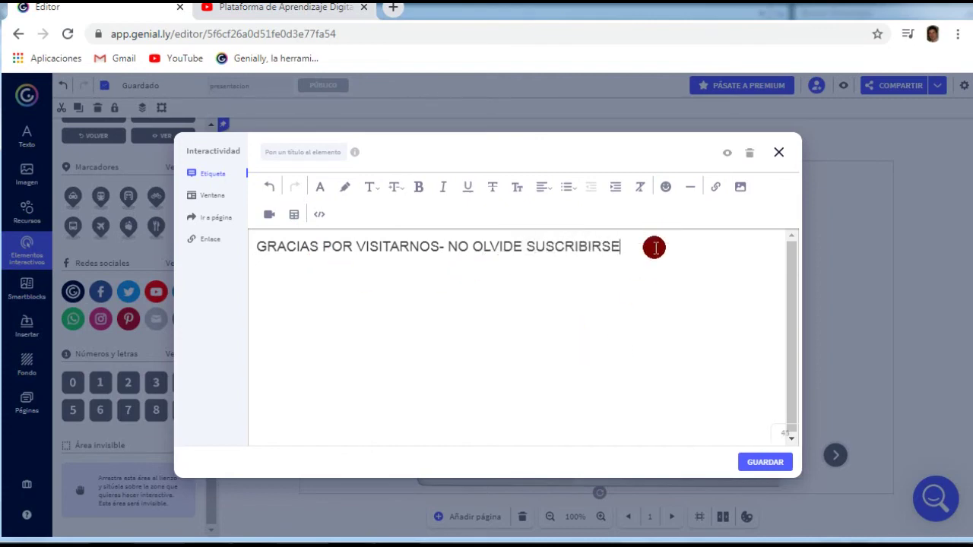
pyautogui.tripleClick(261, 245)
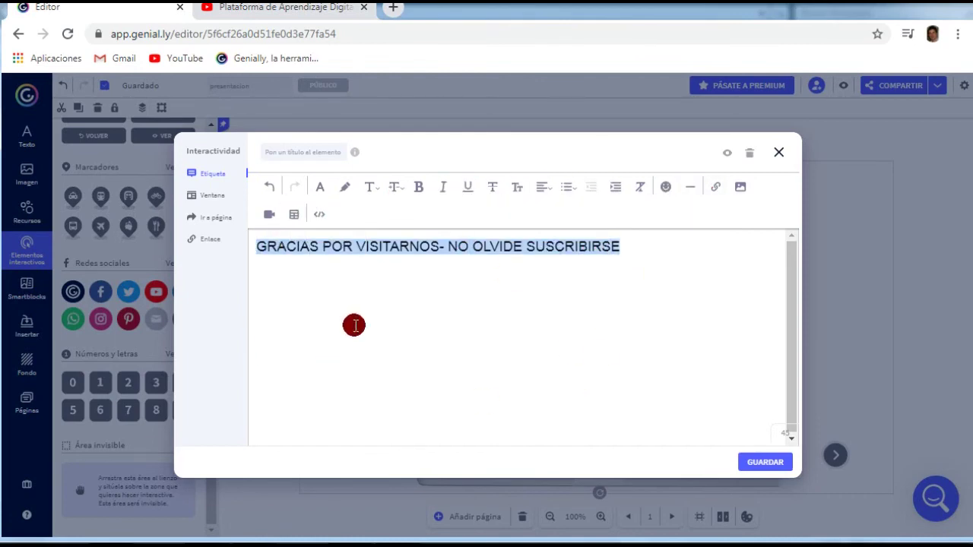
pyautogui.click(764, 462)
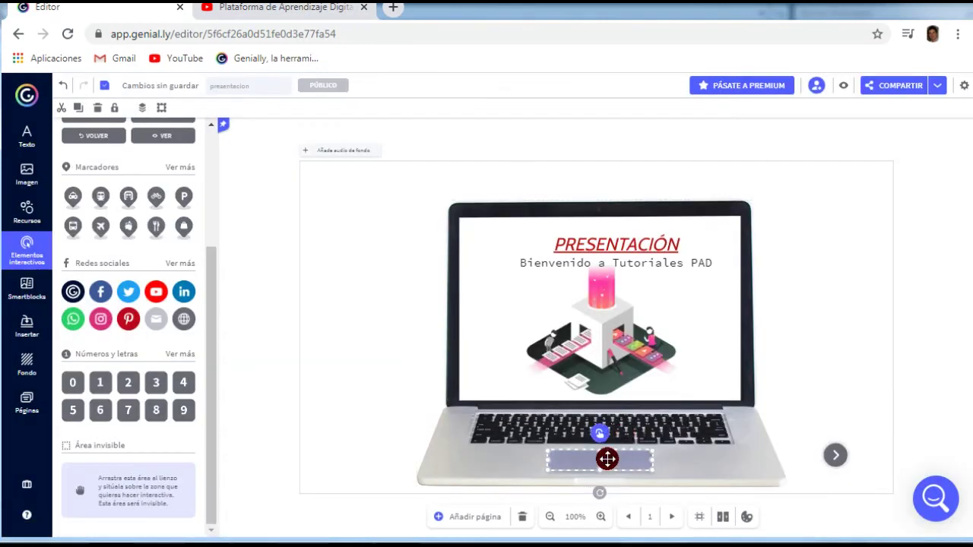
pyautogui.click(600, 434)
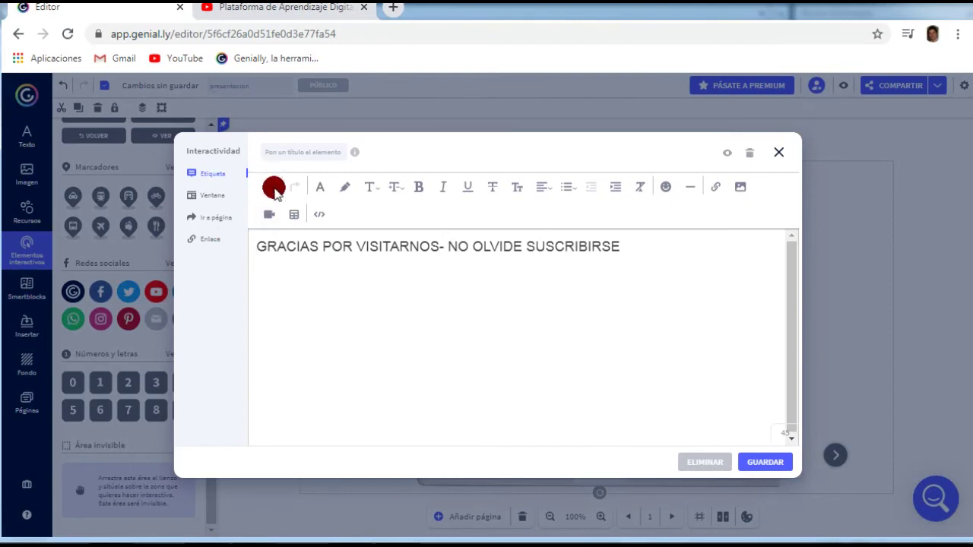
pyautogui.click(774, 462)
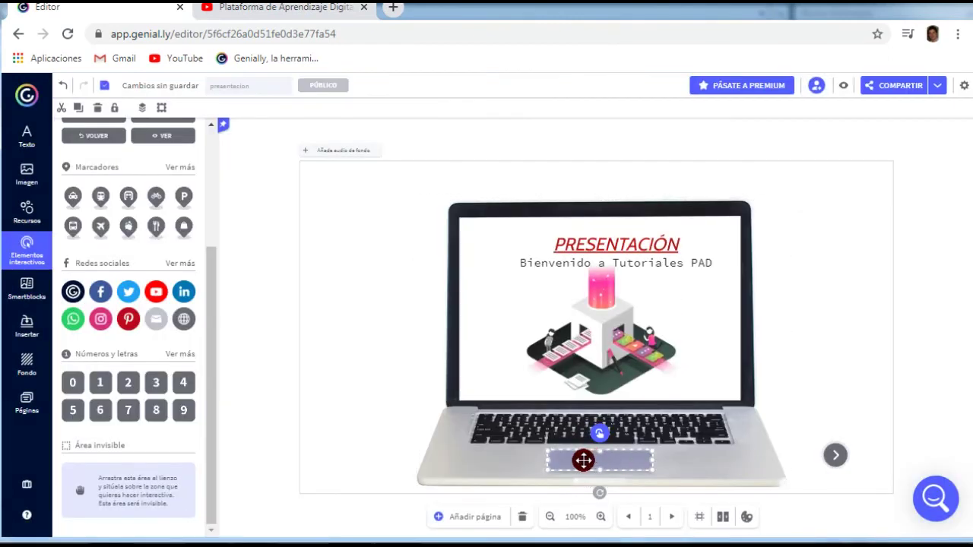
# Step: Preview page 1, test the label over the laptop's touchpad and return to editing
pyautogui.click(843, 85)
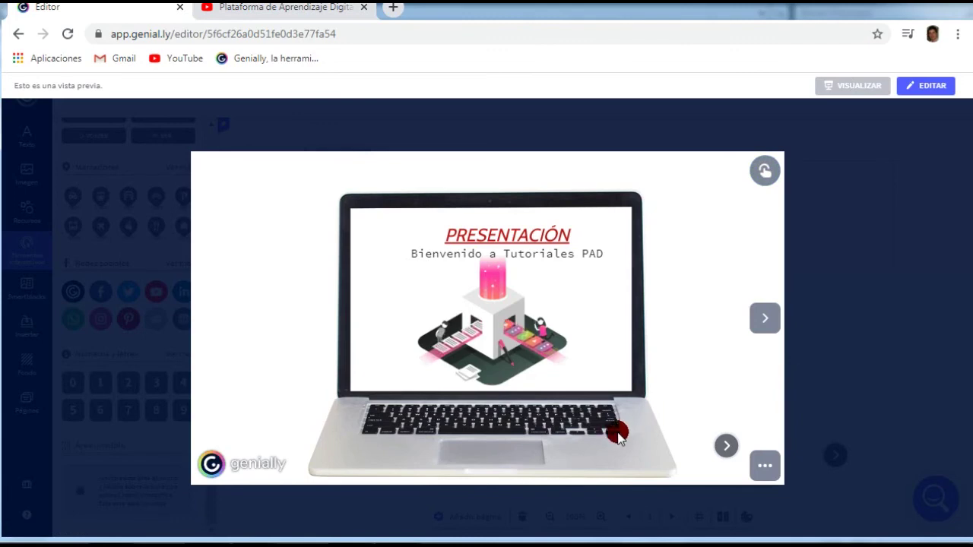
pyautogui.moveTo(487, 458)
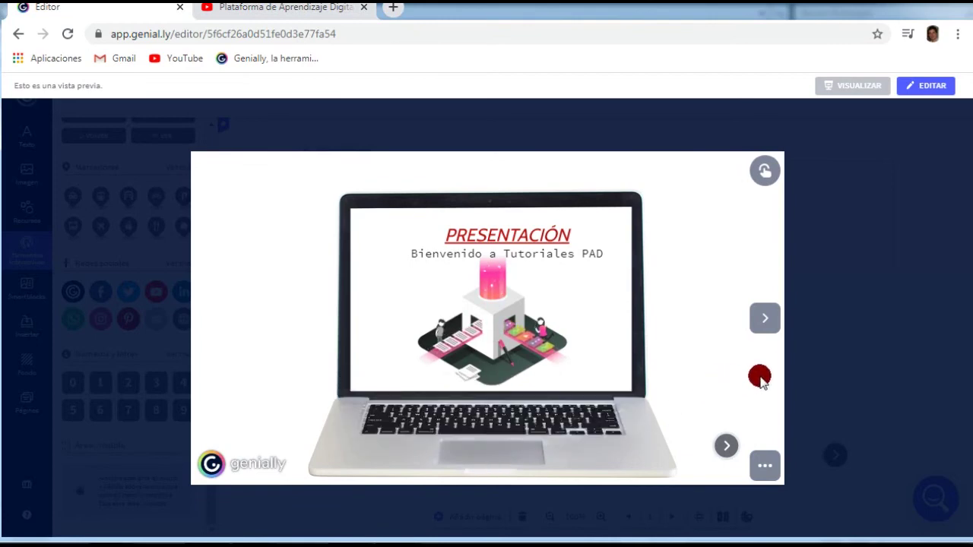
pyautogui.click(927, 83)
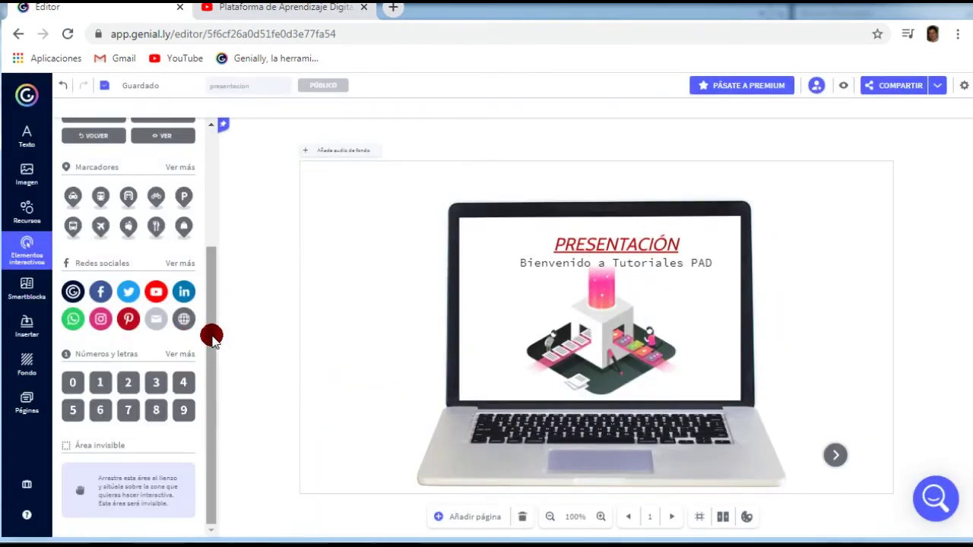
# Step: Go to page 2 and record an audio clip about 12 seconds long
pyautogui.click(33, 318)
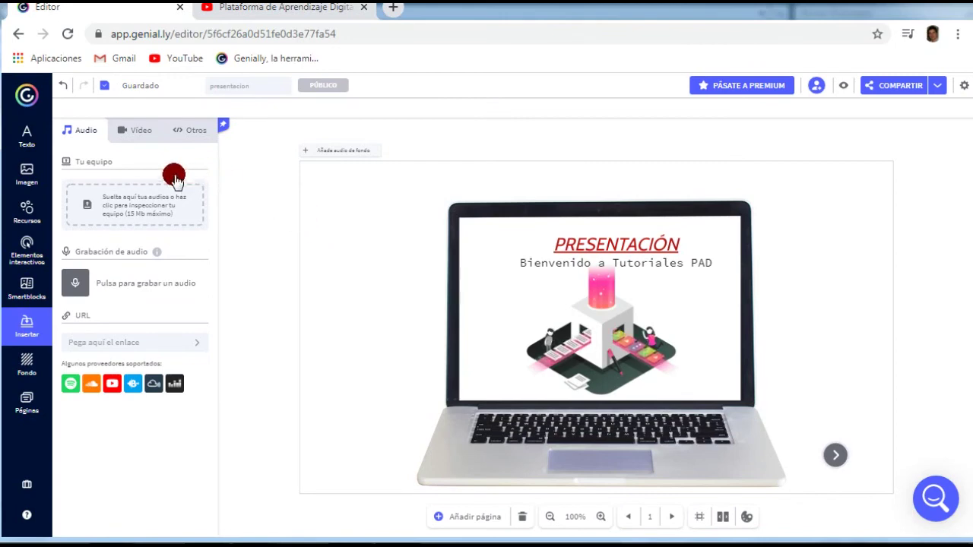
pyautogui.moveTo(97, 190)
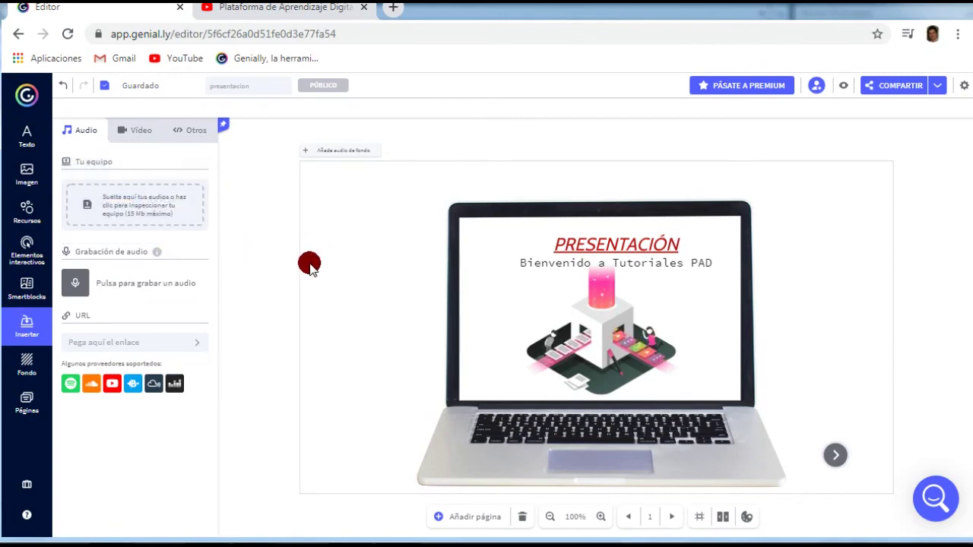
pyautogui.click(668, 517)
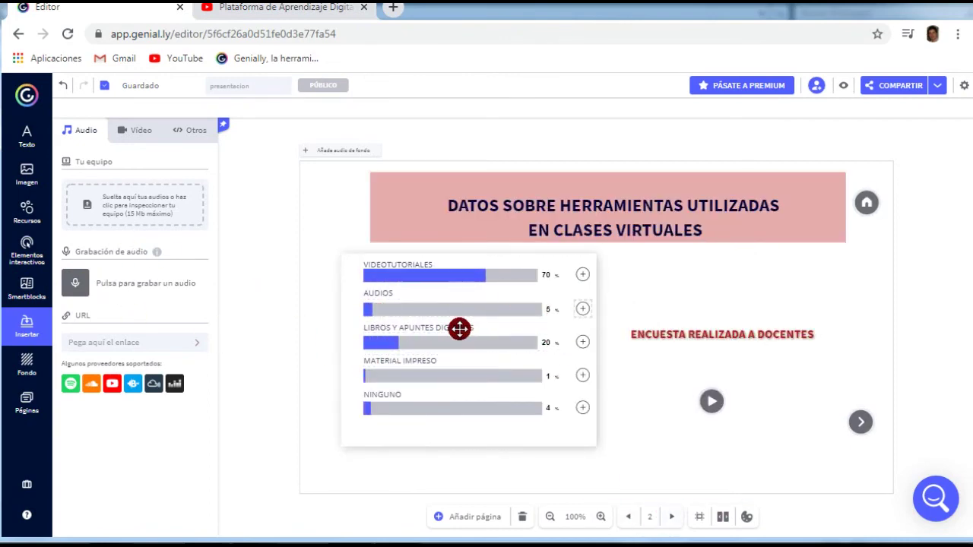
pyautogui.click(69, 288)
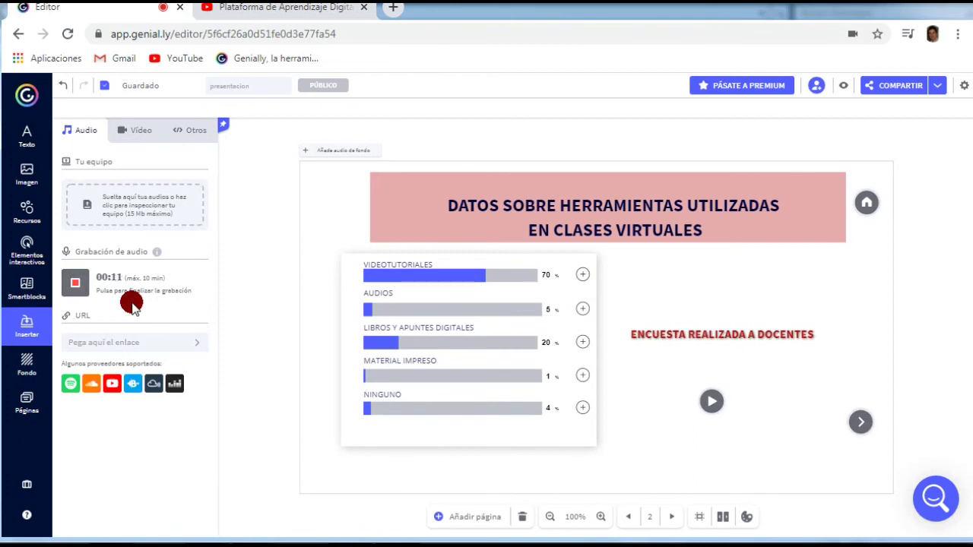
pyautogui.click(76, 285)
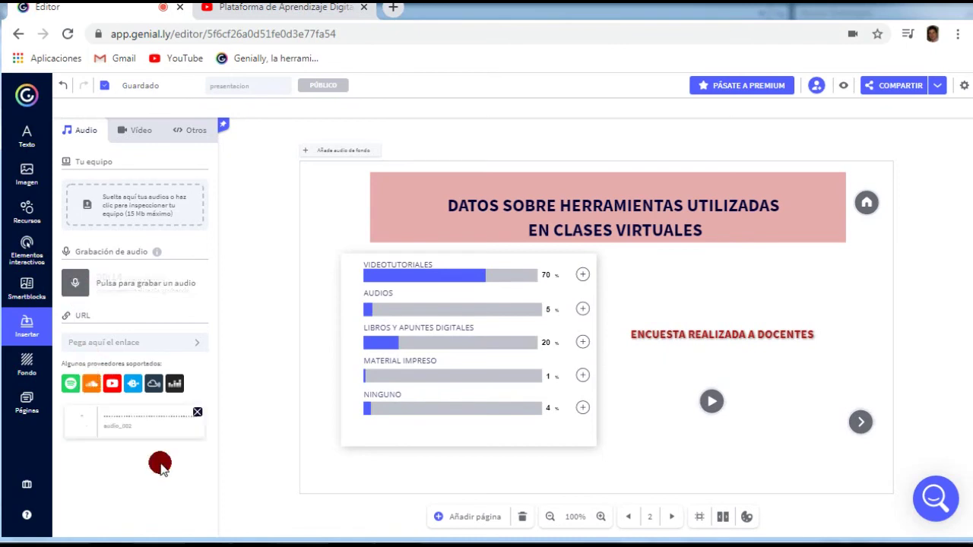
# Step: Place the recorded audio player just below the play button on page 2 with Autoplay turned on
pyautogui.click(90, 421)
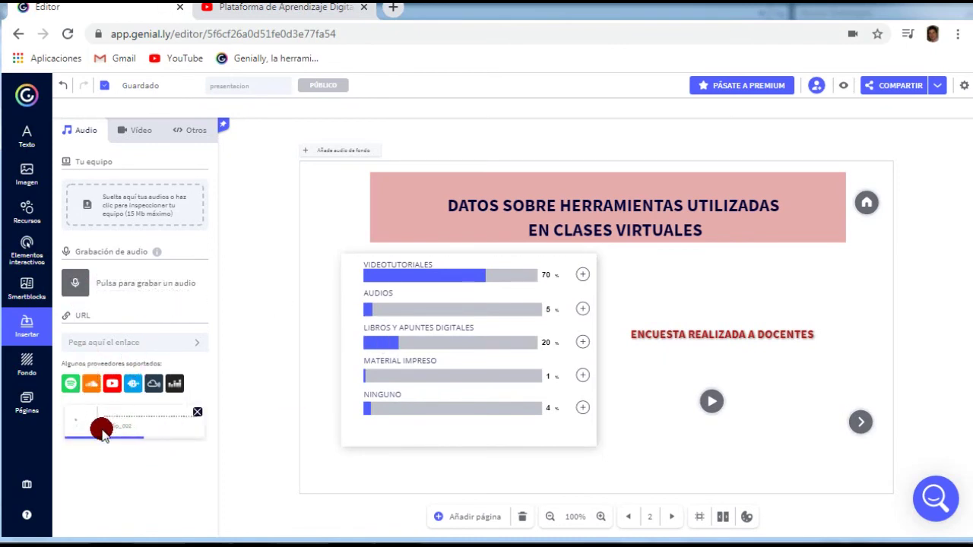
pyautogui.moveTo(106, 433); pyautogui.dragTo(119, 433)
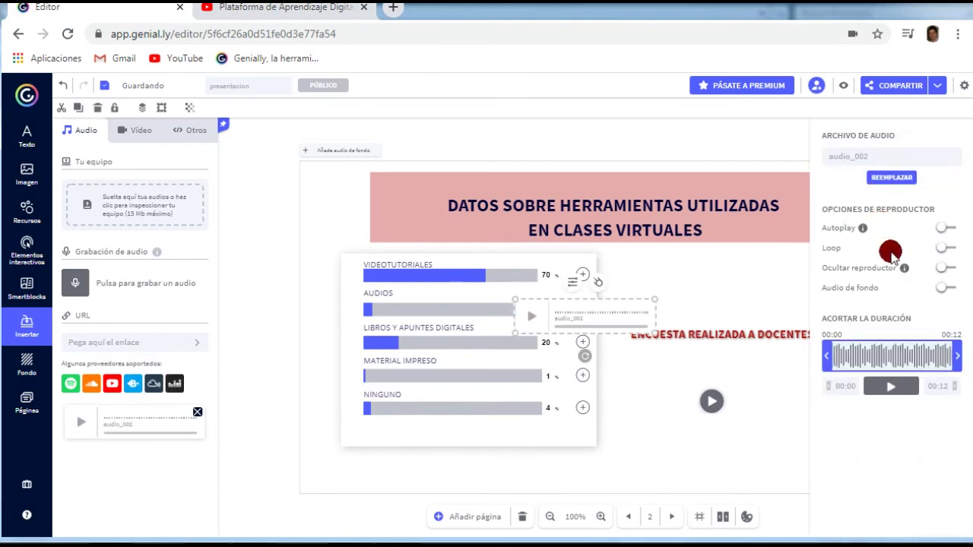
pyautogui.click(951, 228)
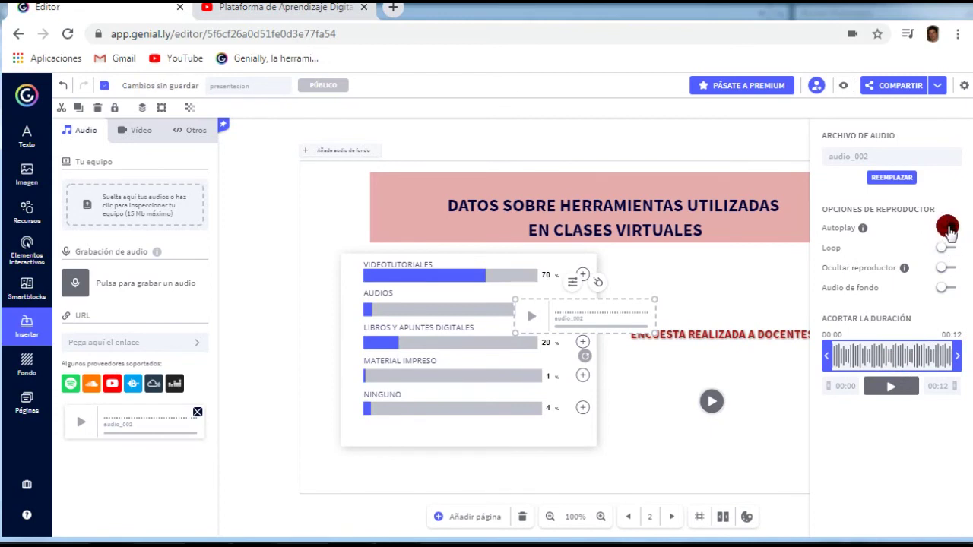
pyautogui.moveTo(557, 313); pyautogui.dragTo(638, 422)
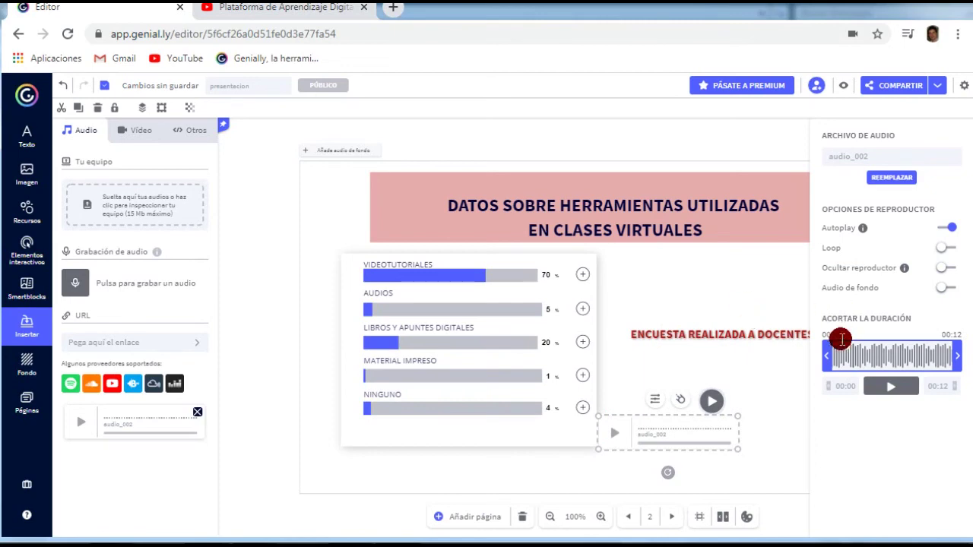
# Step: Preview page 2, play the inserted audio recording and return to editing
pyautogui.click(843, 85)
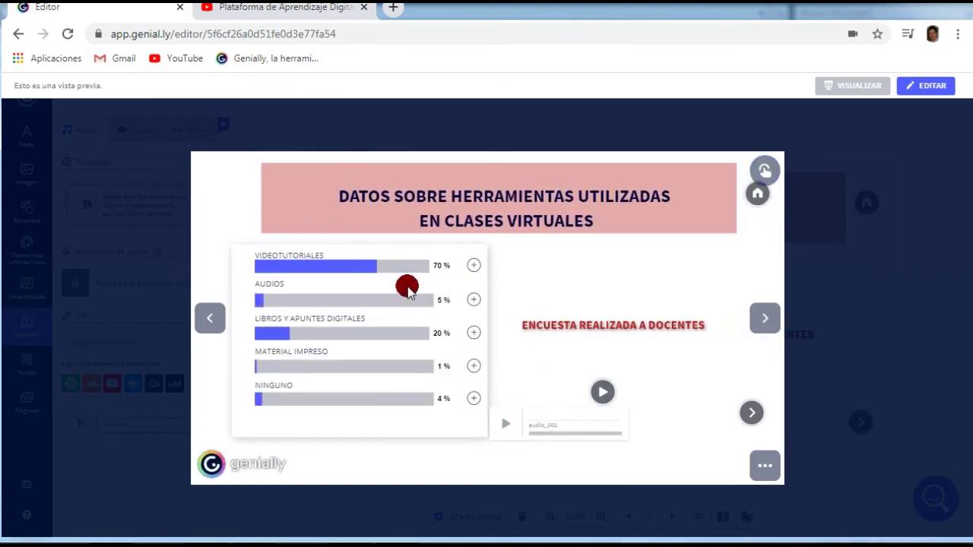
pyautogui.click(505, 423)
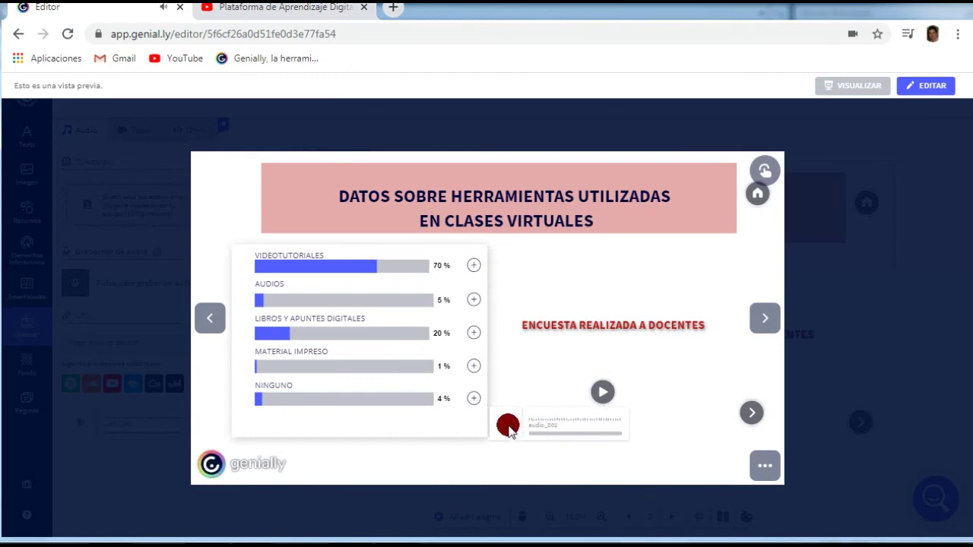
pyautogui.click(932, 85)
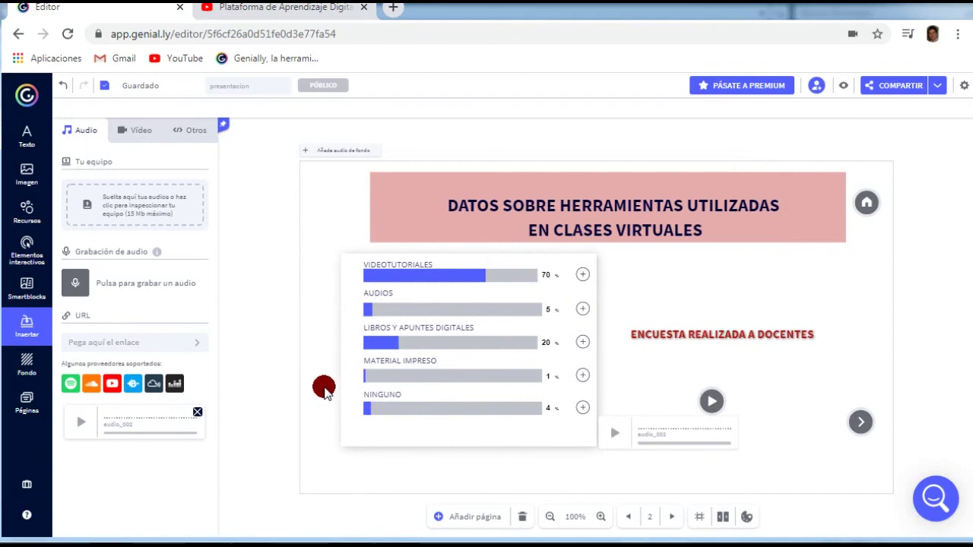
# Step: Review the options for inserting audio by link and video by link, Google Drive or Dropbox
pyautogui.click(88, 344)
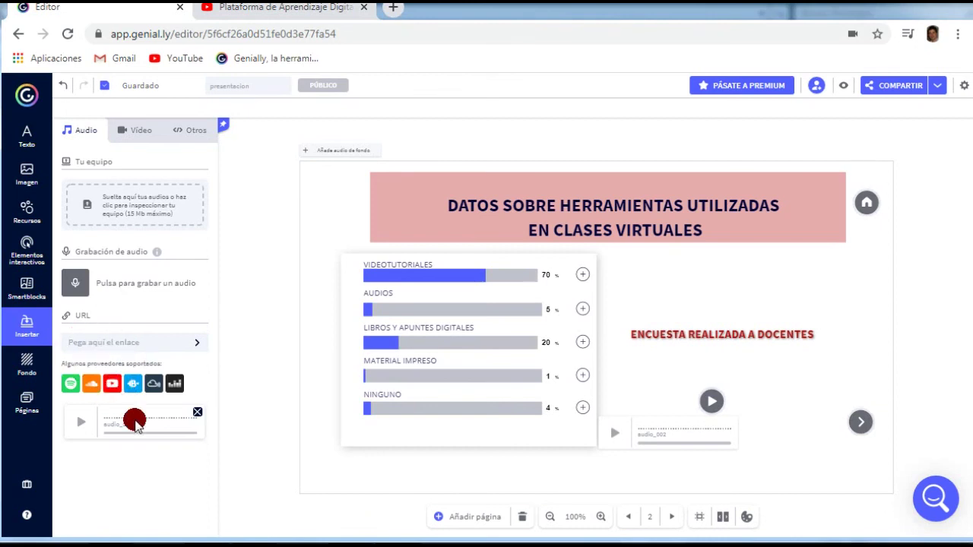
pyautogui.click(141, 126)
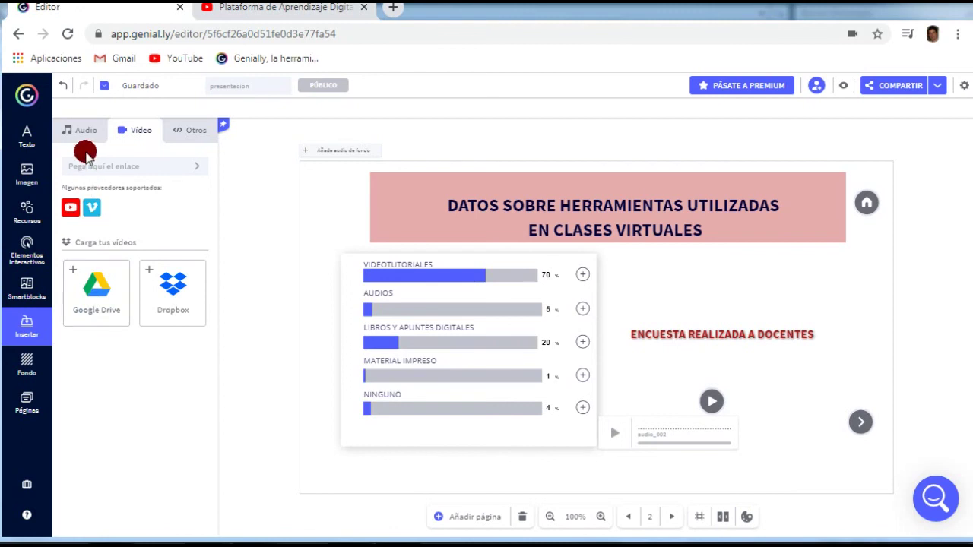
pyautogui.click(97, 288)
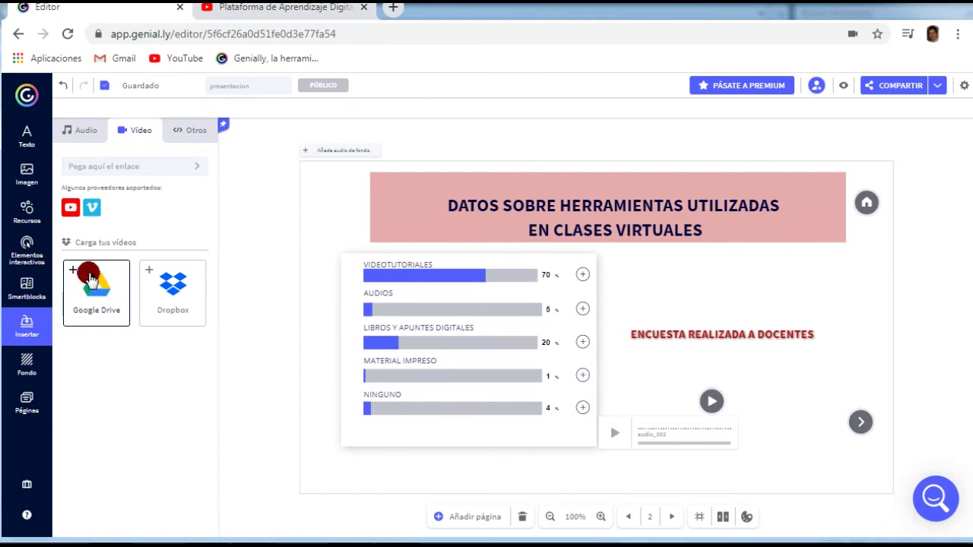
pyautogui.click(79, 132)
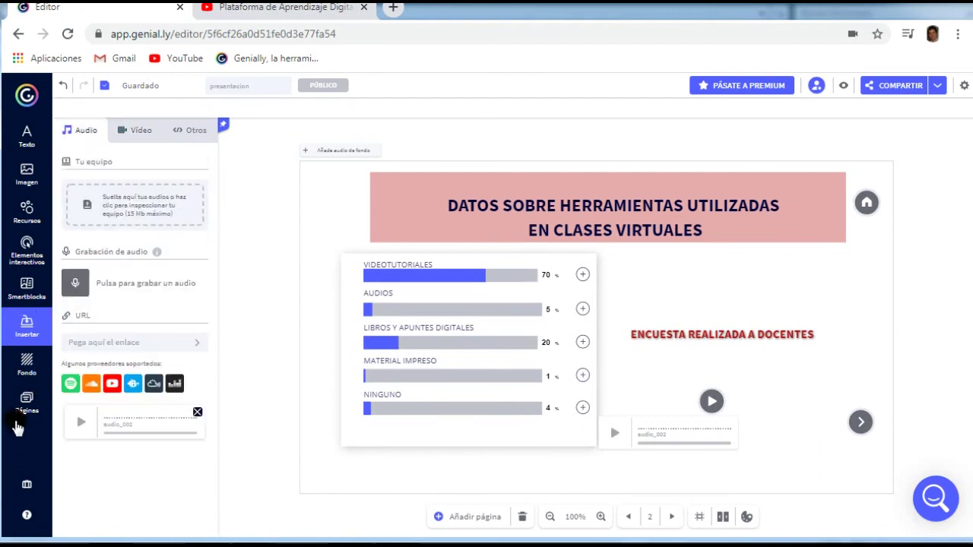
# Step: Try orange and purple as the base background colour behind page 2
pyautogui.click(22, 371)
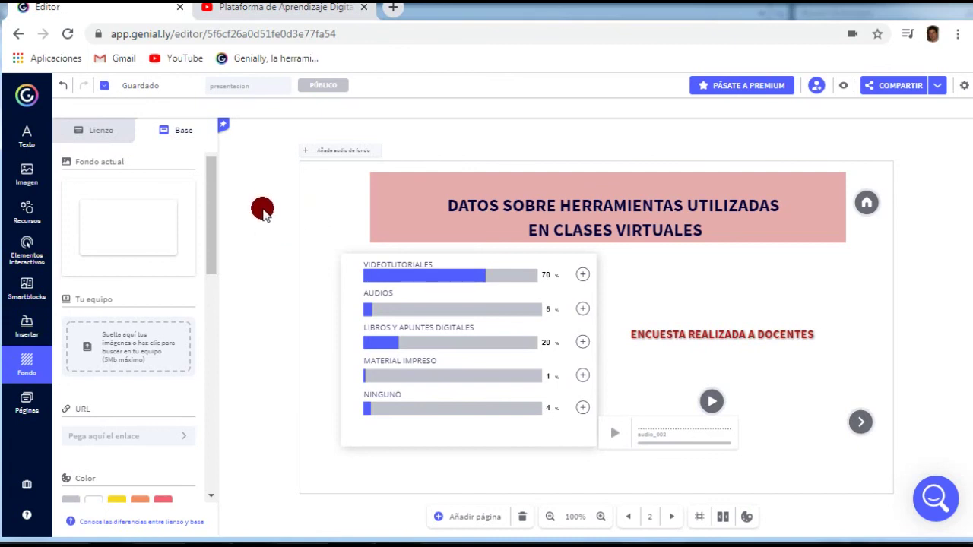
pyautogui.moveTo(211, 203); pyautogui.dragTo(210, 286)
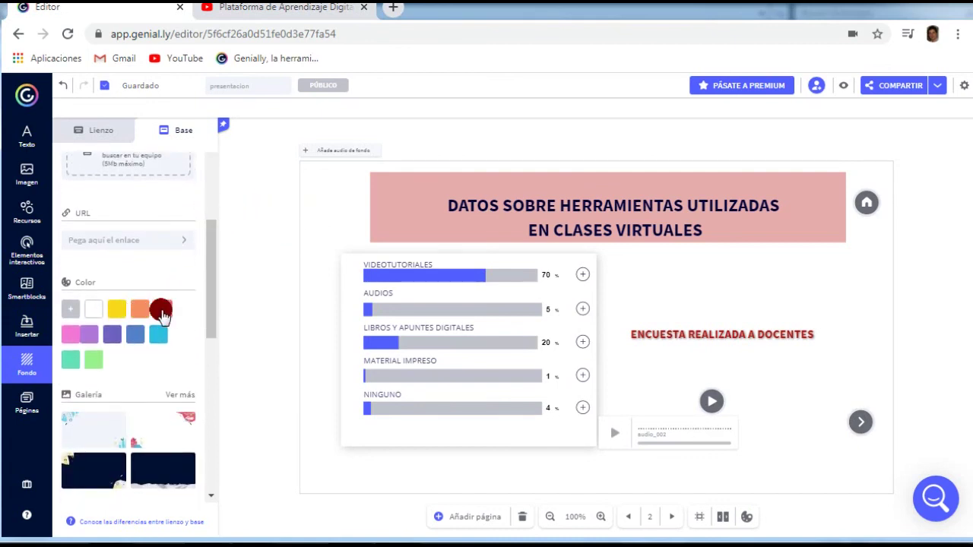
pyautogui.click(157, 311)
pyautogui.click(137, 306)
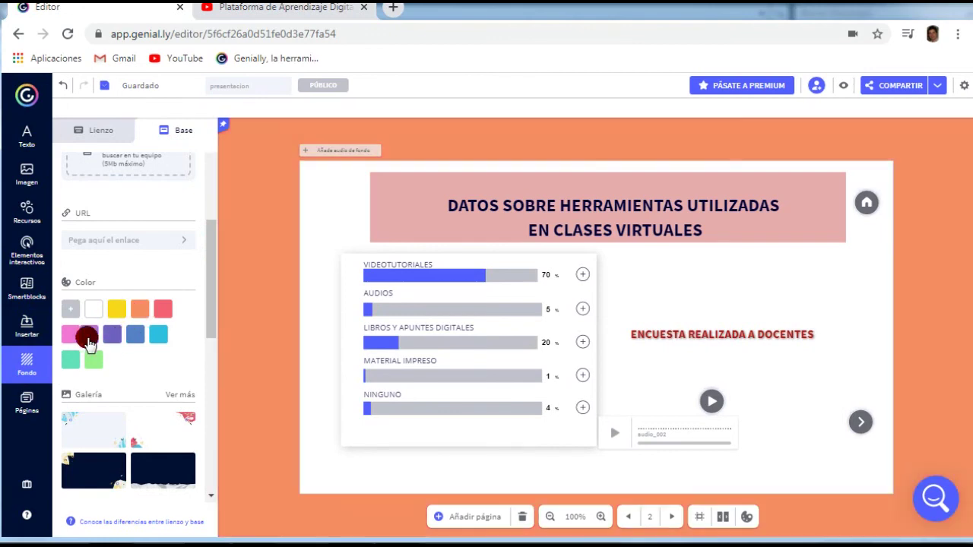
pyautogui.click(111, 336)
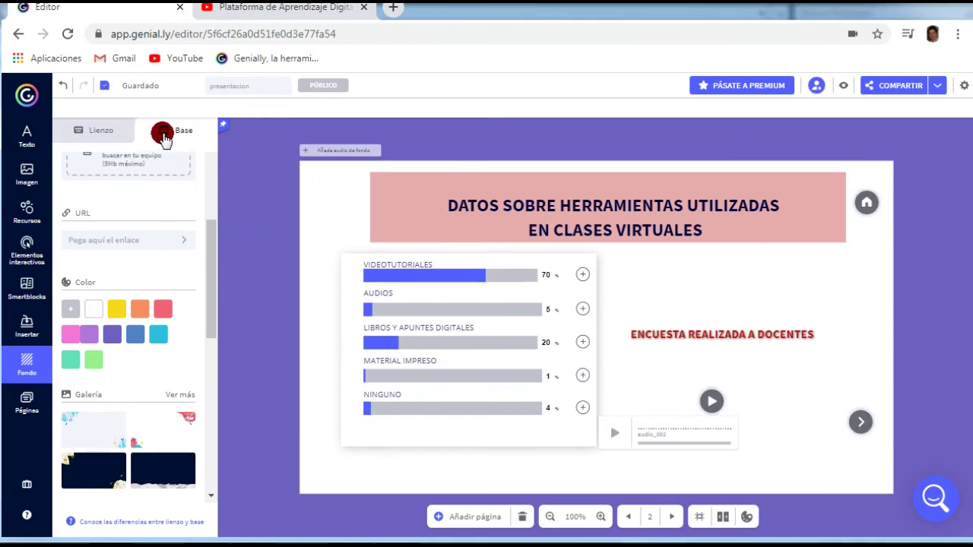
# Step: Try the Unsplash blue paint and brick wall images and the Pixabay sunset tree as the base background
pyautogui.moveTo(209, 265); pyautogui.dragTo(212, 346)
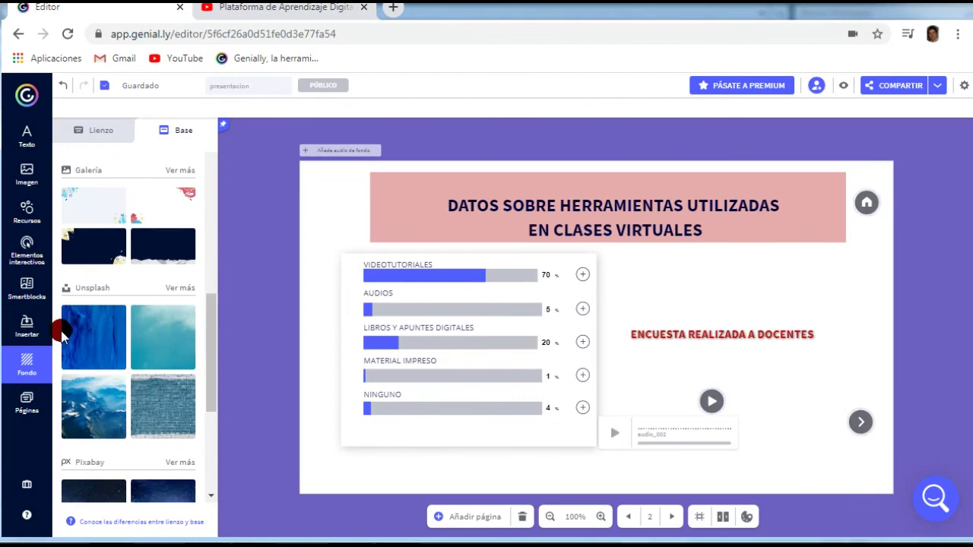
pyautogui.click(83, 332)
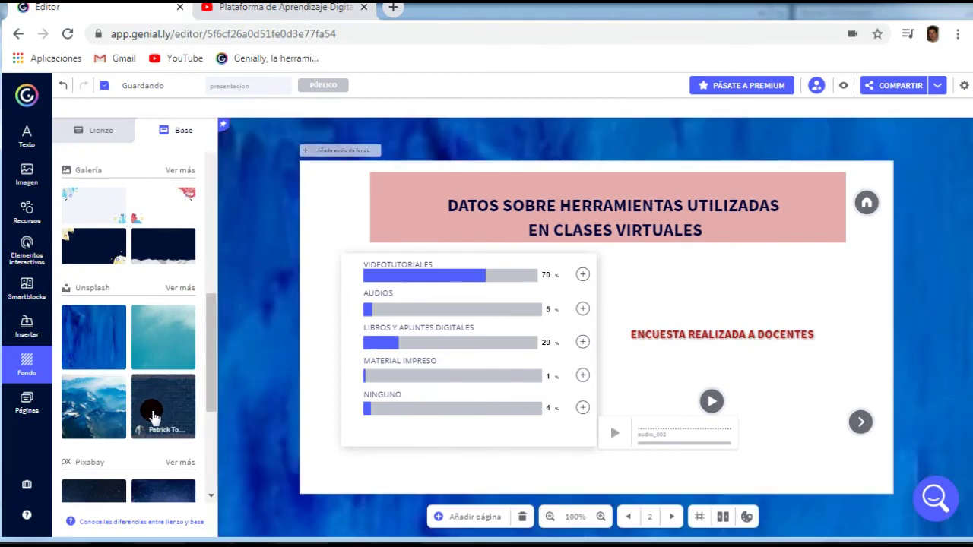
pyautogui.click(153, 417)
pyautogui.scroll(-3, 142, 413)
pyautogui.click(98, 358)
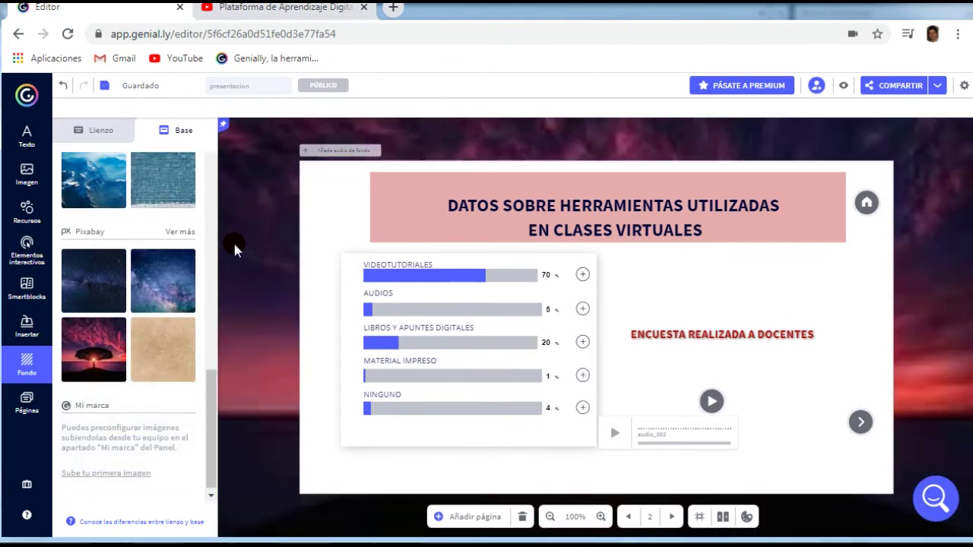
# Step: Fill the canvas of page 2 with light green and return to the base background options
pyautogui.click(98, 131)
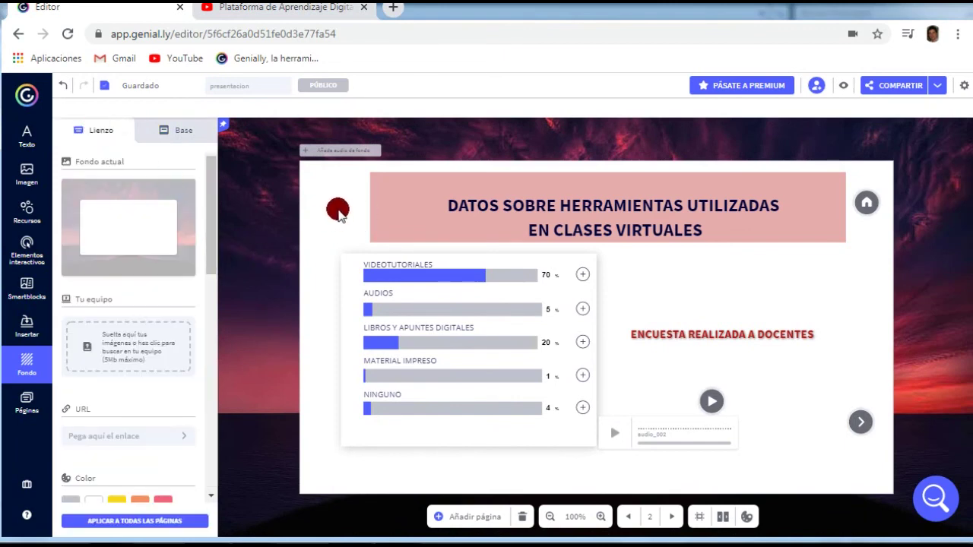
pyautogui.moveTo(219, 210); pyautogui.dragTo(201, 336)
pyautogui.click(94, 221)
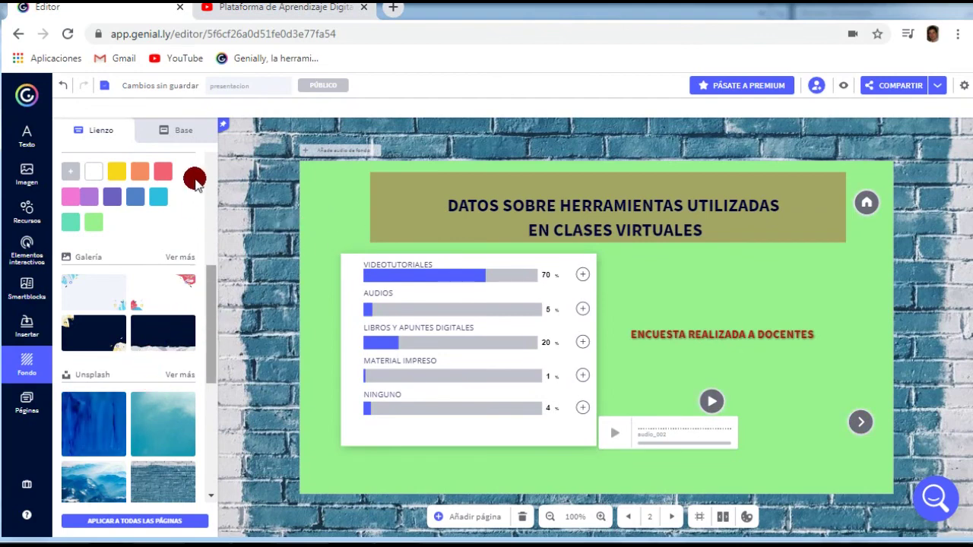
pyautogui.click(165, 135)
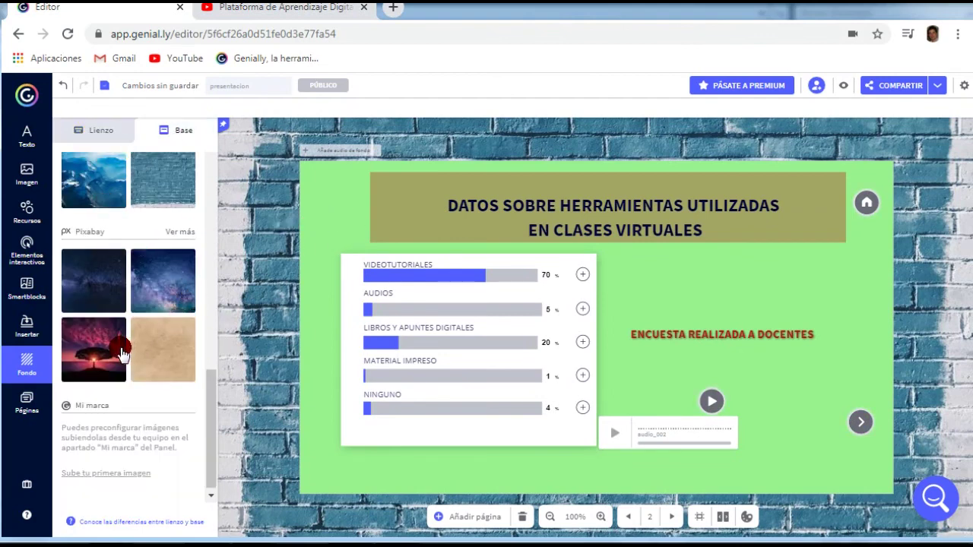
# Step: Fill the canvas of page 2 with white and apply that background to all pages
pyautogui.click(95, 133)
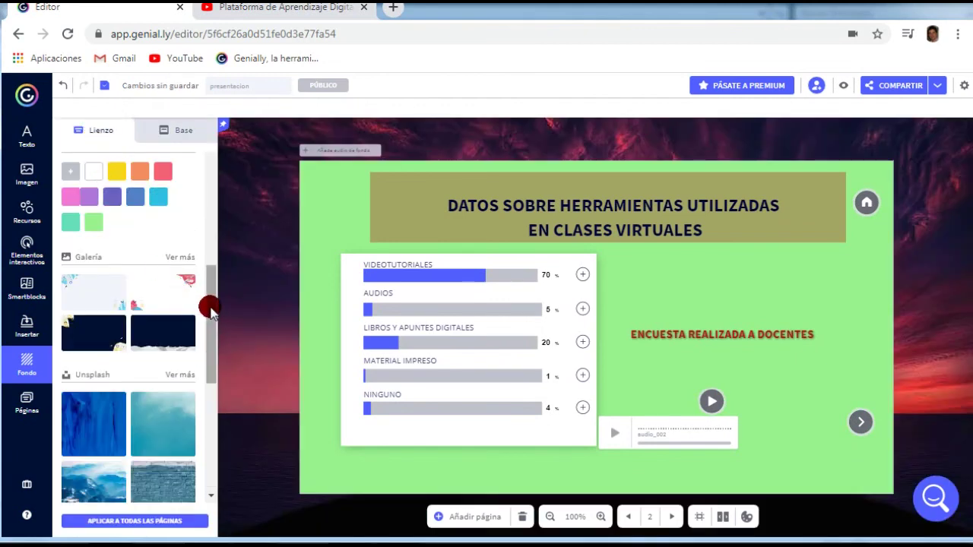
pyautogui.click(86, 171)
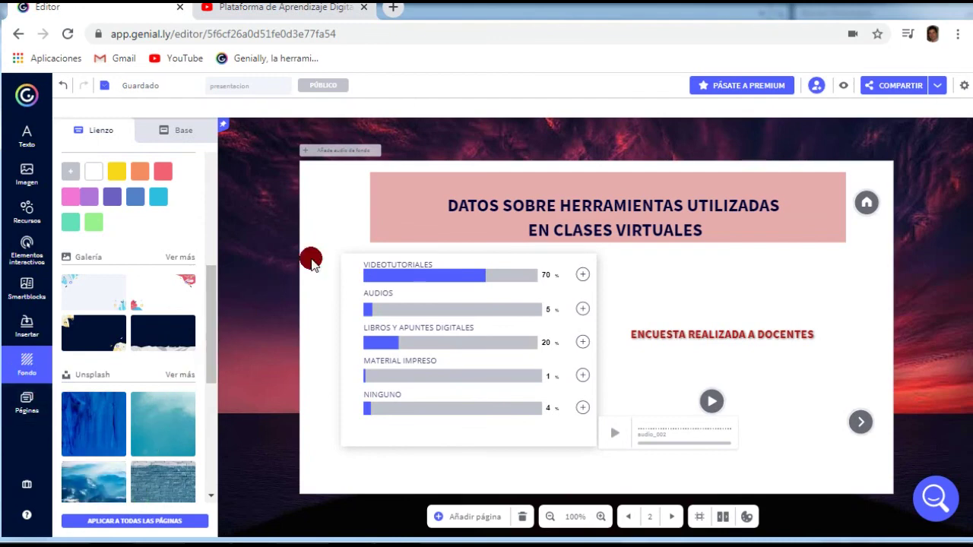
pyautogui.click(116, 513)
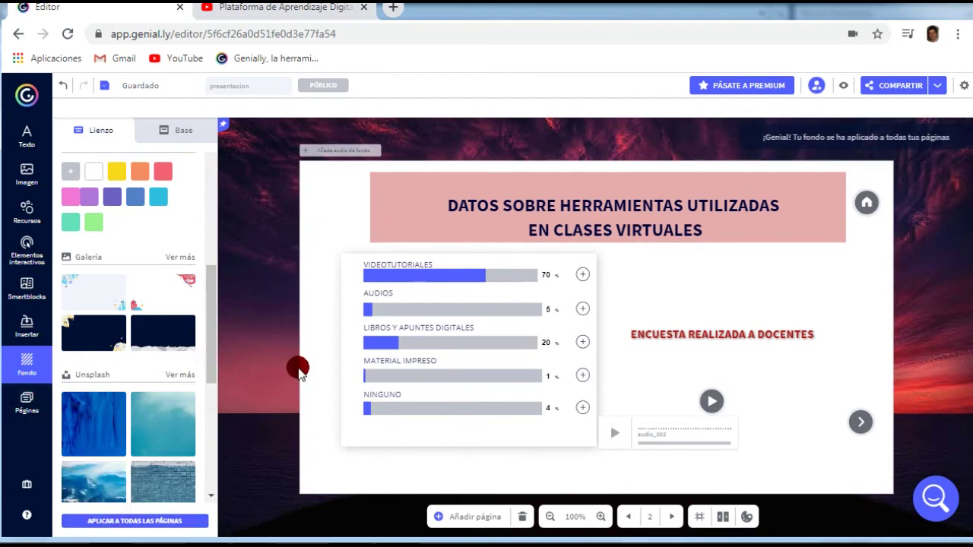
# Step: Look through pages 1 to 4 to check the background on each, using page navigation and the page list
pyautogui.click(628, 517)
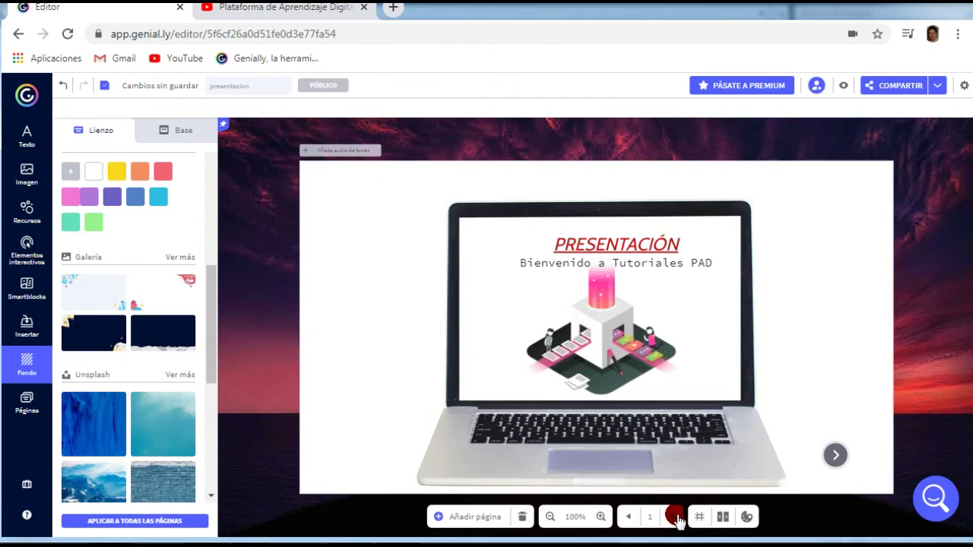
pyautogui.click(673, 517)
pyautogui.click(673, 517)
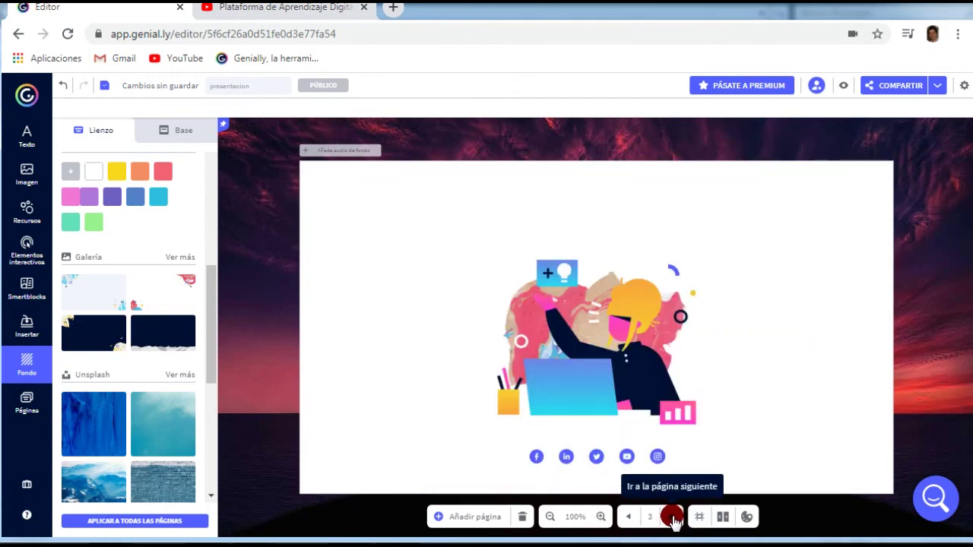
pyautogui.click(628, 517)
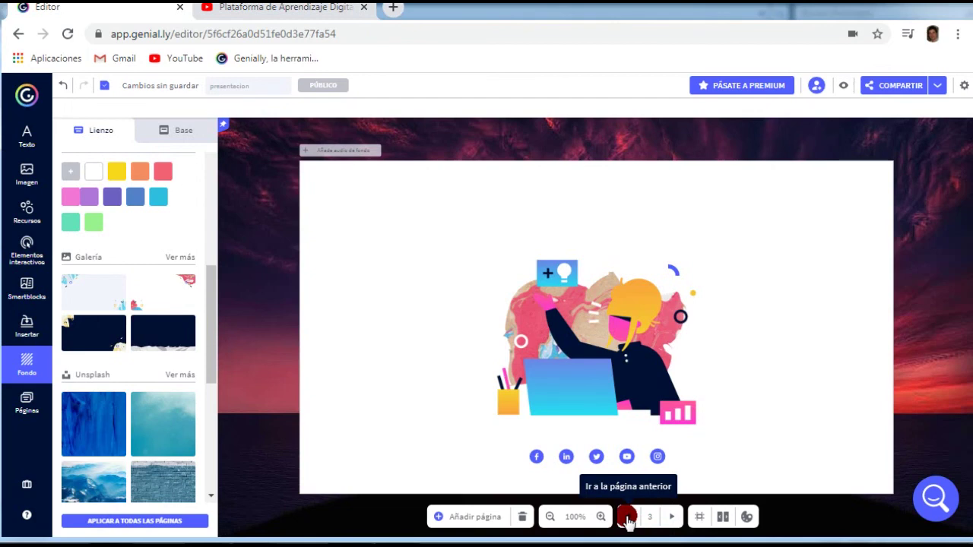
pyautogui.click(628, 517)
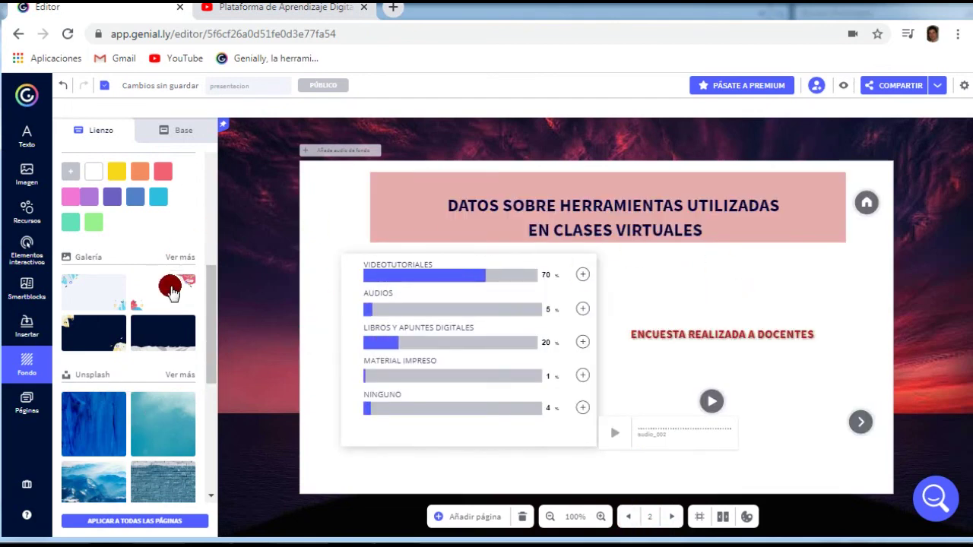
pyautogui.click(23, 409)
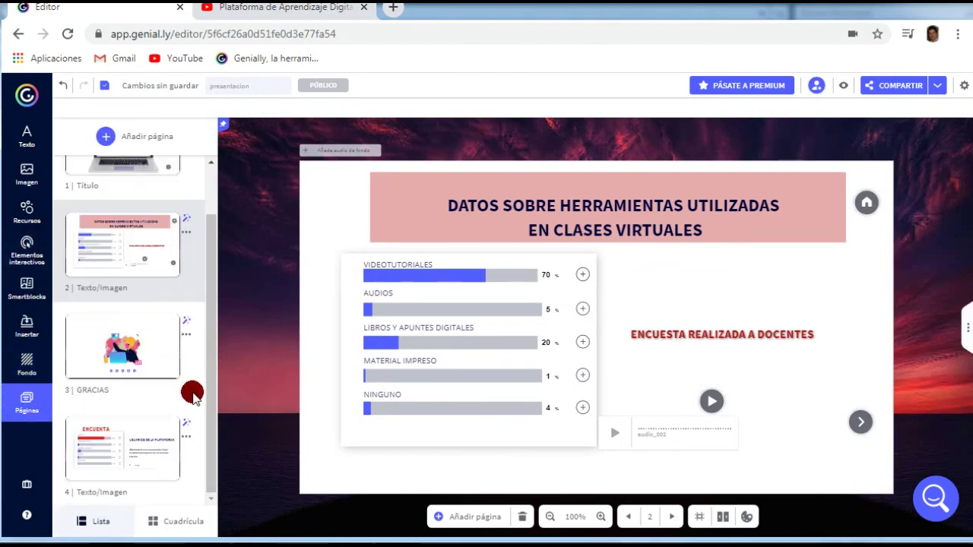
pyautogui.moveTo(212, 395)
pyautogui.mouseDown()
pyautogui.moveTo(219, 329)
pyautogui.moveTo(211, 407)
pyautogui.mouseUp()
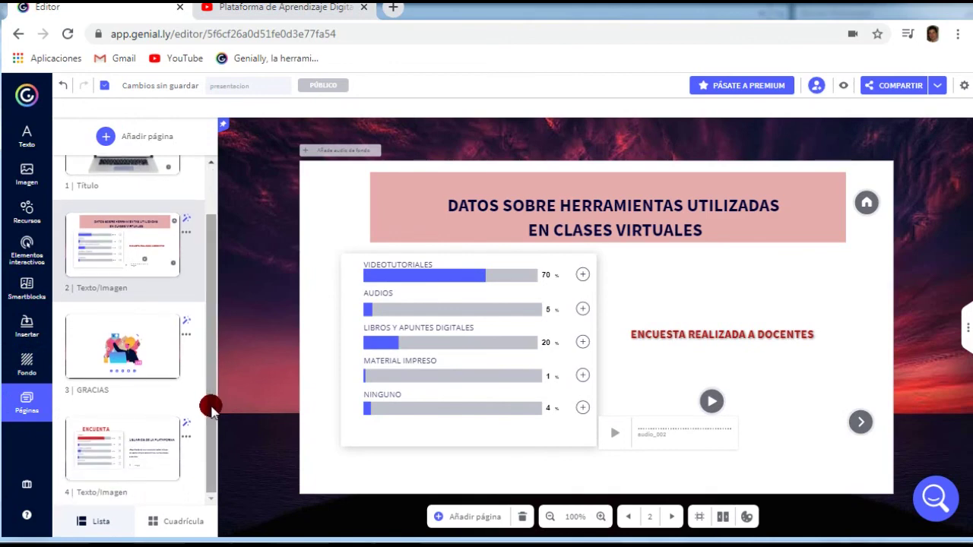
pyautogui.click(99, 354)
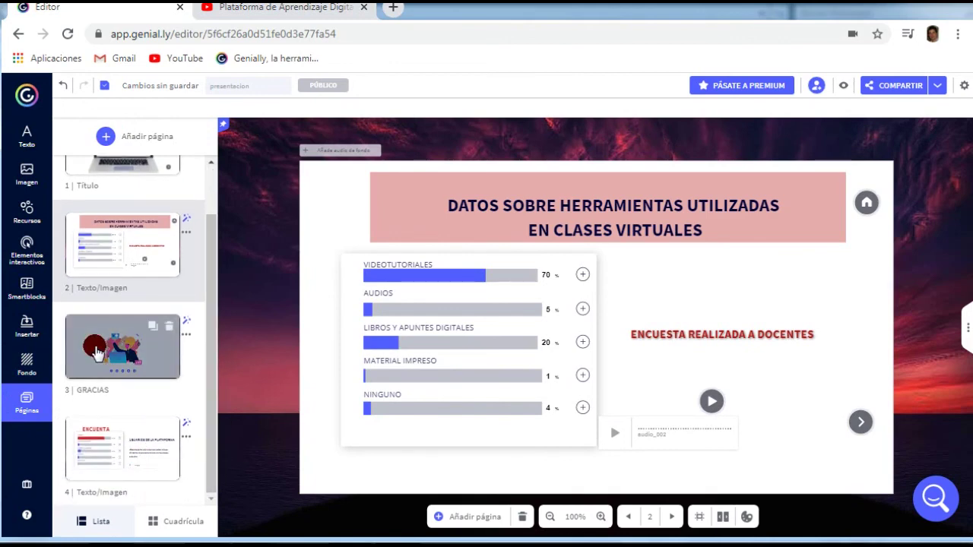
pyautogui.click(105, 266)
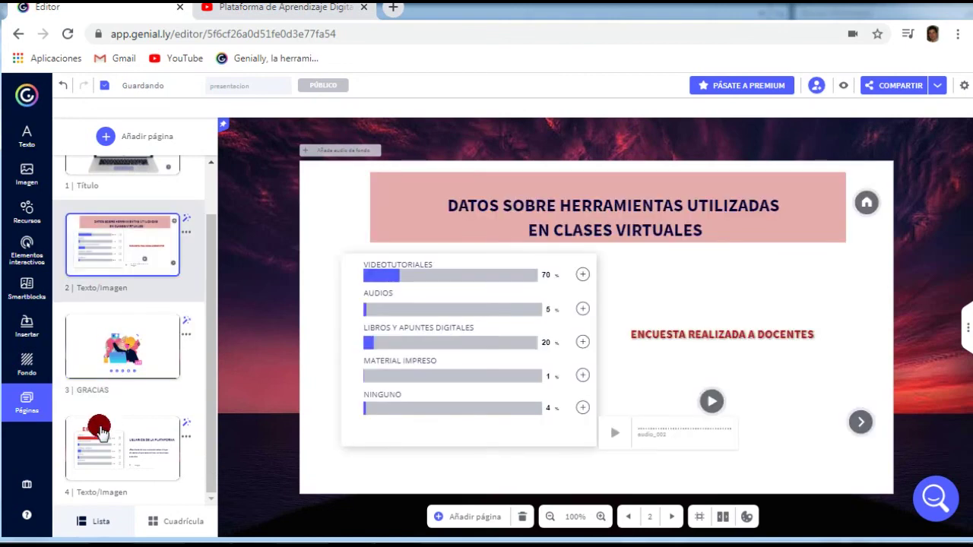
pyautogui.click(93, 455)
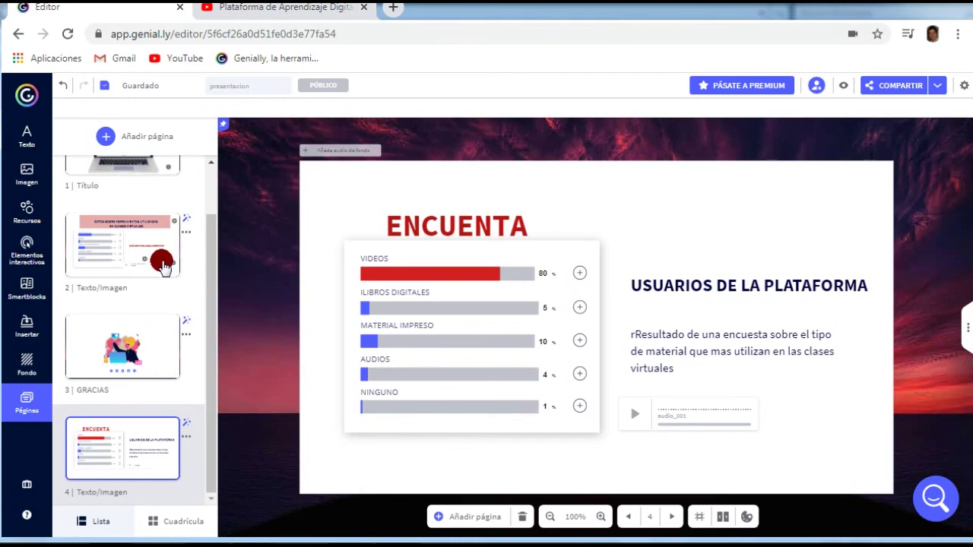
pyautogui.moveTo(212, 357)
pyautogui.mouseDown()
pyautogui.moveTo(210, 297)
pyautogui.moveTo(211, 359)
pyautogui.mouseUp()
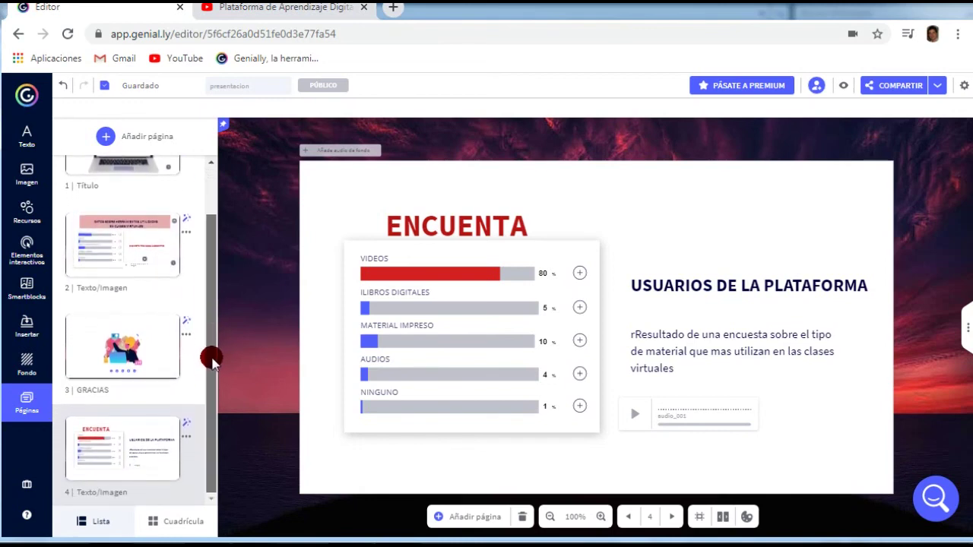
# Step: Duplicate the GRACIAS page and delete the copy
pyautogui.click(158, 326)
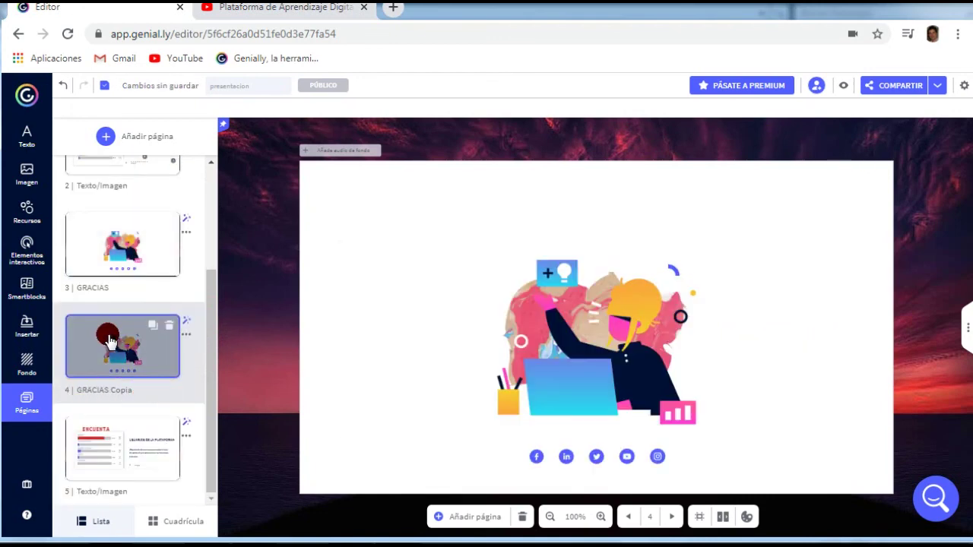
pyautogui.click(169, 327)
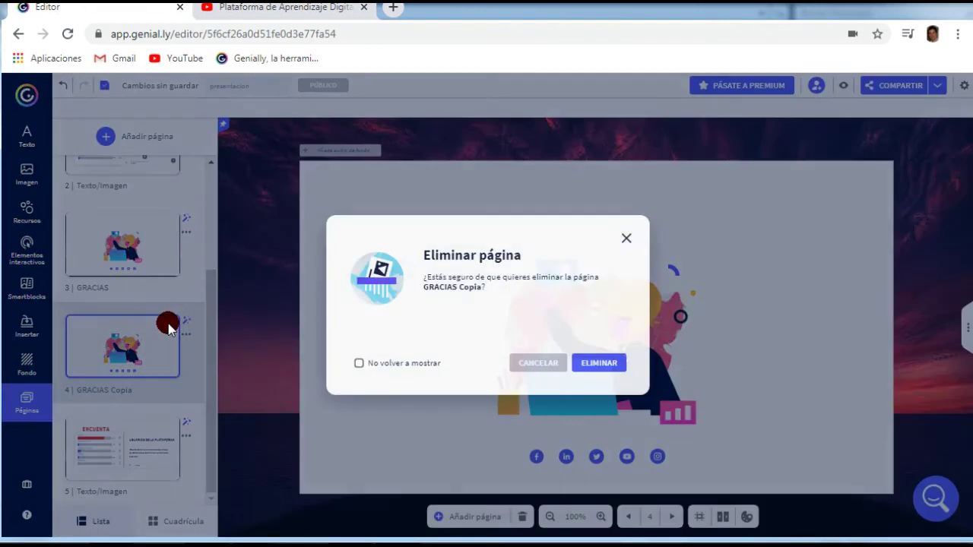
pyautogui.click(573, 363)
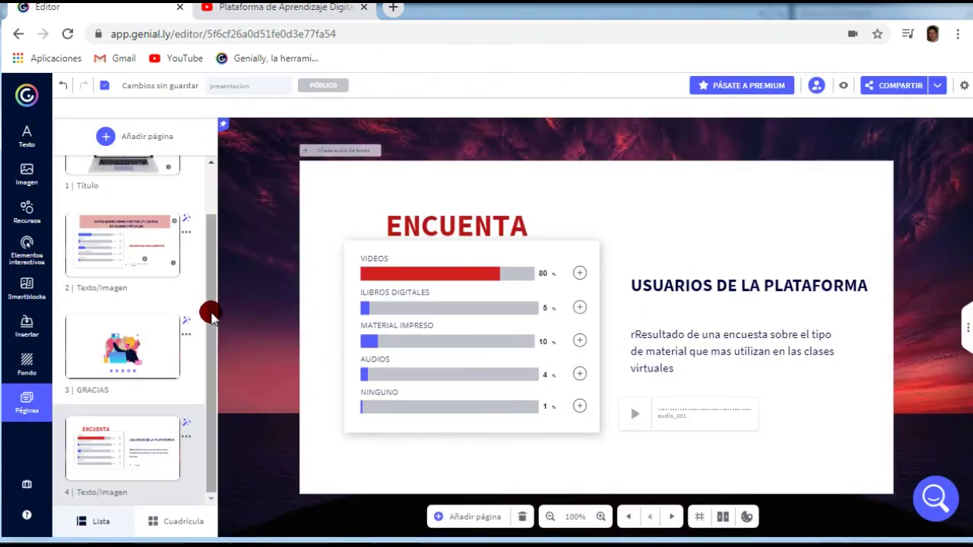
# Step: Try the Cubo, Futuro and Espacio transitions on the title page, choose Deslizar with horizontal direction and apply it to all pages
pyautogui.scroll(1, 219, 251)
pyautogui.scroll(1, 219, 244)
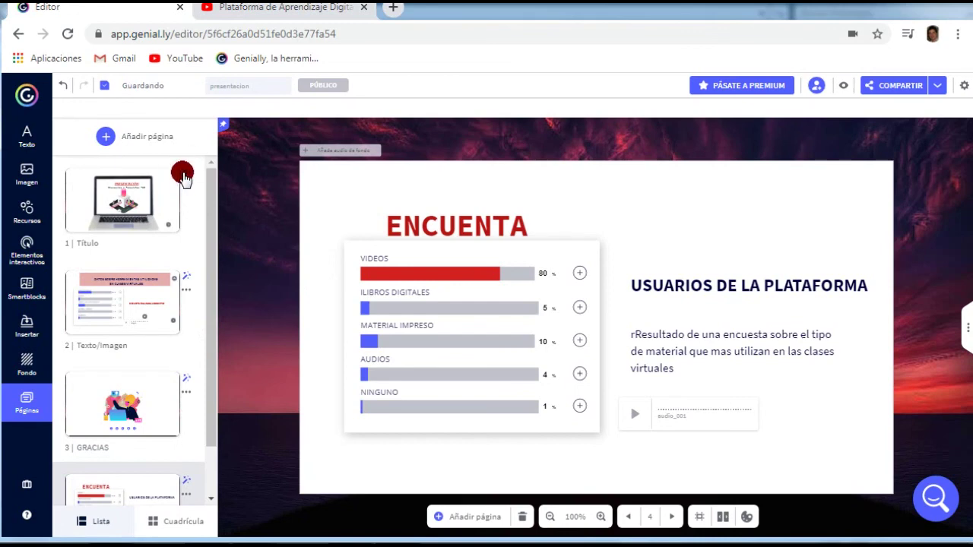
pyautogui.click(186, 176)
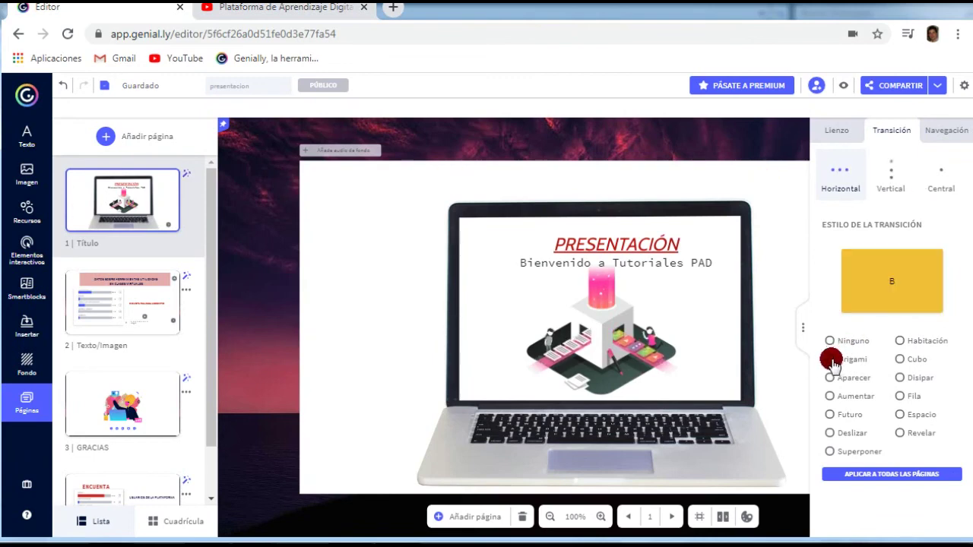
pyautogui.click(919, 361)
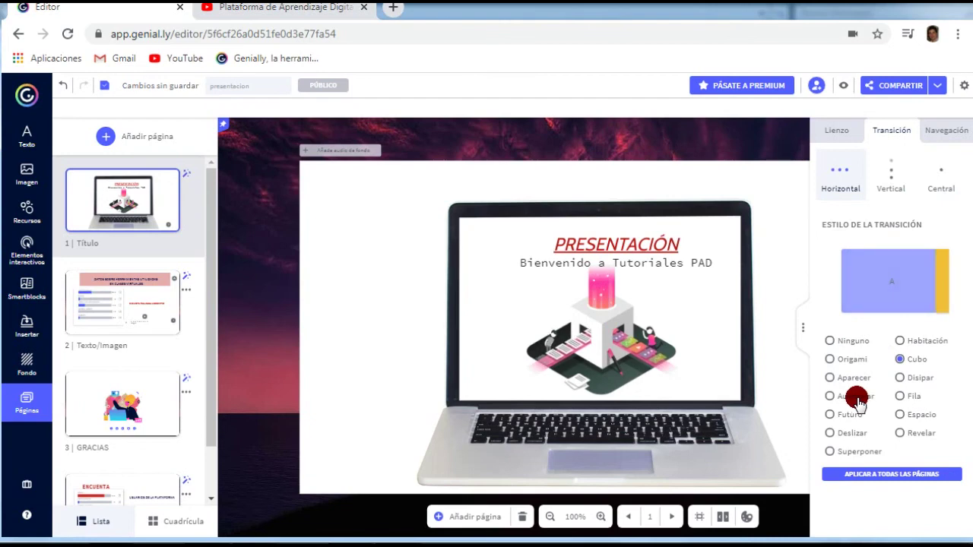
pyautogui.click(845, 417)
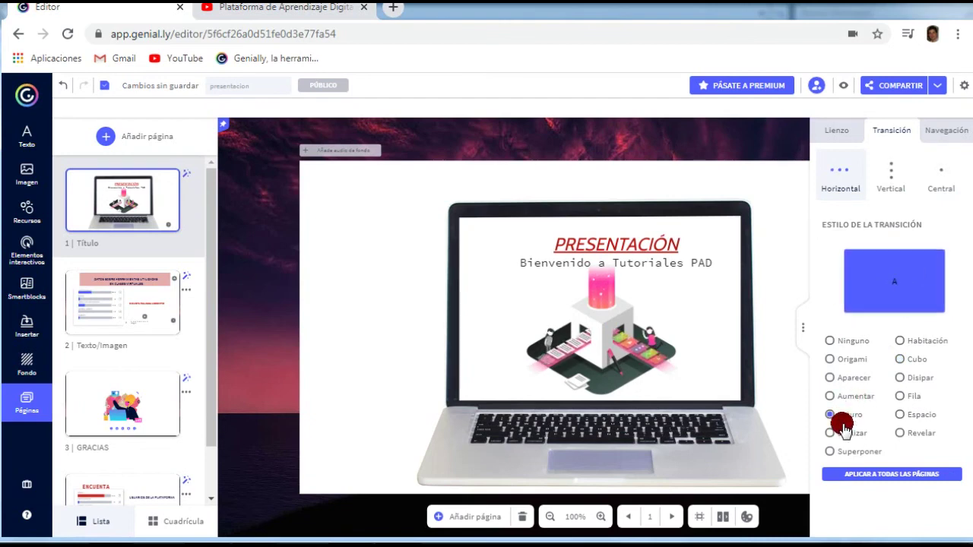
pyautogui.click(912, 417)
pyautogui.click(858, 433)
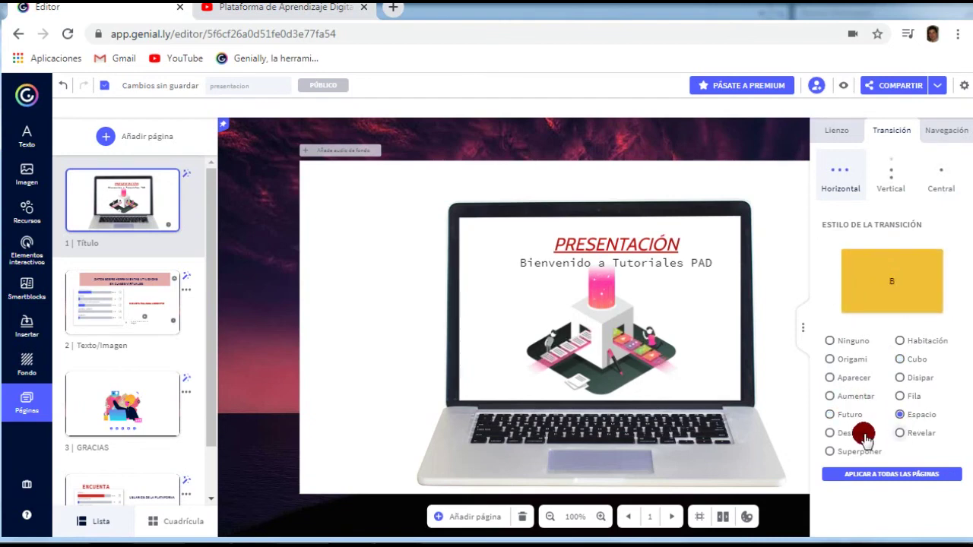
pyautogui.click(831, 477)
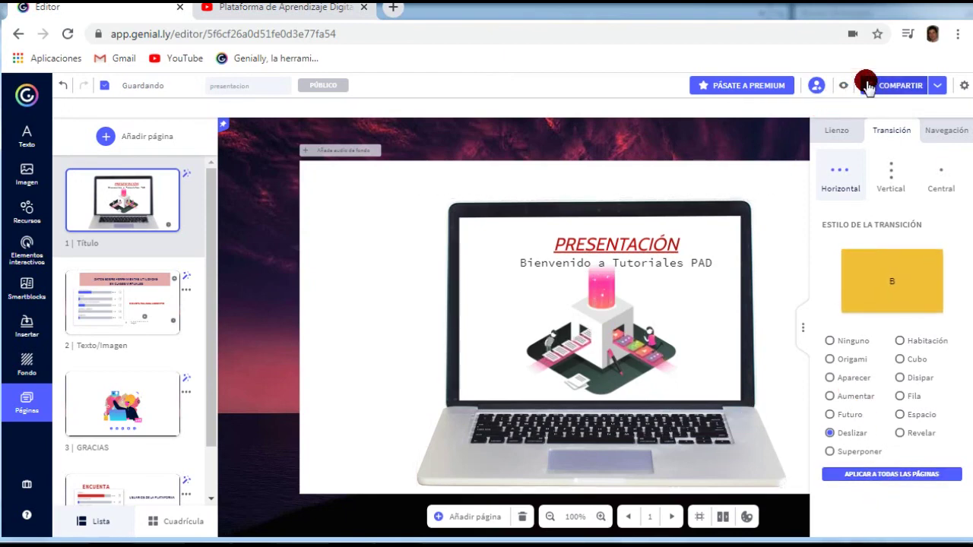
# Step: Preview the presentation, checking the linked next and home buttons and the page selector, and return to editing
pyautogui.click(842, 86)
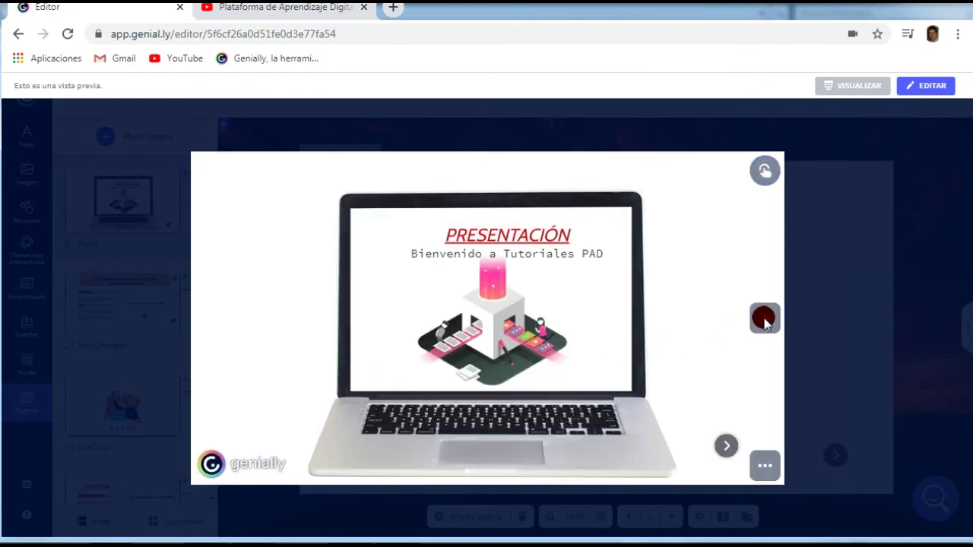
pyautogui.click(726, 447)
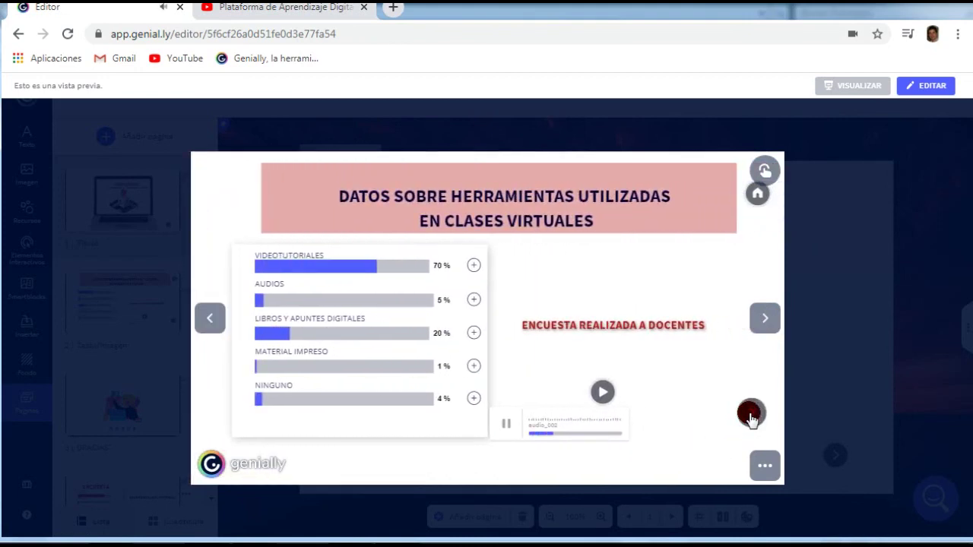
pyautogui.click(748, 416)
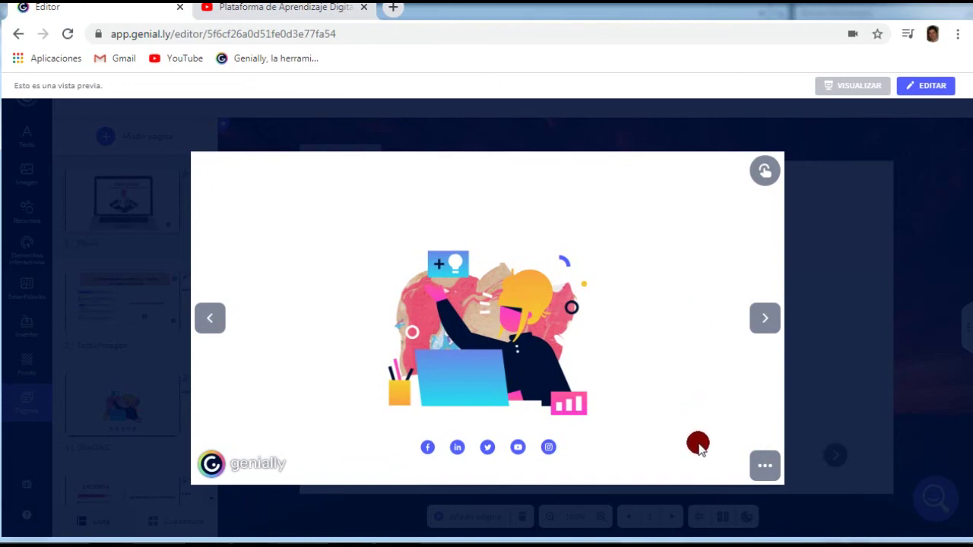
pyautogui.click(764, 465)
pyautogui.click(736, 466)
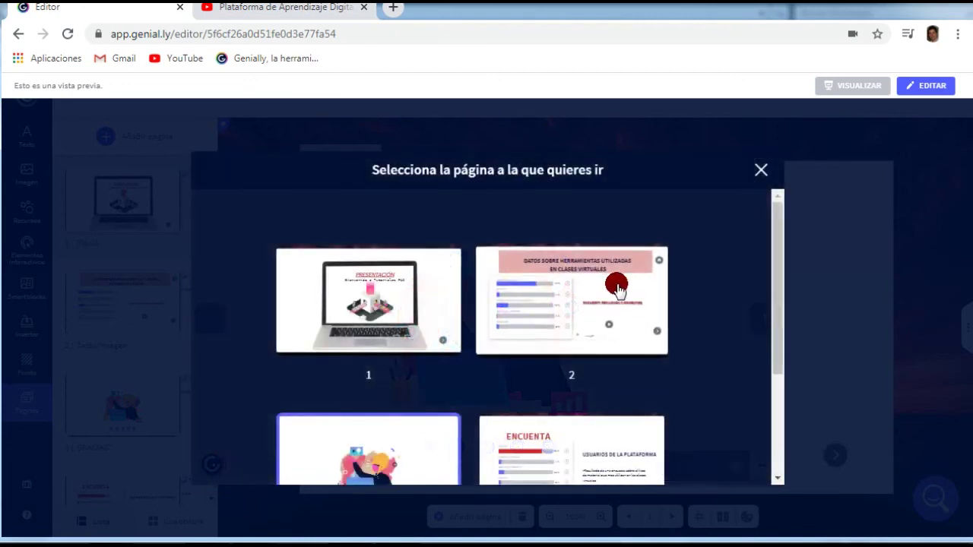
pyautogui.click(425, 359)
pyautogui.scroll(-1, 424, 359)
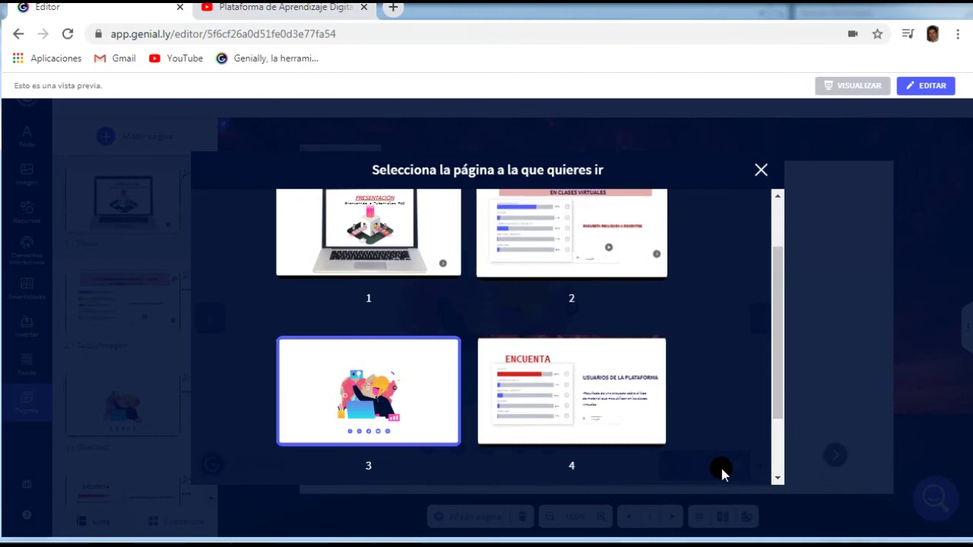
pyautogui.click(533, 242)
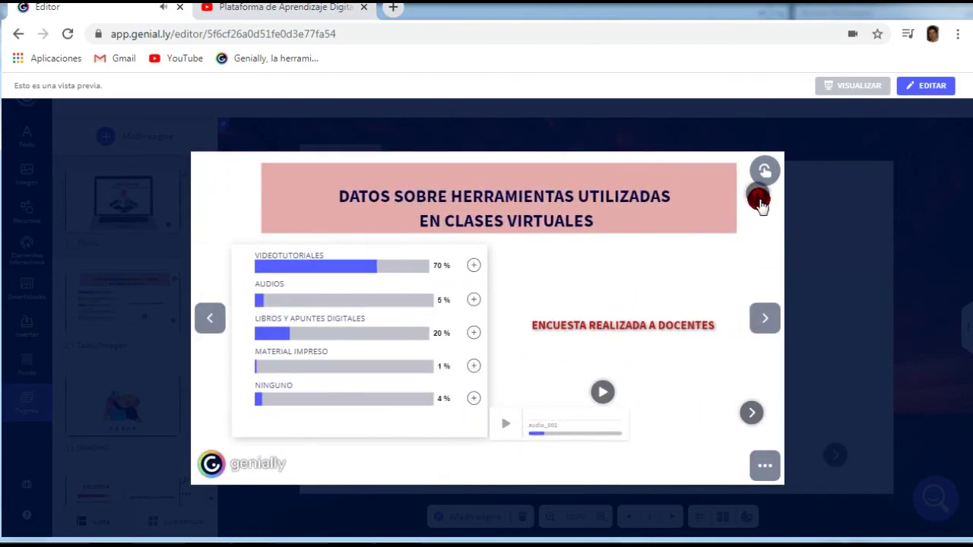
pyautogui.click(930, 87)
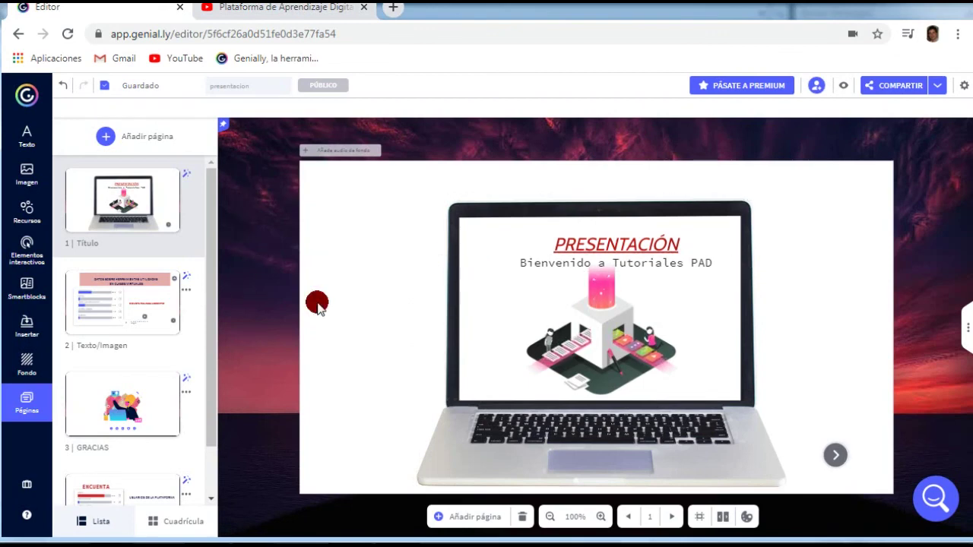
# Step: Review the sharing options for public link, embed code, e-mail, social networks, and Google Classroom or Microsoft Teams, ending on the link option
pyautogui.click(858, 105)
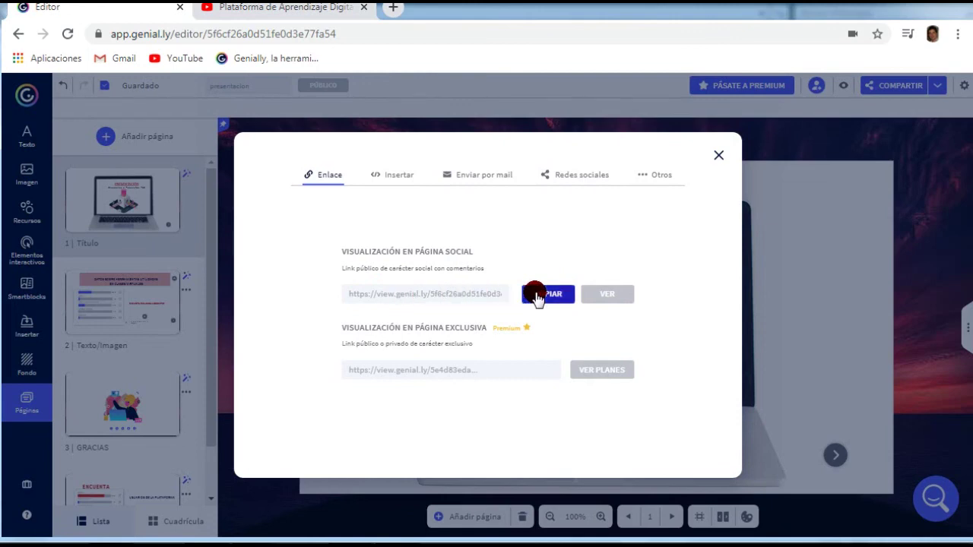
pyautogui.click(398, 174)
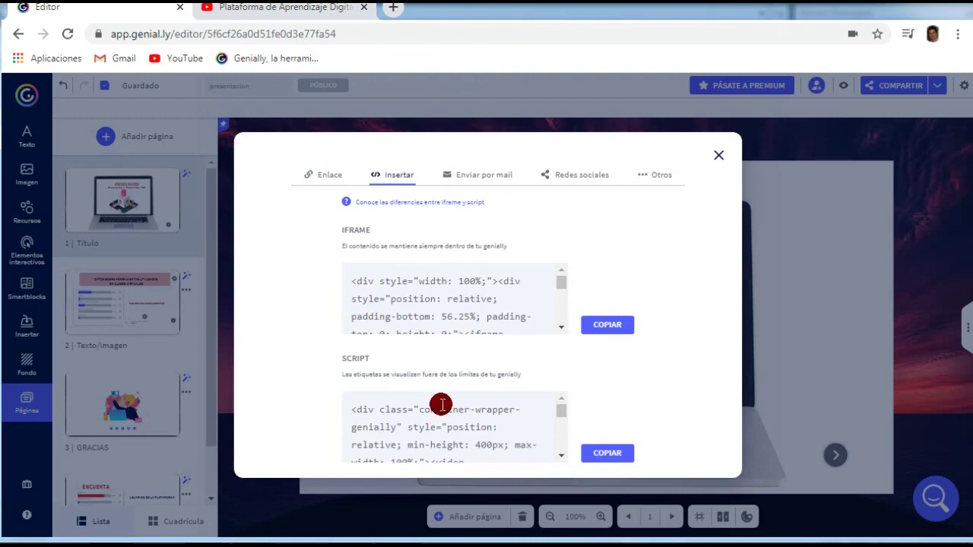
pyautogui.click(469, 175)
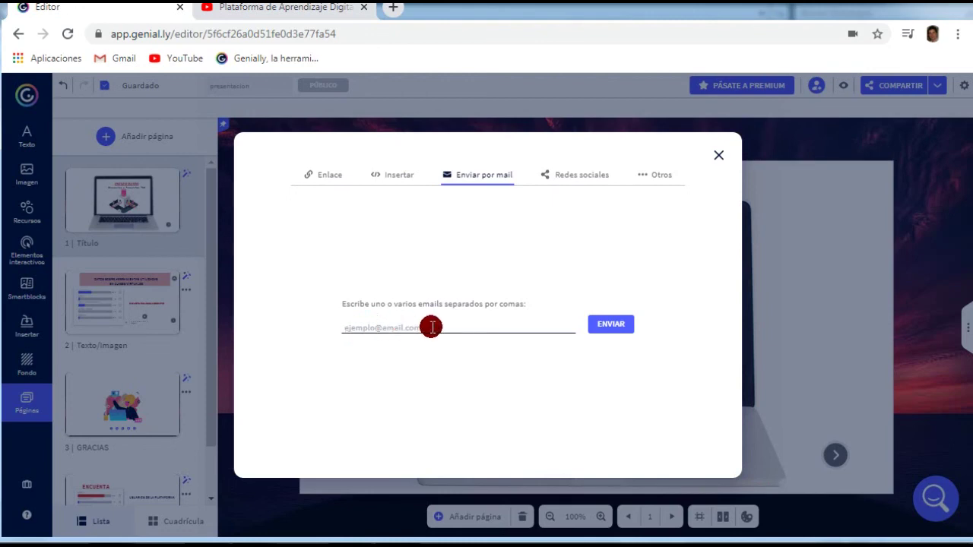
pyautogui.click(565, 178)
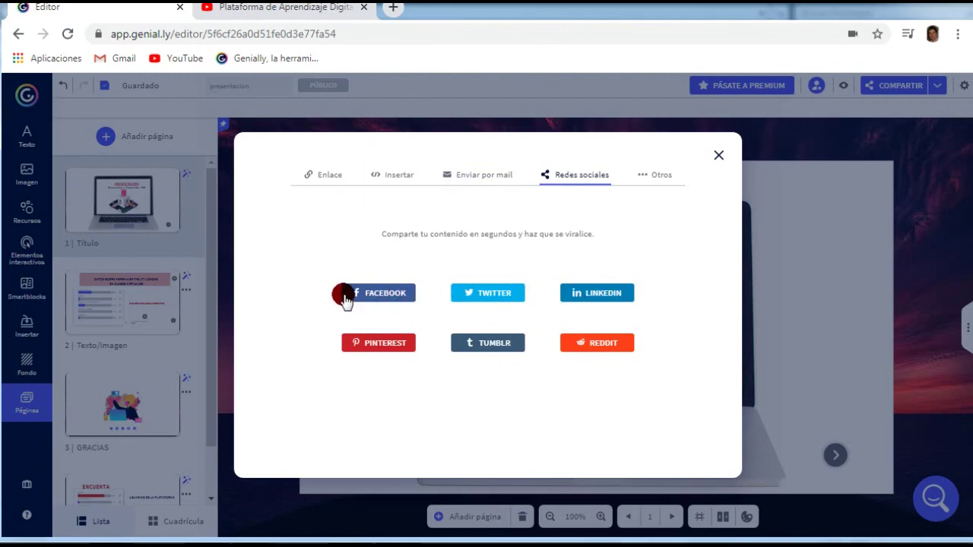
pyautogui.click(648, 174)
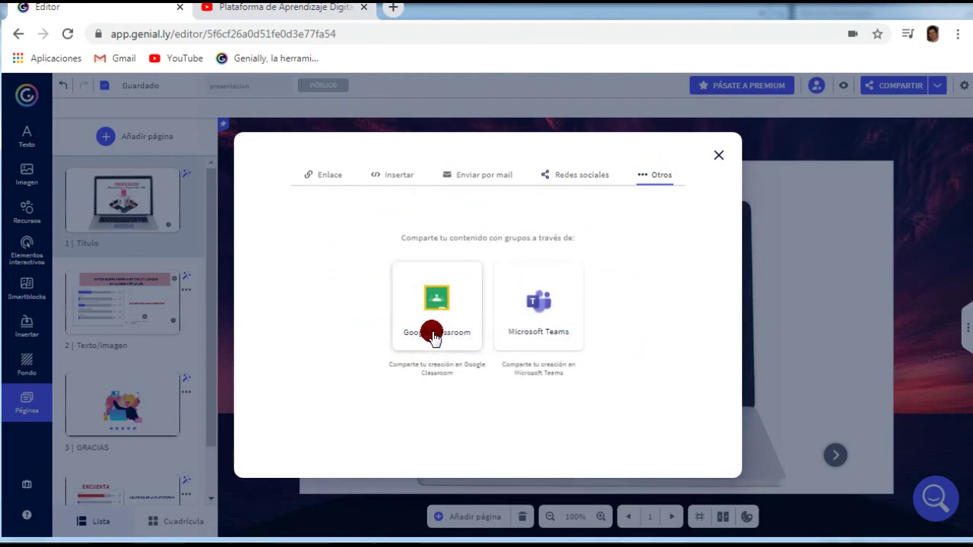
pyautogui.click(325, 176)
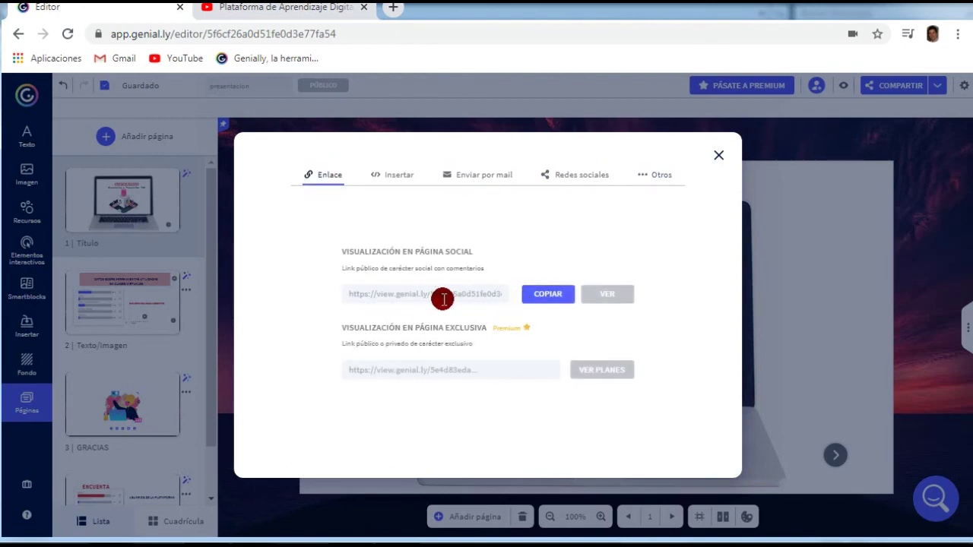
# Step: Copy the presentation's public social-page link and check the extra options for viewing, downloading or returning to draft
pyautogui.click(541, 296)
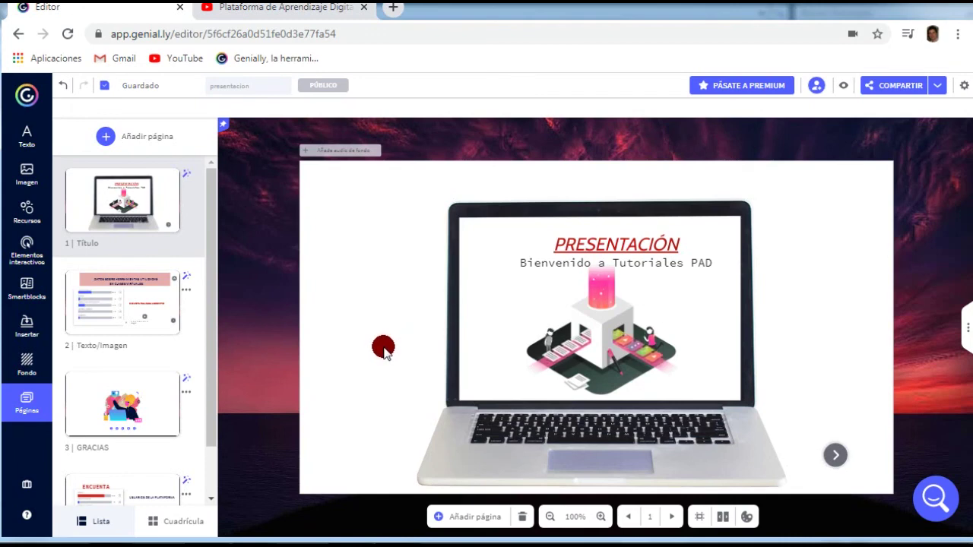
pyautogui.click(938, 86)
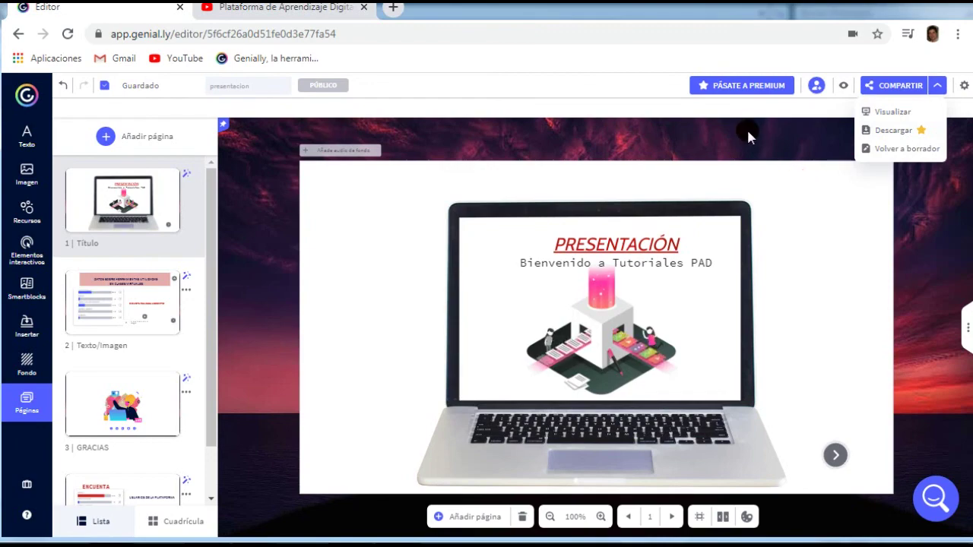
# Step: Review the sharing options again for groups, e-mail, embed code and public link, and return to the editor
pyautogui.click(887, 86)
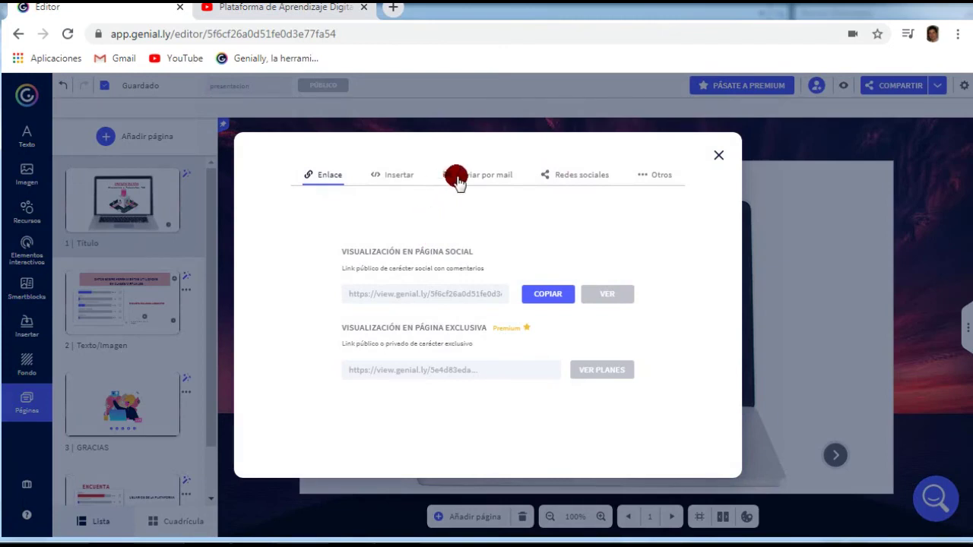
pyautogui.click(656, 175)
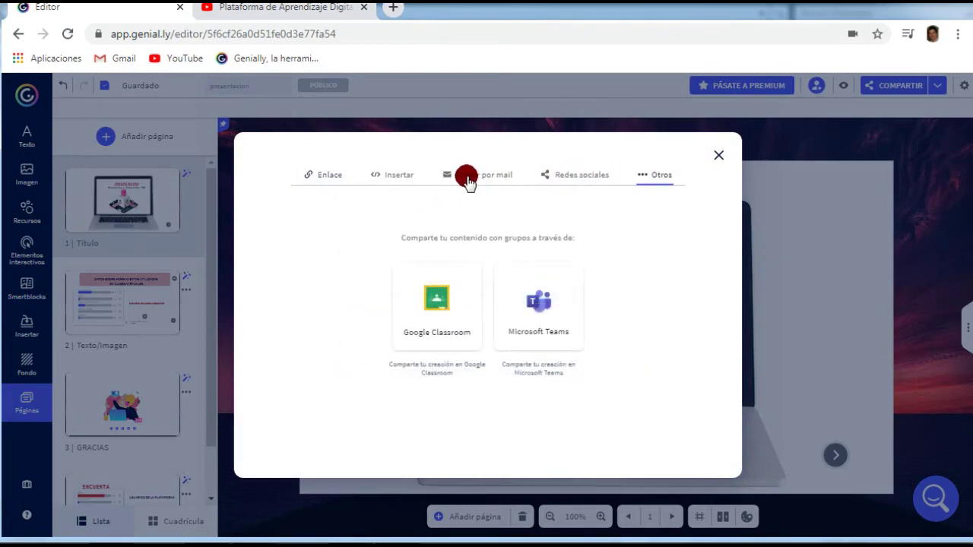
pyautogui.click(468, 181)
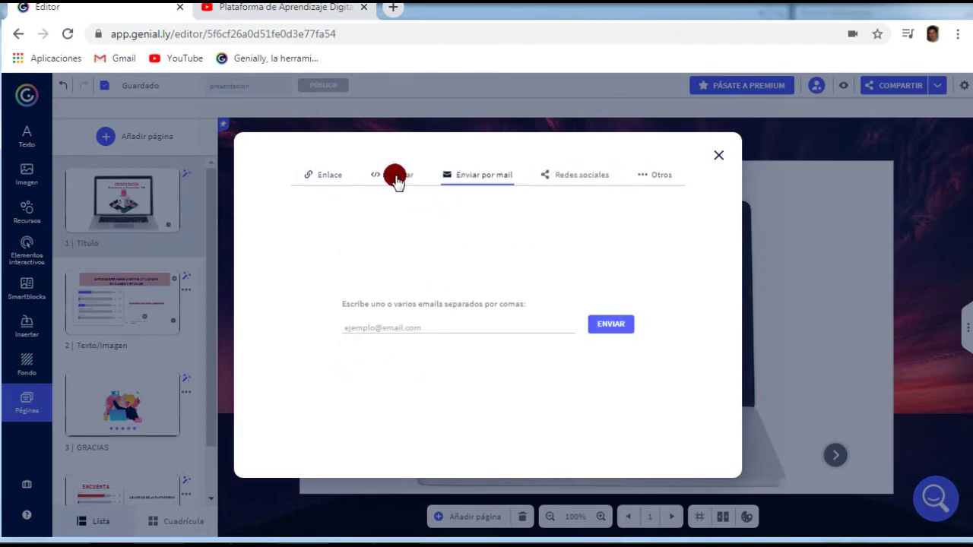
pyautogui.click(396, 179)
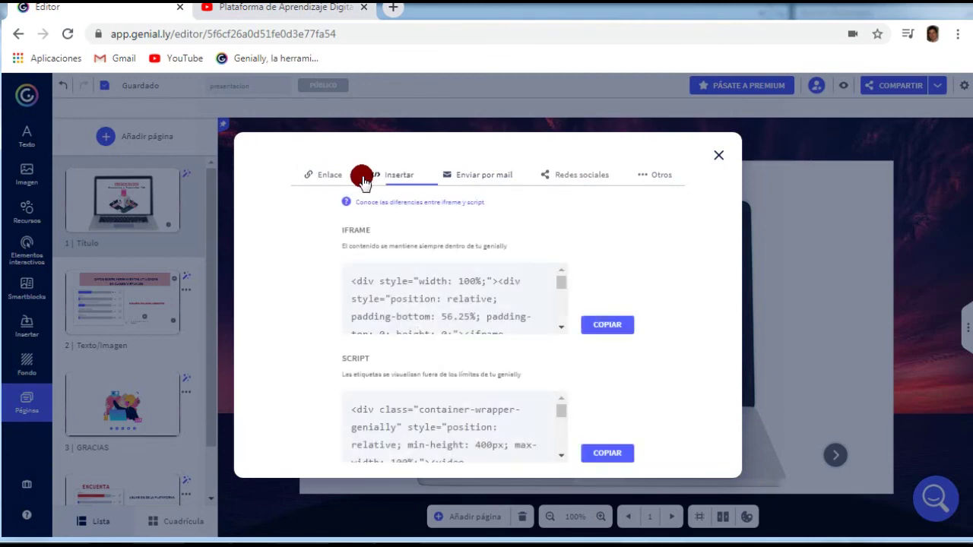
pyautogui.click(310, 179)
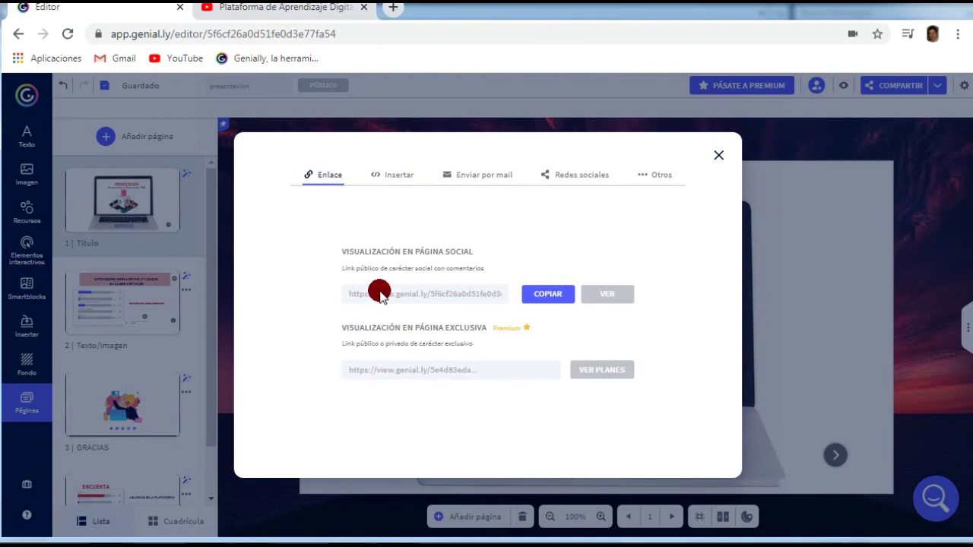
pyautogui.click(721, 155)
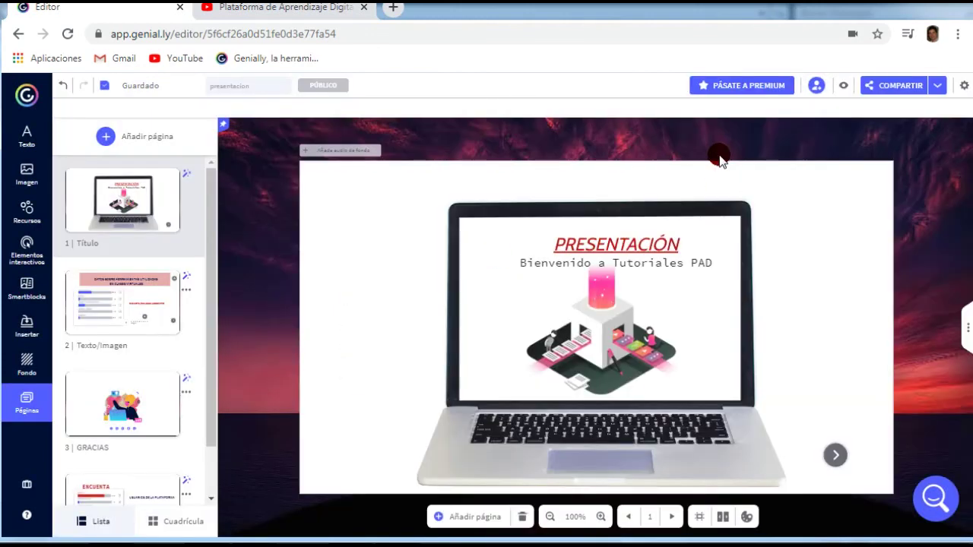